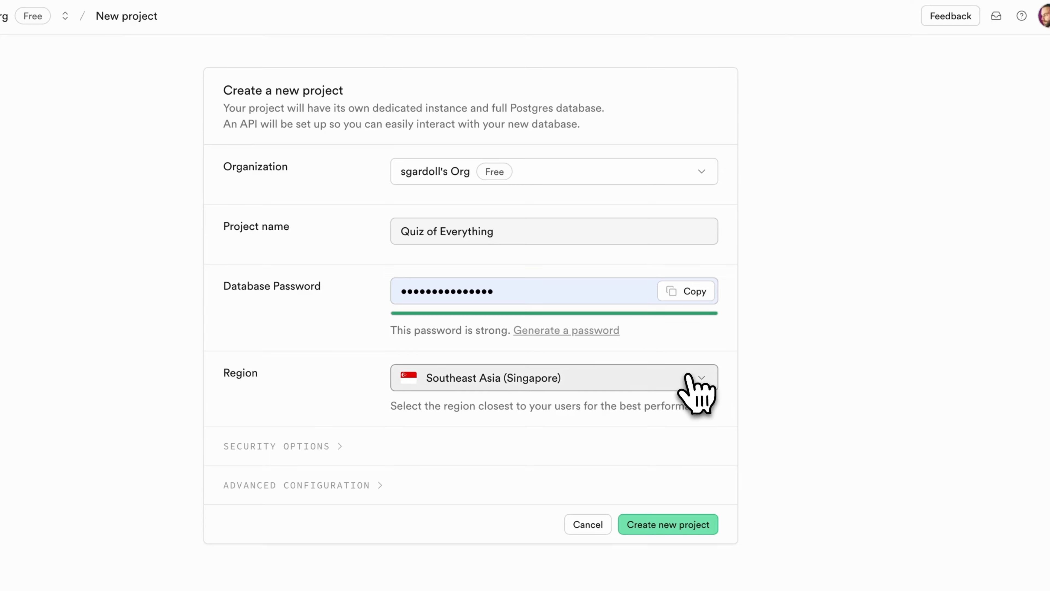
# Choose Southeast Asia (Singapore) as the region and create the Quiz of Everything project.
pyautogui.click(688, 376)
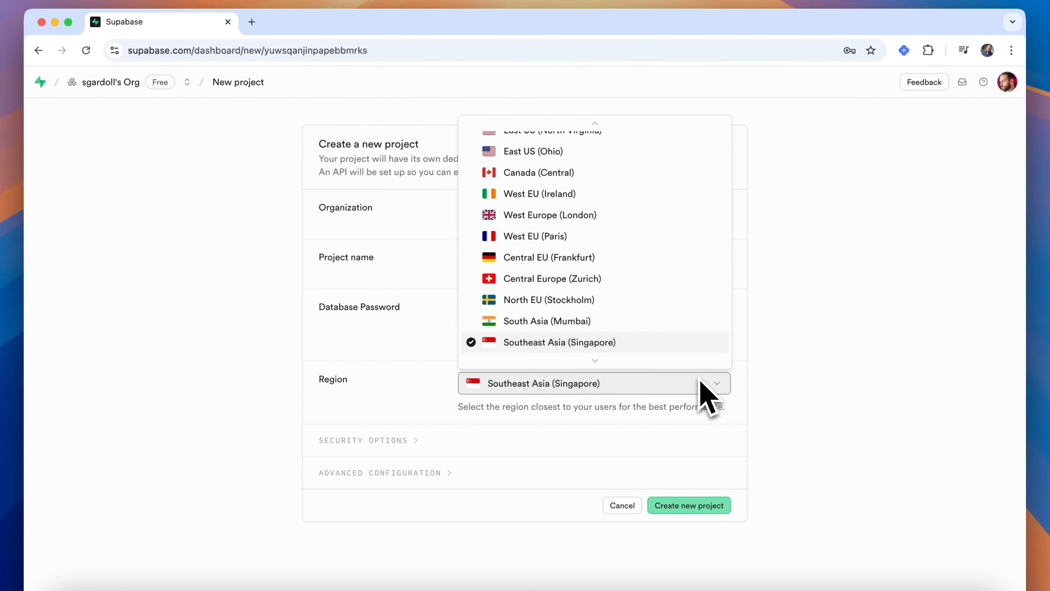
pyautogui.moveTo(697, 359)
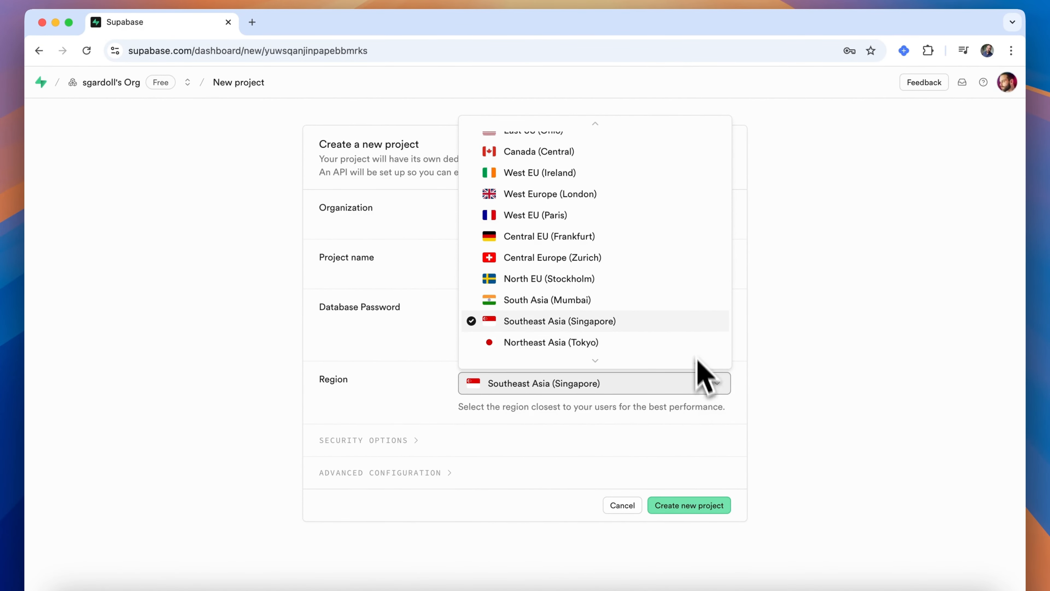
pyautogui.click(694, 321)
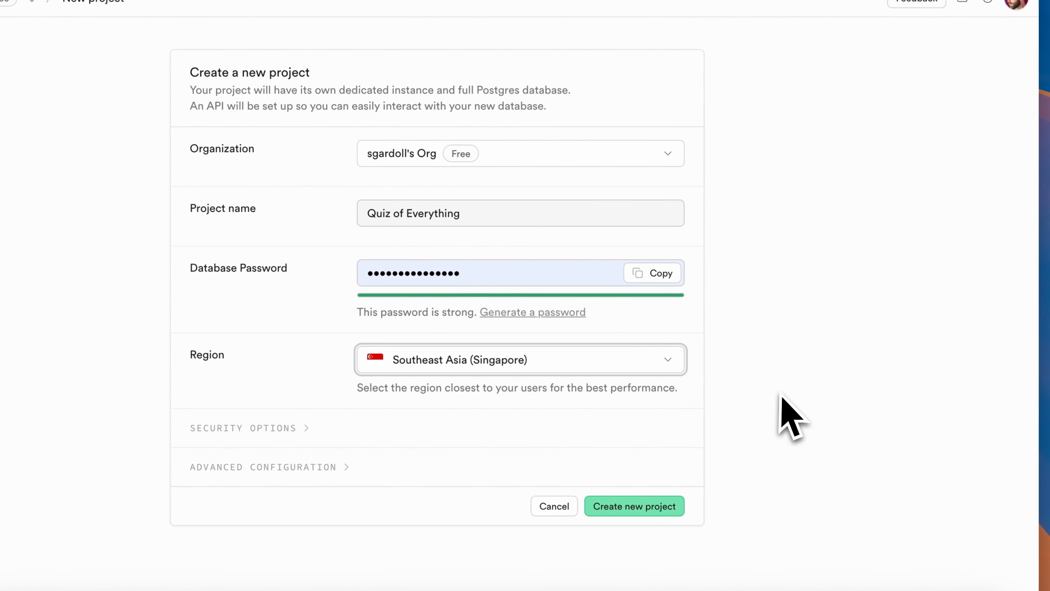
pyautogui.click(654, 507)
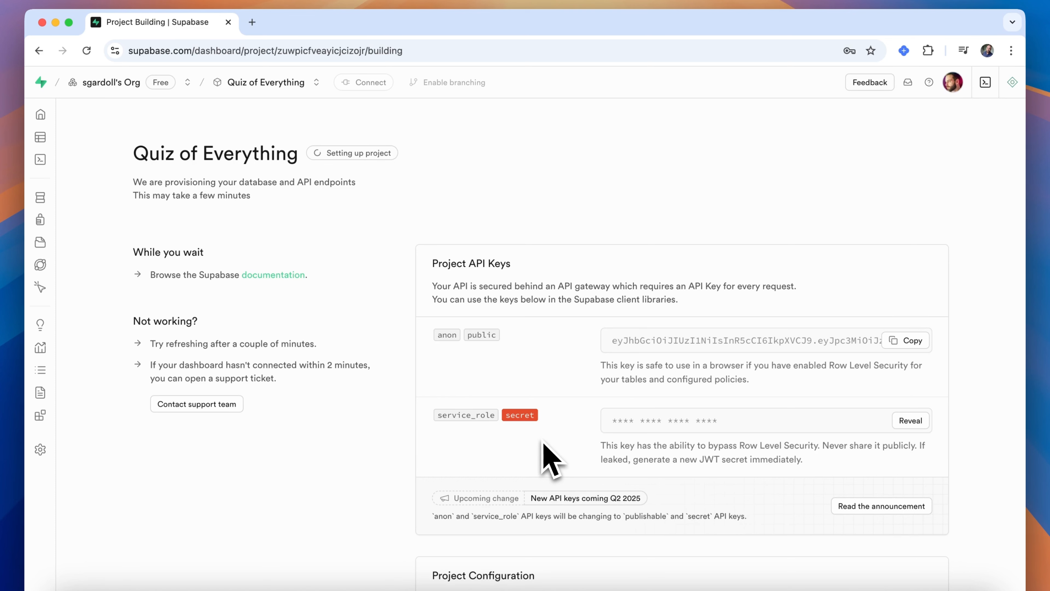
pyautogui.scroll(-6, 552, 457)
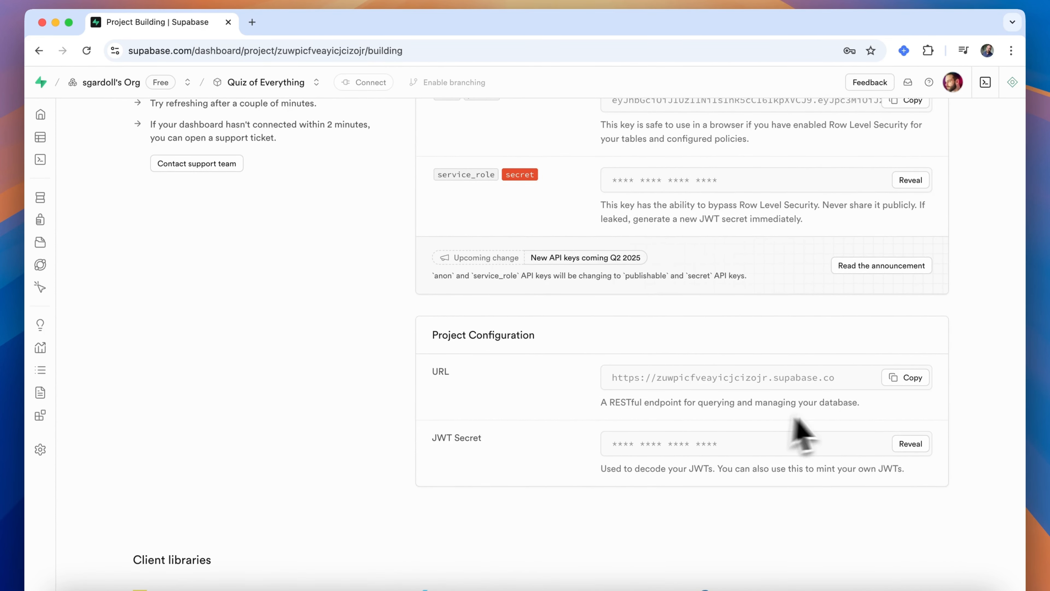
pyautogui.scroll(6, 858, 430)
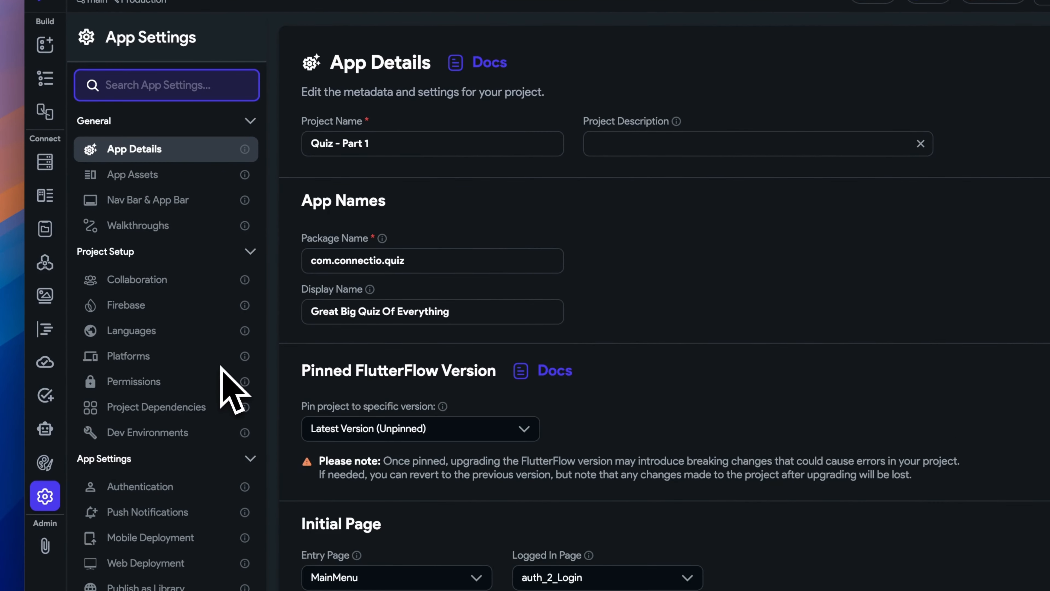
# Switch to FlutterFlow and enable the Supabase integration in the app settings.
pyautogui.scroll(-6, 223, 373)
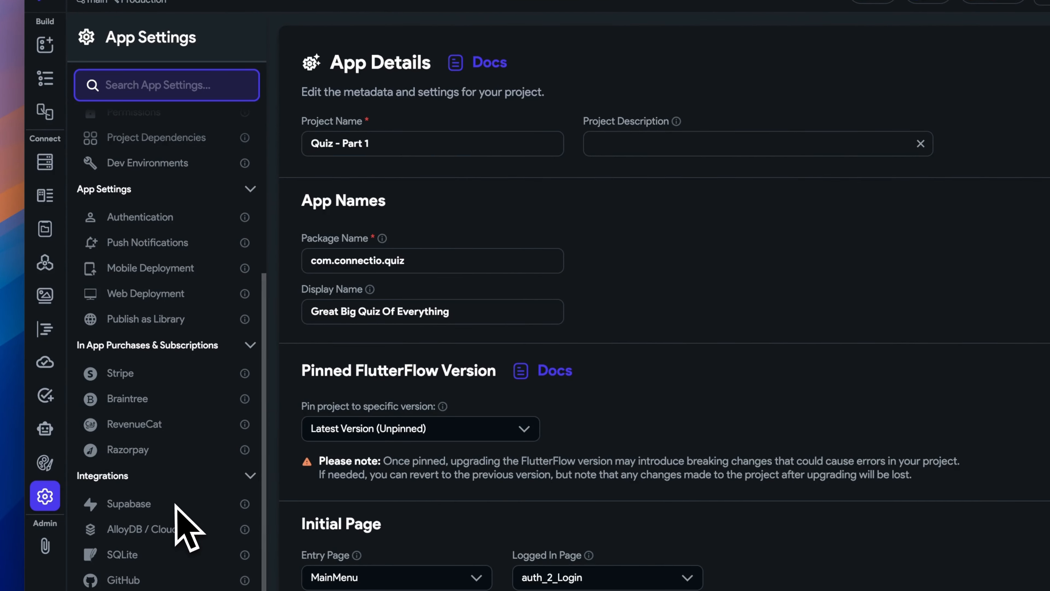
pyautogui.click(174, 505)
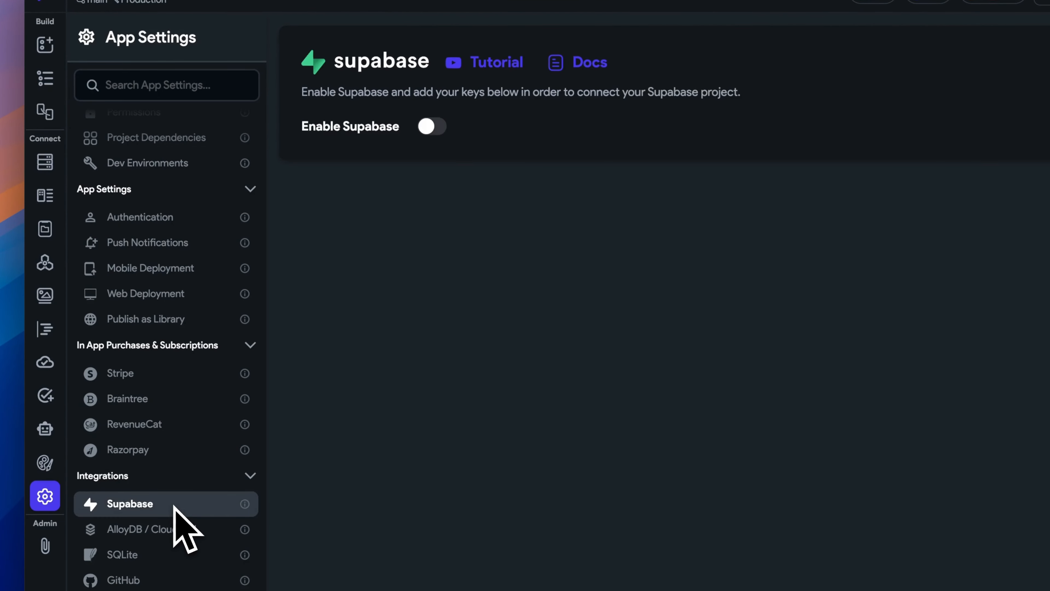
pyautogui.click(435, 128)
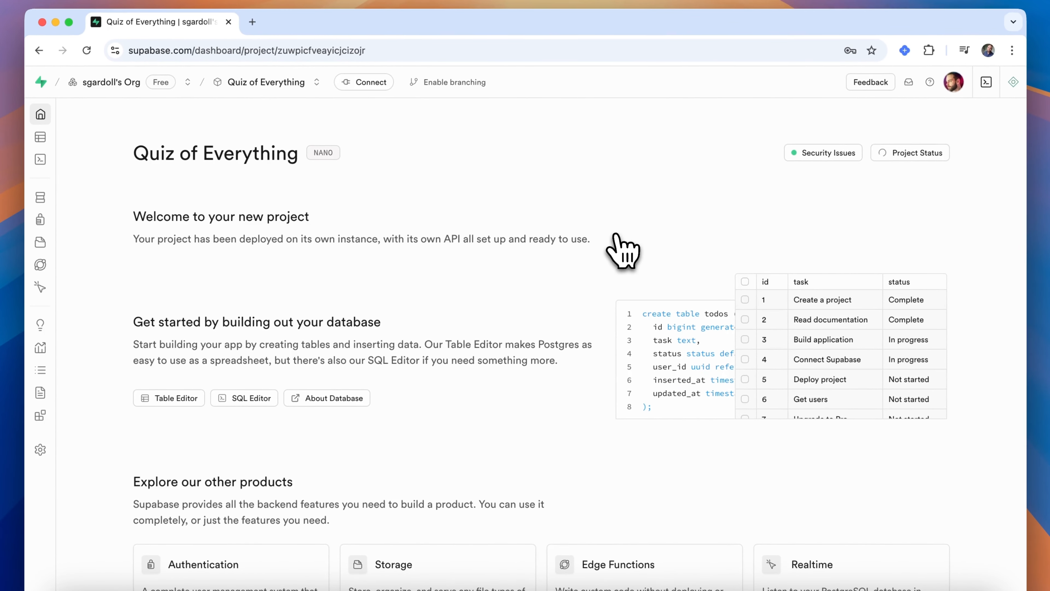
# Copy the project URL from the Supabase project overview and paste it as the API URL in FlutterFlow's Supabase settings.
pyautogui.scroll(-15, 618, 238)
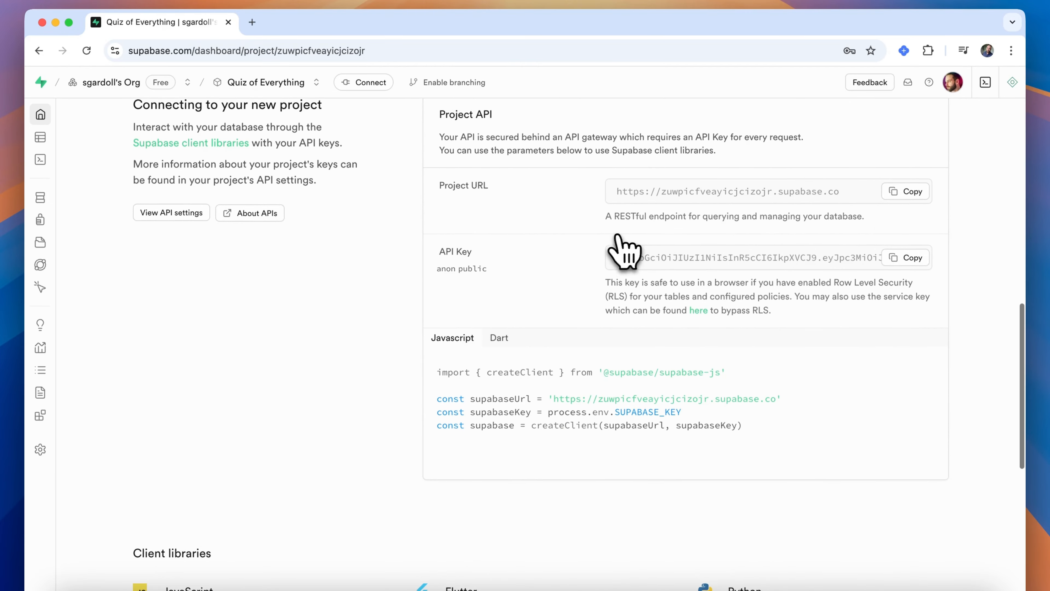
pyautogui.click(906, 191)
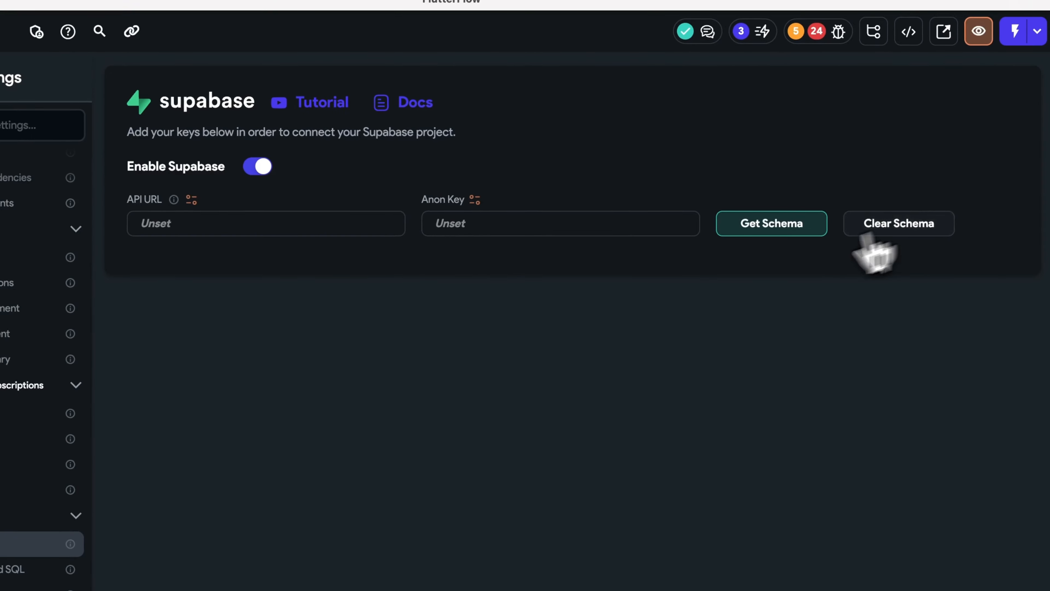
pyautogui.click(312, 223)
pyautogui.hotkey('ctrl', 'v')
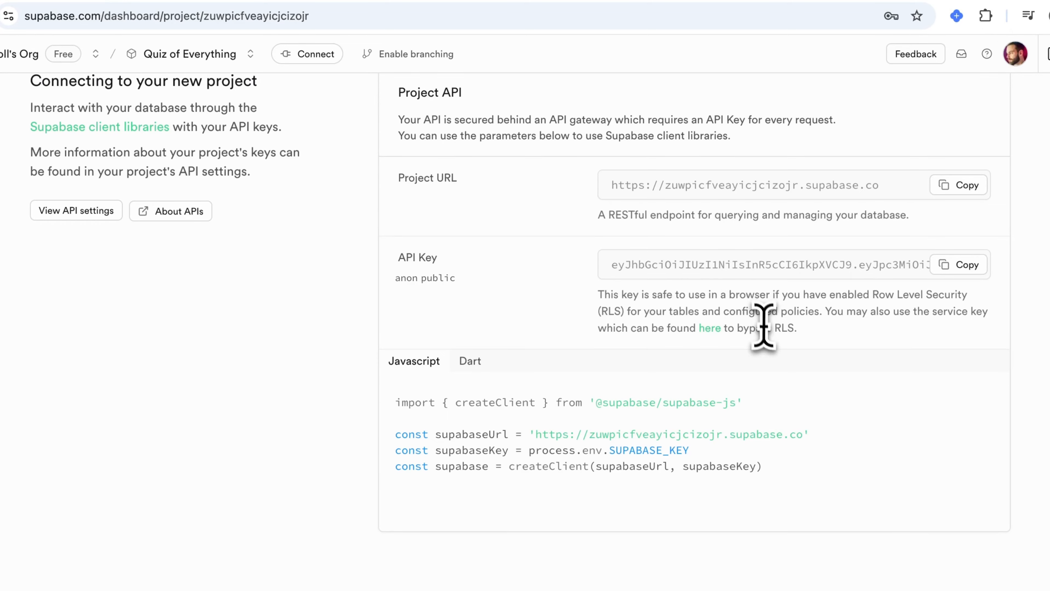
# Copy the anon public API key from Supabase, paste it as FlutterFlow's Anon Key, and get the schema.
pyautogui.scroll(3, 785, 356)
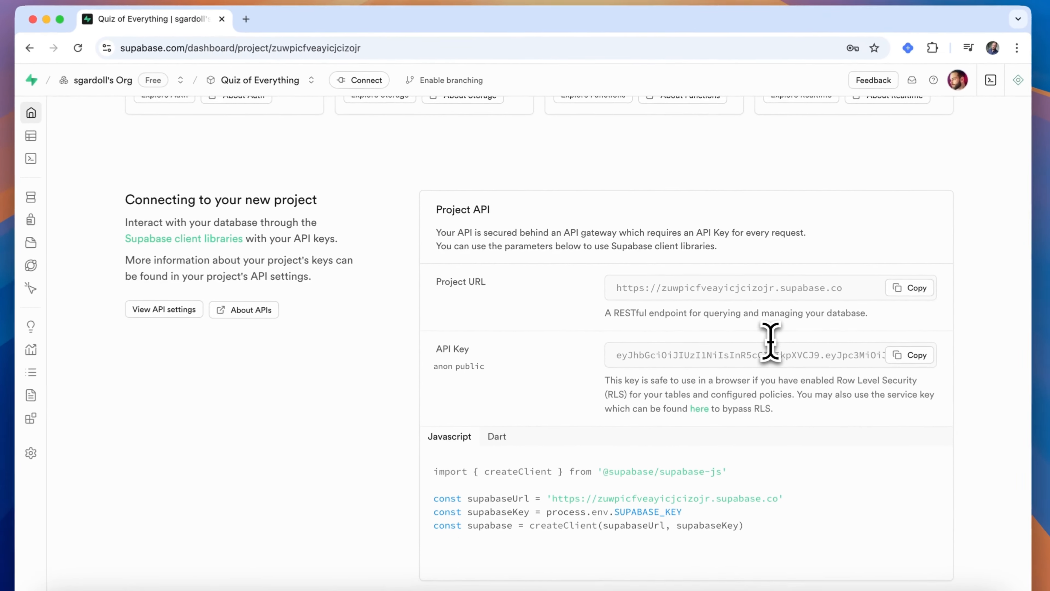
pyautogui.click(903, 353)
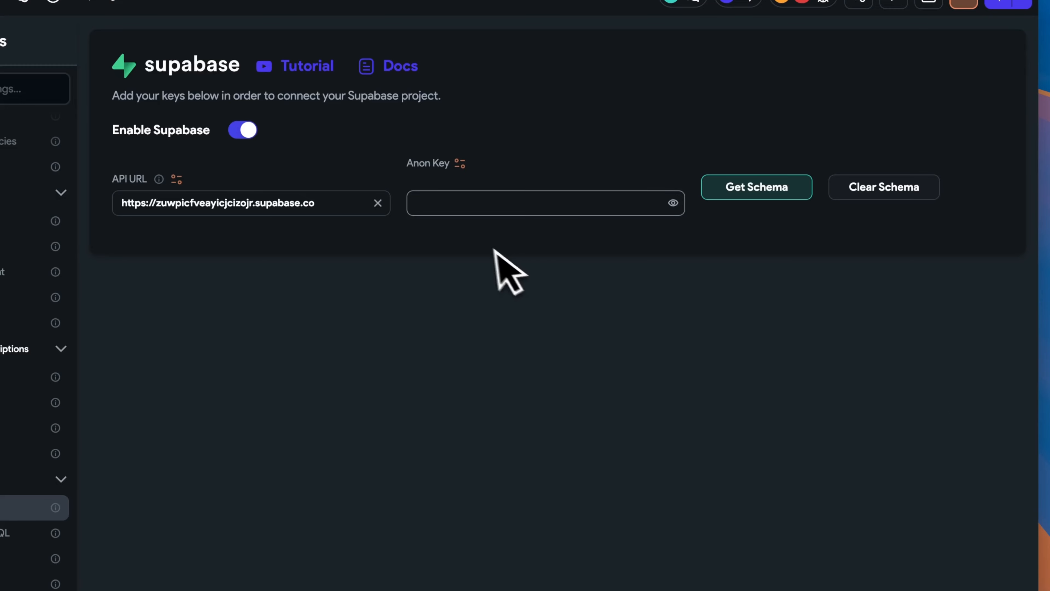
pyautogui.press('super+v')
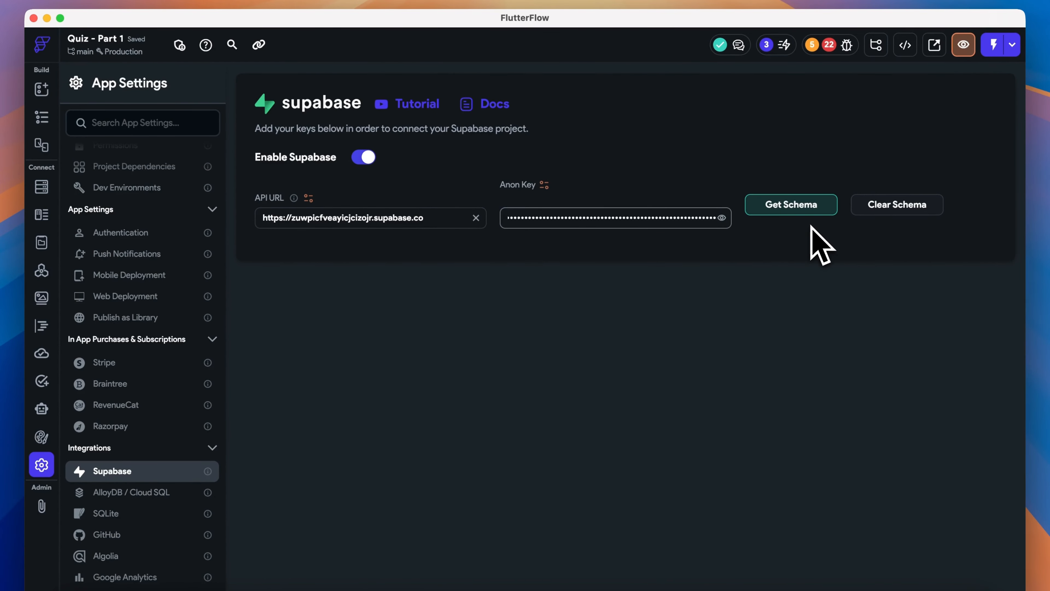
pyautogui.click(800, 207)
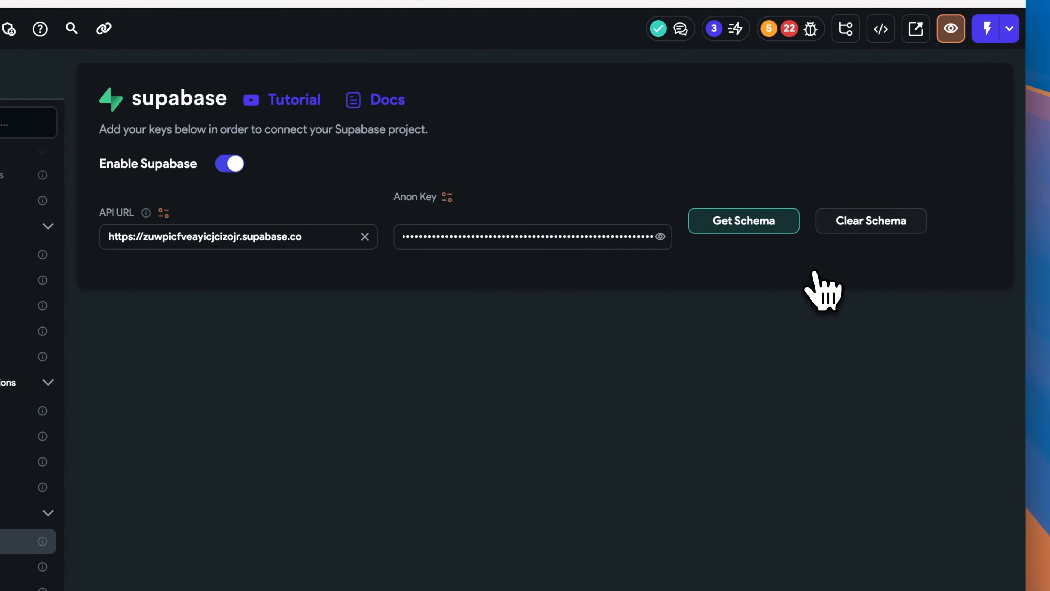
# Switch to Supabase and start a new table named profiles in the public schema from the database's schema view.
pyautogui.press('super+Tab')
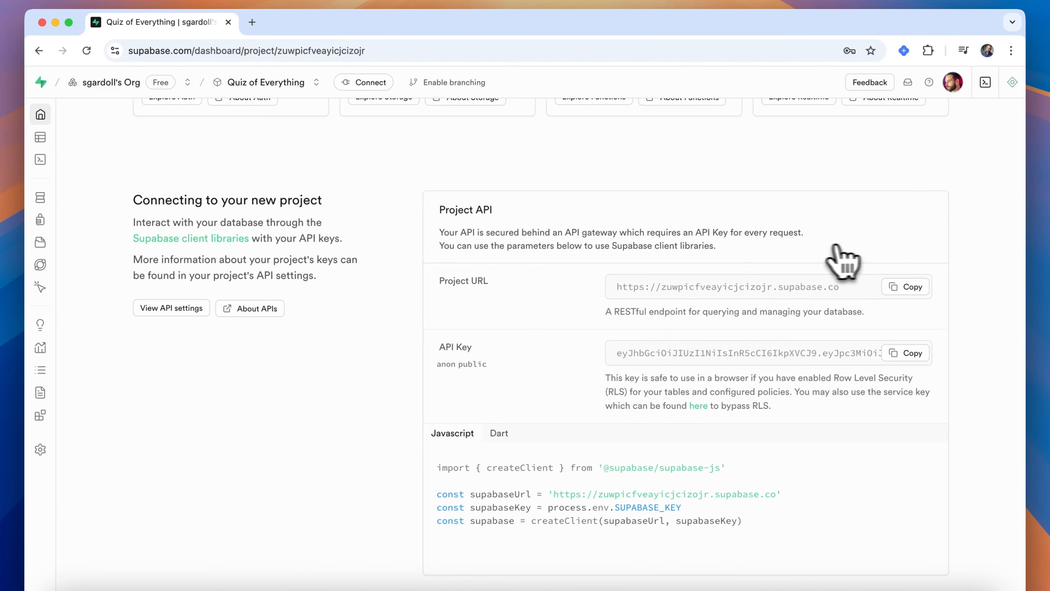
pyautogui.moveTo(34, 212)
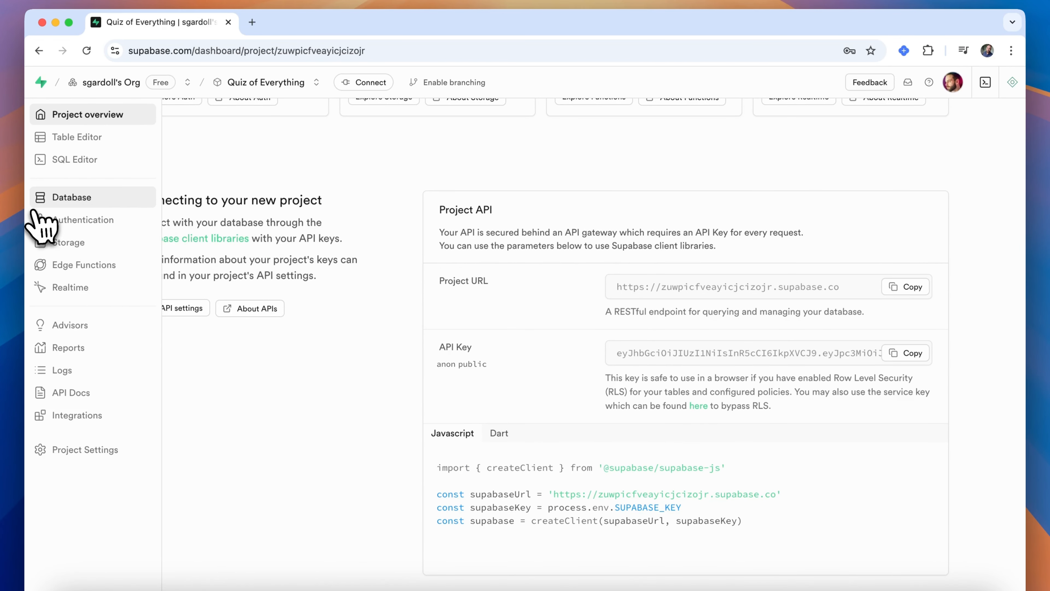
pyautogui.click(66, 199)
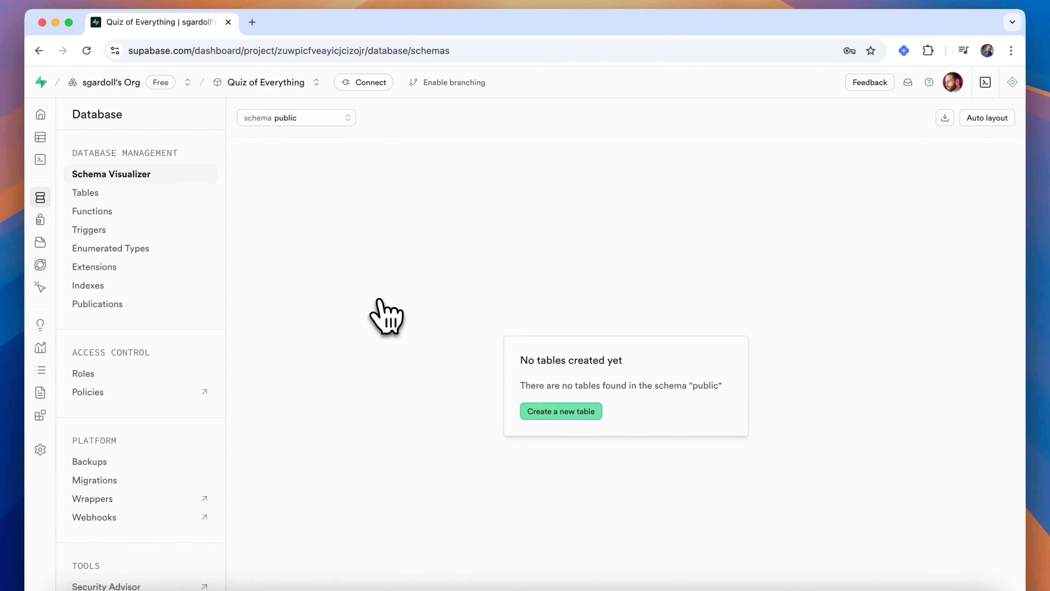
pyautogui.click(562, 412)
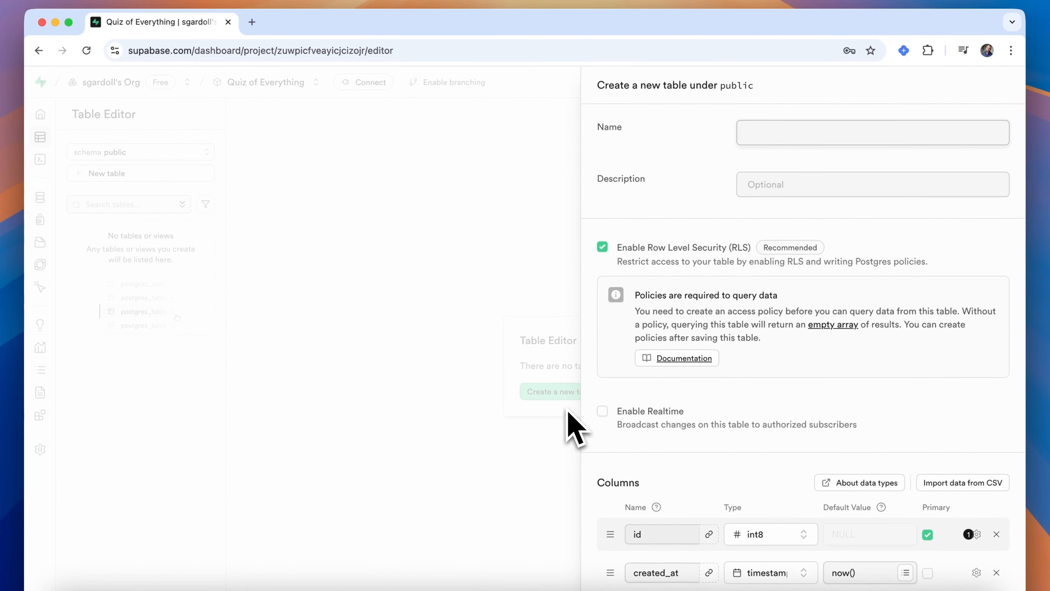
pyautogui.write('profiles')
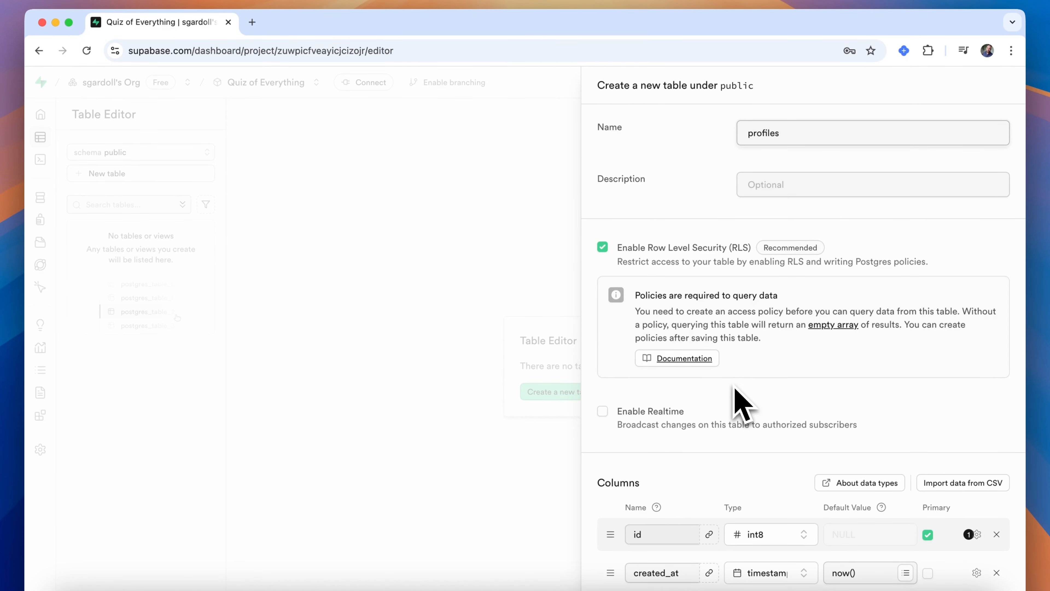
# Change the id column's data type to uuid in the new profiles table.
pyautogui.scroll(-3, 735, 388)
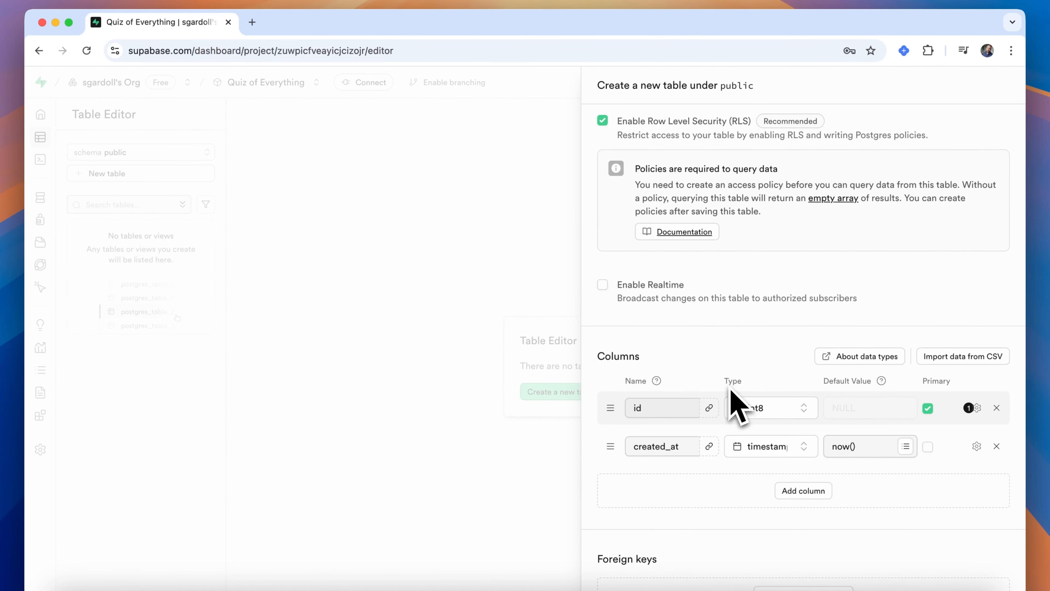
pyautogui.click(759, 409)
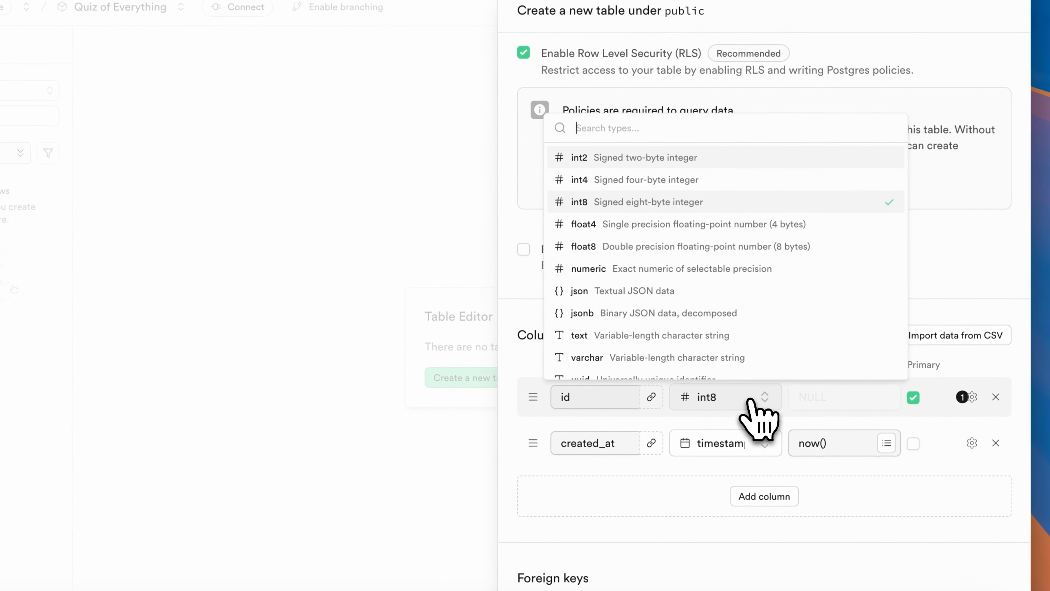
pyautogui.scroll(-5, 746, 364)
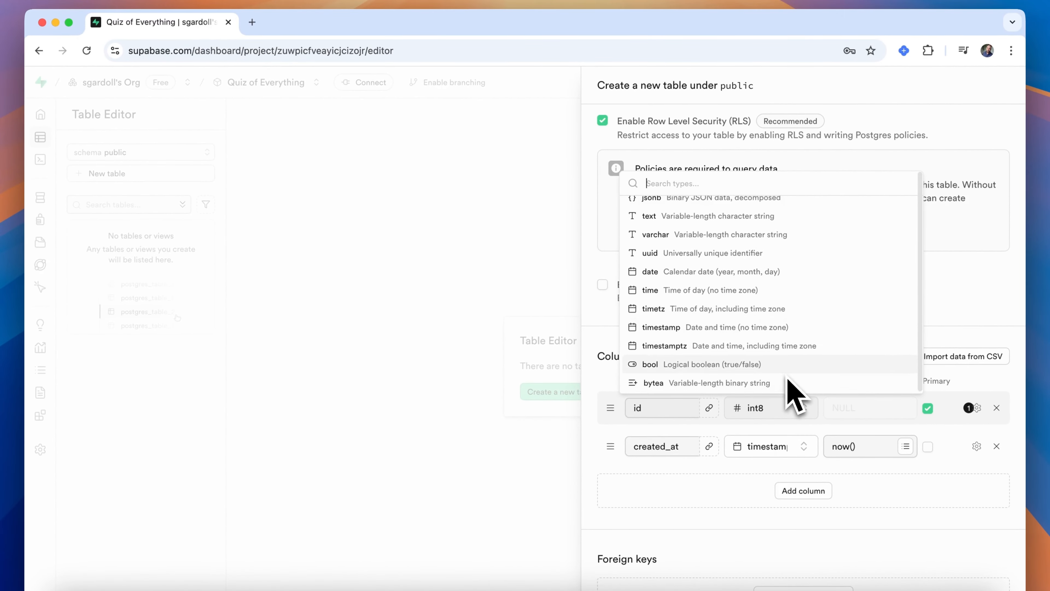
pyautogui.click(759, 254)
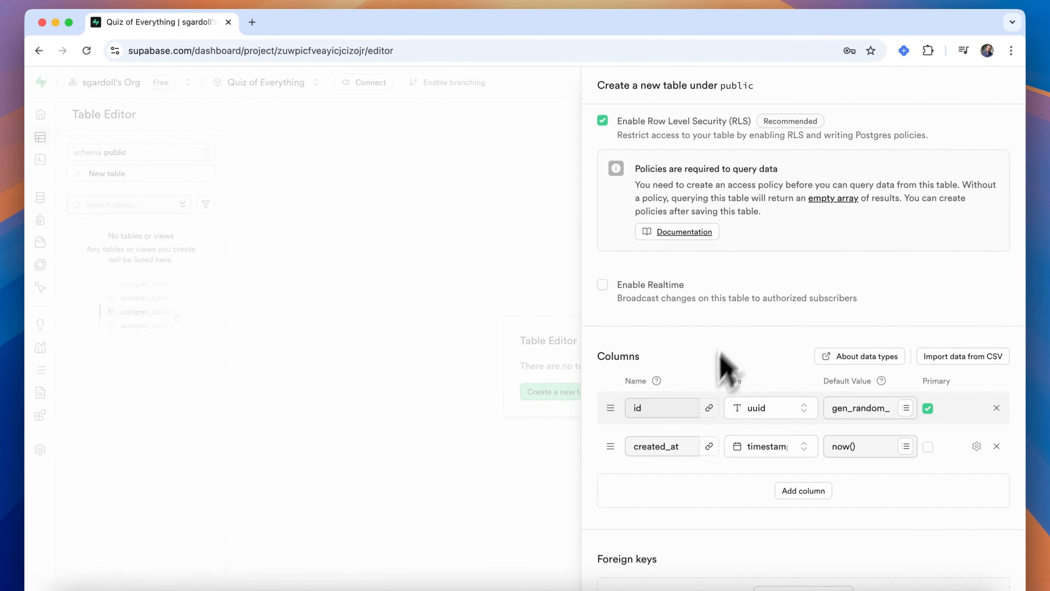
# Add a column named username with the text data type to the profiles table.
pyautogui.click(803, 490)
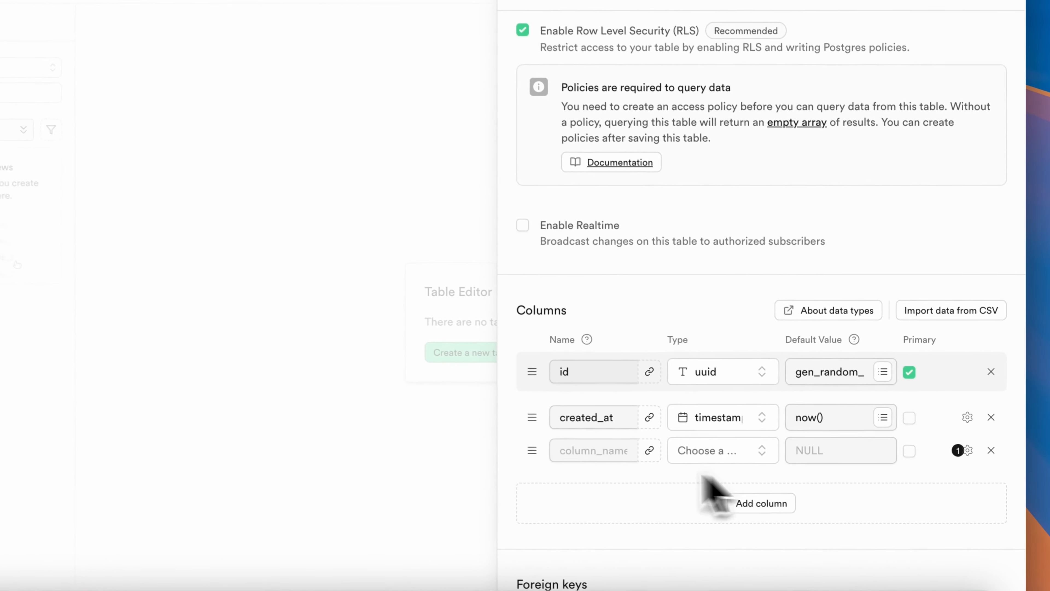
pyautogui.click(578, 449)
pyautogui.write('username')
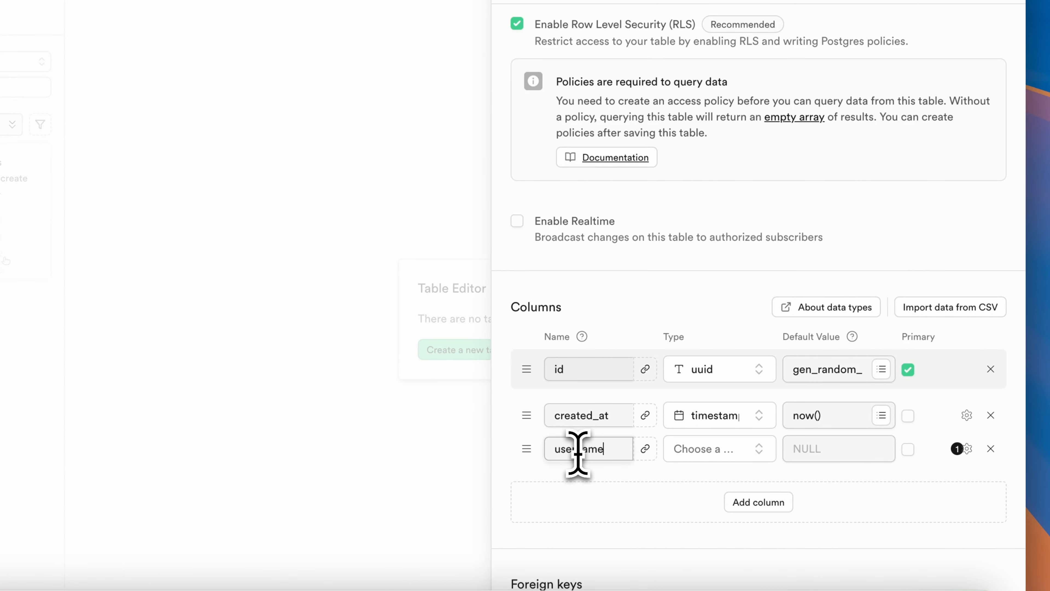
pyautogui.click(709, 458)
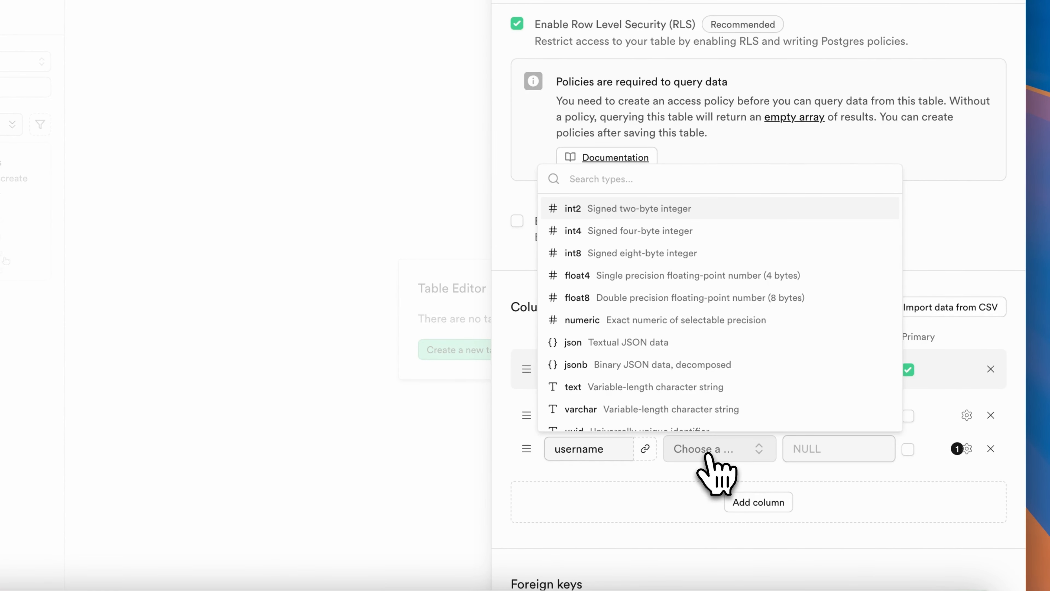
pyautogui.click(689, 394)
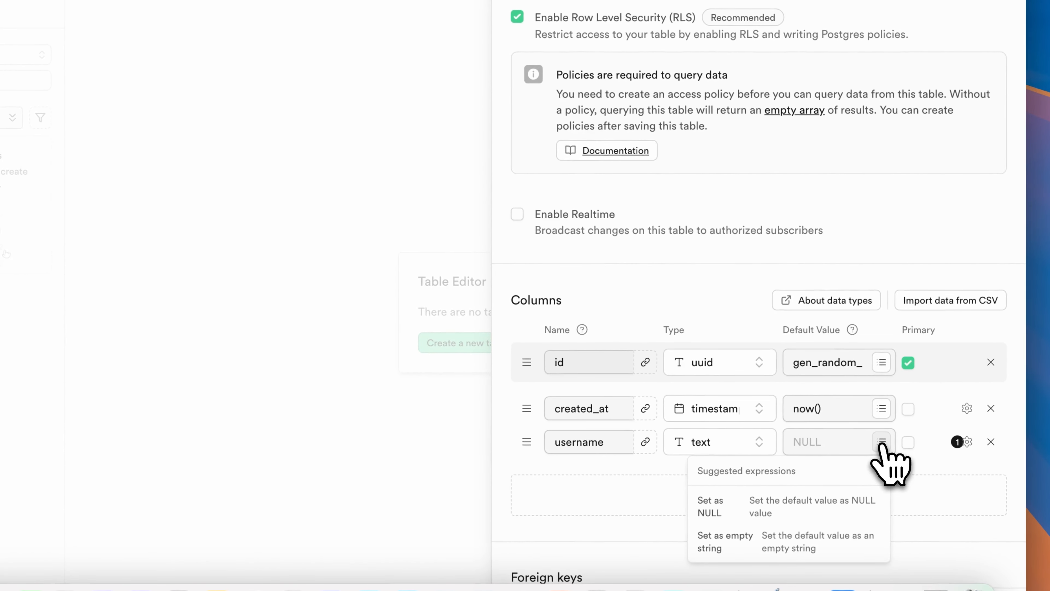
pyautogui.click(830, 441)
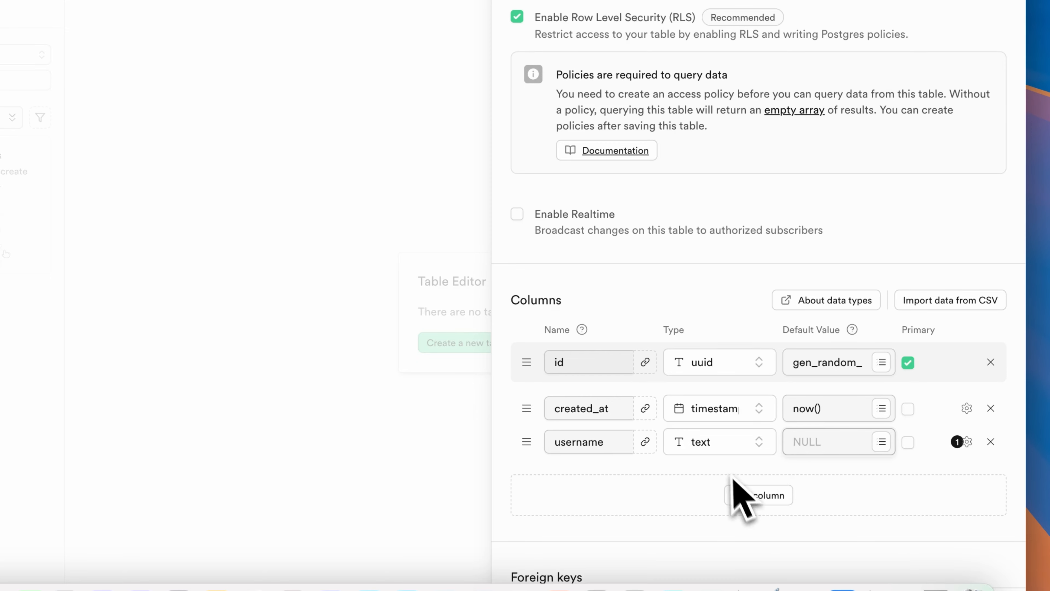
# Add a column named avatarUrl with the text data type and an empty string as its default value.
pyautogui.click(772, 495)
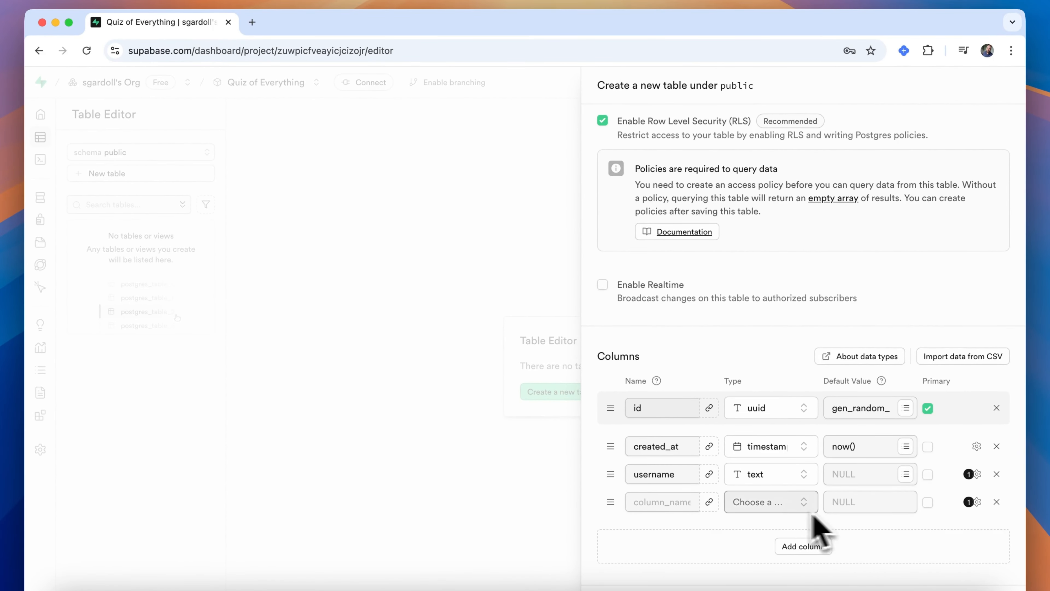
pyautogui.click(657, 502)
pyautogui.write('avatarUrl')
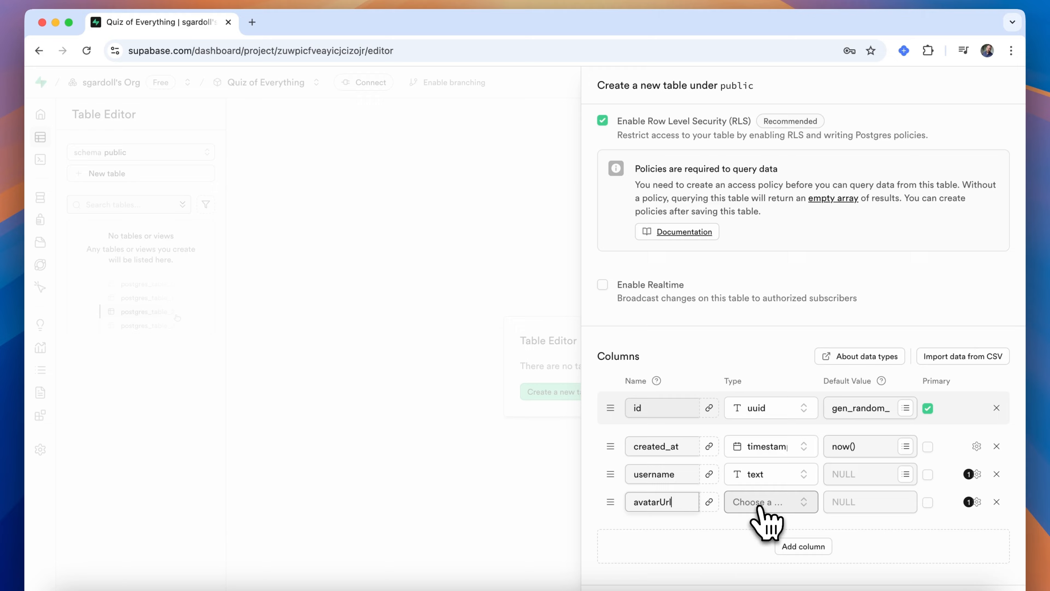
pyautogui.click(760, 506)
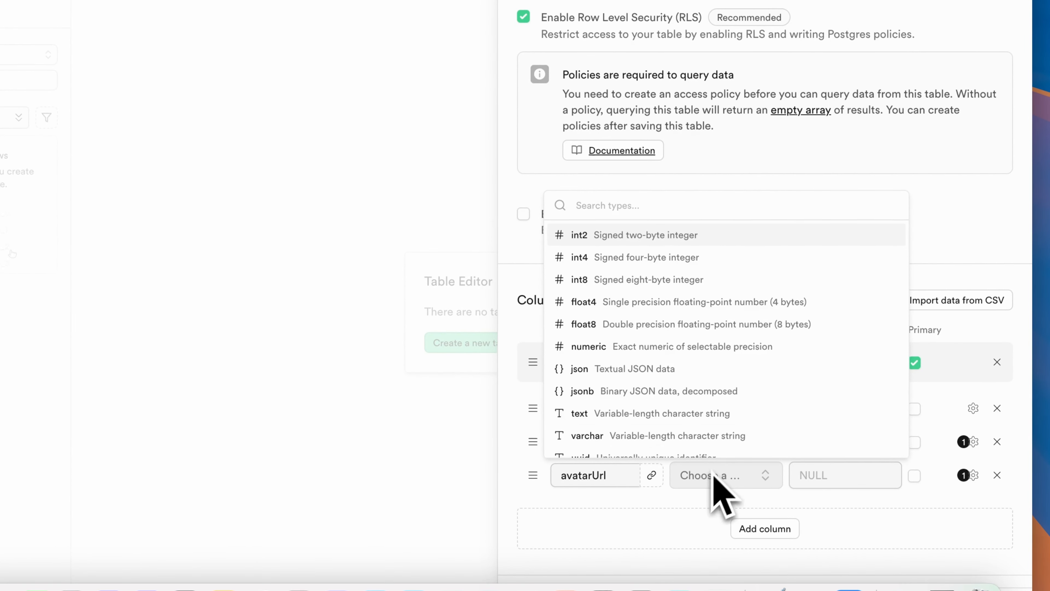
pyautogui.click(719, 413)
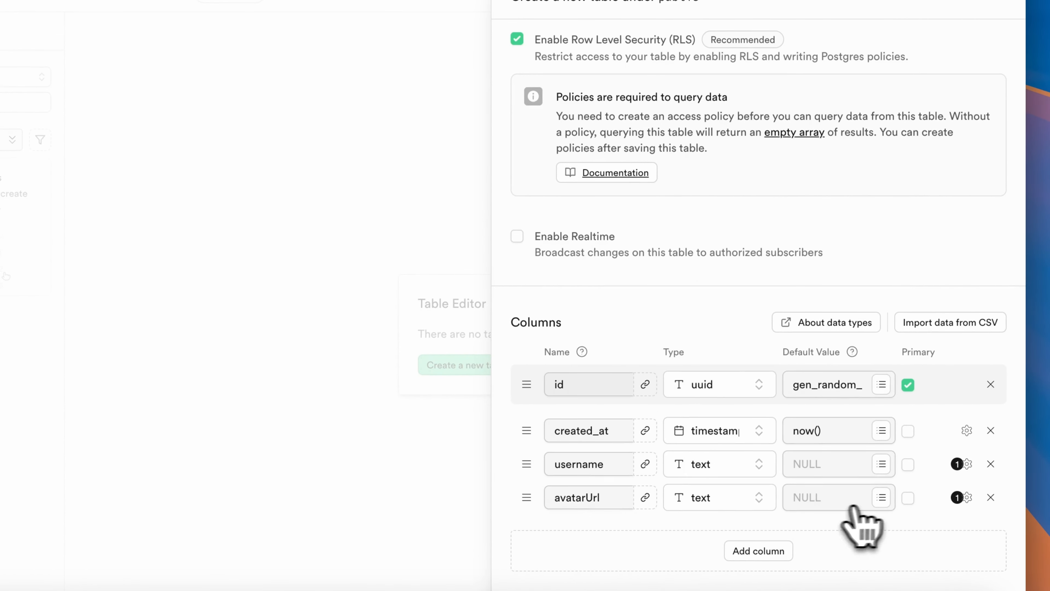
pyautogui.click(881, 498)
pyautogui.scroll(-3, 925, 561)
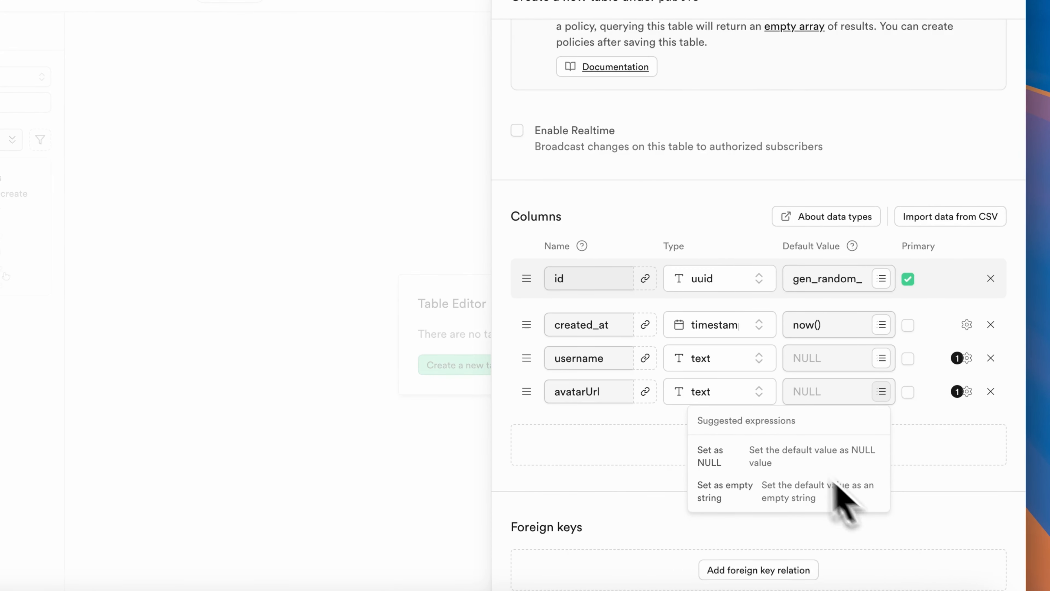
pyautogui.click(823, 488)
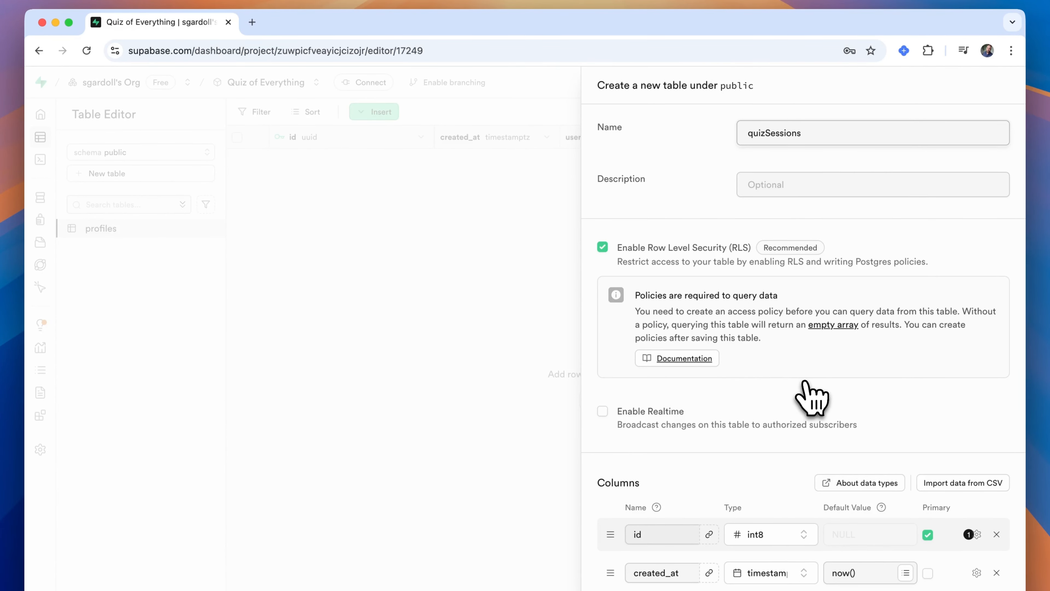
# Change the id column's data type to uuid in the new quizSessions table.
pyautogui.scroll(-4, 810, 397)
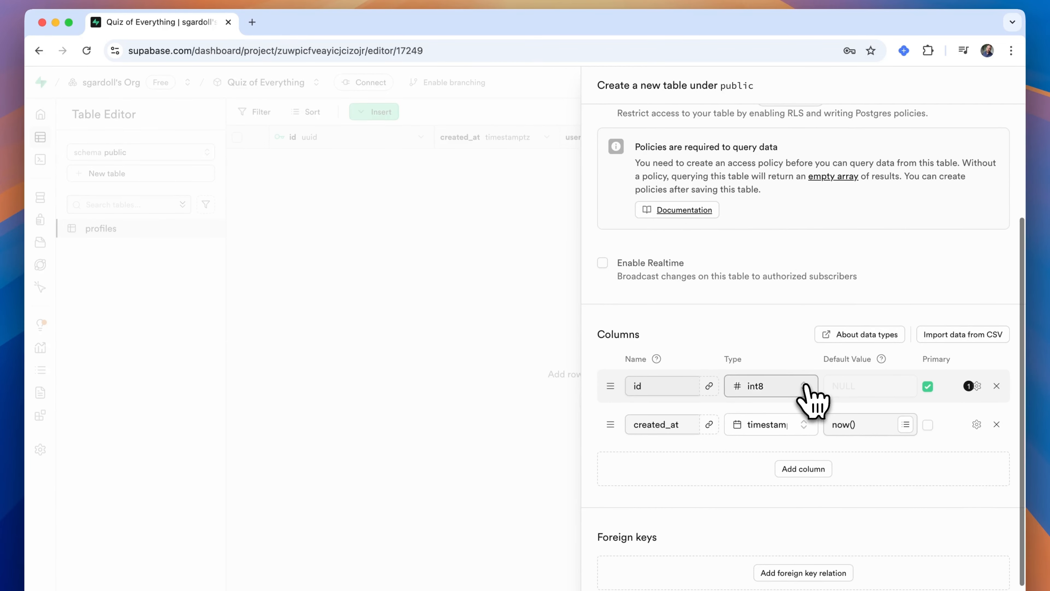
pyautogui.click(806, 386)
pyautogui.scroll(-4, 744, 513)
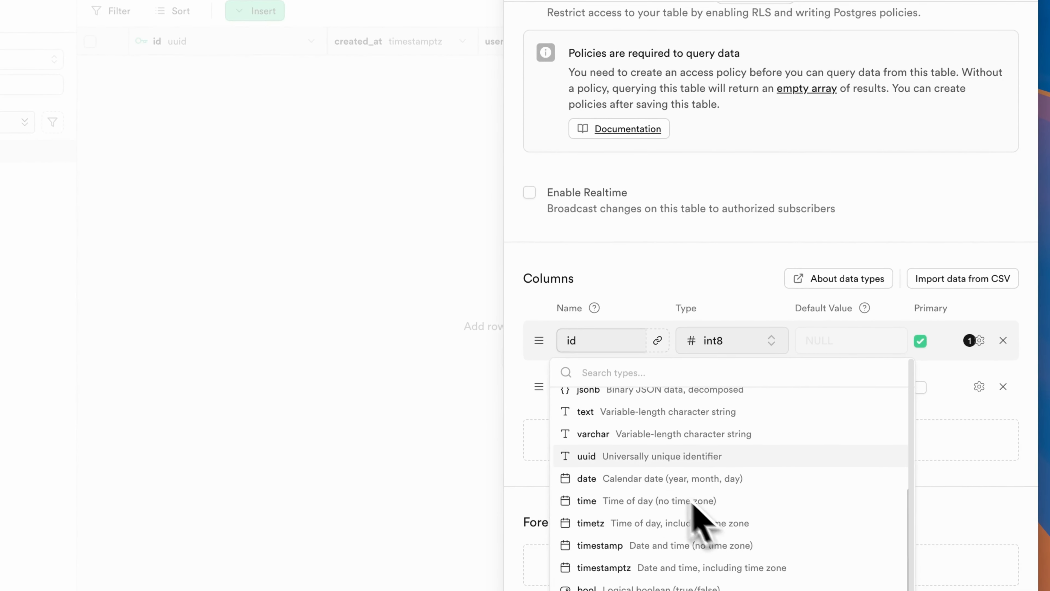
pyautogui.click(643, 455)
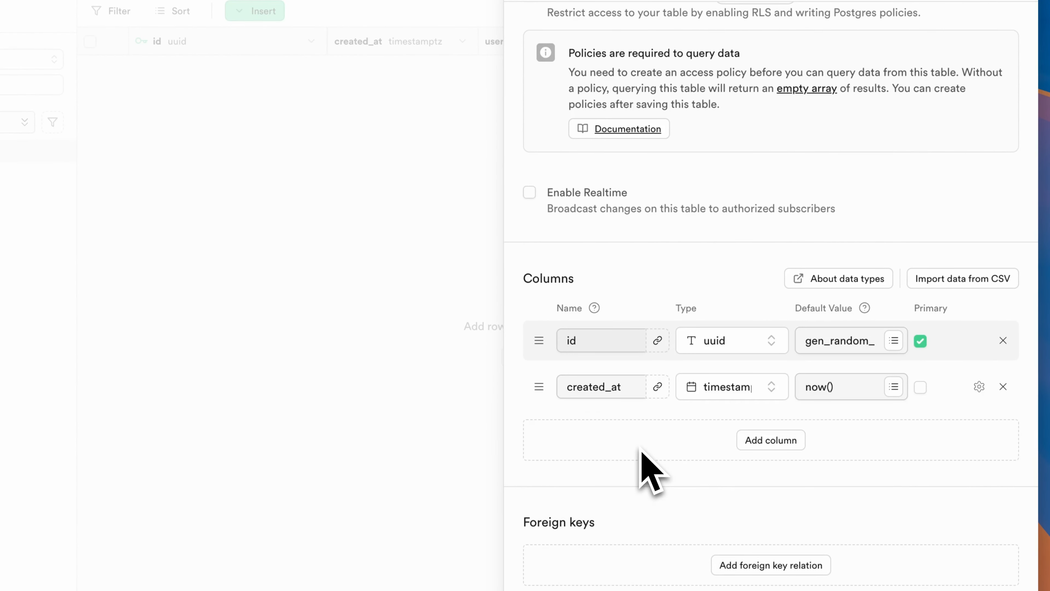
# Add a column named userId with the uuid data type to the quizSessions table.
pyautogui.click(771, 440)
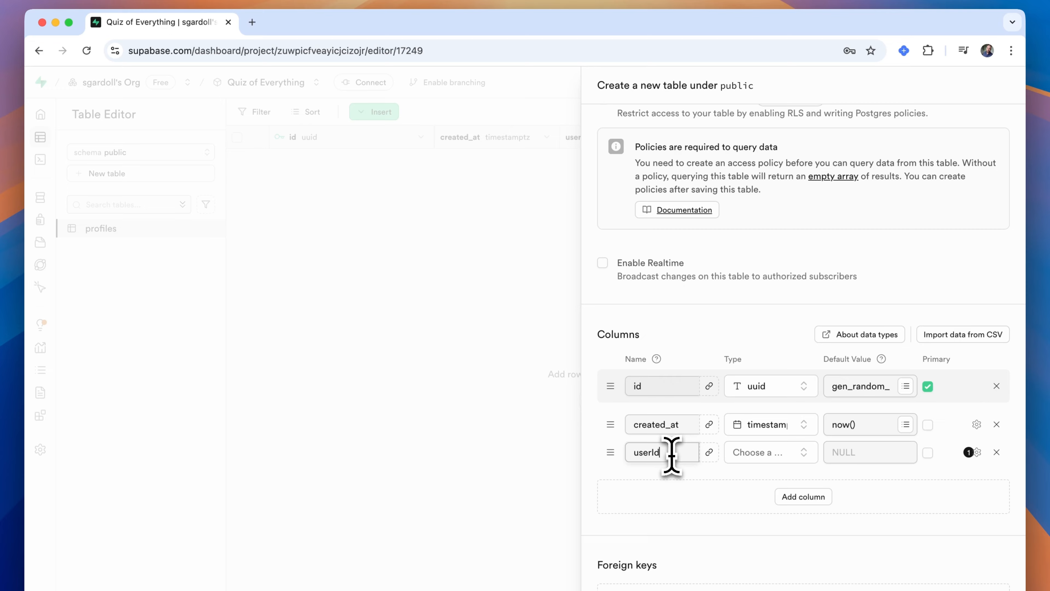
pyautogui.click(788, 452)
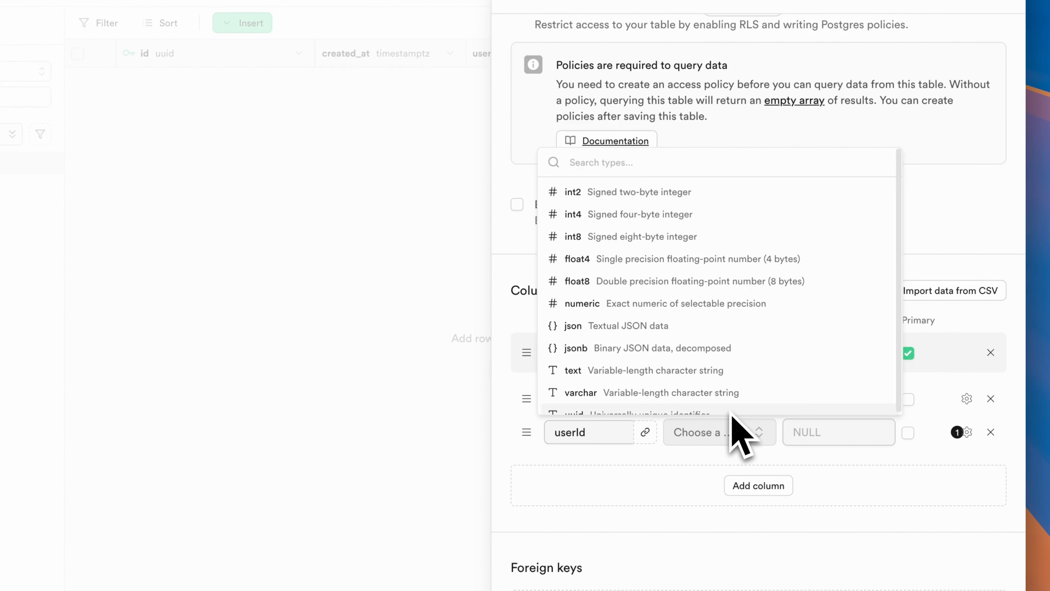
pyautogui.scroll(-4, 722, 407)
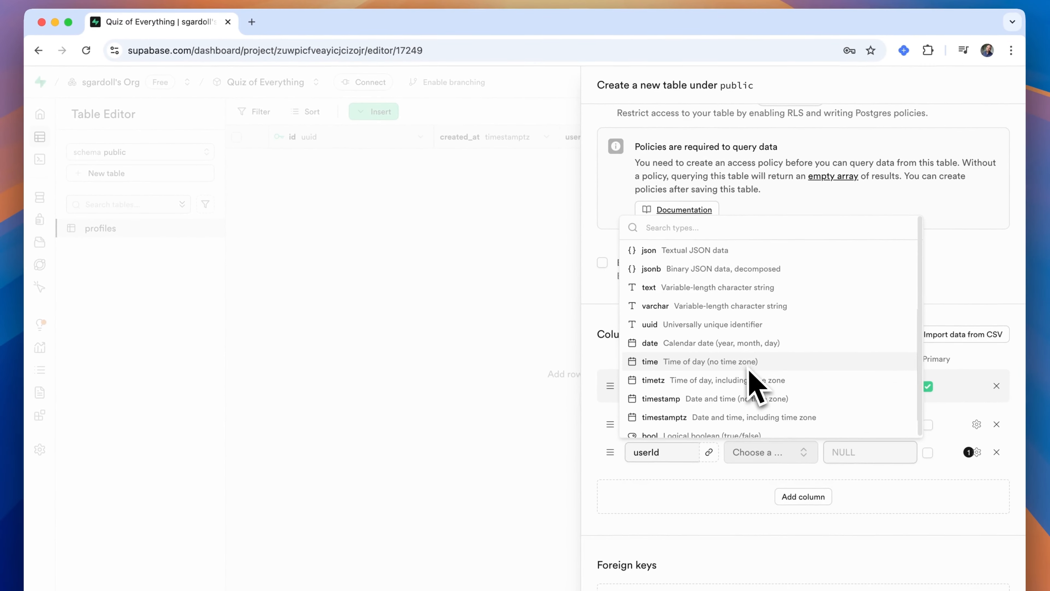
pyautogui.scroll(-1, 749, 372)
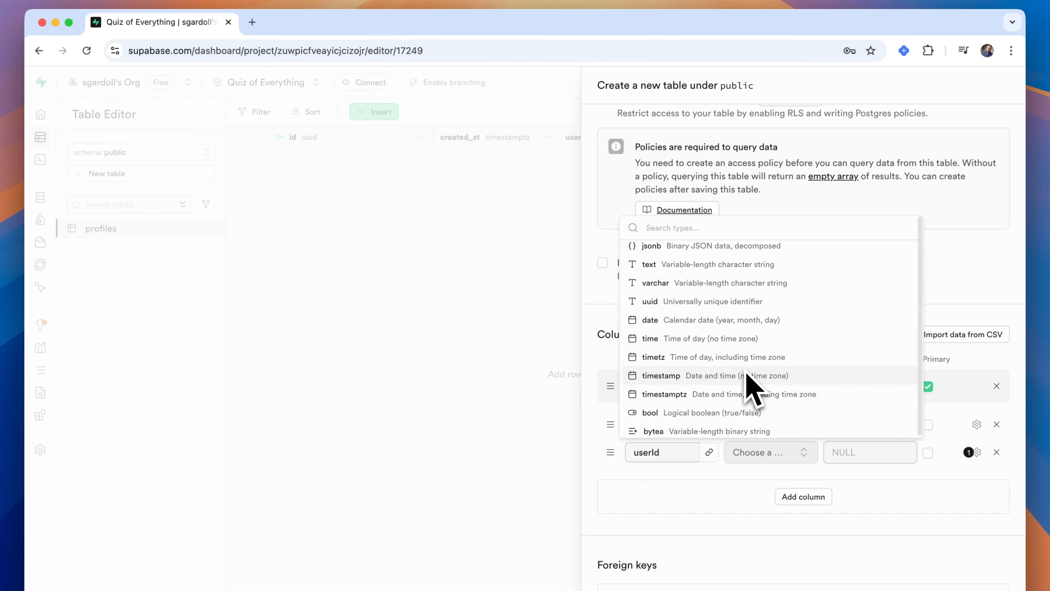
pyautogui.click(727, 301)
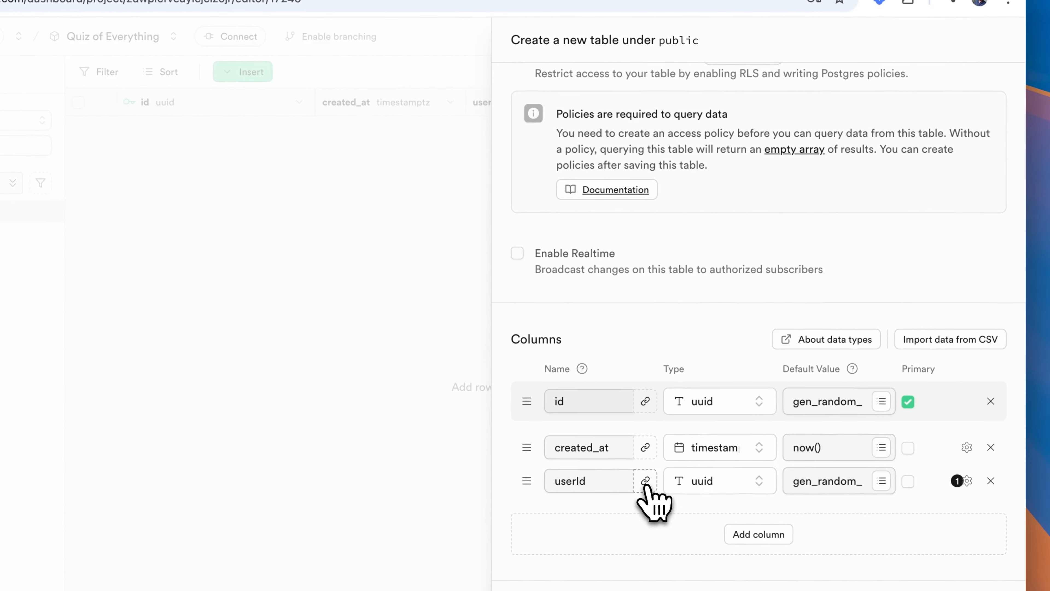
# Start a foreign key relation from userId that references the id column of the public profiles table.
pyautogui.click(645, 481)
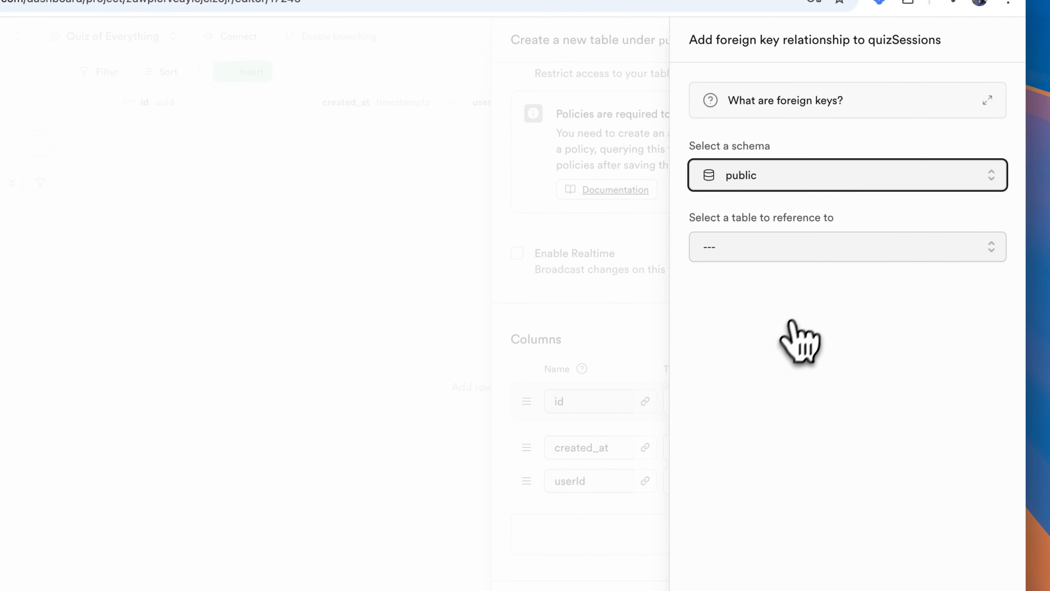
pyautogui.click(858, 244)
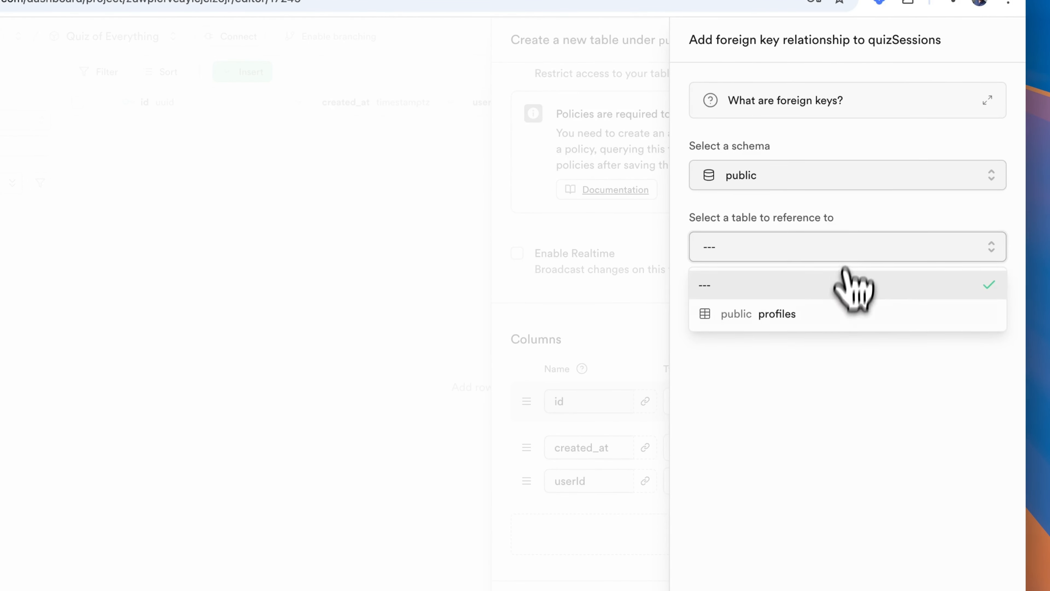
pyautogui.click(846, 315)
pyautogui.click(933, 349)
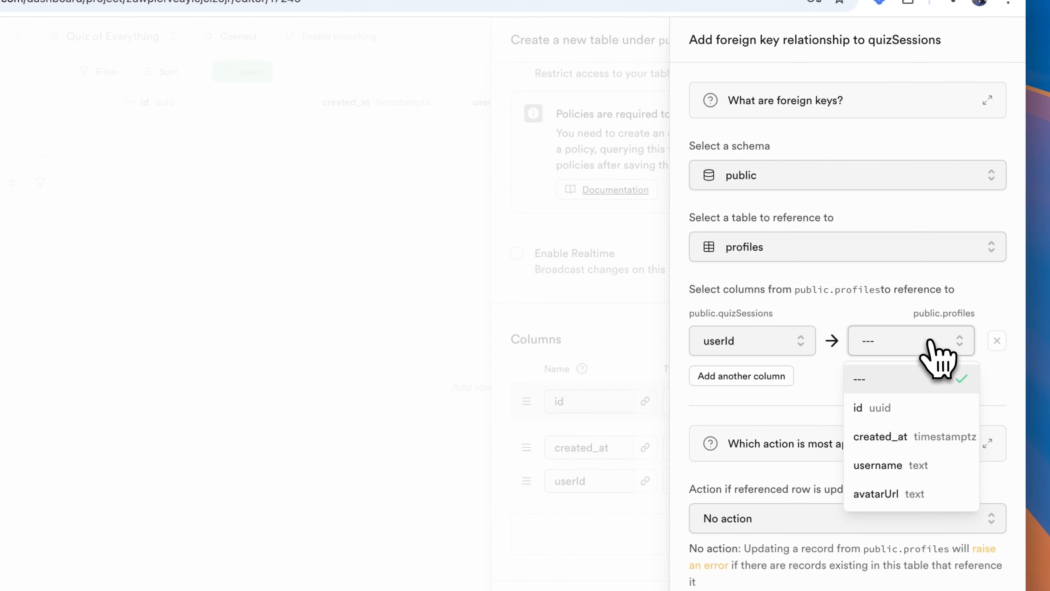
pyautogui.click(922, 407)
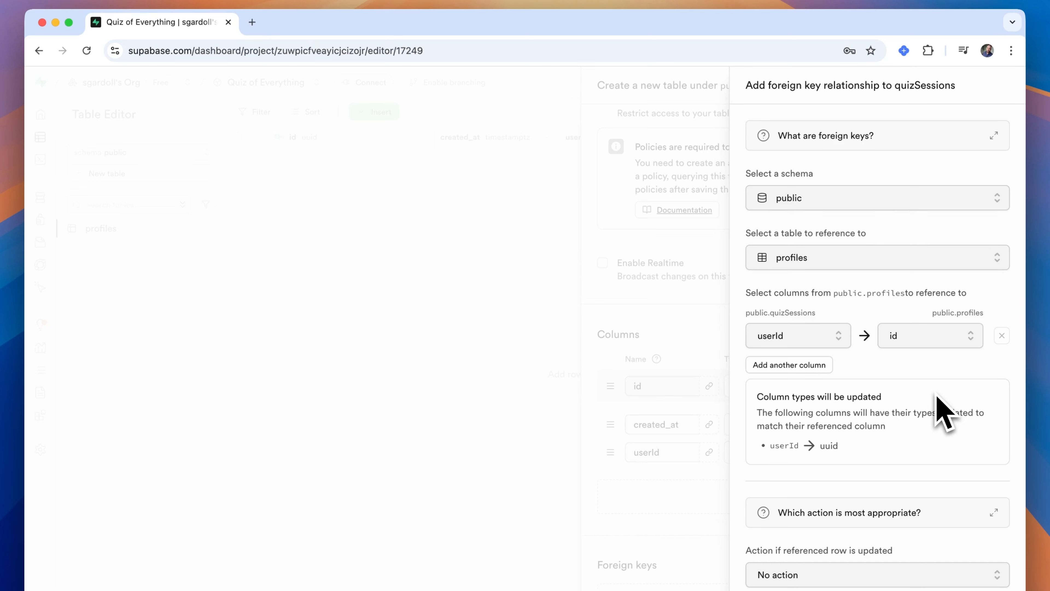
# Set the foreign key's action for a removed referenced row to Set NULL and save the relation.
pyautogui.scroll(-5, 940, 424)
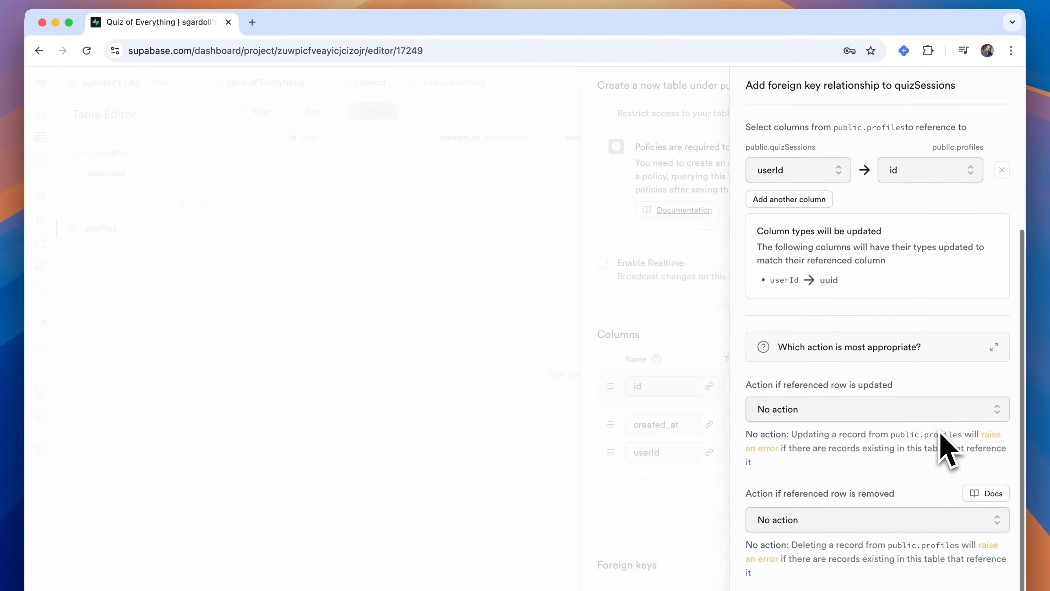
pyautogui.click(928, 520)
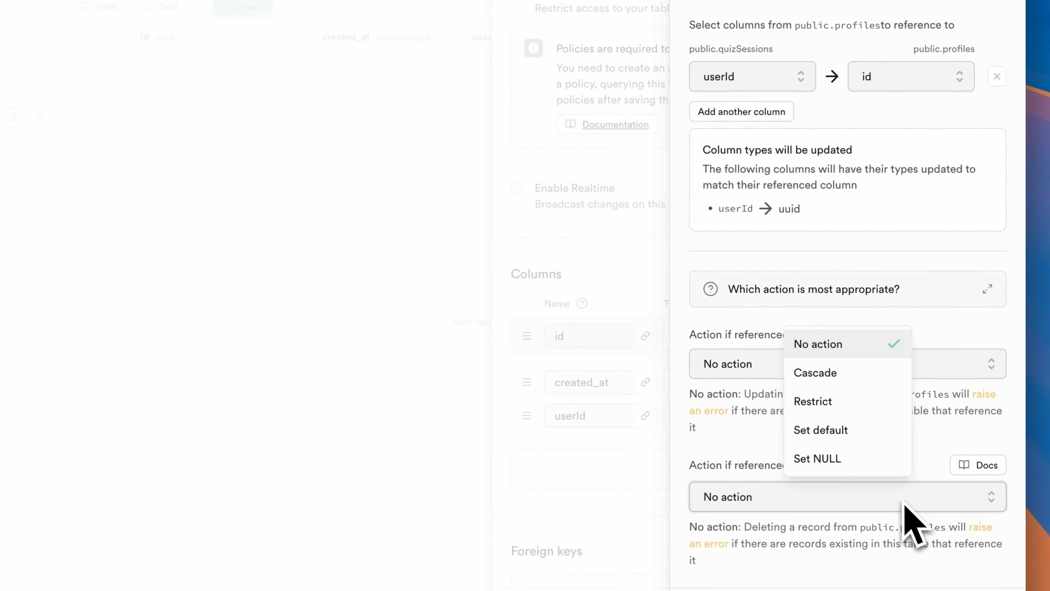
pyautogui.click(847, 462)
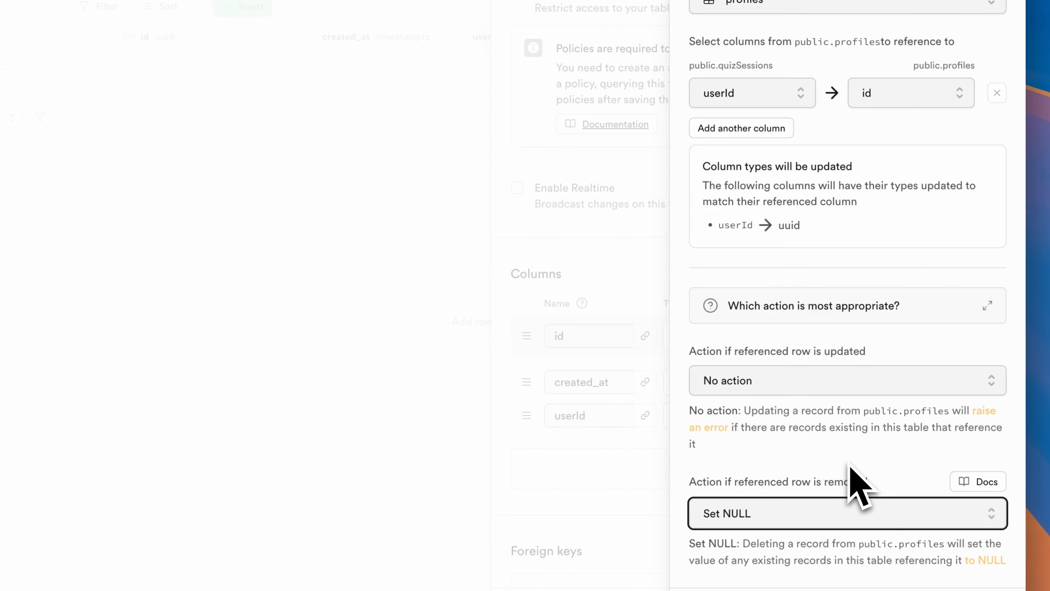
pyautogui.click(983, 590)
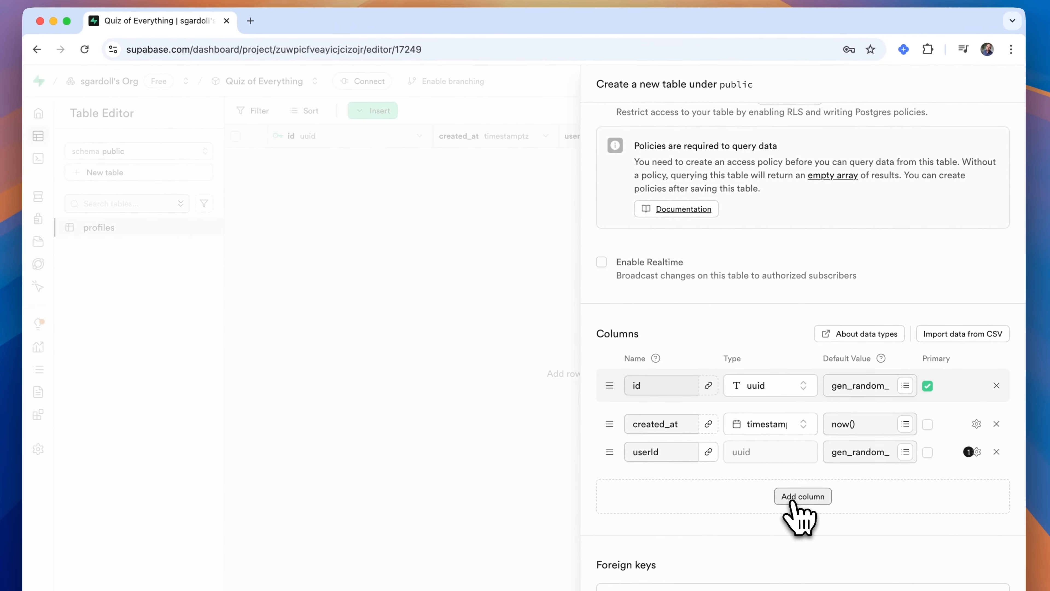
# Add a column named startTime with the timestamptz data type and now() as its default value.
pyautogui.click(794, 501)
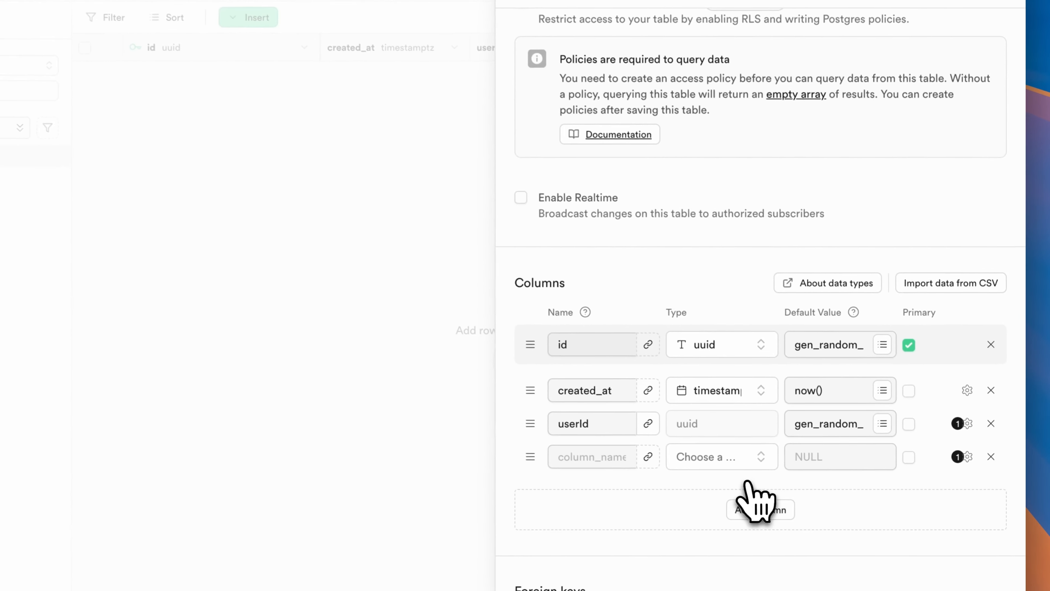
pyautogui.click(597, 456)
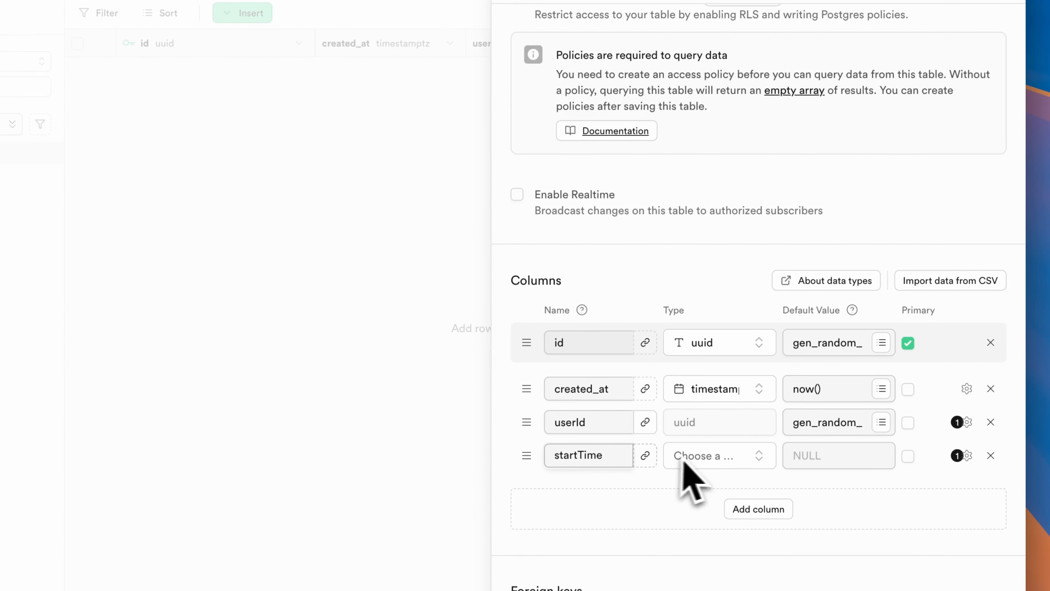
pyautogui.click(697, 455)
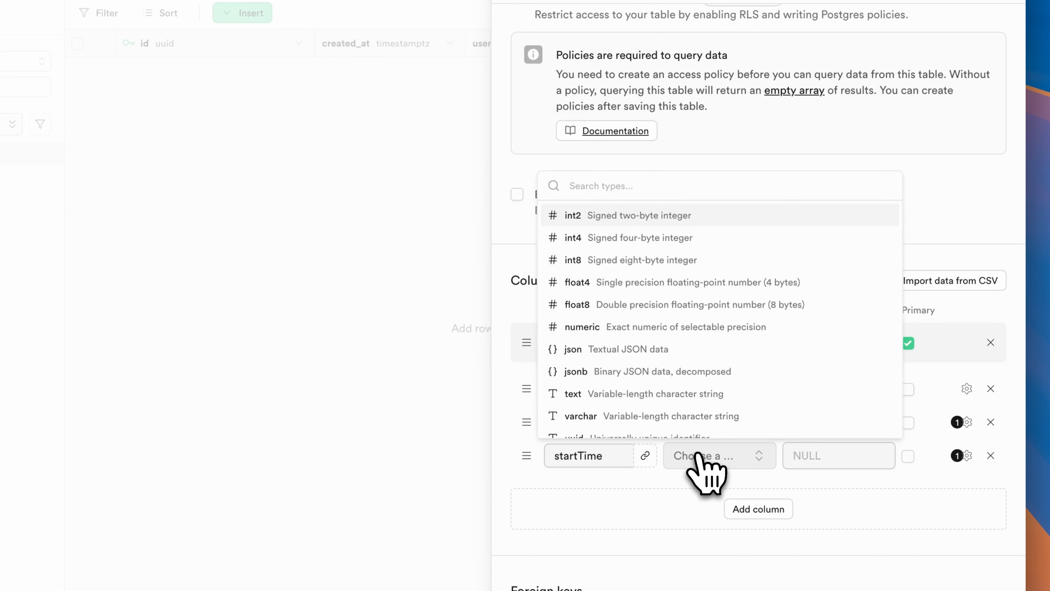
pyautogui.write('tim')
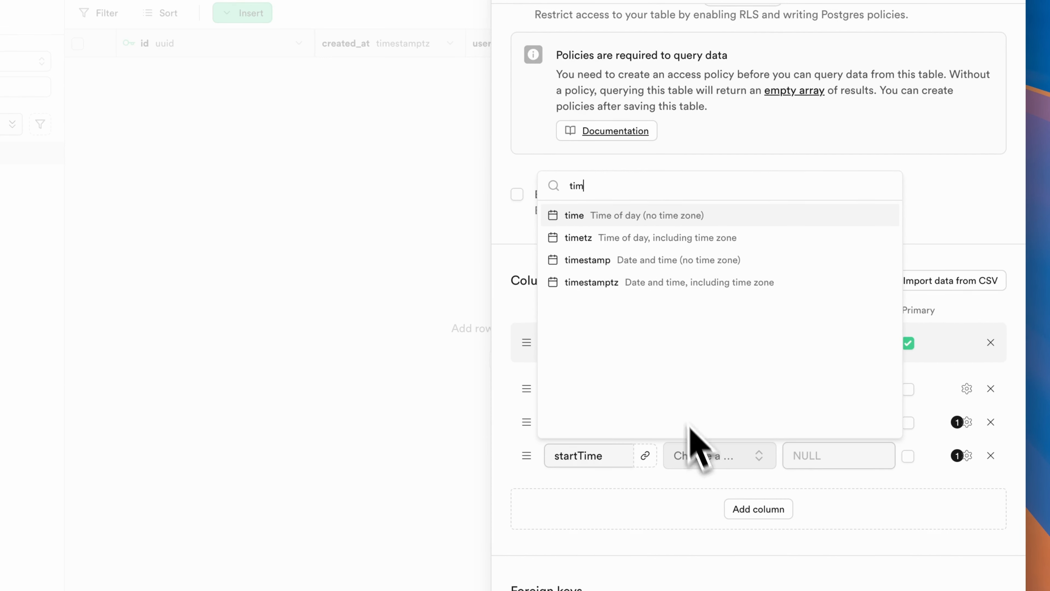
pyautogui.click(703, 283)
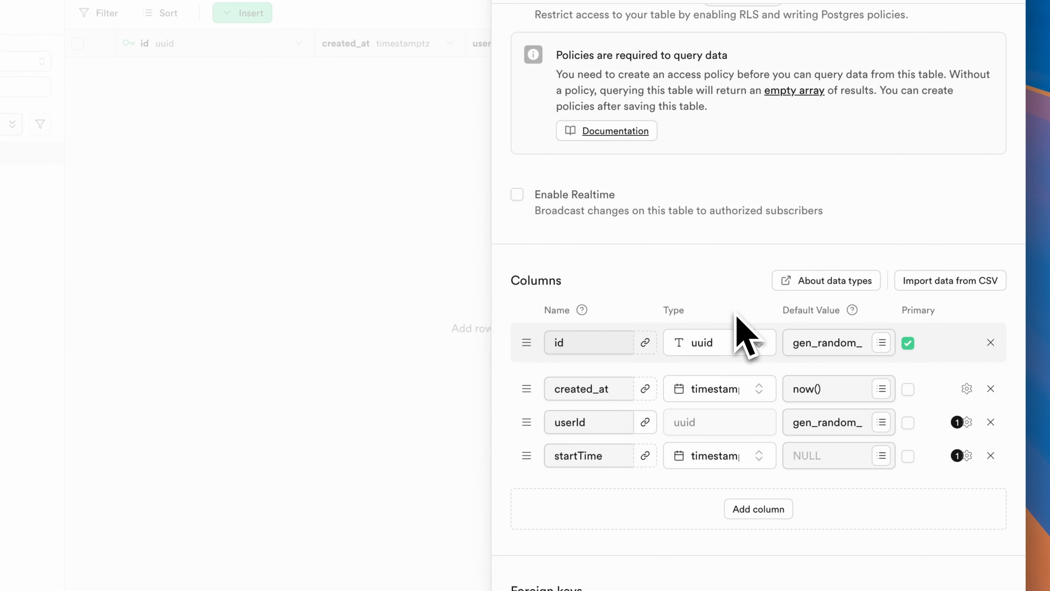
pyautogui.click(882, 456)
pyautogui.click(820, 514)
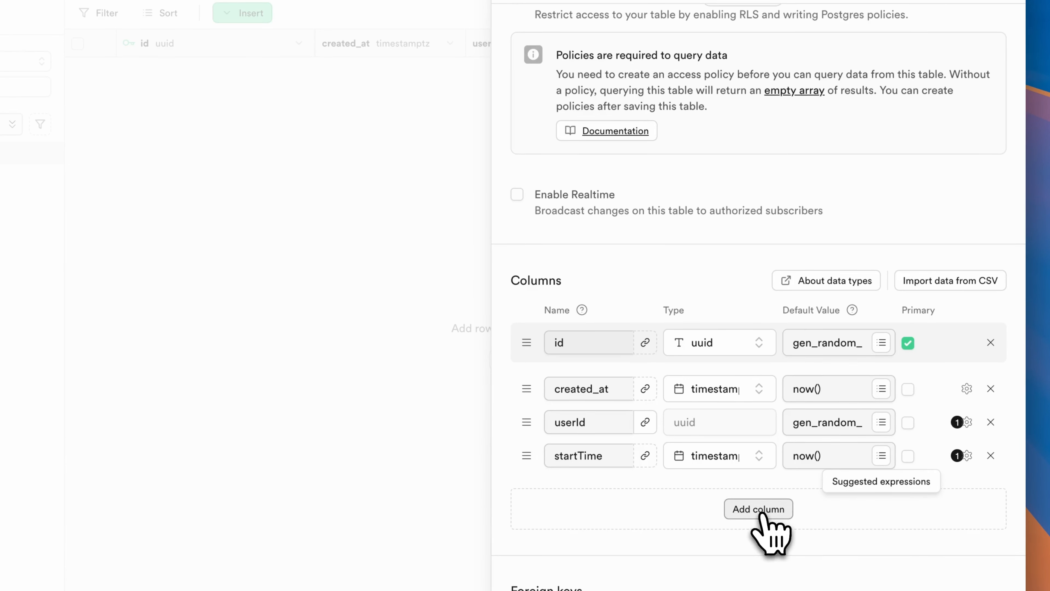
# Add a column named endTime with the timestamptz data type, leaving its default value at NULL.
pyautogui.click(751, 511)
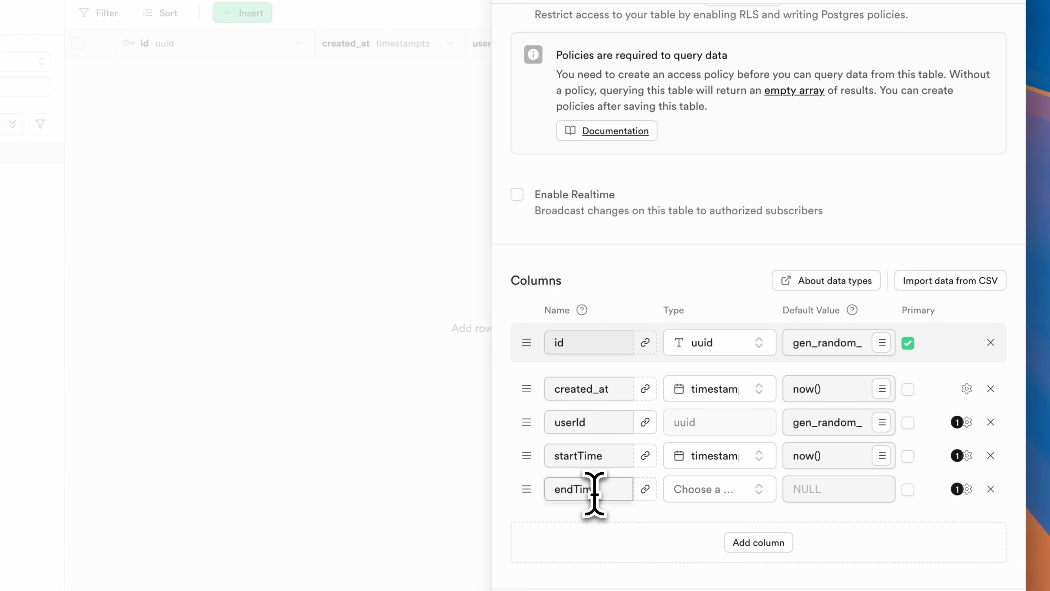
pyautogui.click(738, 499)
pyautogui.write('tim')
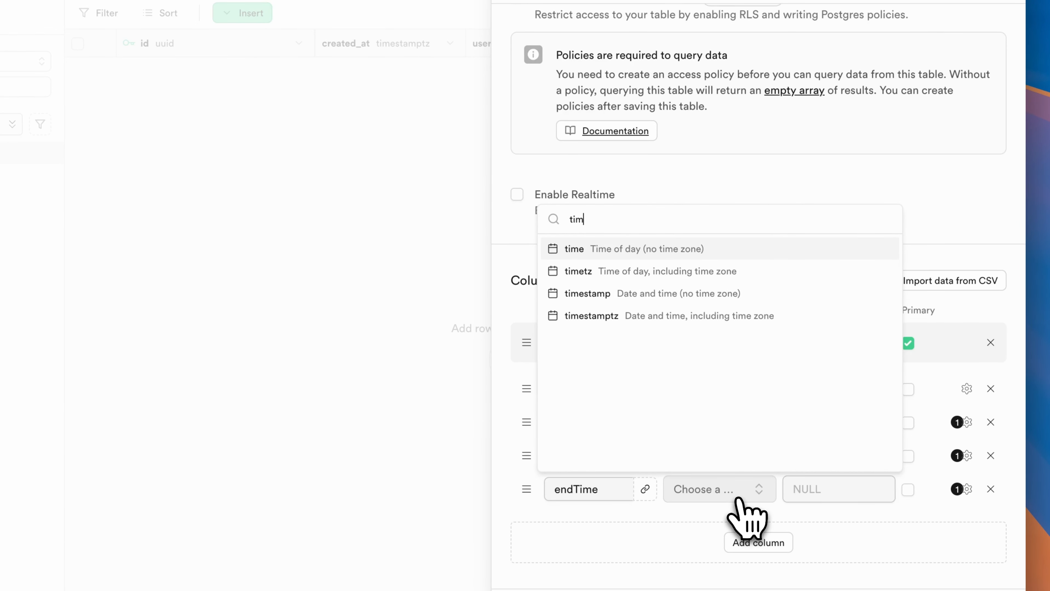
pyautogui.click(743, 324)
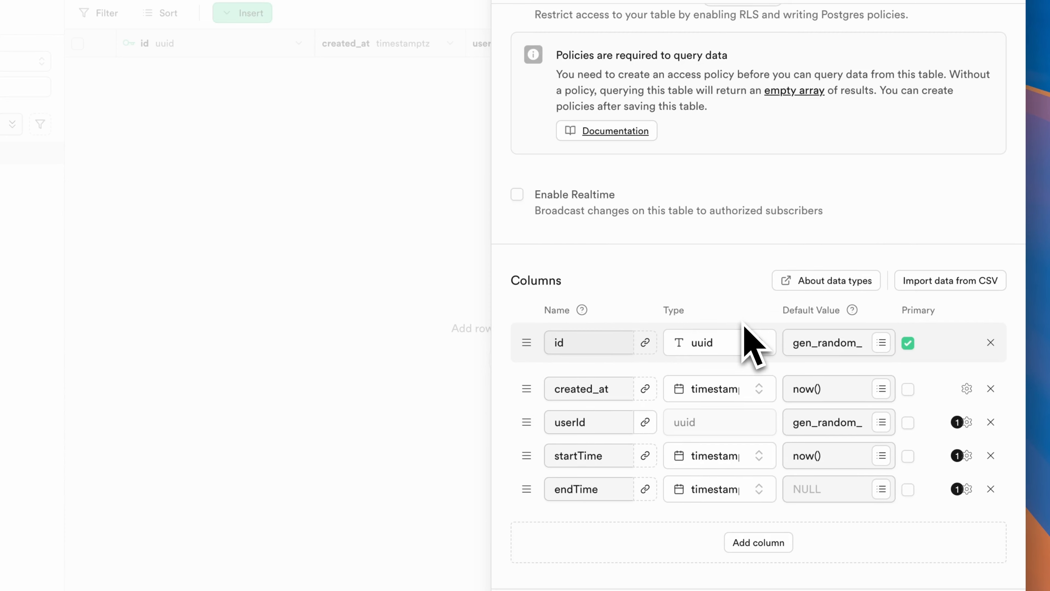
pyautogui.click(881, 490)
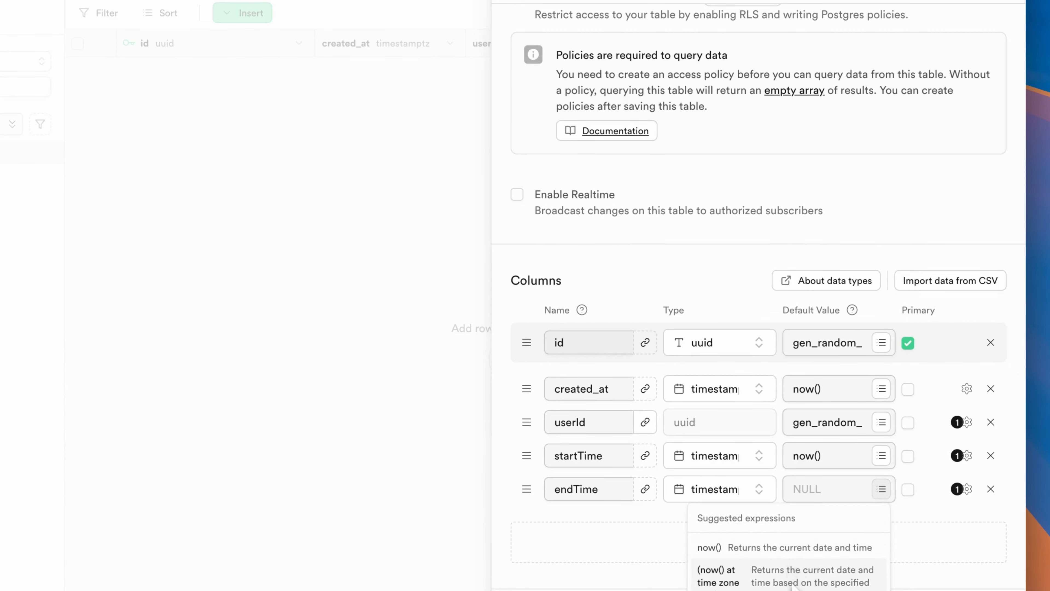
pyautogui.click(938, 575)
# Add a column named score with the int8 data type to the quizSessions table.
pyautogui.click(758, 546)
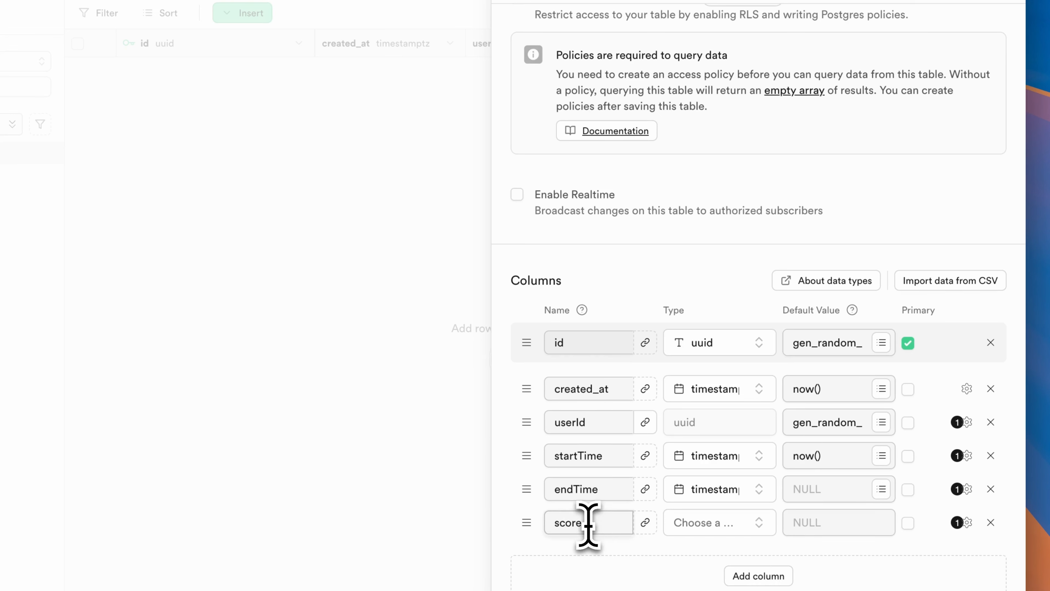
pyautogui.click(587, 523)
pyautogui.write('score')
pyautogui.click(721, 527)
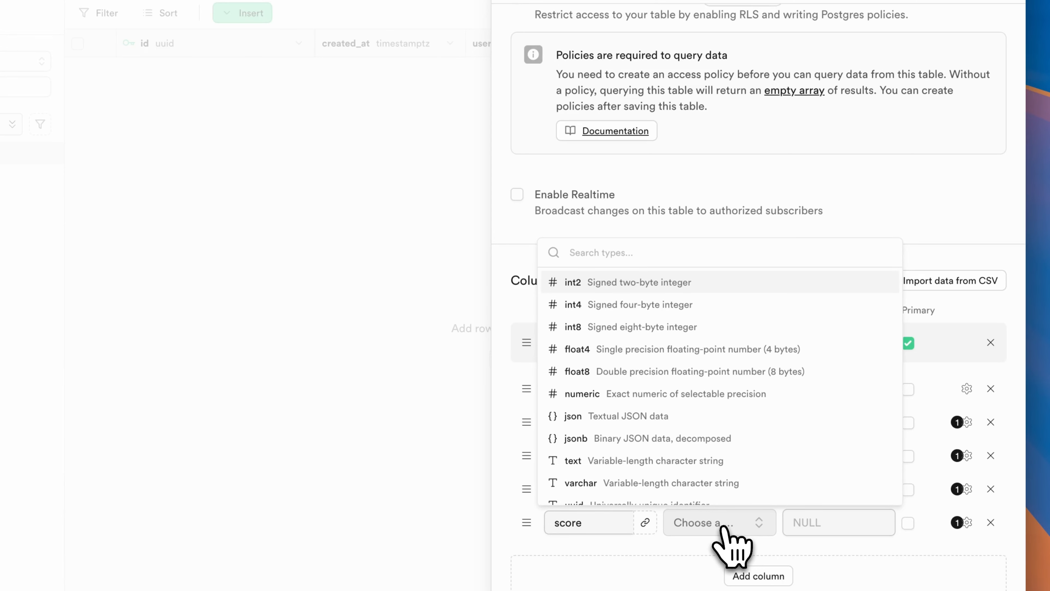
pyautogui.write('int')
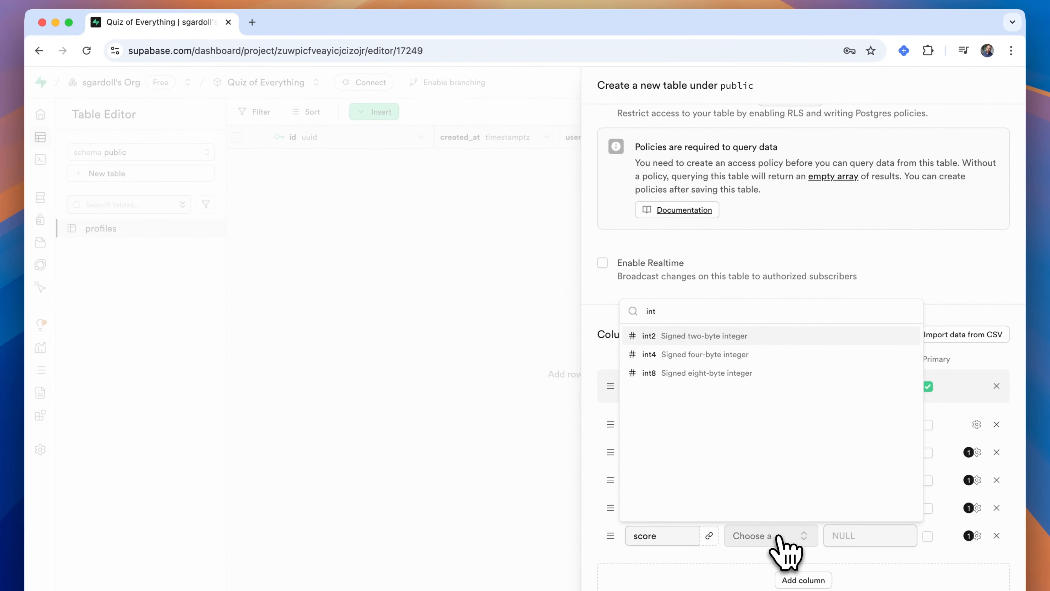
pyautogui.click(758, 373)
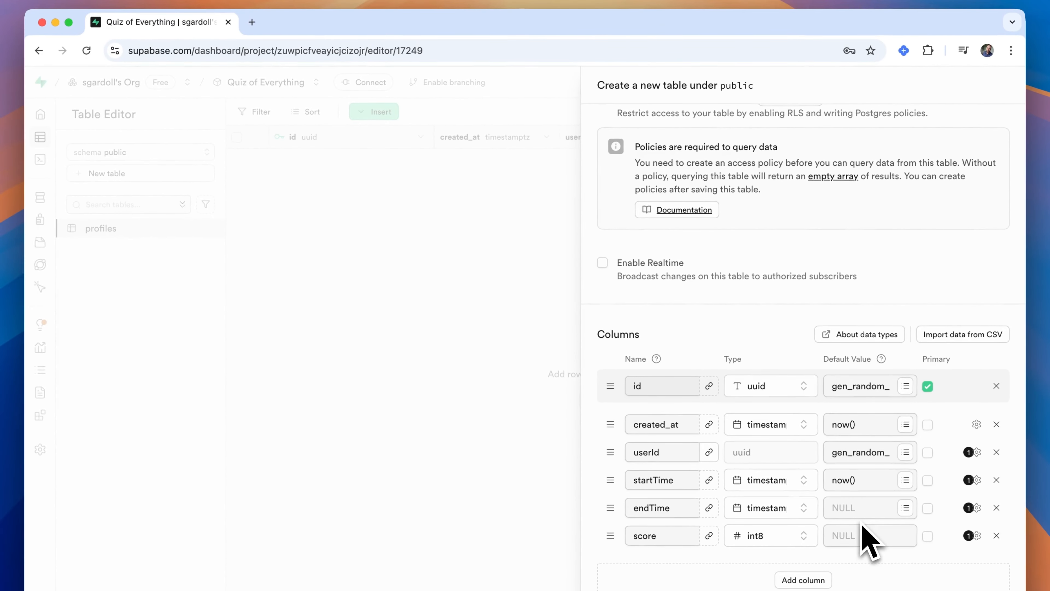
# Add a column named completed with the bool data type and false as its default value, and save the quizSessions table.
pyautogui.click(804, 580)
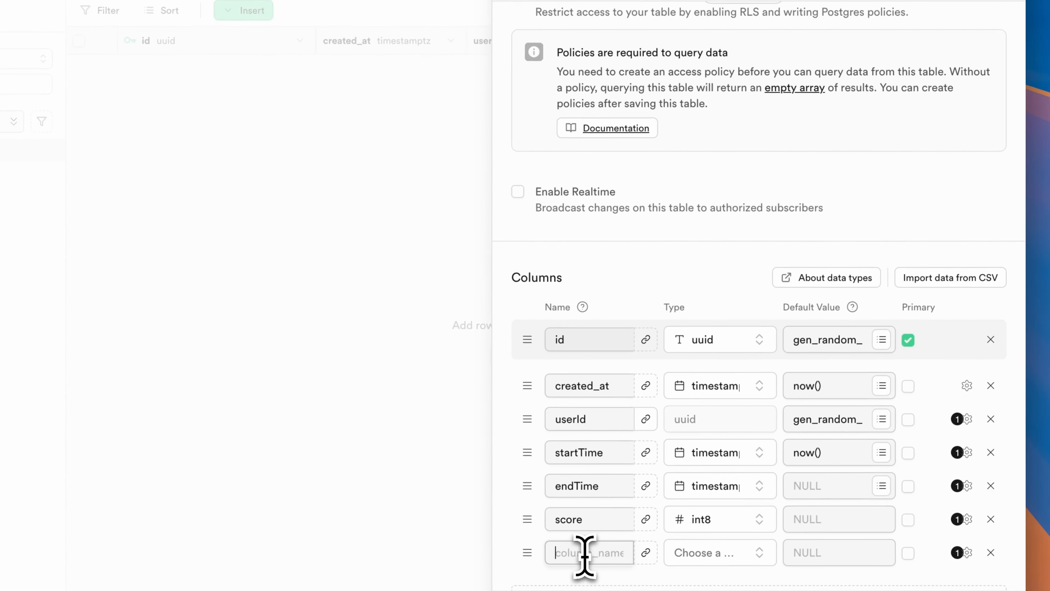
pyautogui.write('comm')
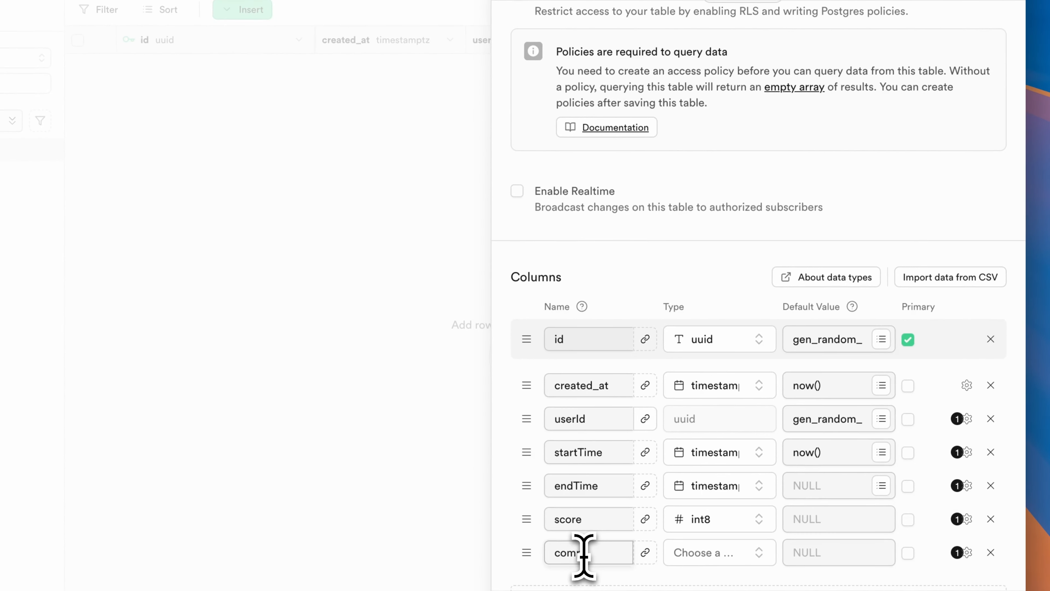
pyautogui.click(705, 559)
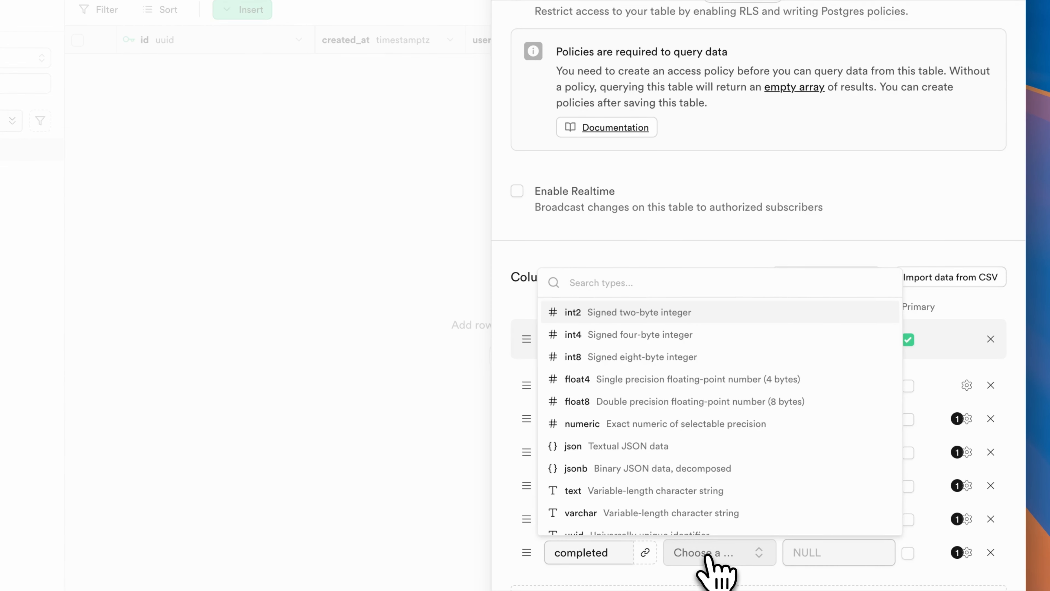
pyautogui.write('b')
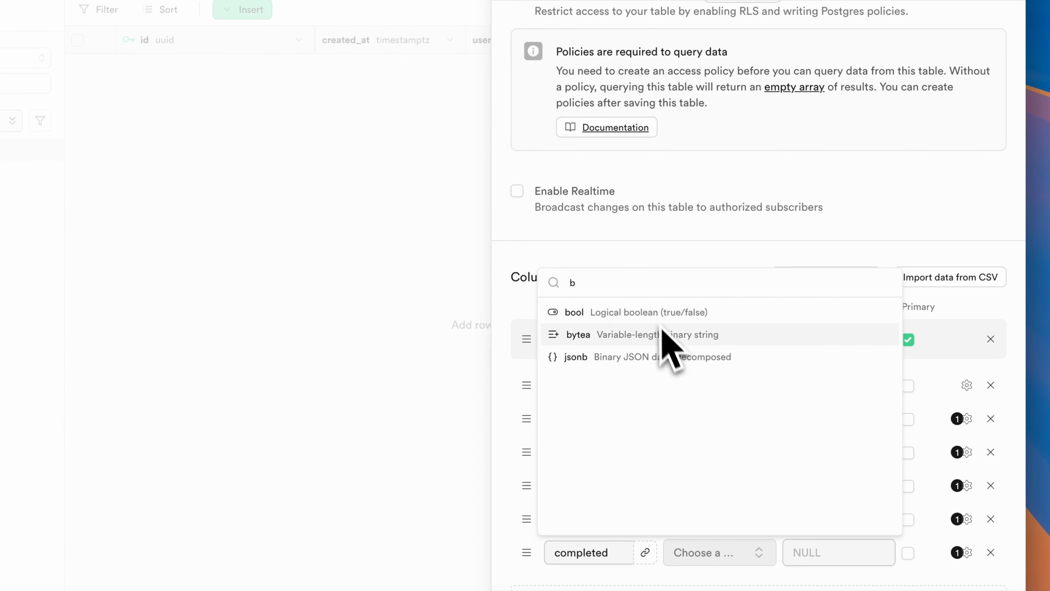
pyautogui.click(657, 315)
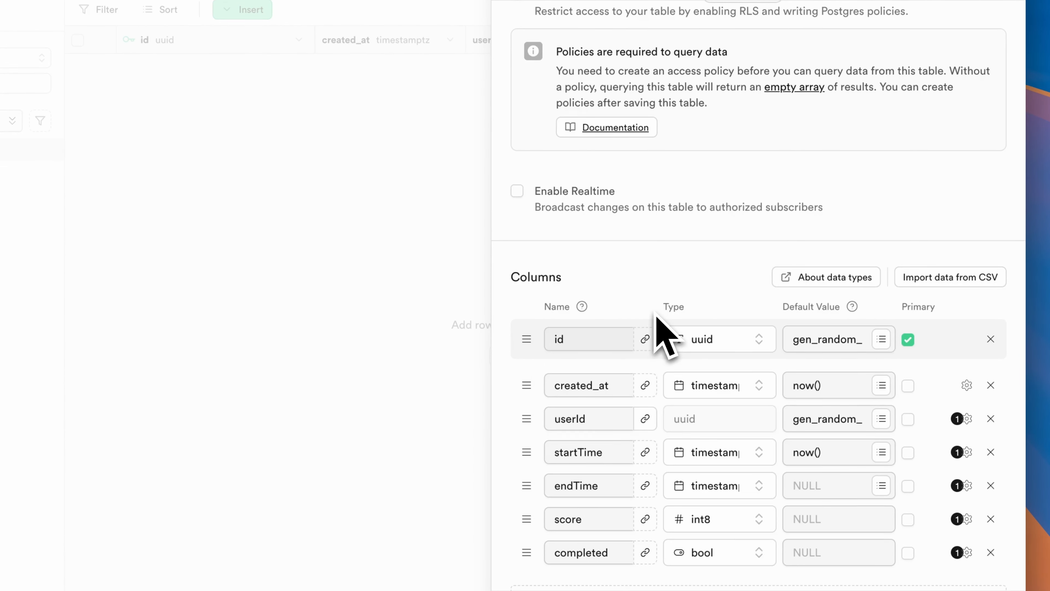
pyautogui.click(868, 554)
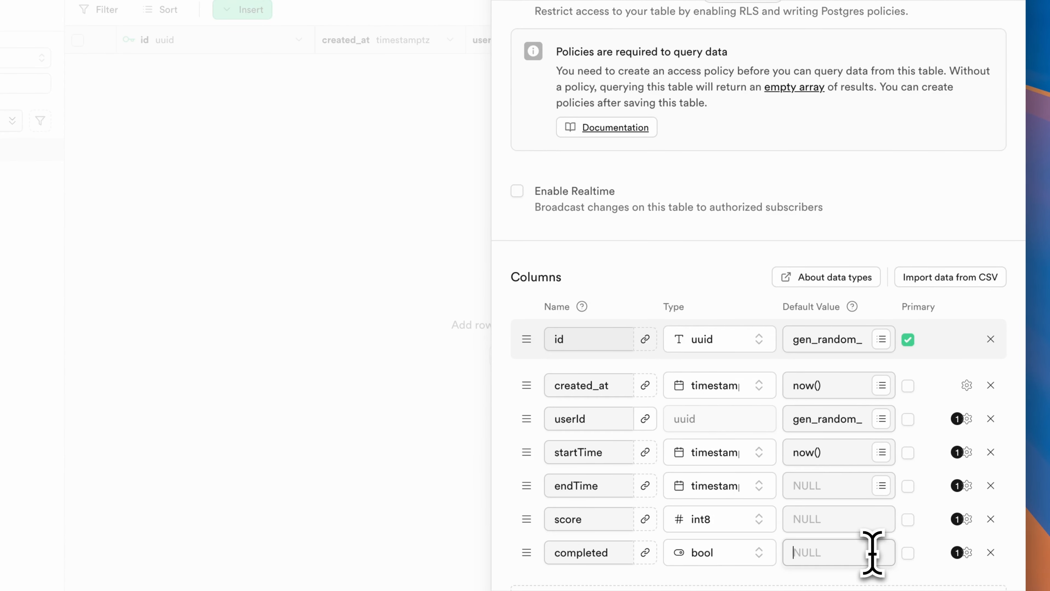
pyautogui.write('false')
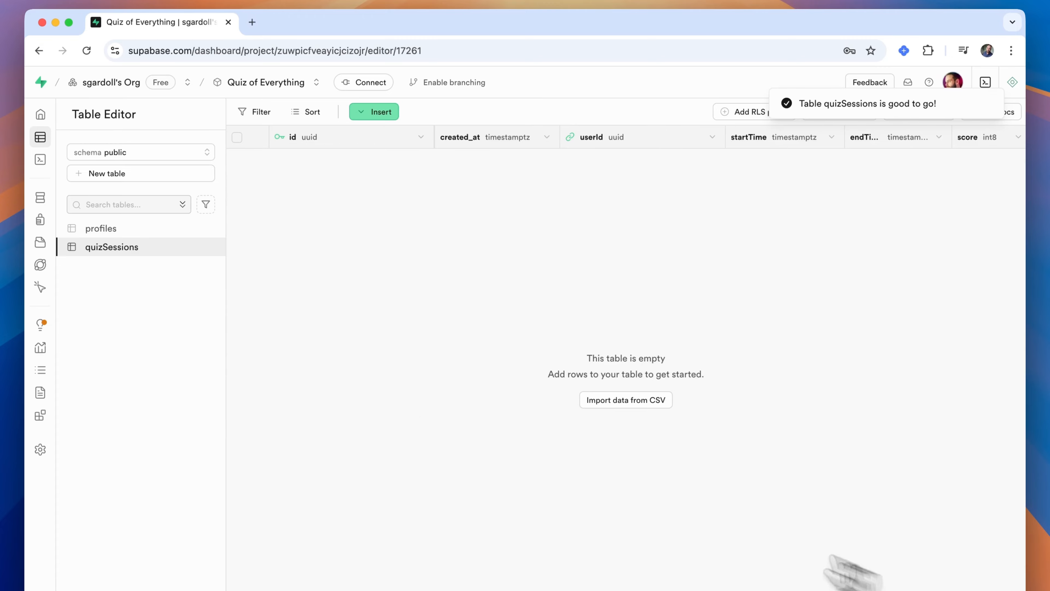
# Start a new table named sessionAnswers with a uuid id column and without the created_at column.
pyautogui.click(109, 174)
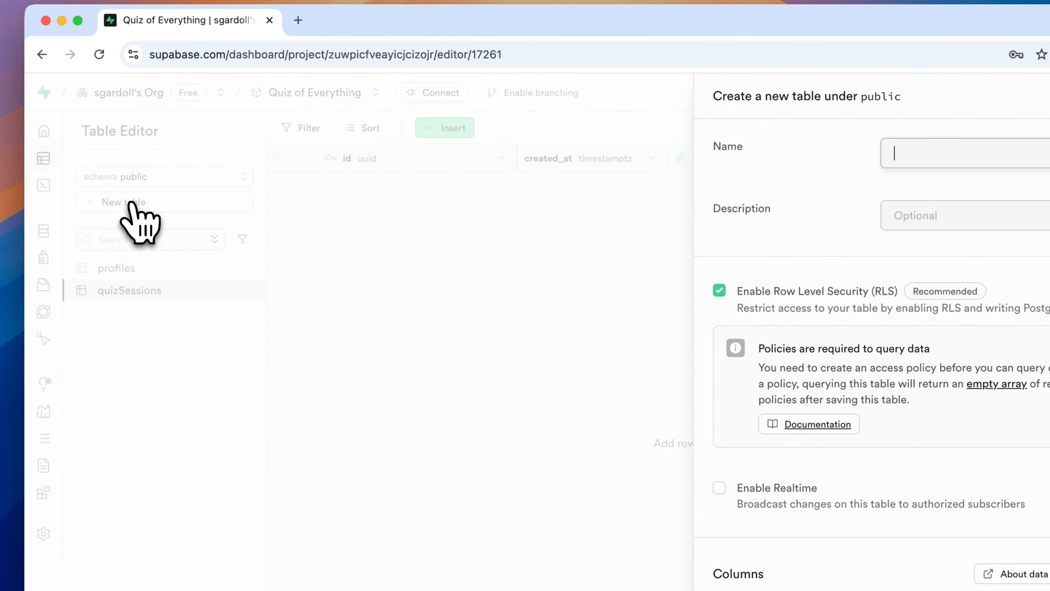
pyautogui.write('sessionAnswers')
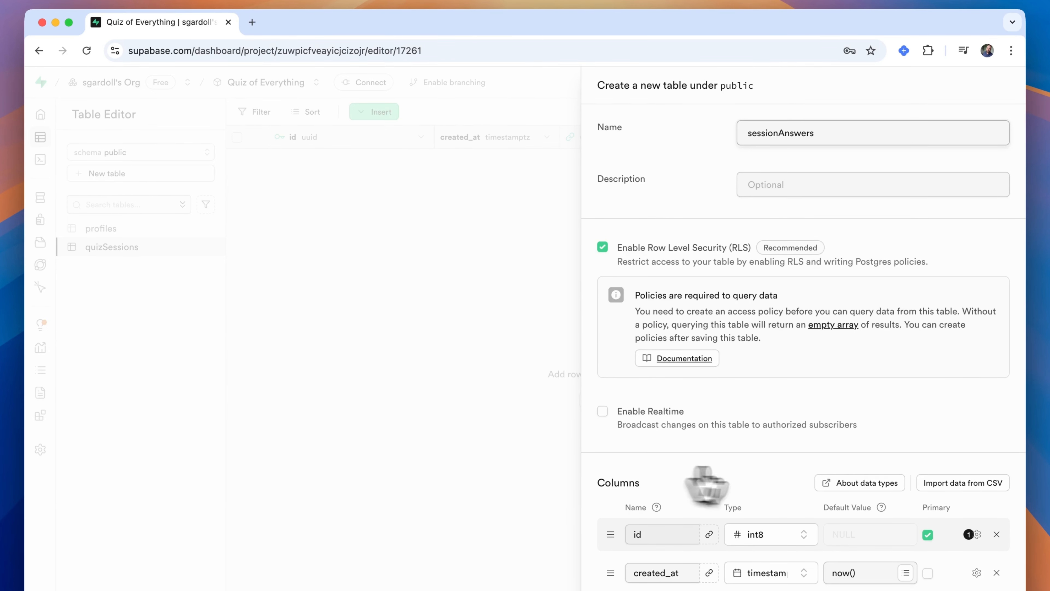
pyautogui.scroll(-5, 723, 481)
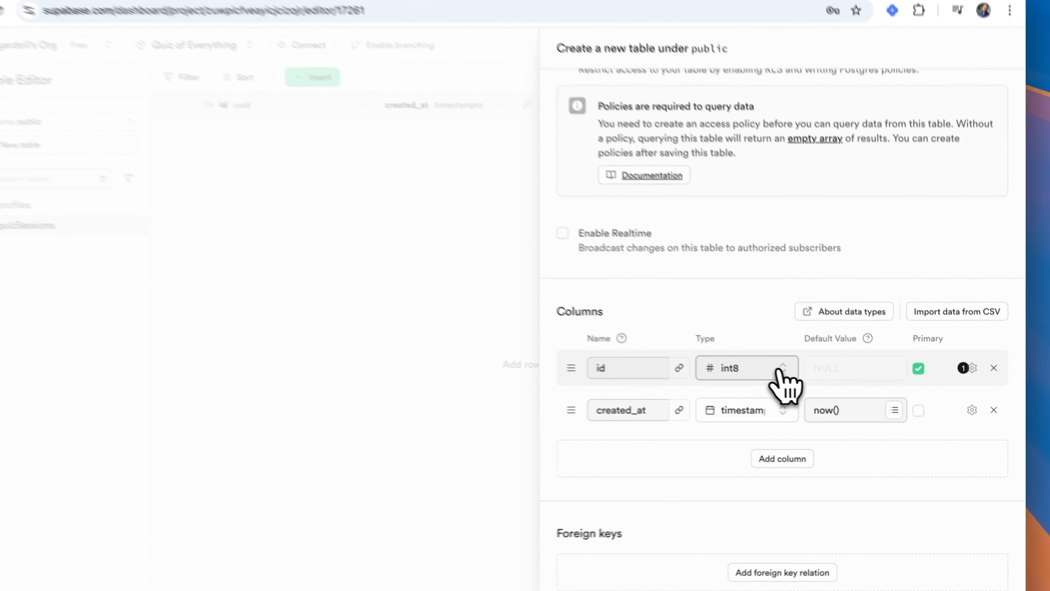
pyautogui.click(778, 370)
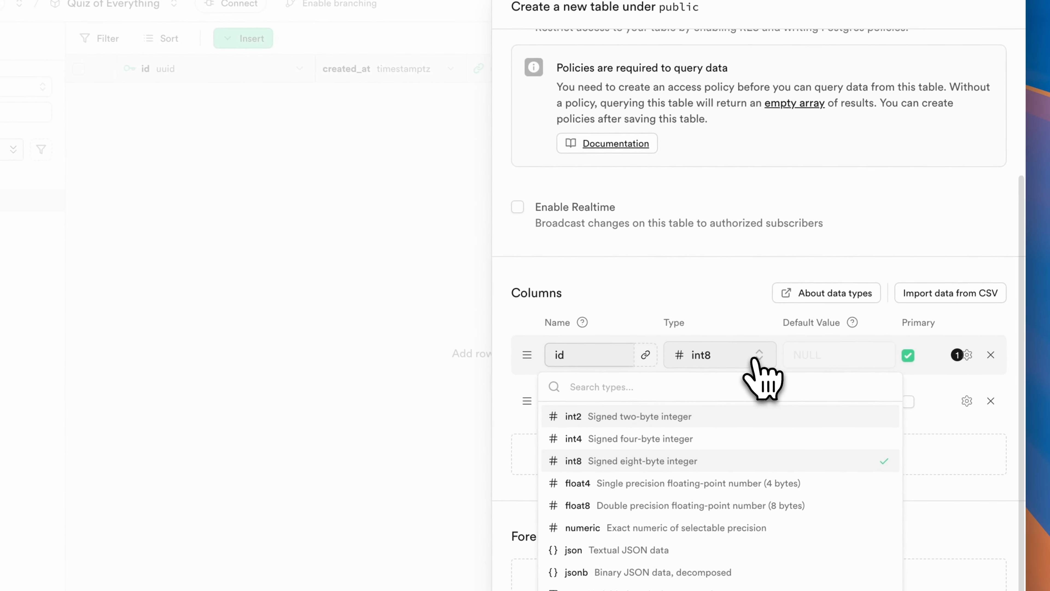
pyautogui.write('uu')
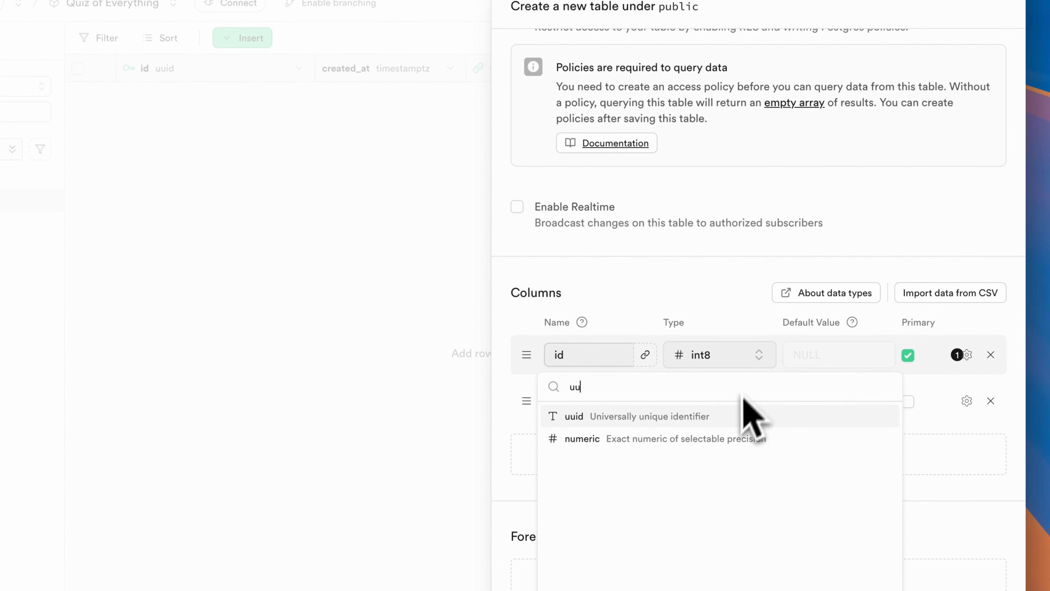
pyautogui.click(744, 414)
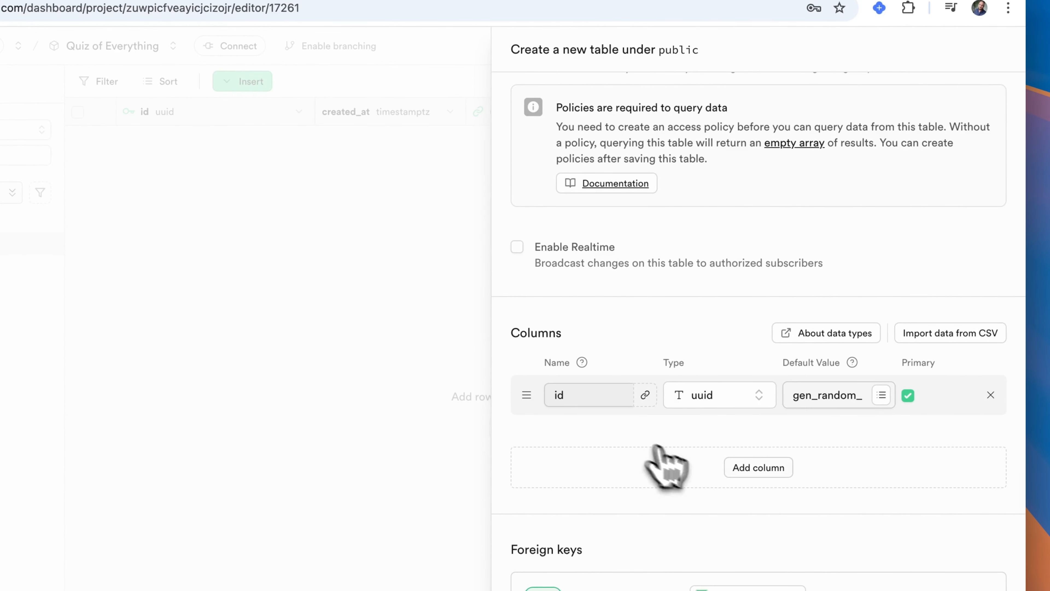
# Add a column named sessionId with the uuid data type to the sessionAnswers table.
pyautogui.click(756, 468)
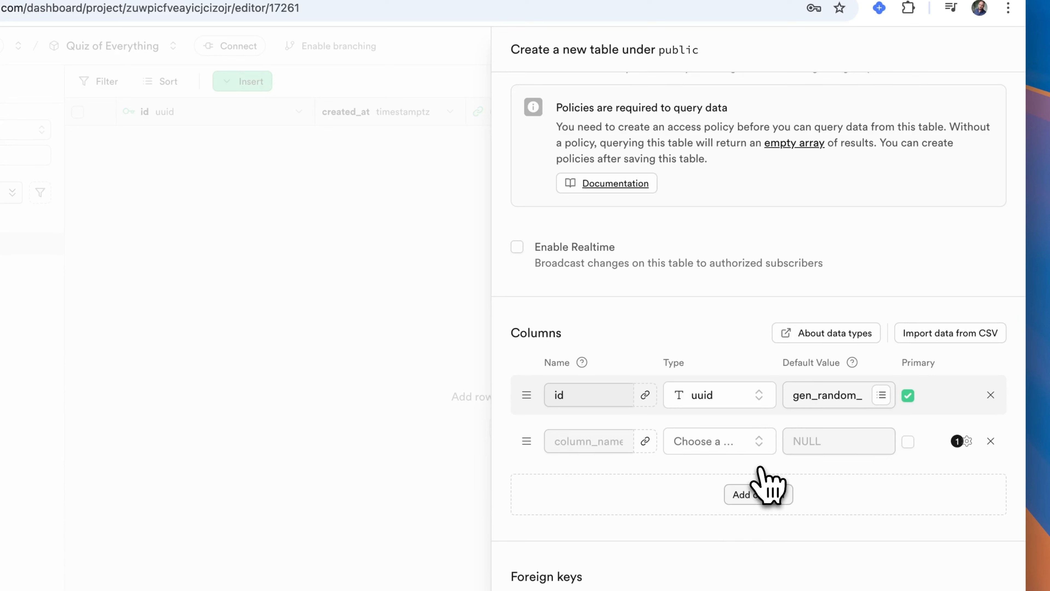
pyautogui.click(561, 441)
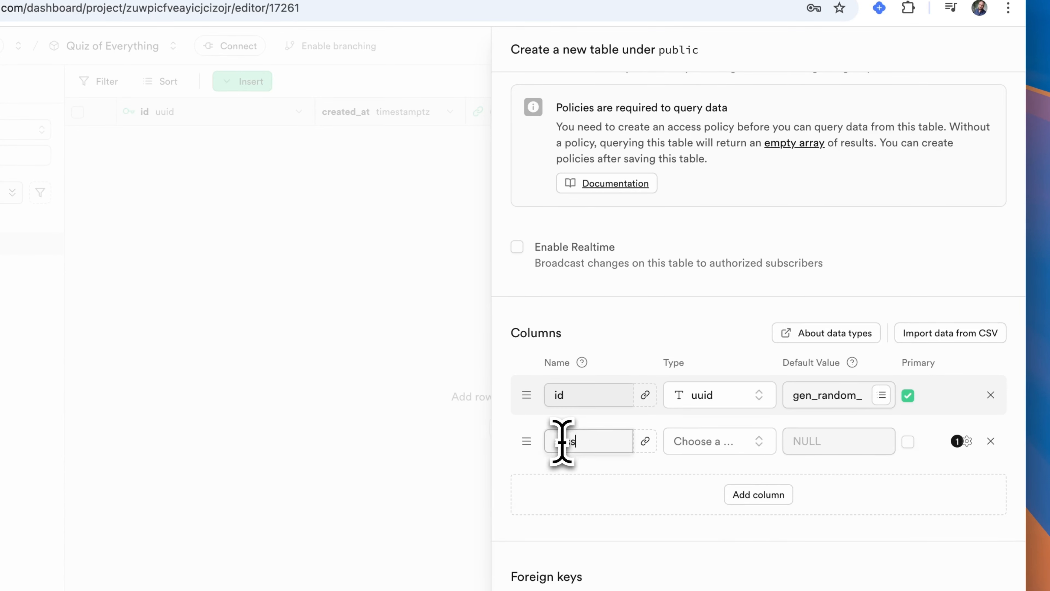
pyautogui.write('sessionId')
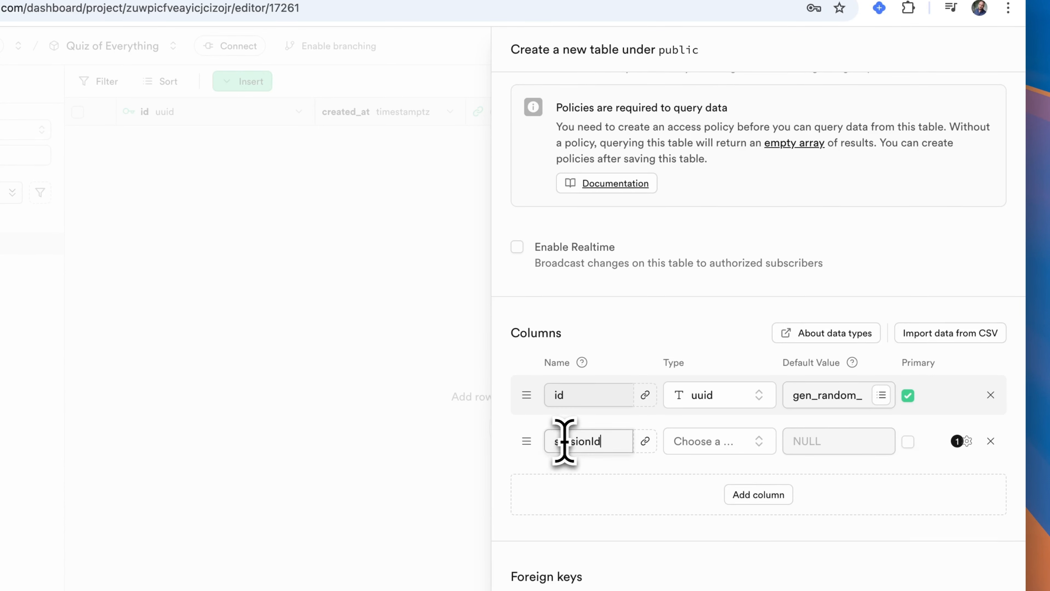
pyautogui.click(728, 450)
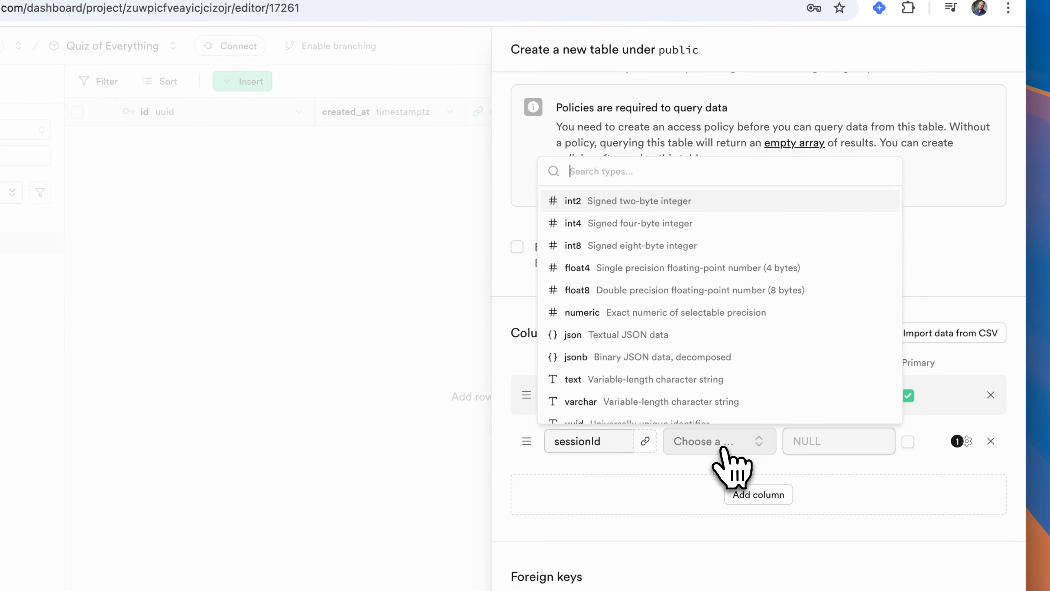
pyautogui.write('uu')
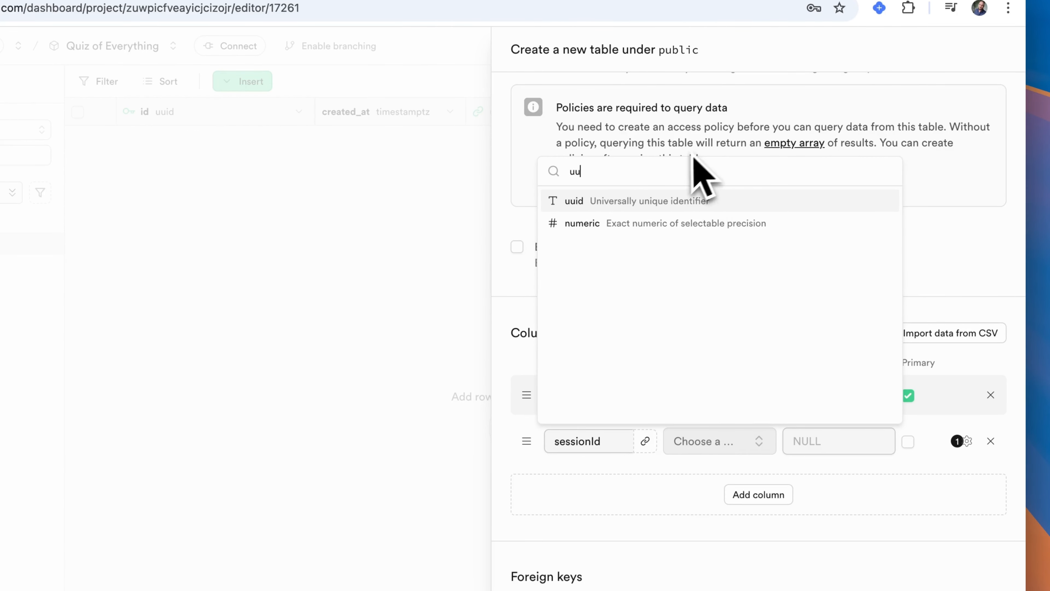
pyautogui.click(698, 203)
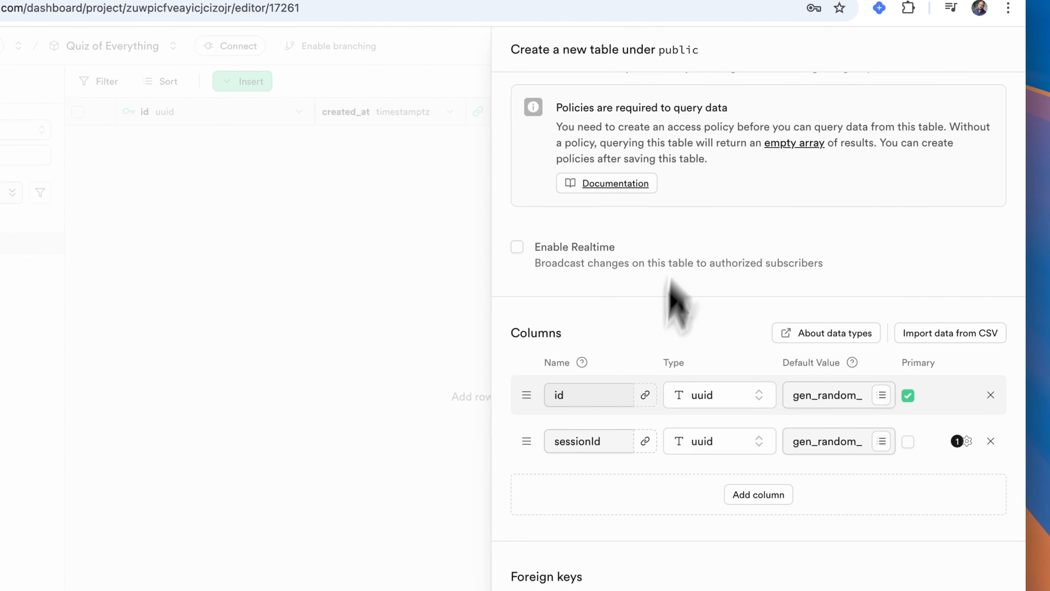
# Start a foreign key relation from sessionId that references the id column of the public quizSessions table.
pyautogui.click(645, 441)
pyautogui.click(827, 257)
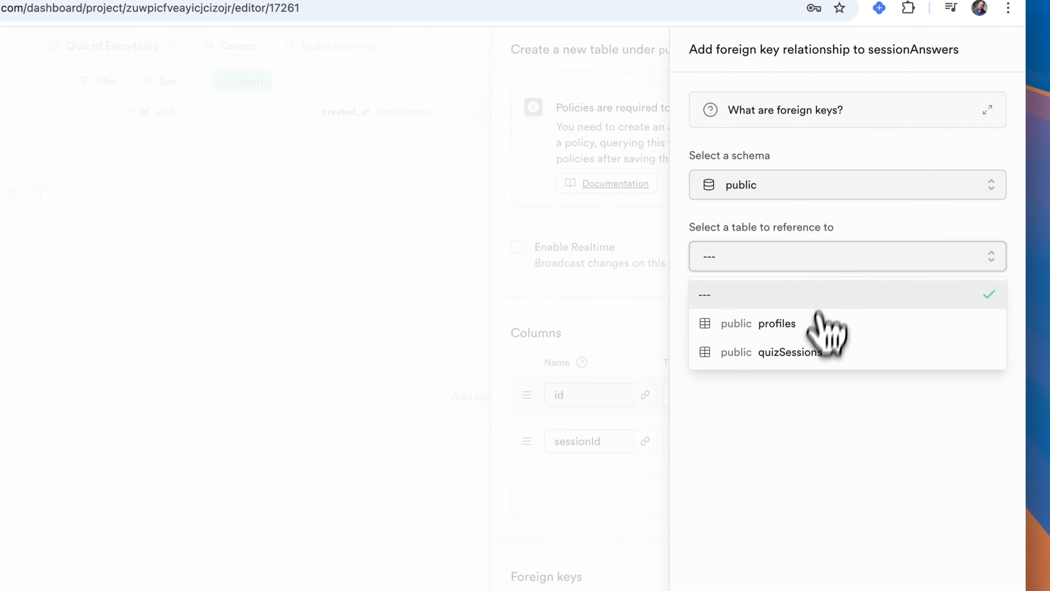
pyautogui.click(808, 351)
pyautogui.click(895, 359)
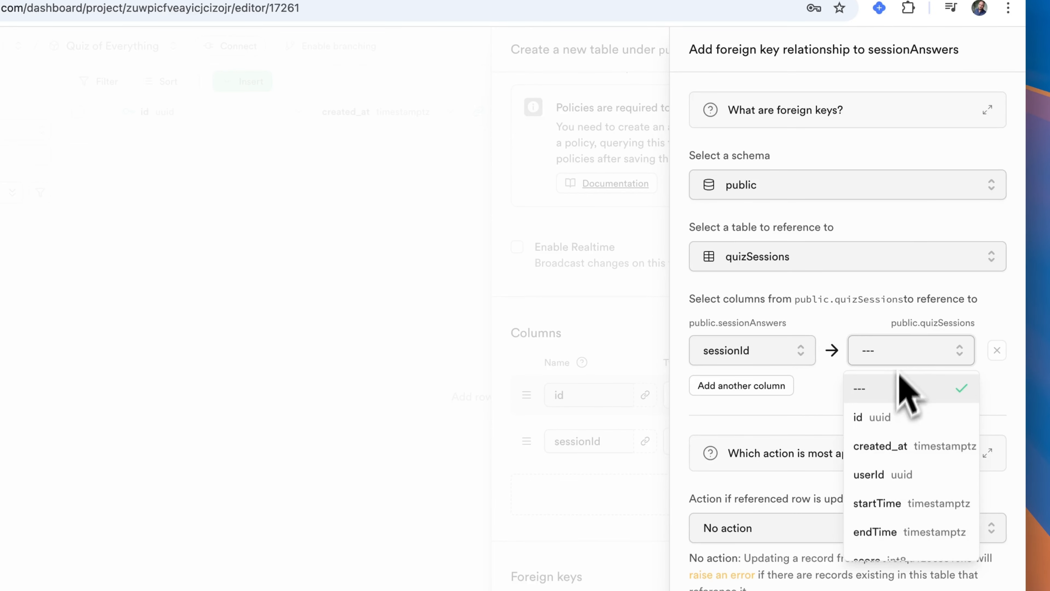
pyautogui.click(893, 415)
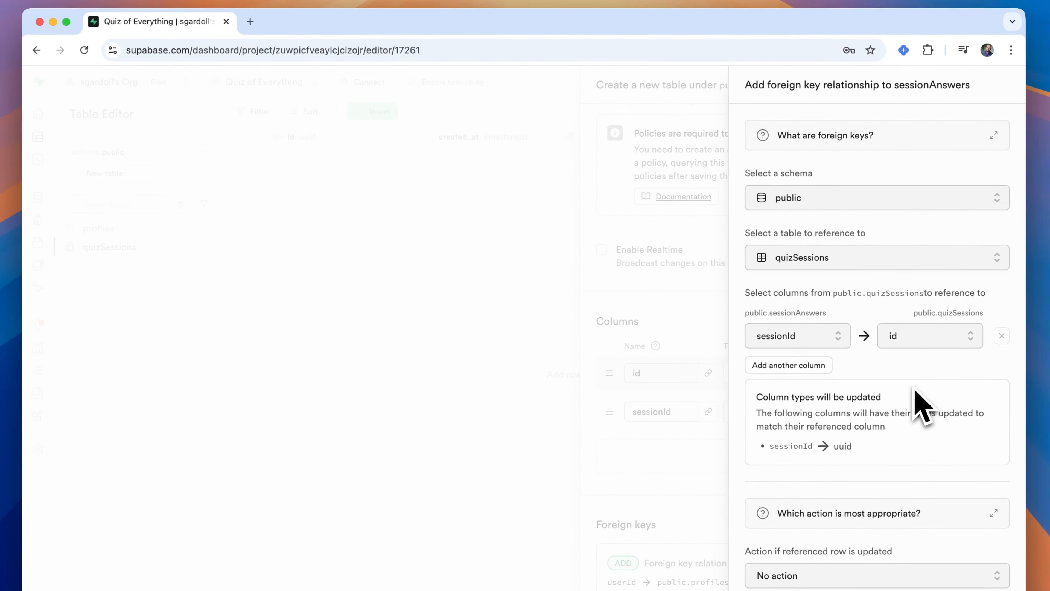
# Set the sessionId foreign key's action for a removed referenced row to Cascade and save the relation.
pyautogui.scroll(-5, 915, 455)
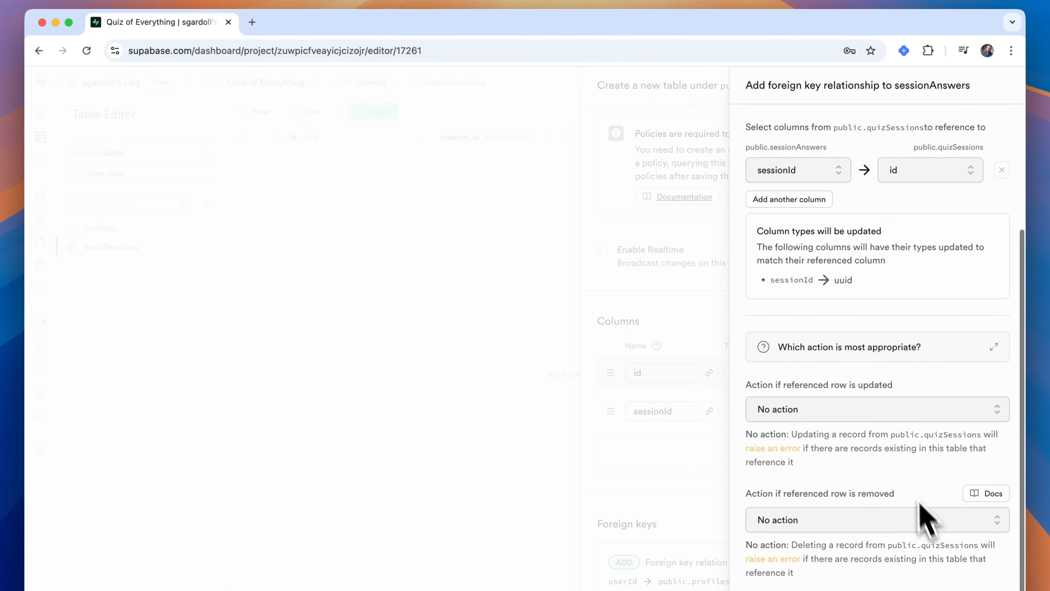
pyautogui.click(917, 520)
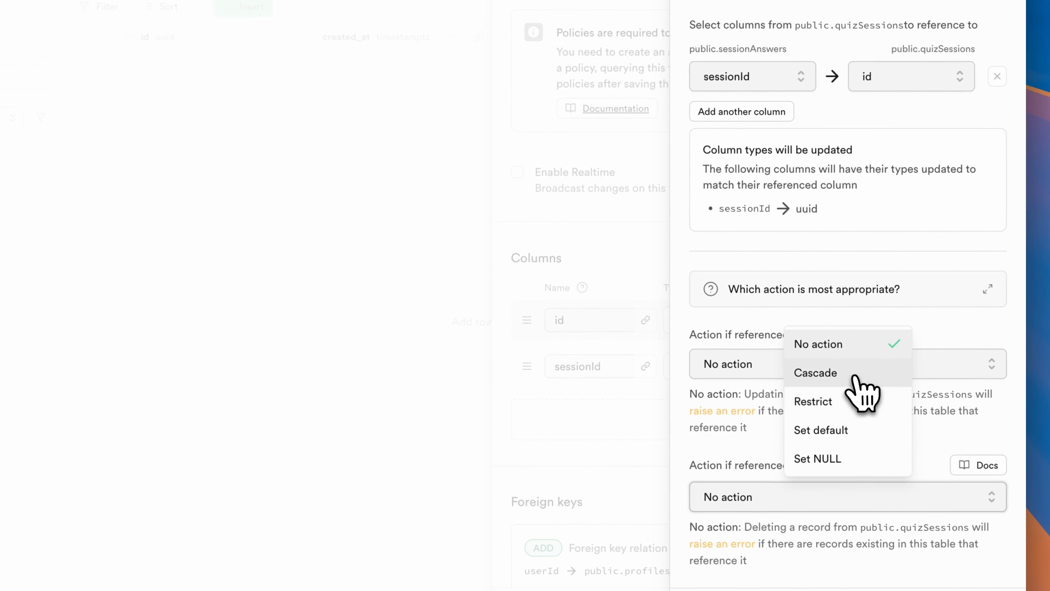
pyautogui.click(877, 419)
pyautogui.click(988, 590)
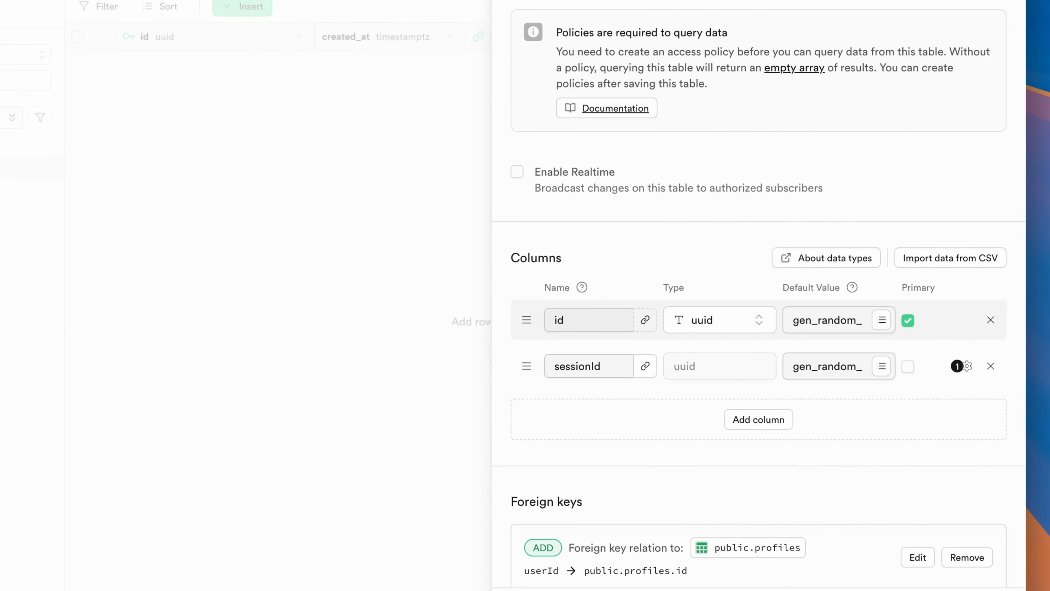
# Add a column named questionDetails with the jsonb data type to the sessionAnswers table.
pyautogui.click(759, 419)
pyautogui.click(592, 399)
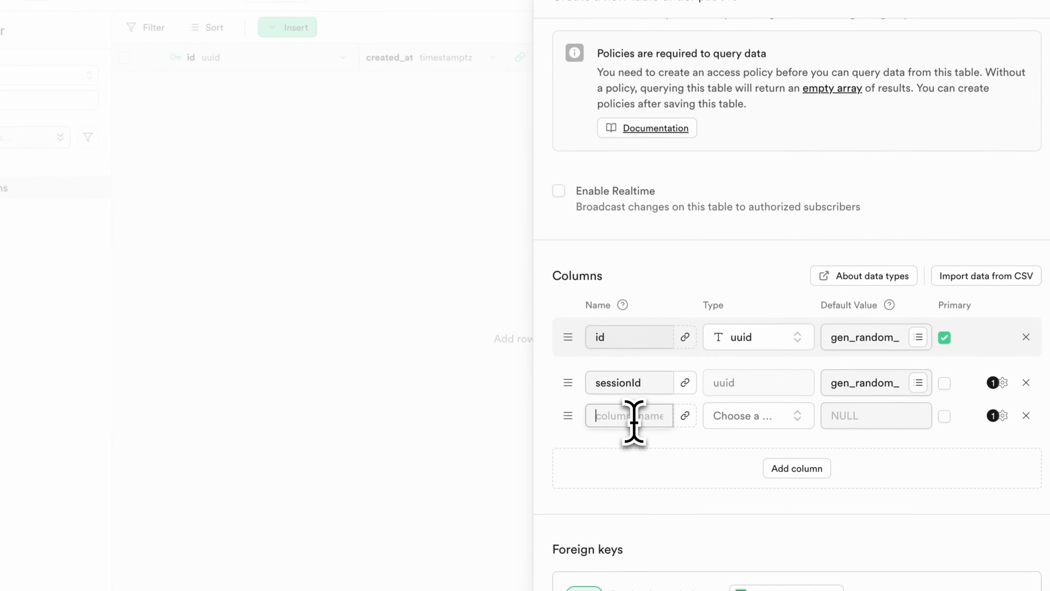
pyautogui.write('questio')
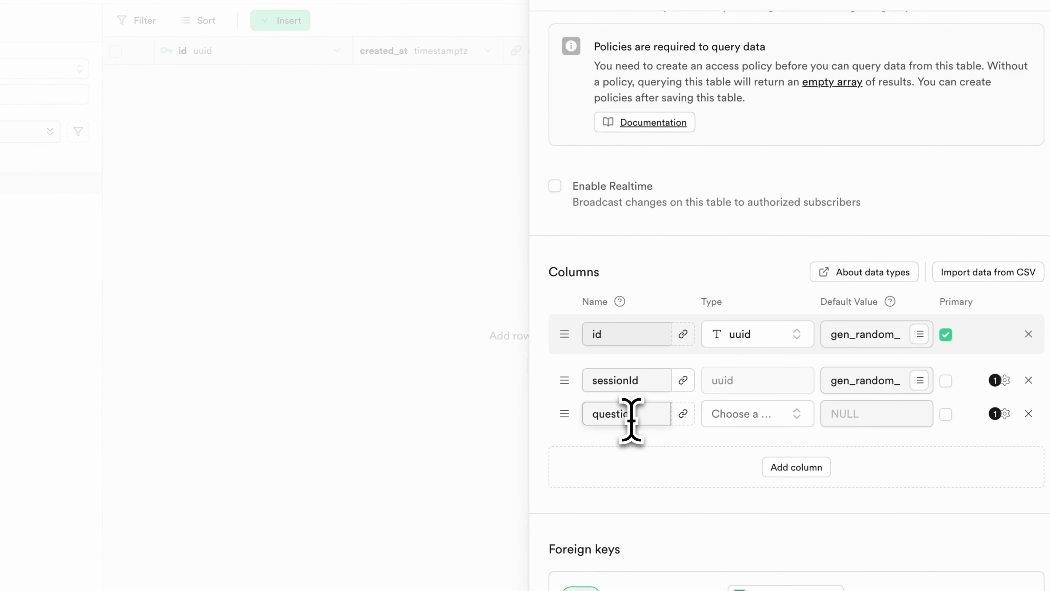
pyautogui.write('nDetails')
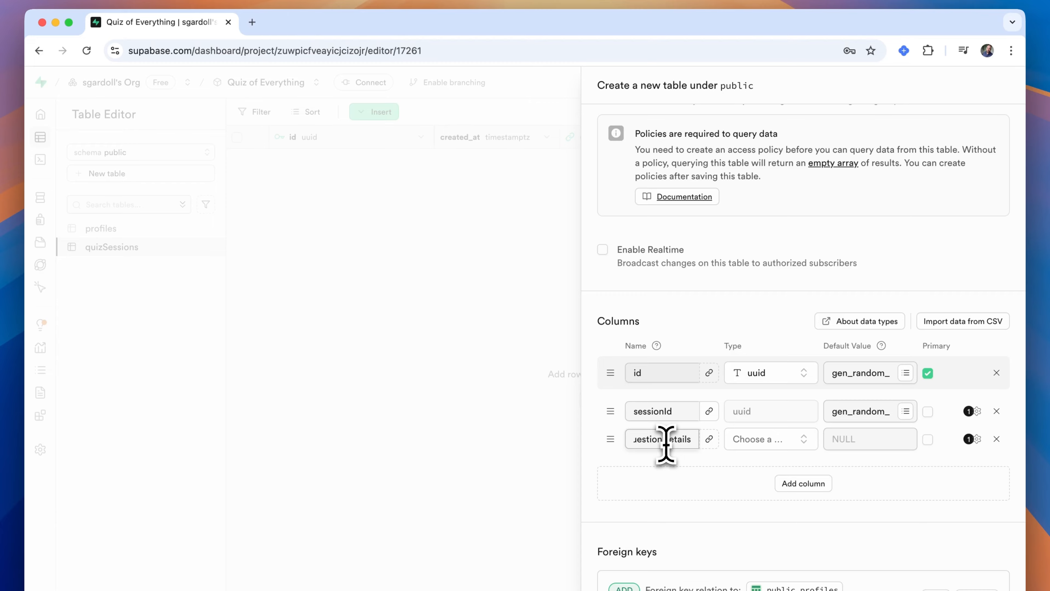
pyautogui.click(773, 445)
pyautogui.write('js')
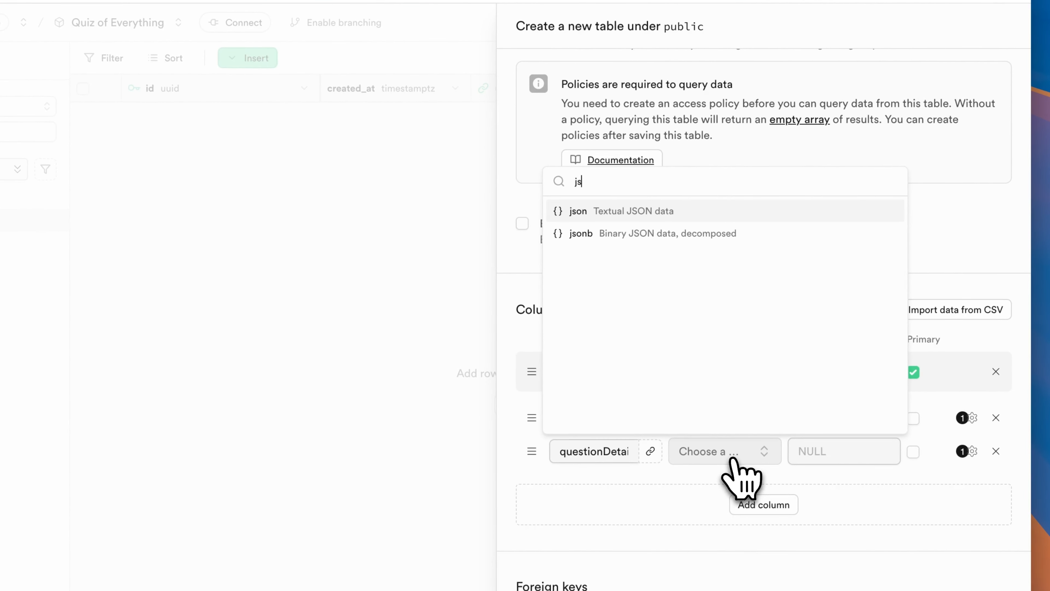
pyautogui.click(760, 238)
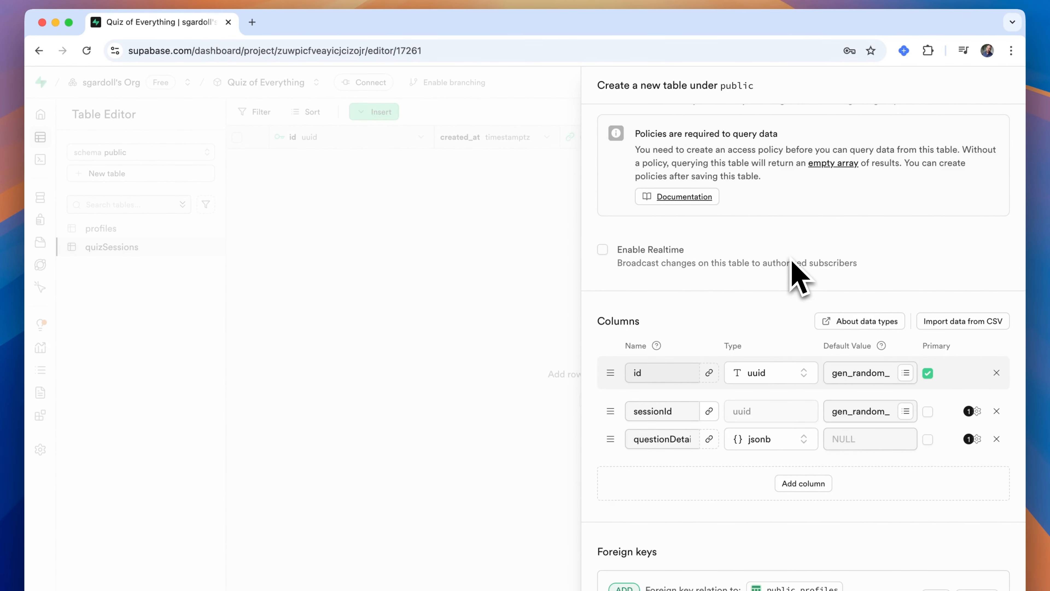
# Add a column named userAnswer with the text data type to the sessionAnswers table.
pyautogui.click(803, 483)
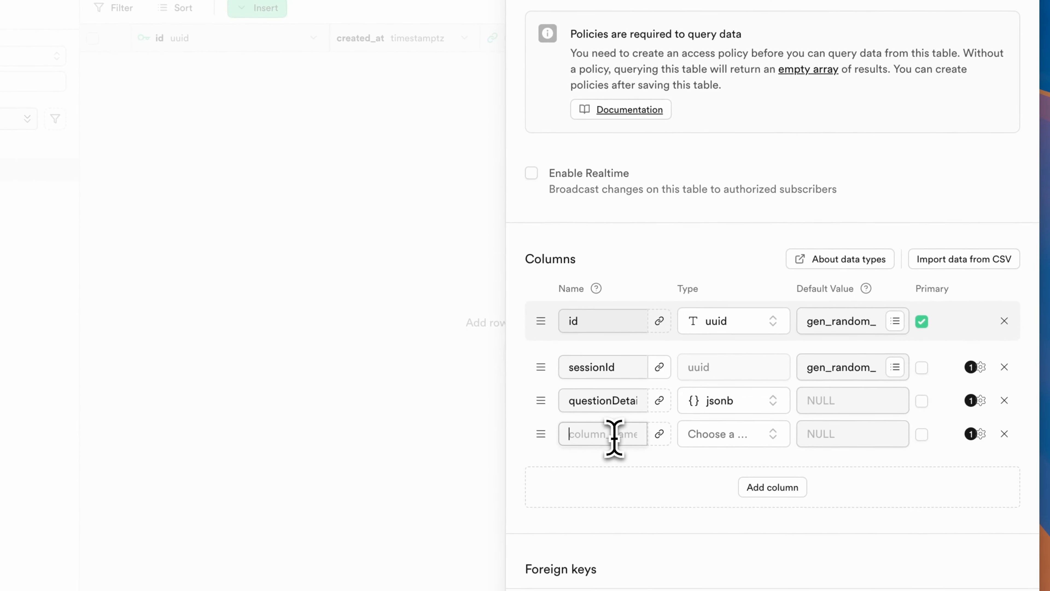
pyautogui.click(613, 436)
pyautogui.write('user')
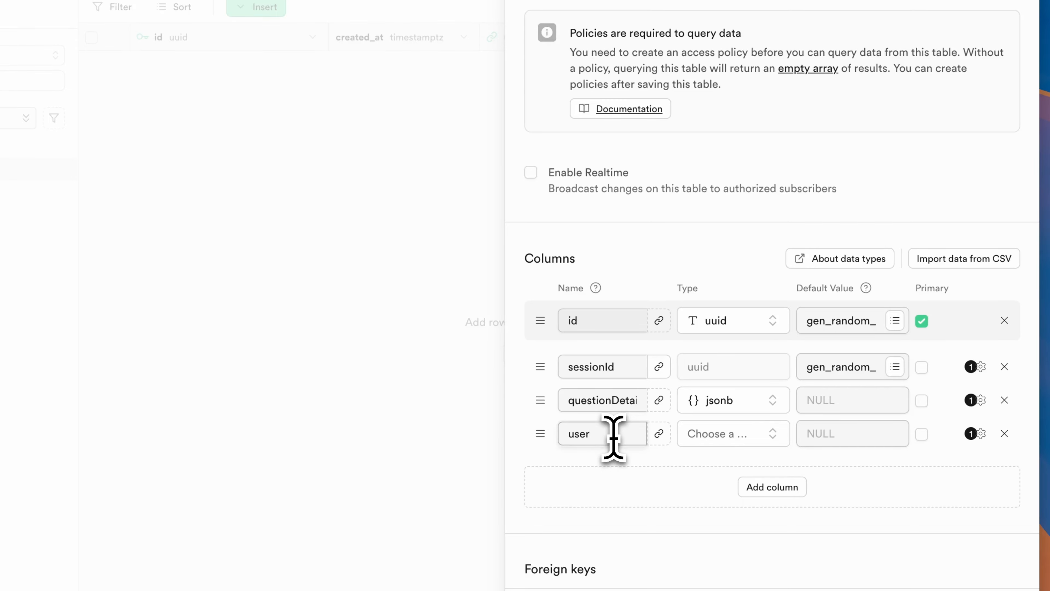
pyautogui.write('Answer')
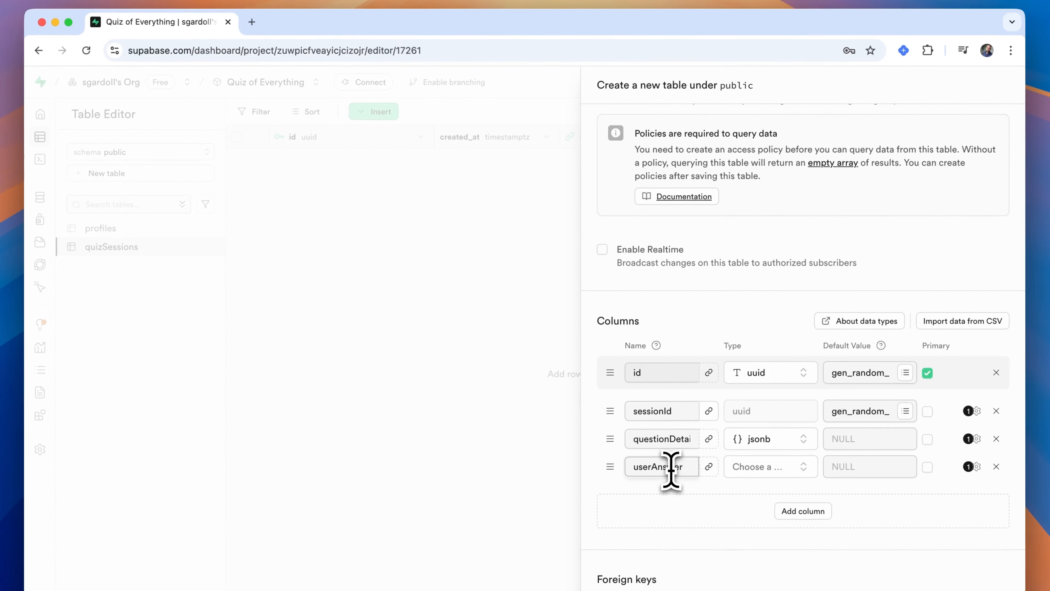
pyautogui.click(760, 467)
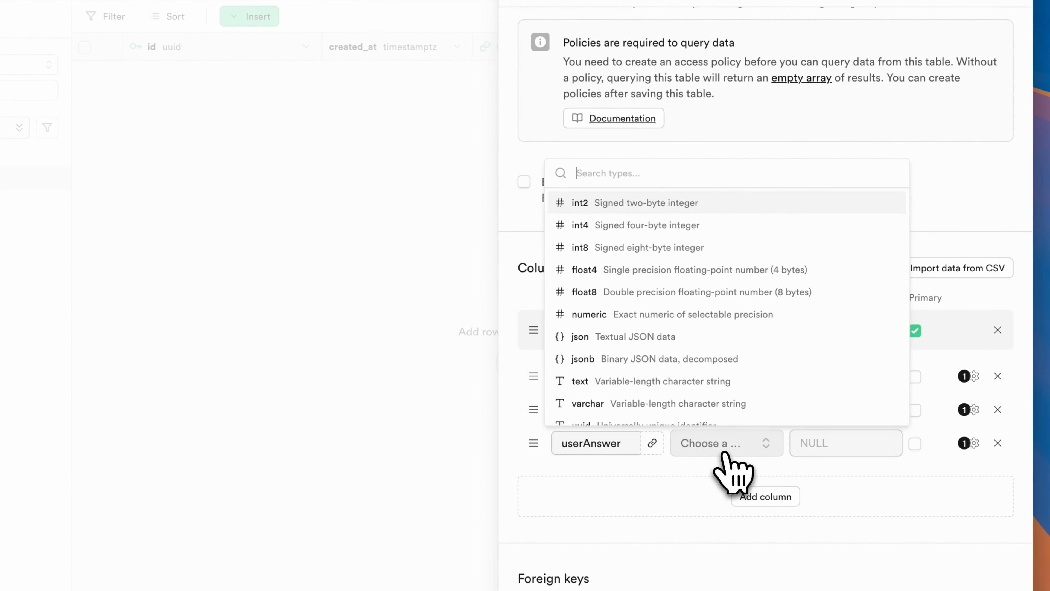
pyautogui.moveTo(715, 381)
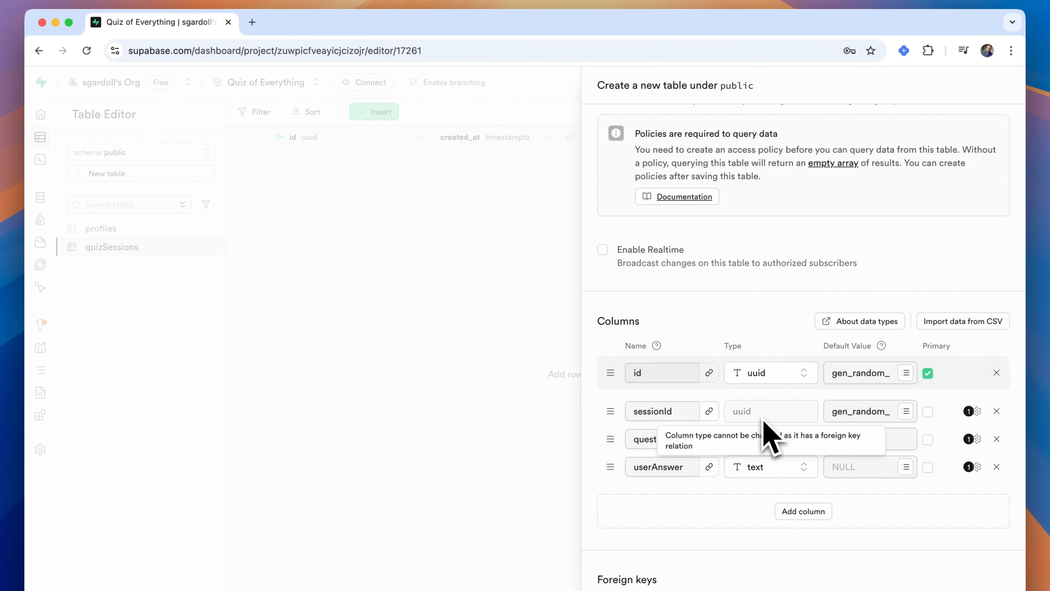
# Add a column named isCorrect with the bool data type to the sessionAnswers table.
pyautogui.click(803, 512)
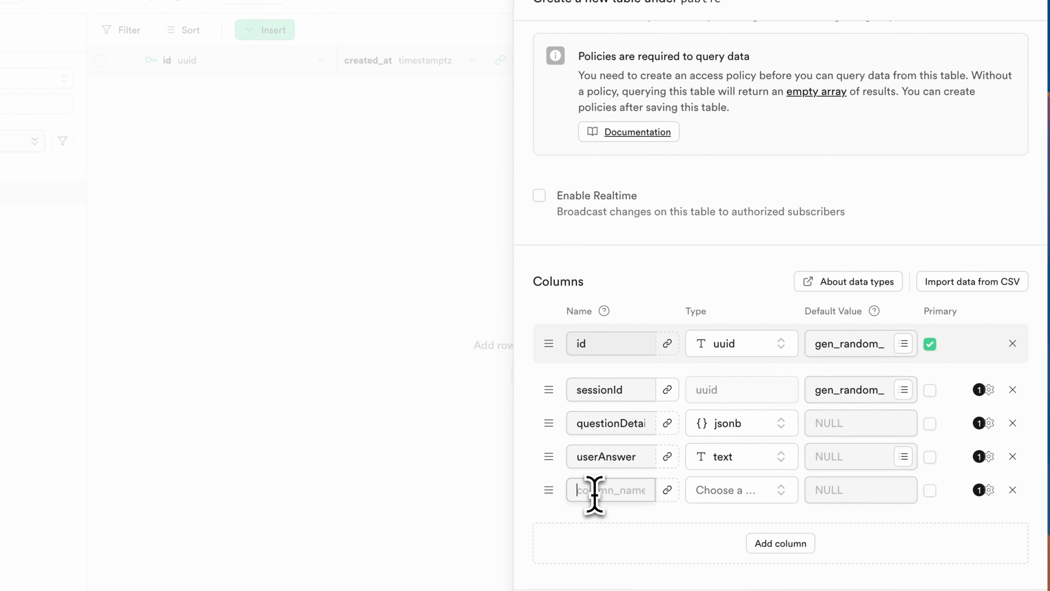
pyautogui.write('is')
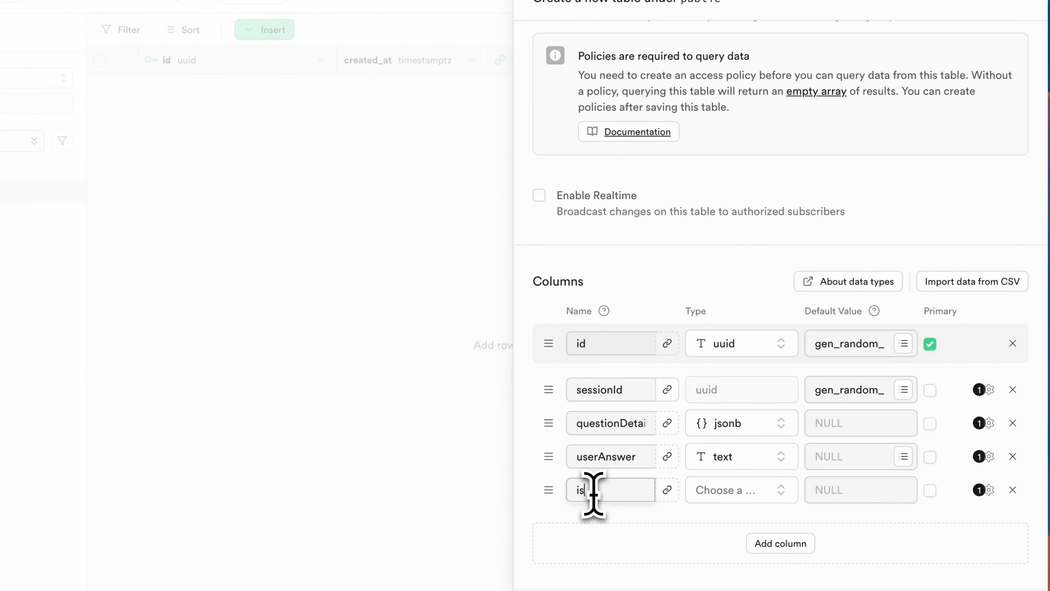
pyautogui.write('Correct')
pyautogui.click(722, 491)
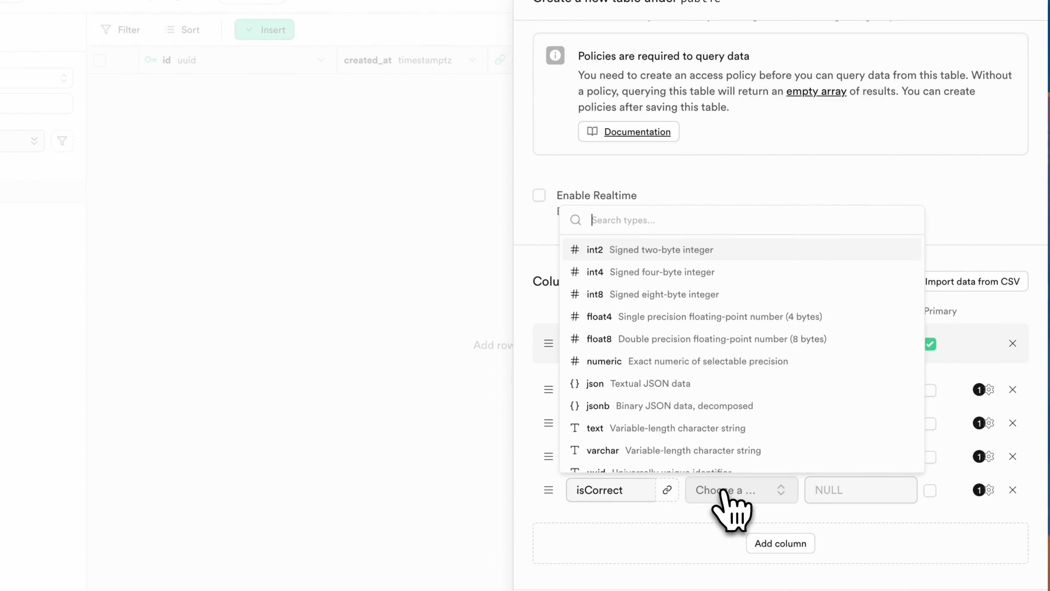
pyautogui.write('bool')
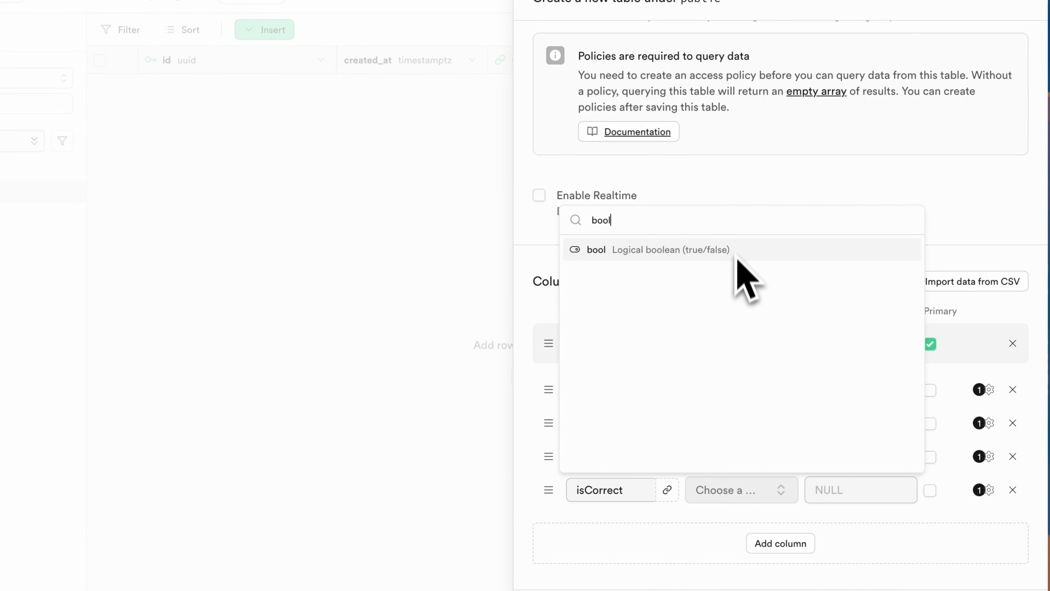
pyautogui.click(736, 251)
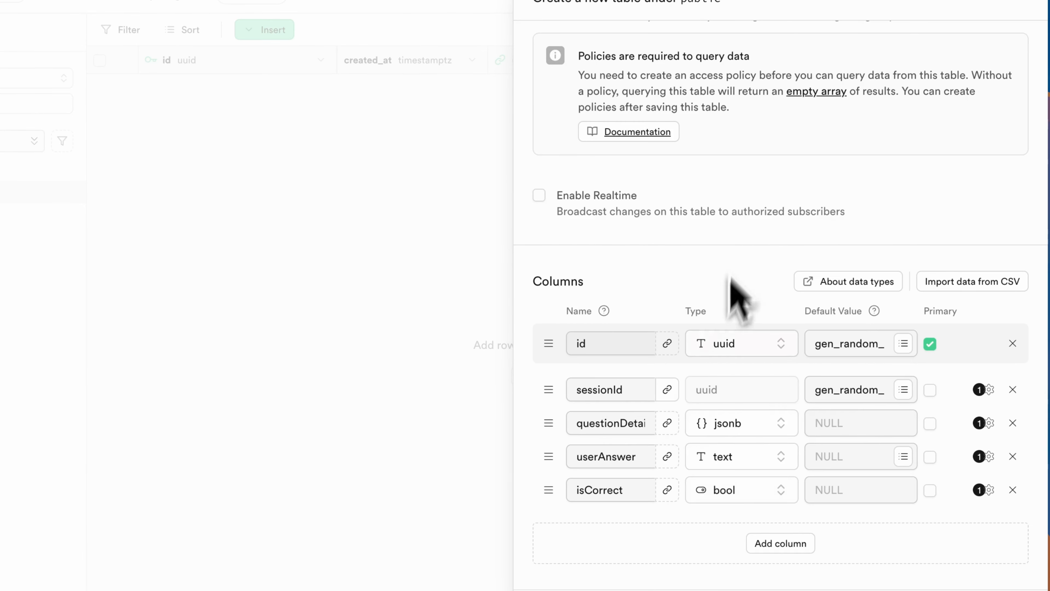
# Add a column named answeredAt with the timestamptz data type to the sessionAnswers table and open its default value suggestions.
pyautogui.click(778, 545)
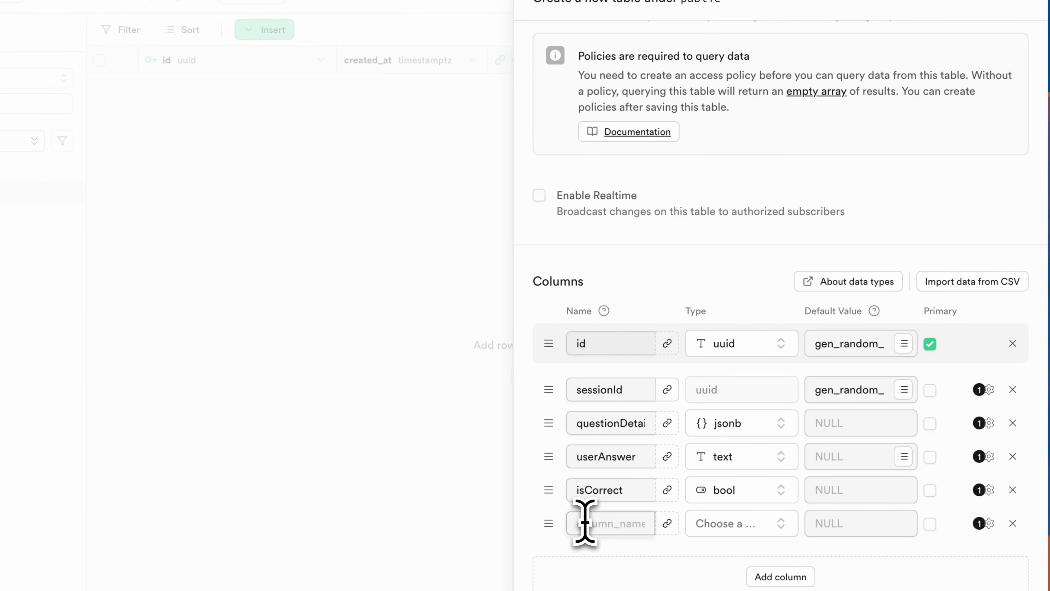
pyautogui.write('ansser')
pyautogui.press('BackSpace')
pyautogui.press('BackSpace')
pyautogui.write('wered')
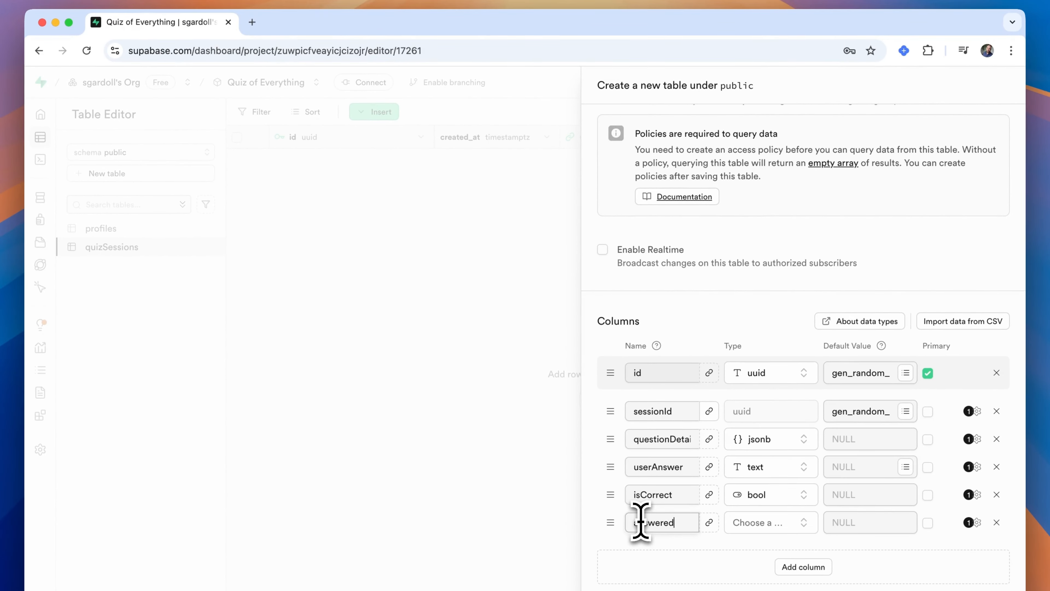
pyautogui.write('At')
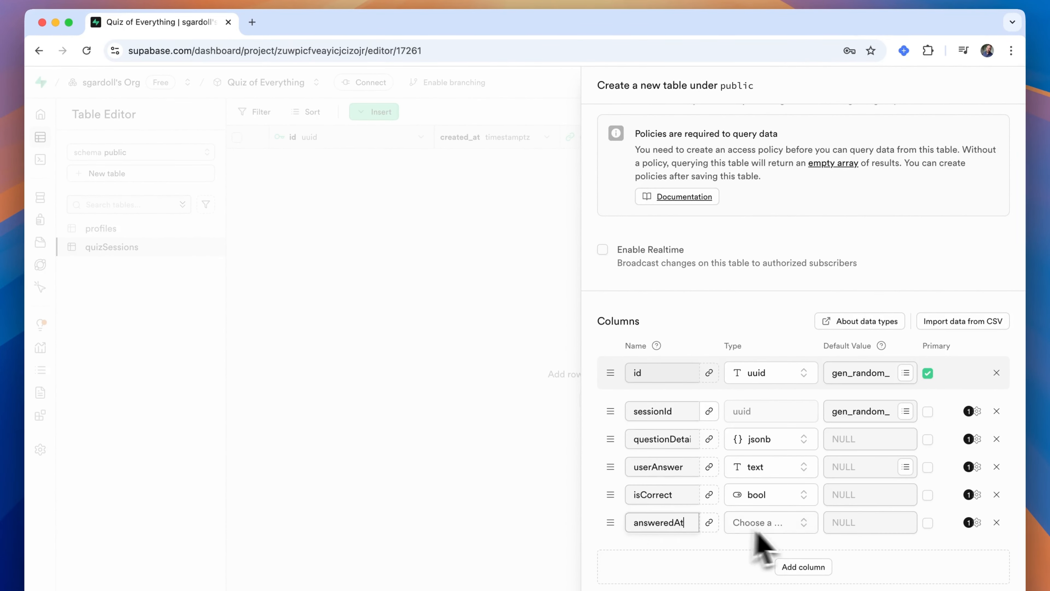
pyautogui.click(777, 528)
pyautogui.write('time')
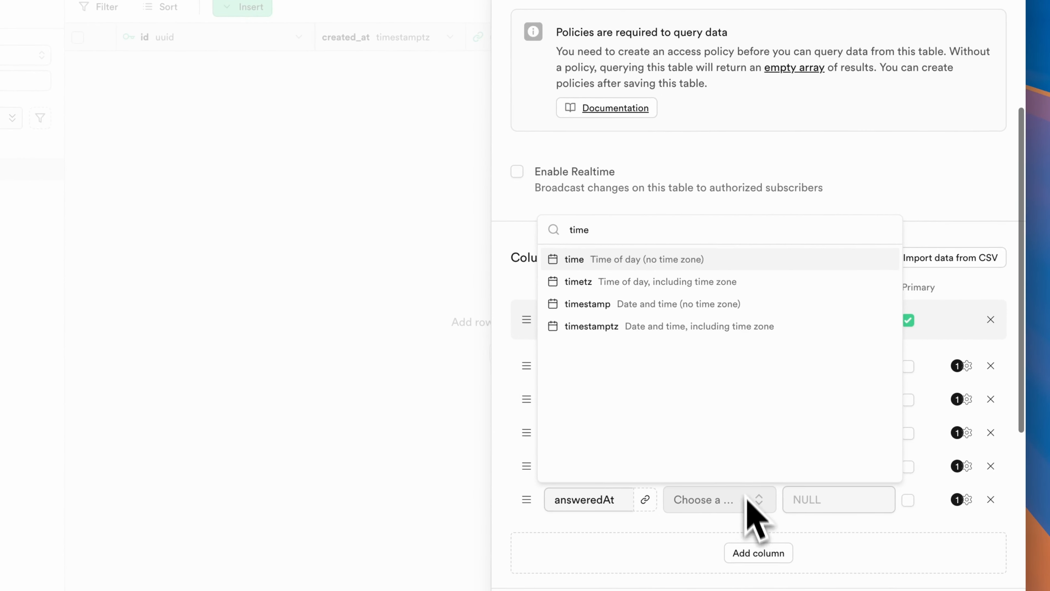
pyautogui.click(717, 331)
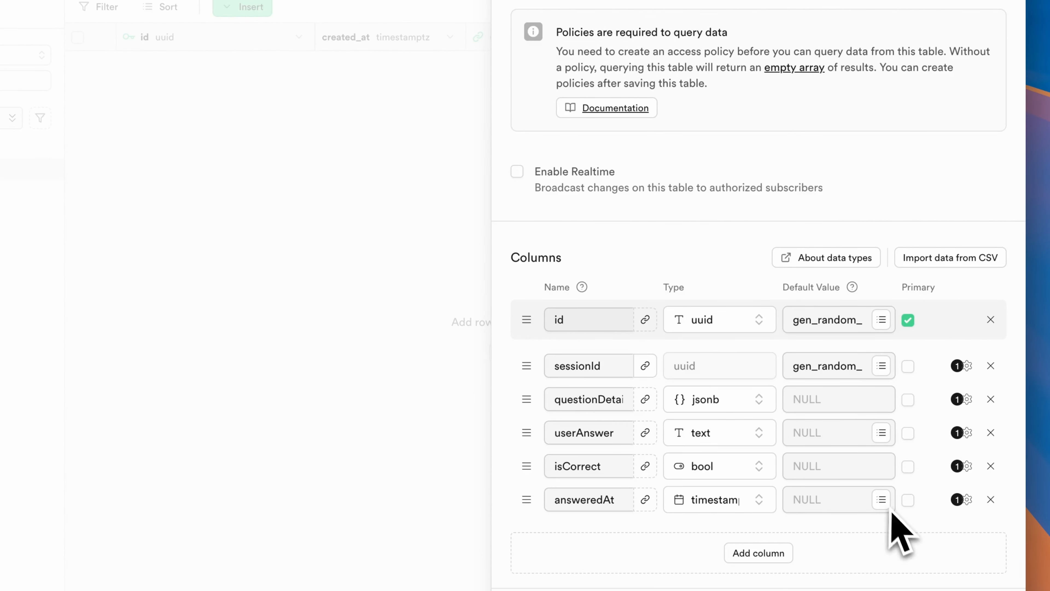
pyautogui.click(882, 499)
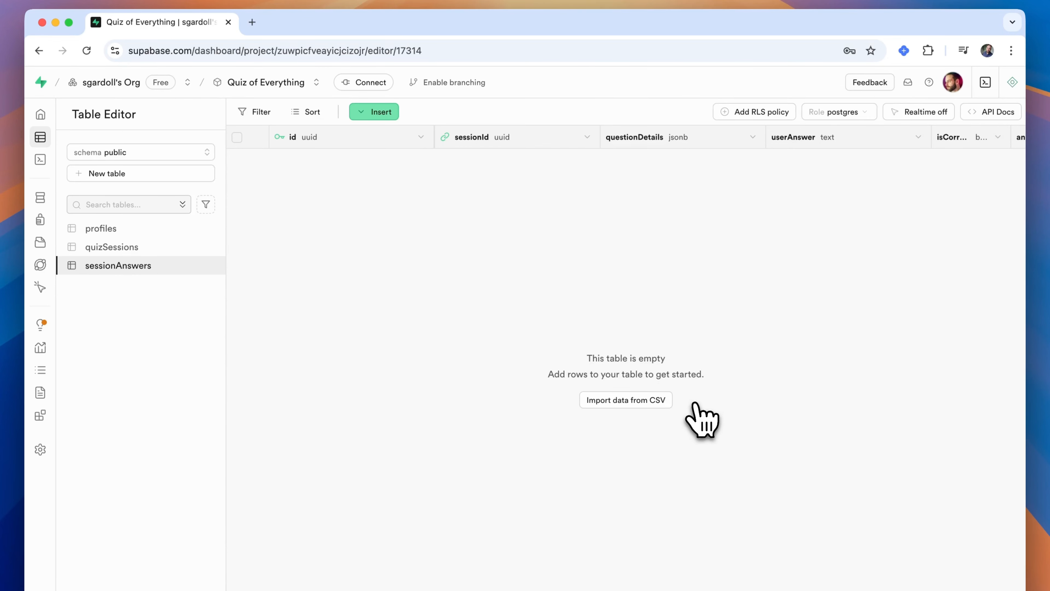
# Switch to FlutterFlow and fetch the schema of the connected Supabase project.
pyautogui.press('super+Tab')
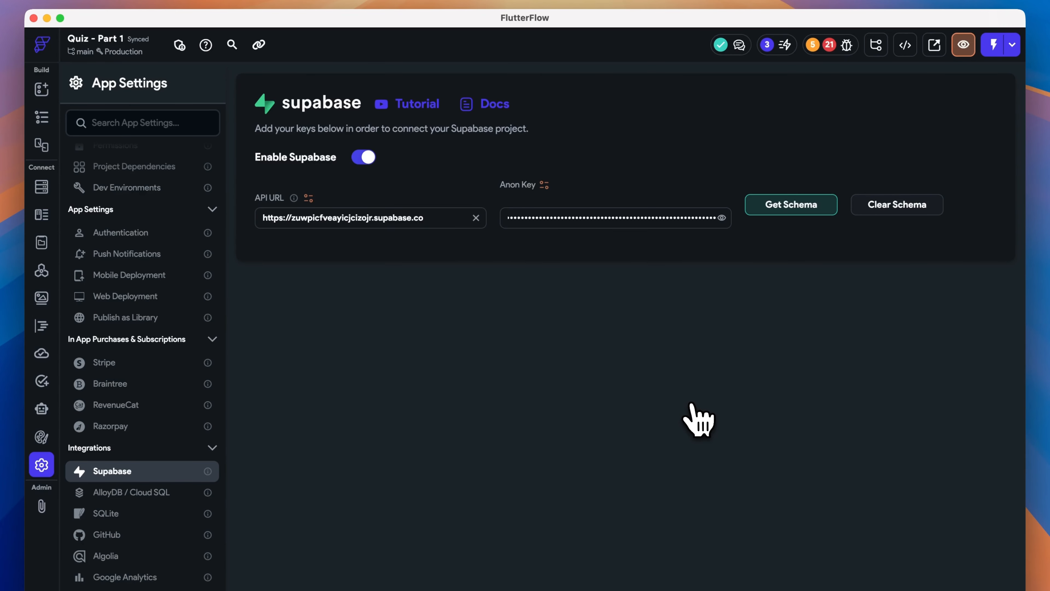
pyautogui.click(800, 208)
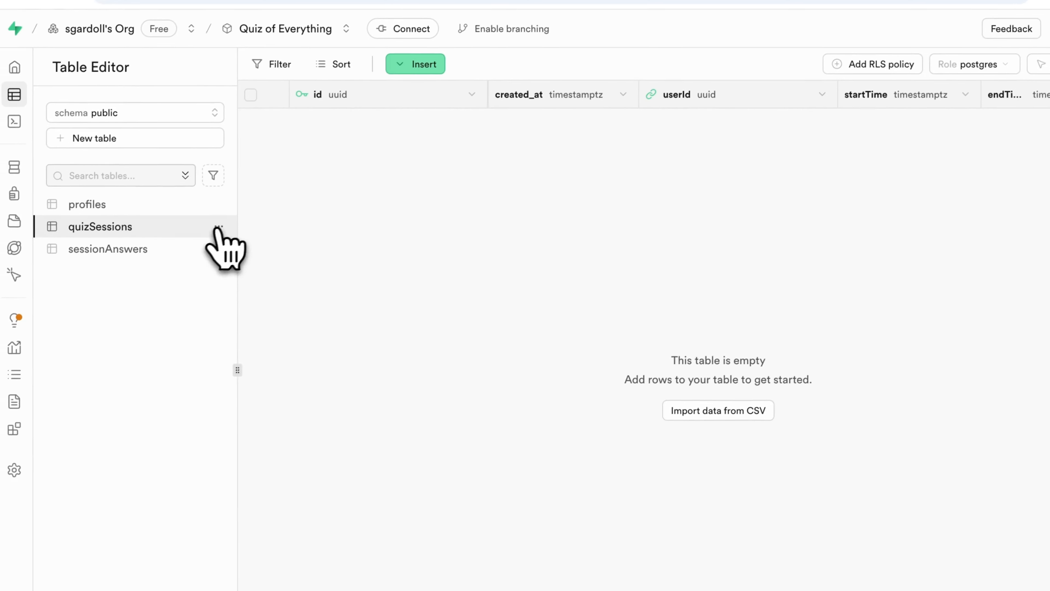
# Edit the quizSessions table in Supabase and remove its created_at column.
pyautogui.click(225, 224)
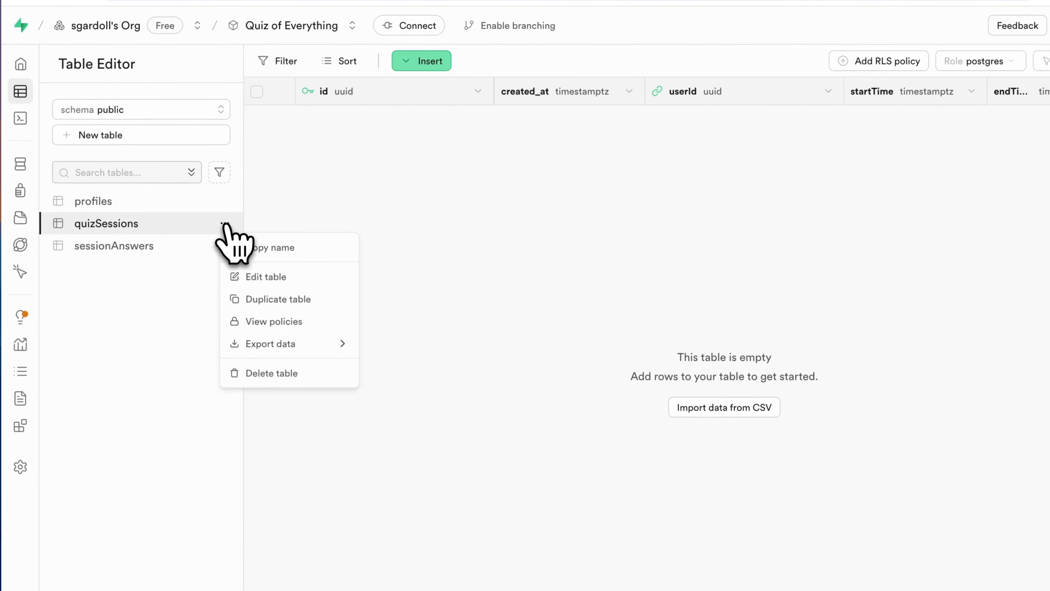
pyautogui.click(279, 277)
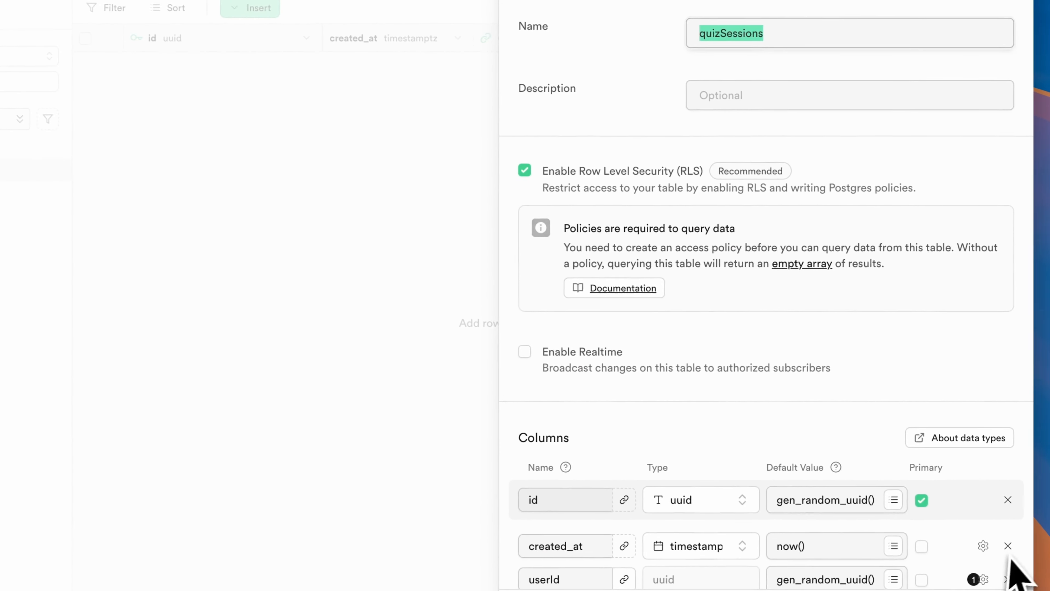
pyautogui.click(1005, 546)
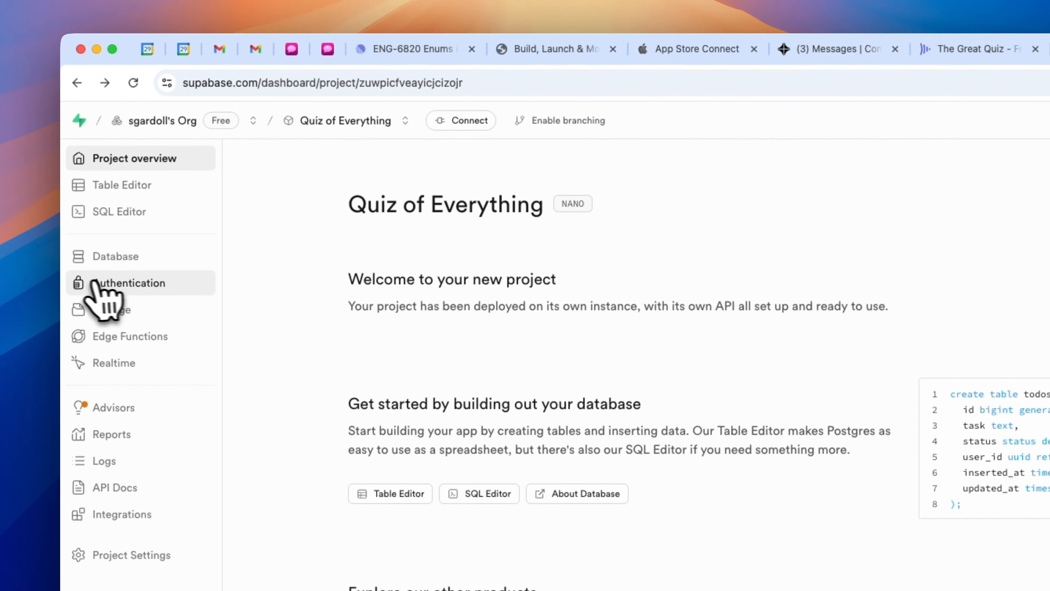
# Open the project's authentication users and filter them by the Email provider.
pyautogui.click(96, 283)
pyautogui.click(628, 201)
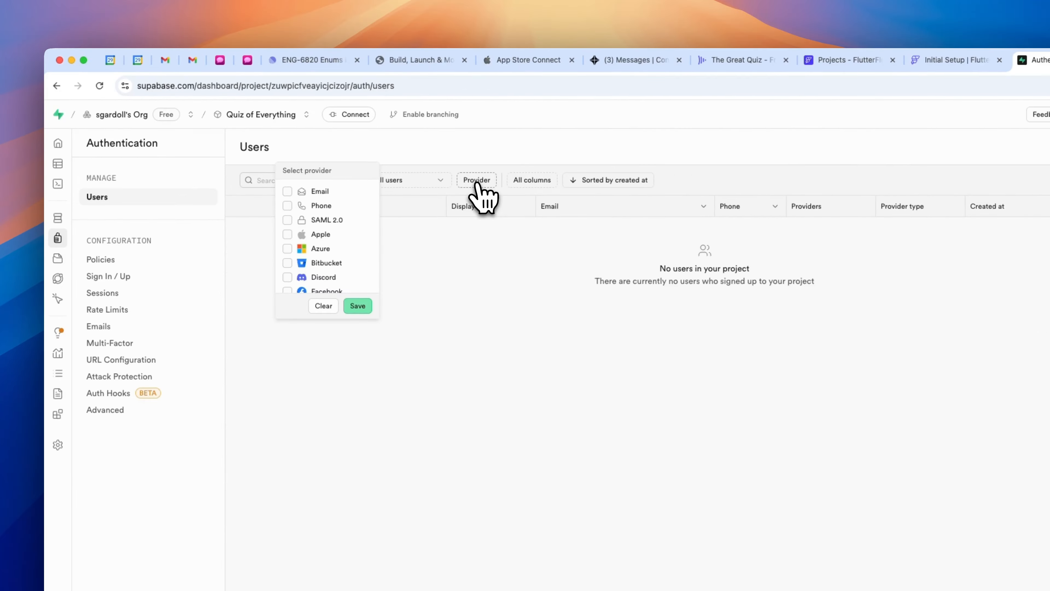
pyautogui.click(288, 192)
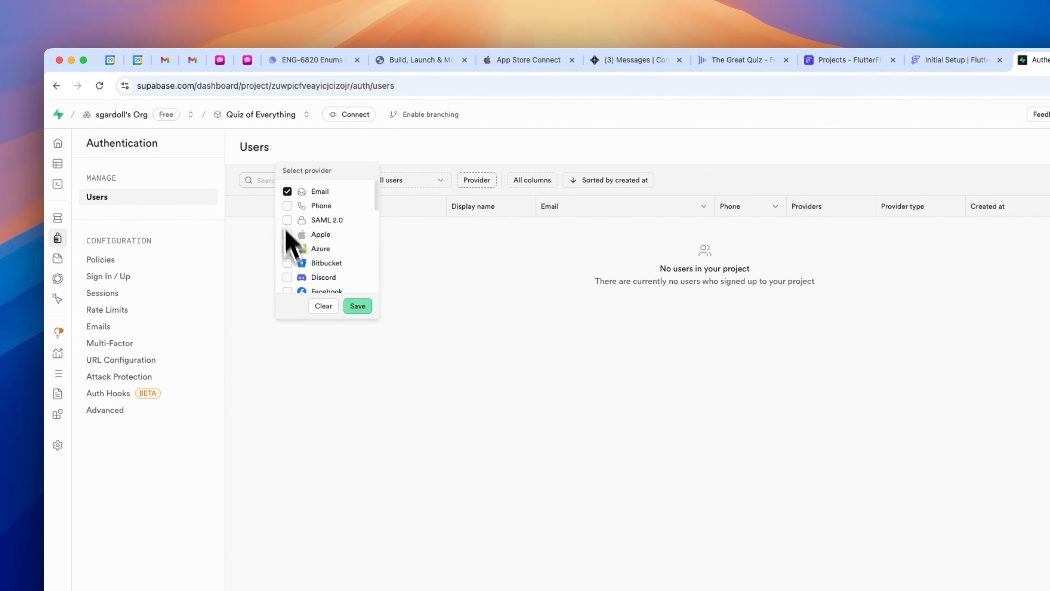
pyautogui.click(358, 306)
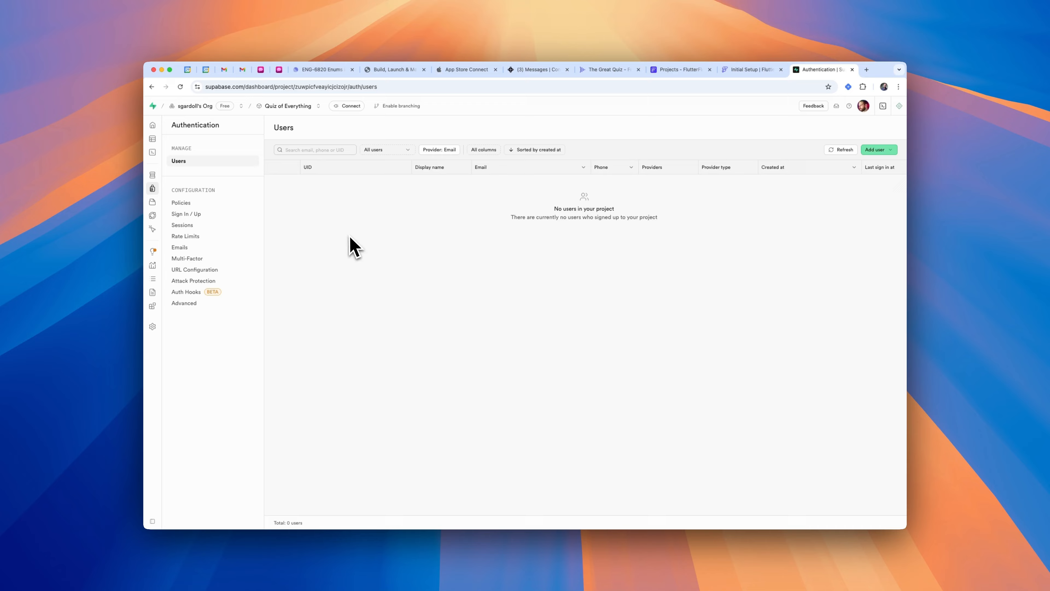
# Disable Confirm email and Secure email change for the Email sign-in provider and save the settings.
pyautogui.click(117, 276)
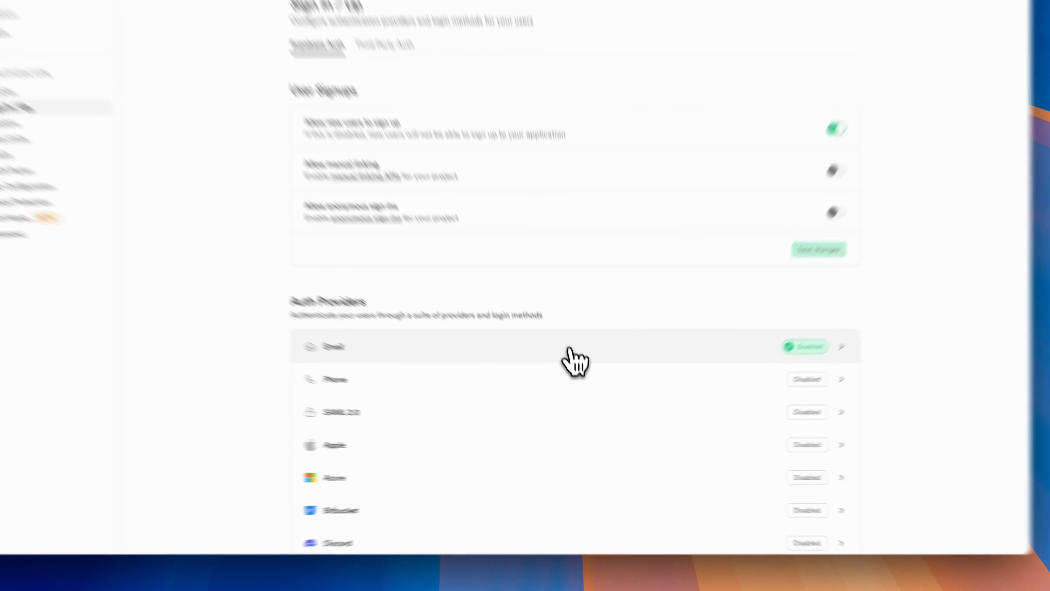
pyautogui.click(556, 397)
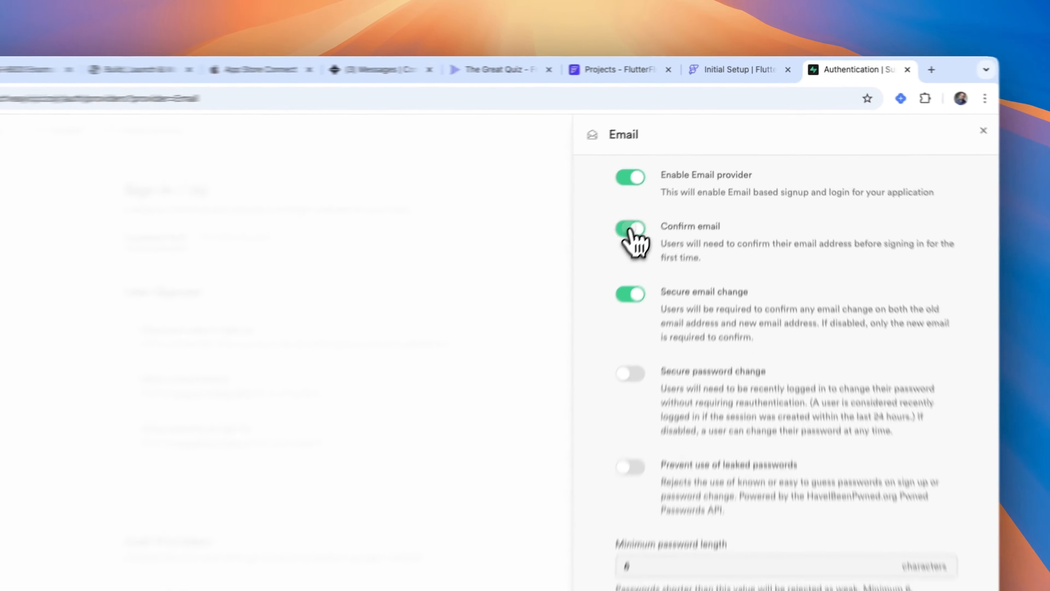
pyautogui.click(689, 166)
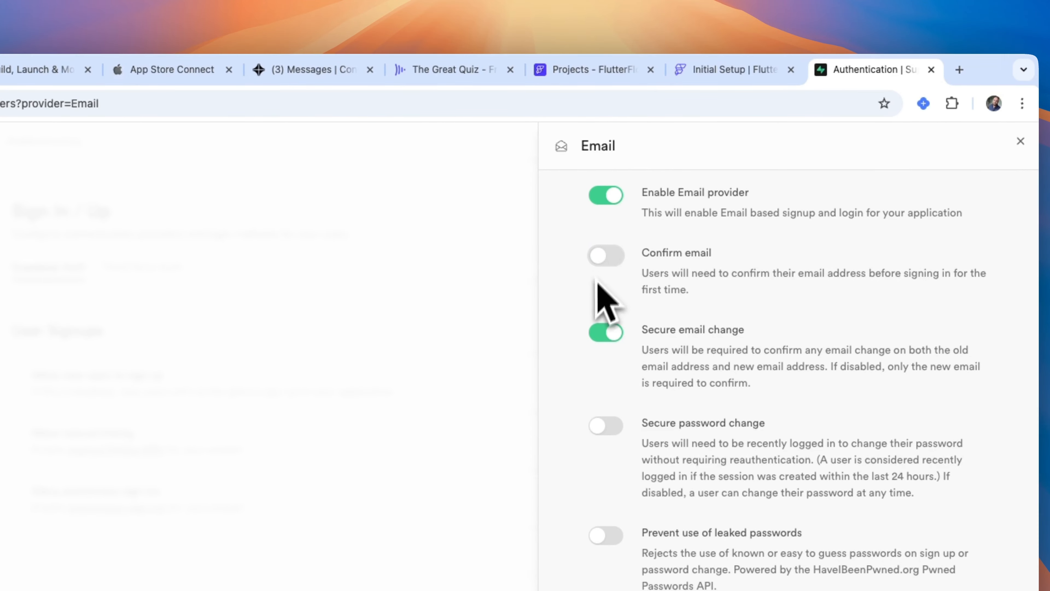
pyautogui.click(604, 333)
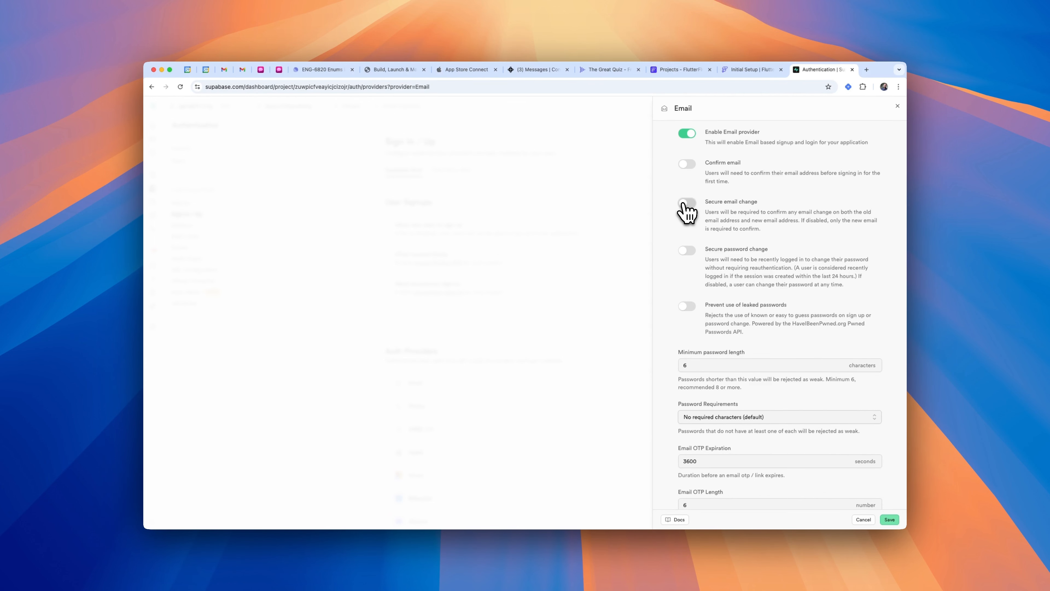
pyautogui.scroll(1, 827, 382)
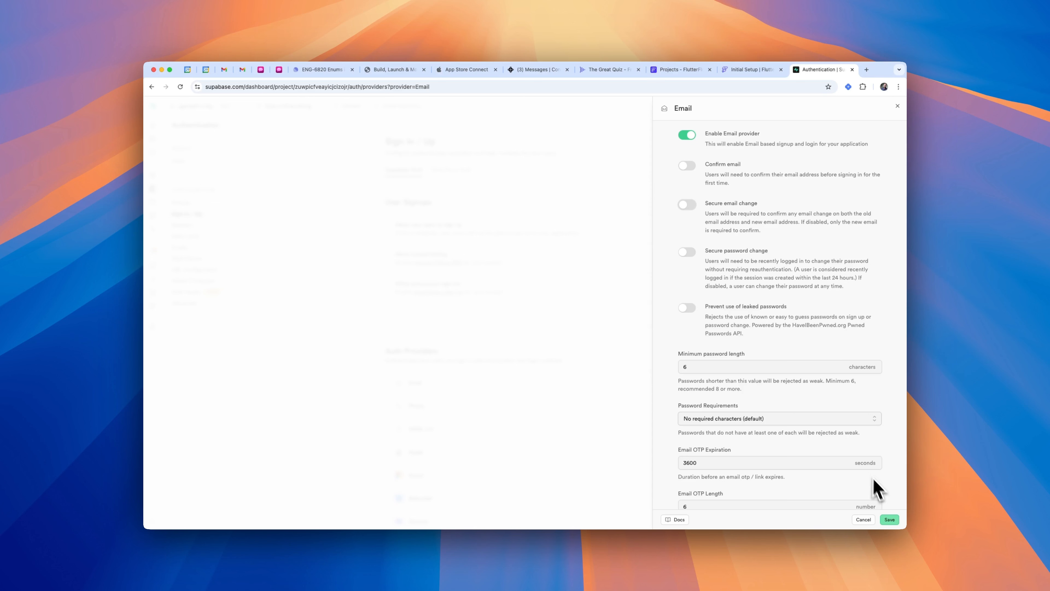
pyautogui.scroll(-1, 881, 492)
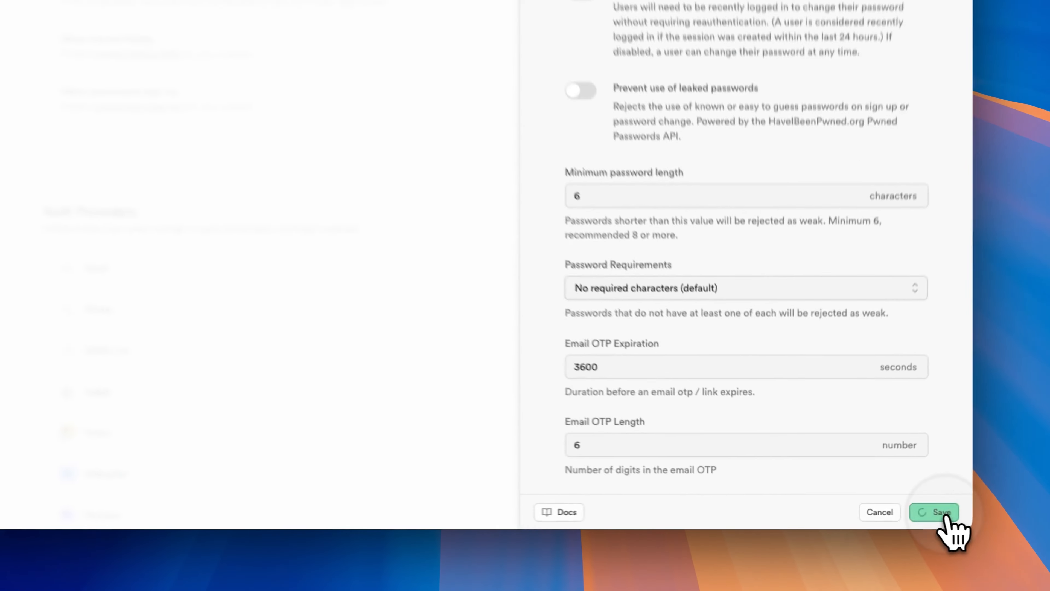
pyautogui.click(889, 519)
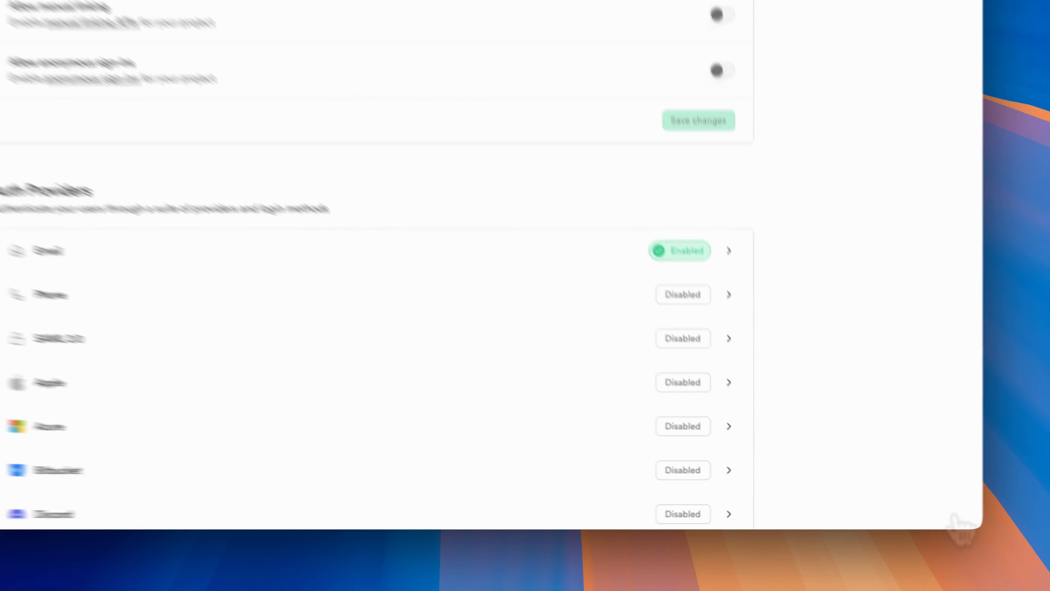
# View the relations between the public tables in the database schema diagram.
pyautogui.click(143, 206)
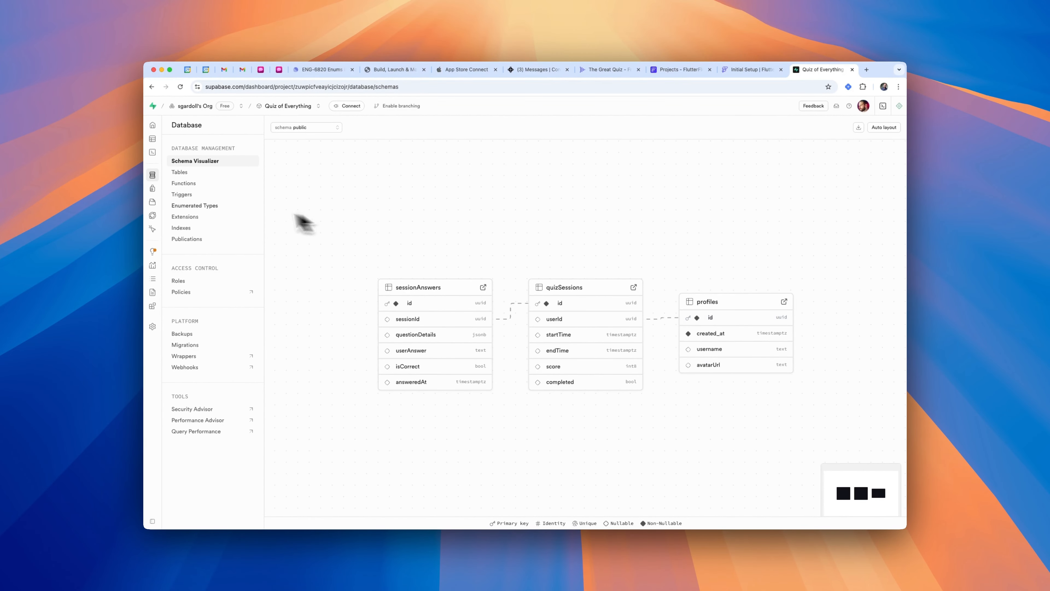
pyautogui.click(160, 189)
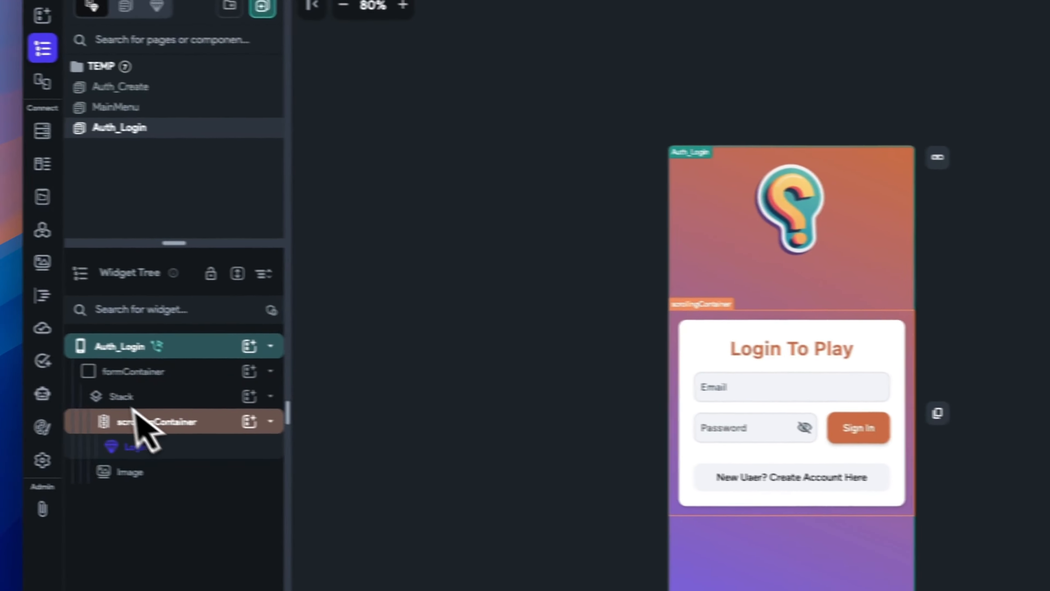
# Open the Auth_Create page in FlutterFlow and bring up the On Tap action flow of its Create Account button.
pyautogui.click(215, 169)
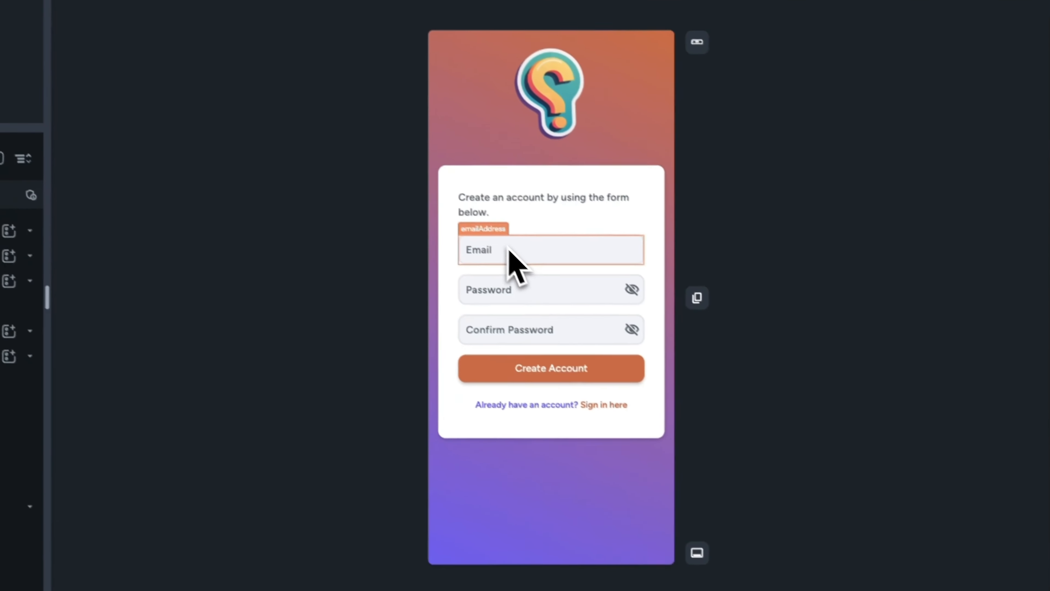
pyautogui.click(787, 445)
pyautogui.click(568, 347)
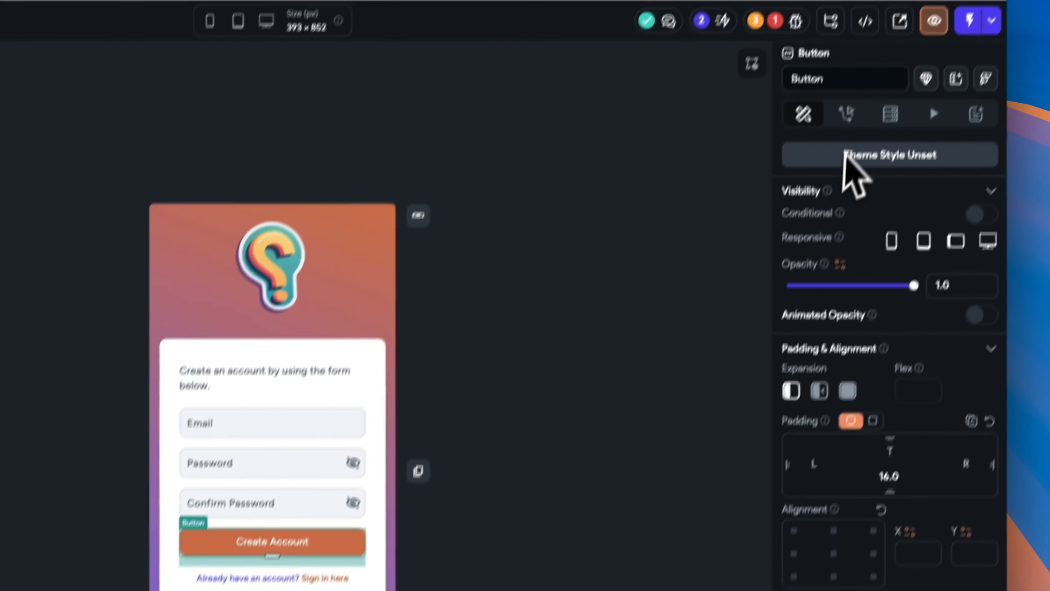
pyautogui.click(847, 110)
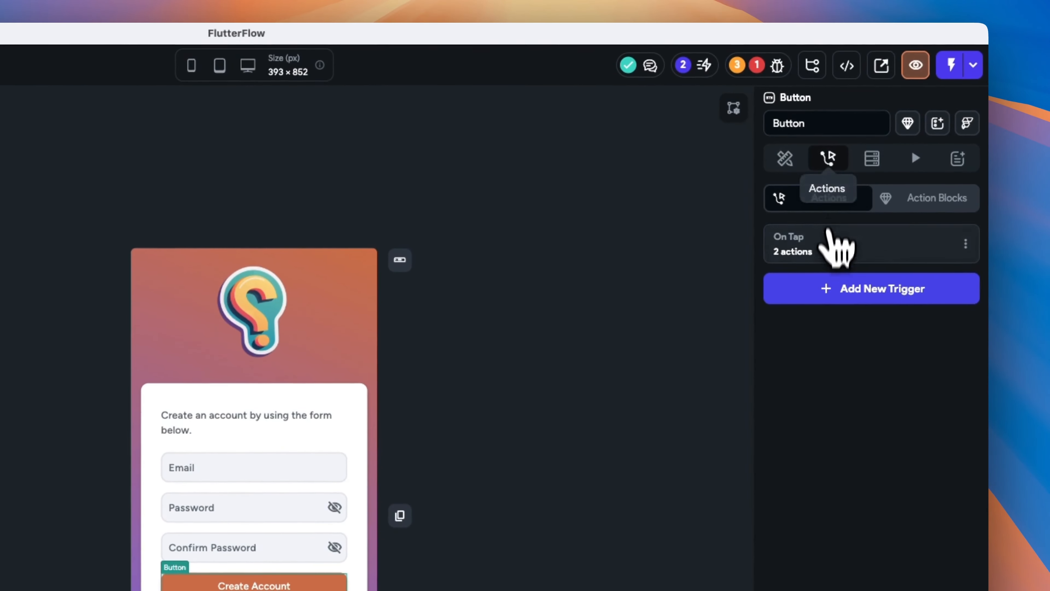
pyautogui.click(827, 245)
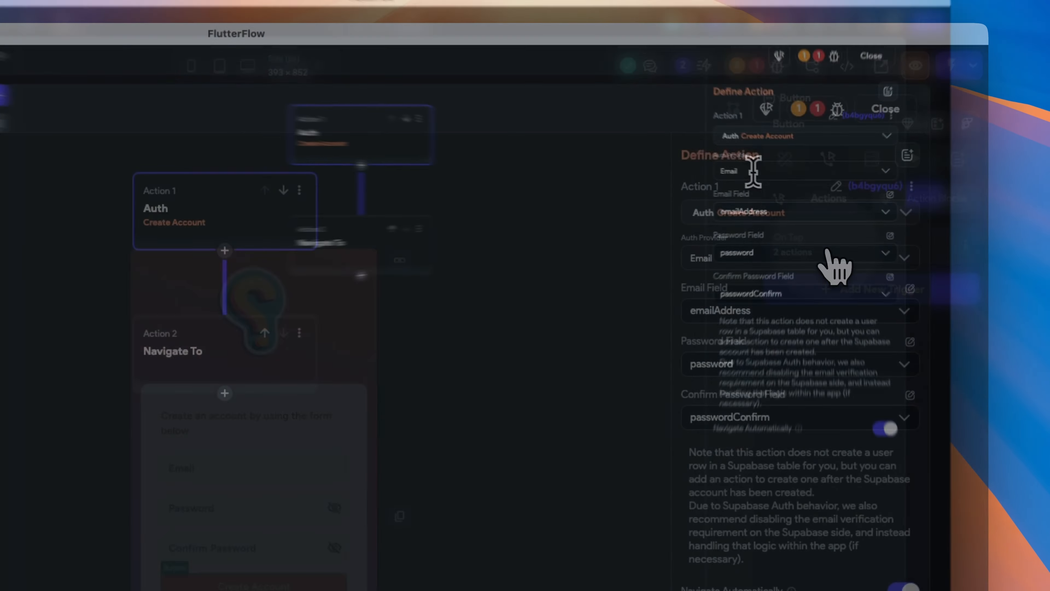
# Map the email Create Account action to the emailAddress, password and passwordConfirm fields, and turn off Navigate Automatically.
pyautogui.click(735, 166)
pyautogui.click(752, 199)
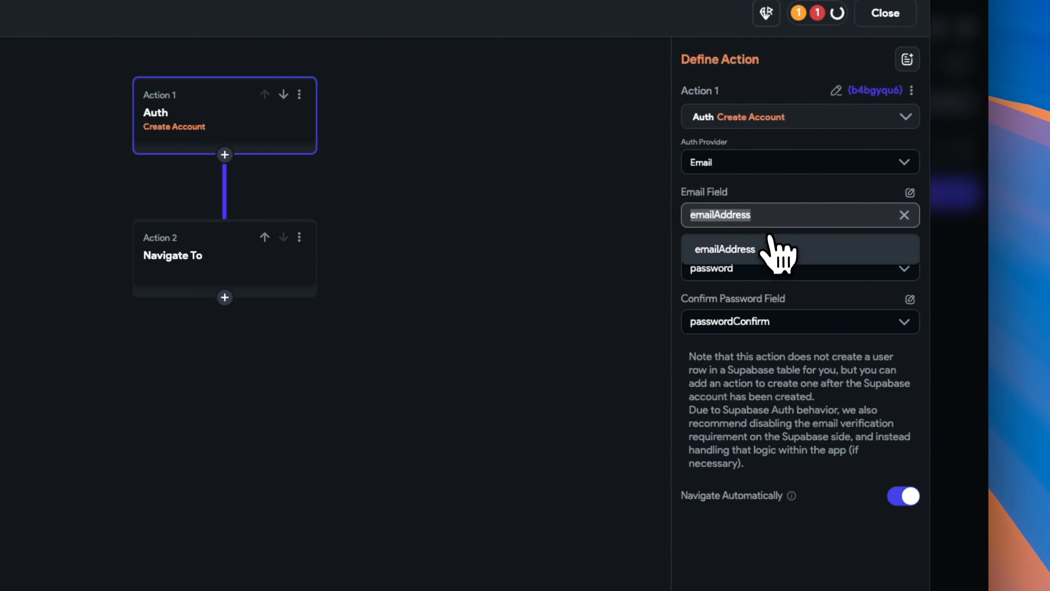
pyautogui.click(771, 248)
pyautogui.click(773, 267)
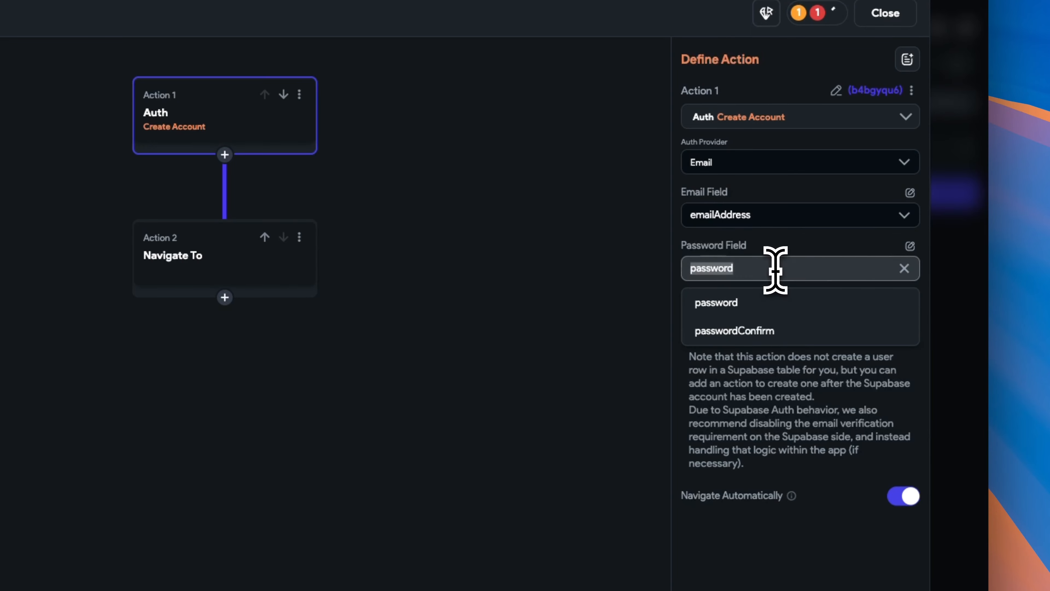
pyautogui.click(773, 305)
pyautogui.click(796, 321)
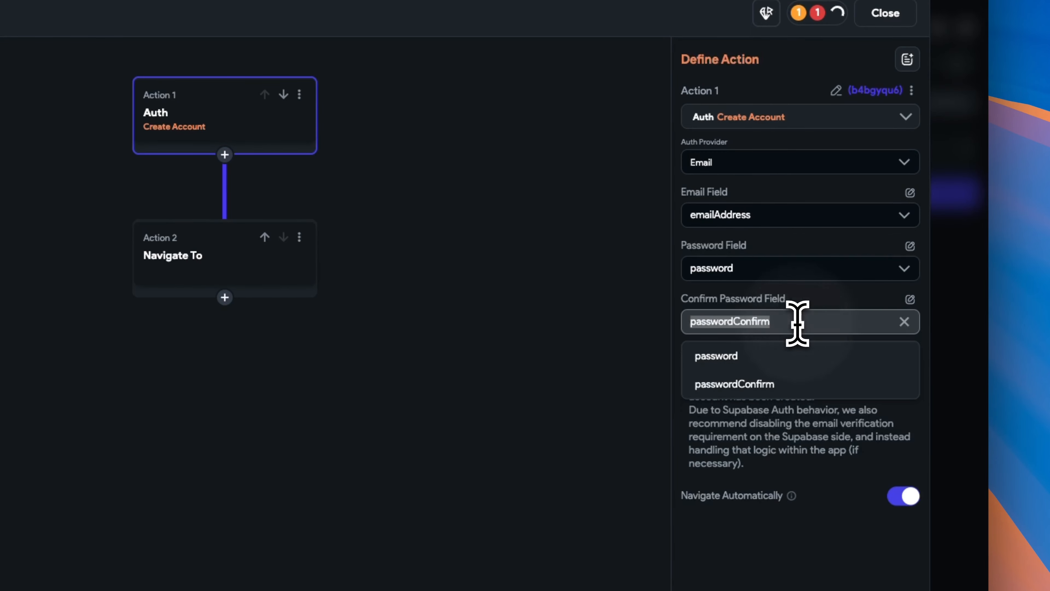
pyautogui.click(789, 384)
pyautogui.scroll(-5, 867, 403)
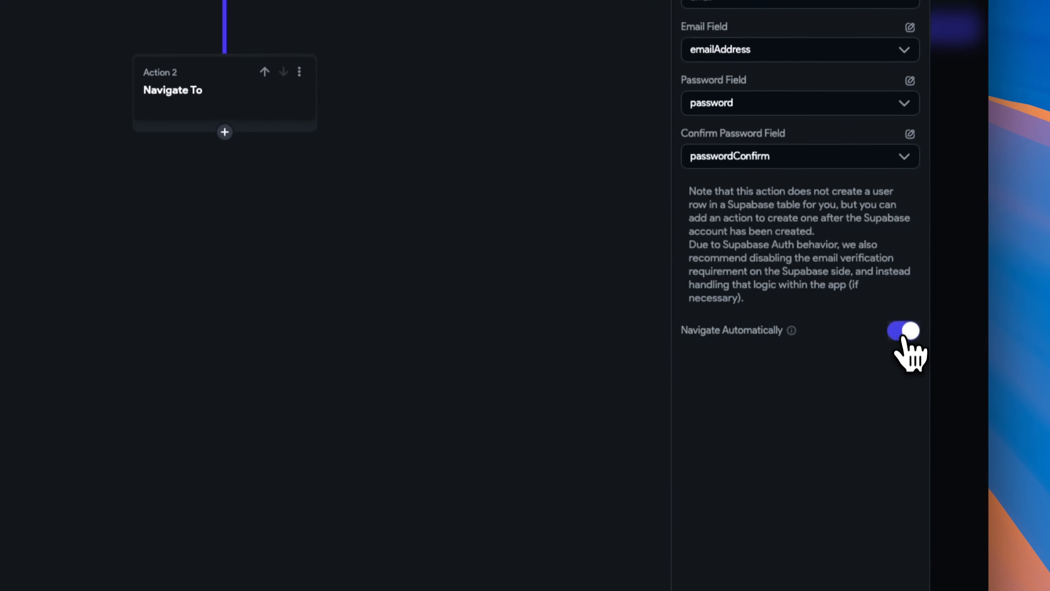
pyautogui.click(901, 325)
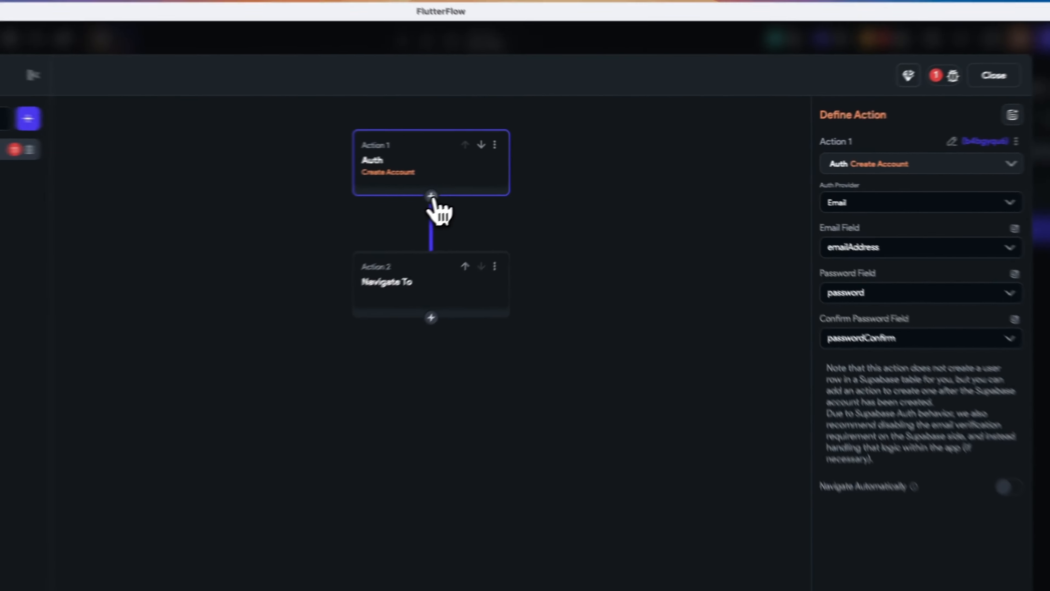
# Add a Supabase Insert Row action for the profiles table between the Create Account and Navigate To actions.
pyautogui.click(519, 177)
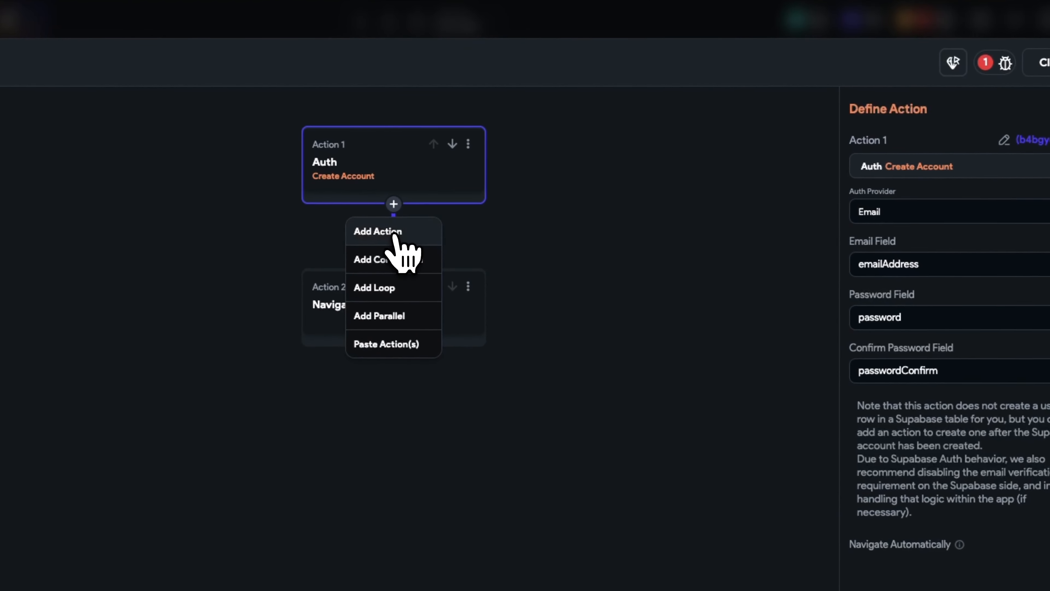
pyautogui.click(518, 190)
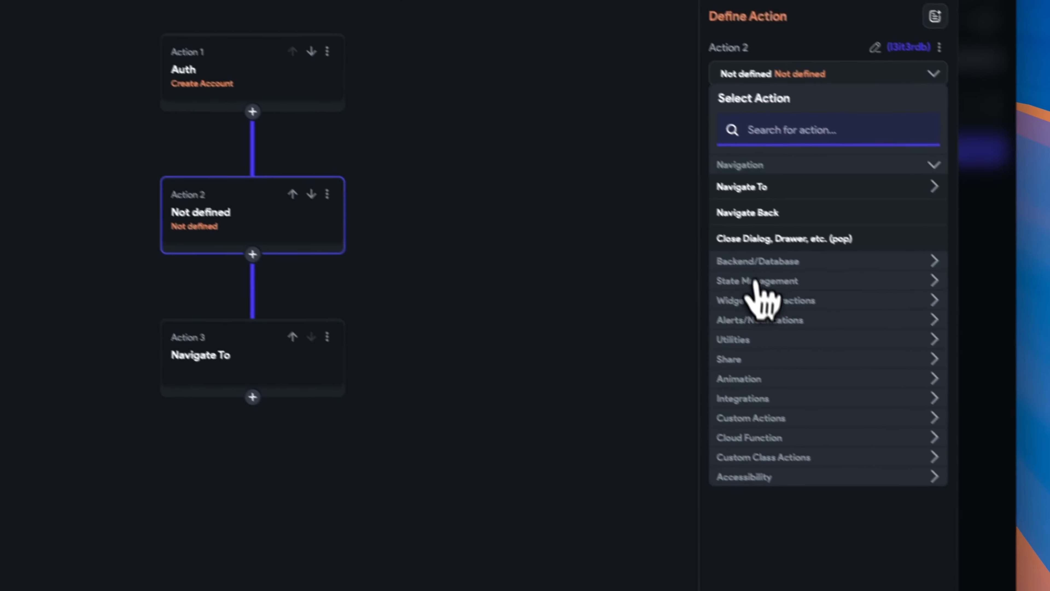
pyautogui.click(918, 356)
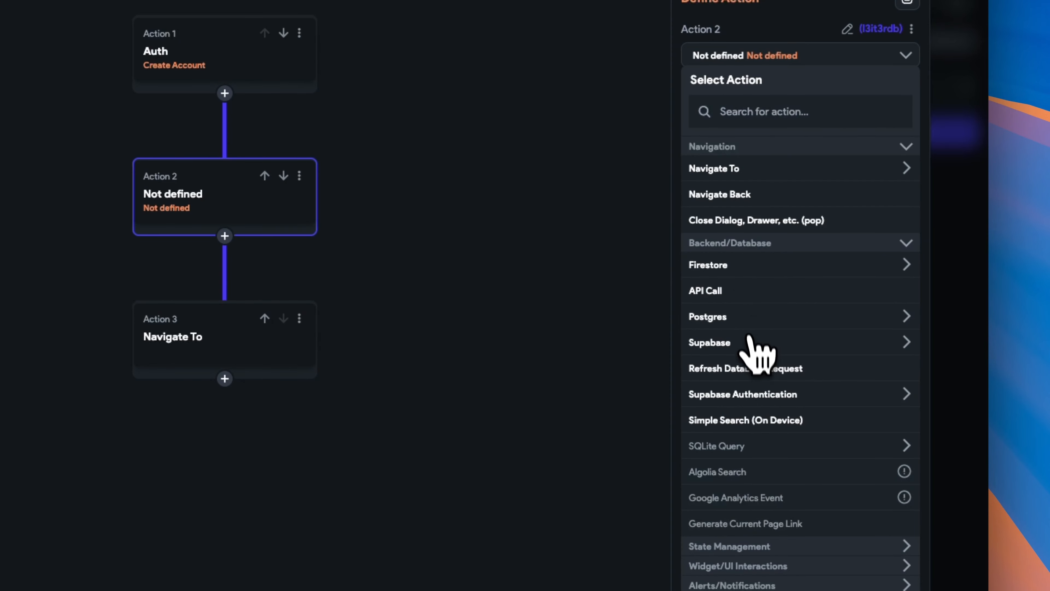
pyautogui.click(749, 344)
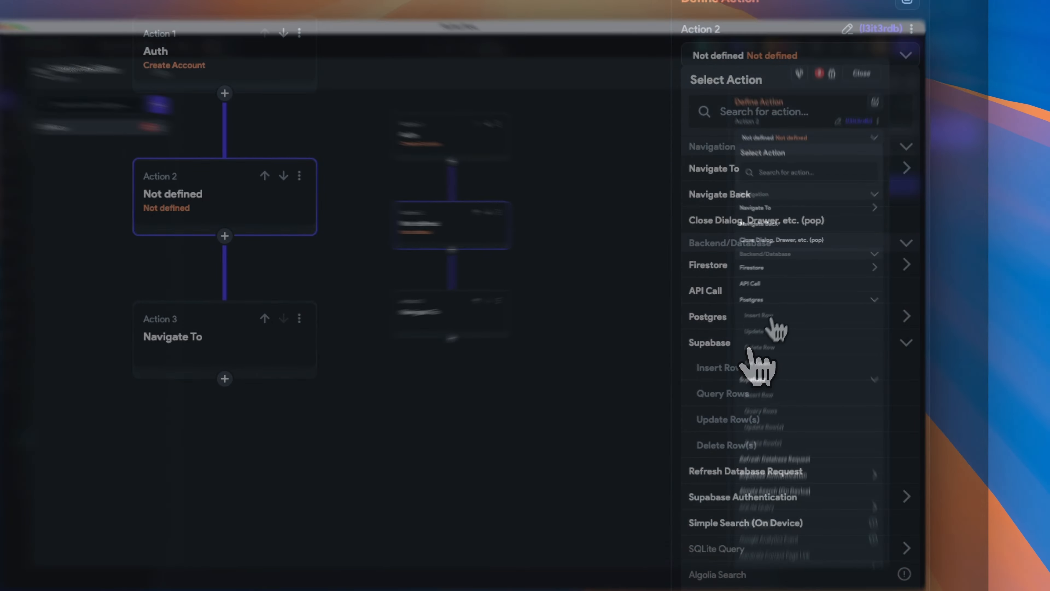
pyautogui.click(748, 365)
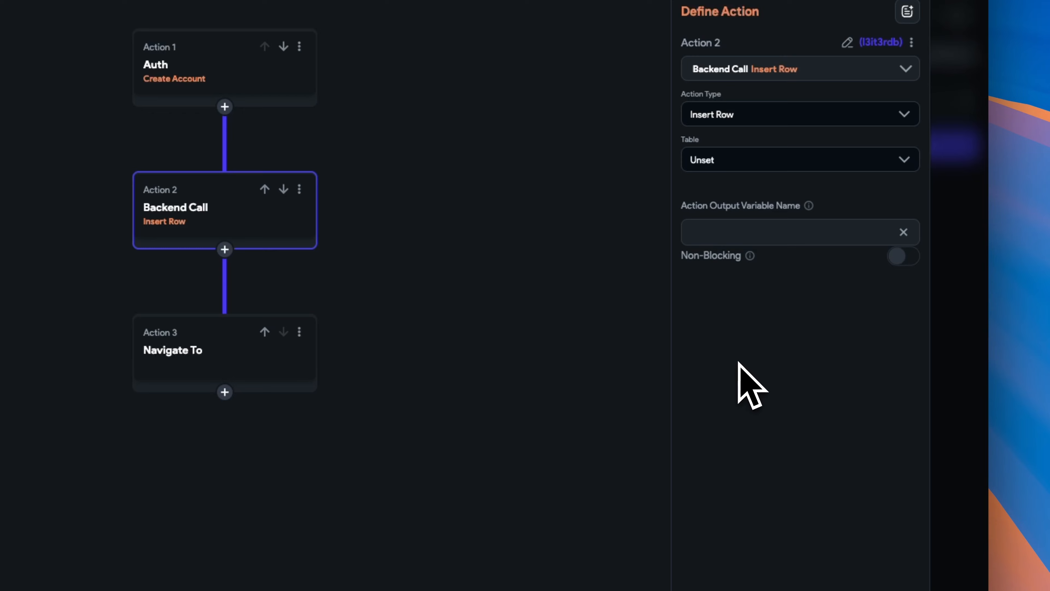
pyautogui.click(781, 162)
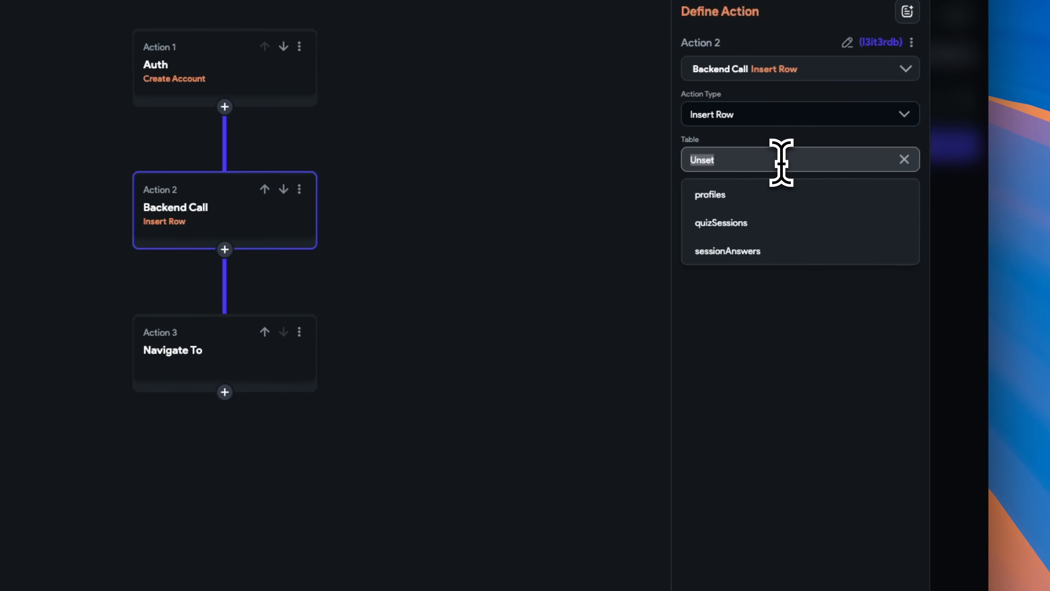
pyautogui.click(766, 196)
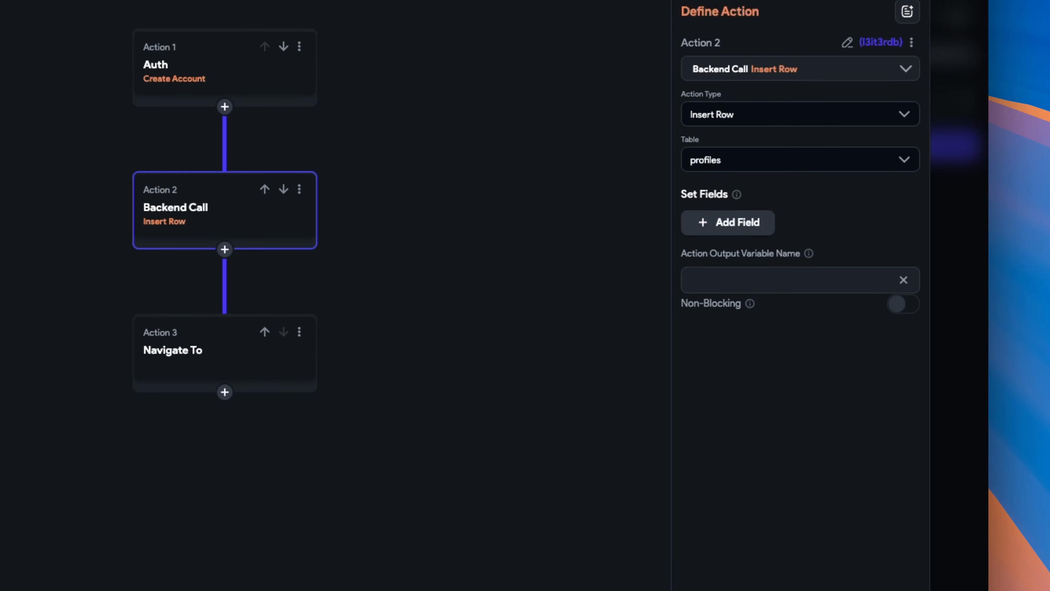
# Add the id field to the profiles row and set its value to the authenticated user's User ID.
pyautogui.click(740, 223)
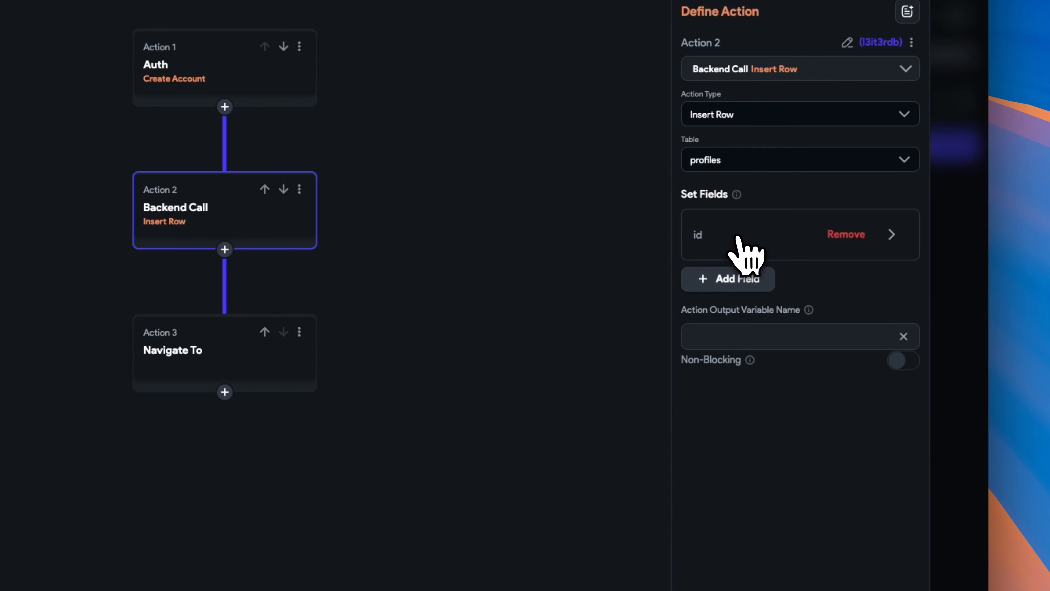
pyautogui.click(733, 426)
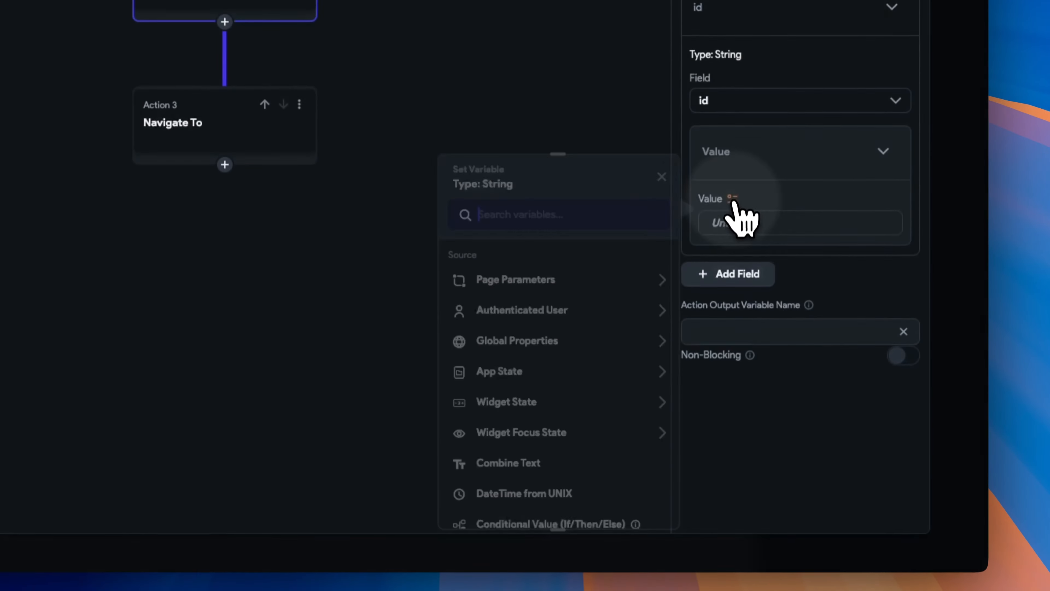
pyautogui.click(608, 302)
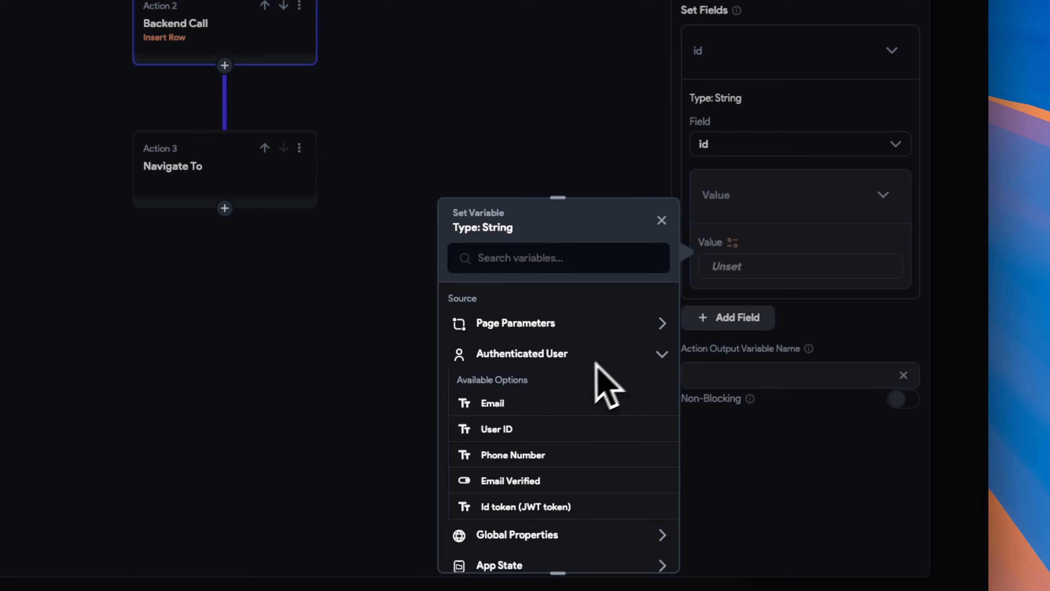
pyautogui.click(556, 431)
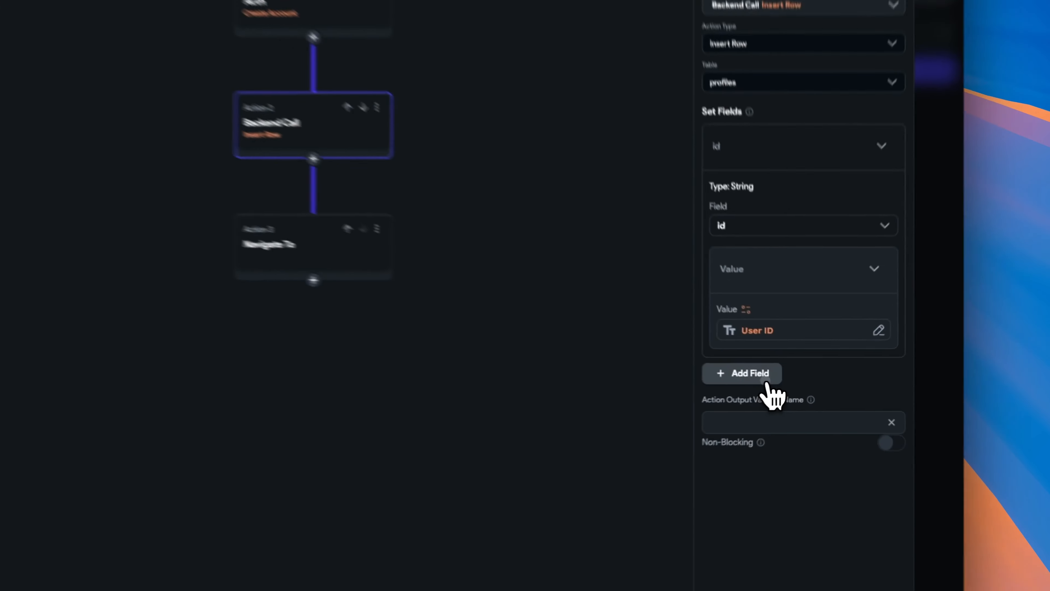
# Add the created_at field to the profiles row and set its value to the global property Current Time.
pyautogui.click(780, 377)
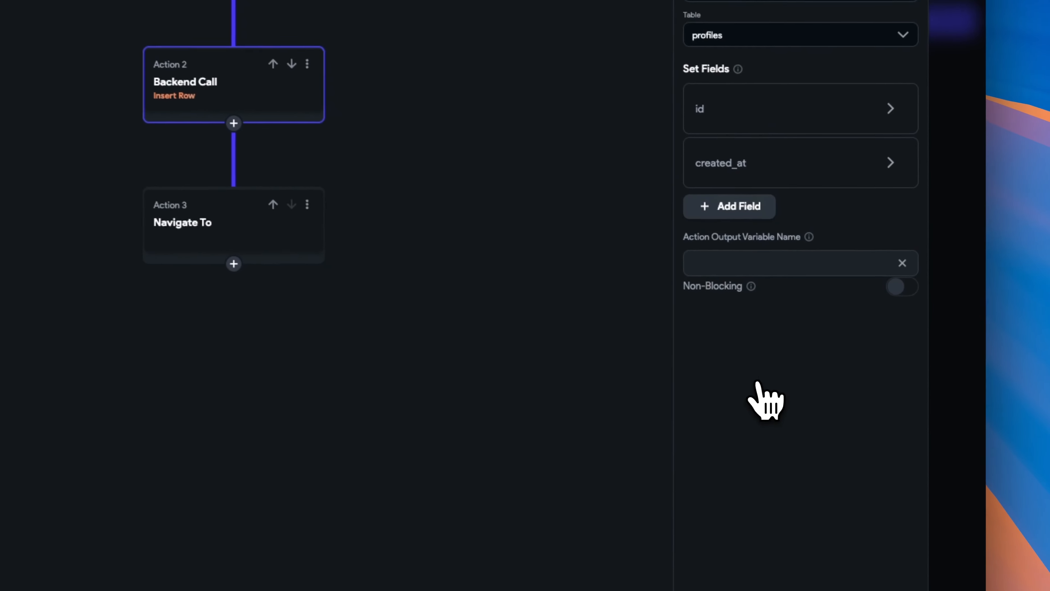
pyautogui.click(772, 175)
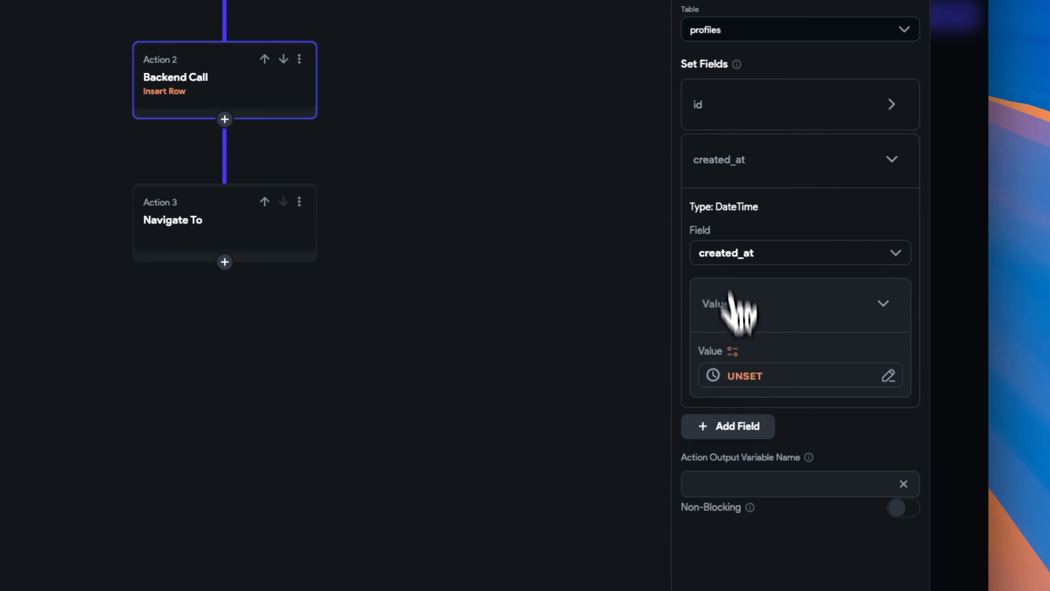
pyautogui.click(744, 380)
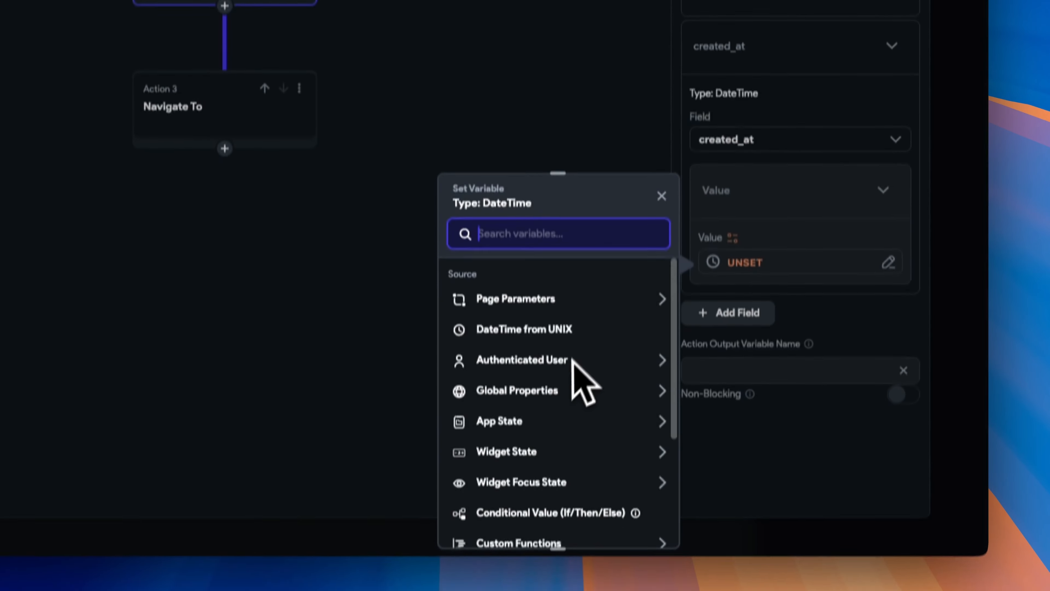
pyautogui.click(552, 364)
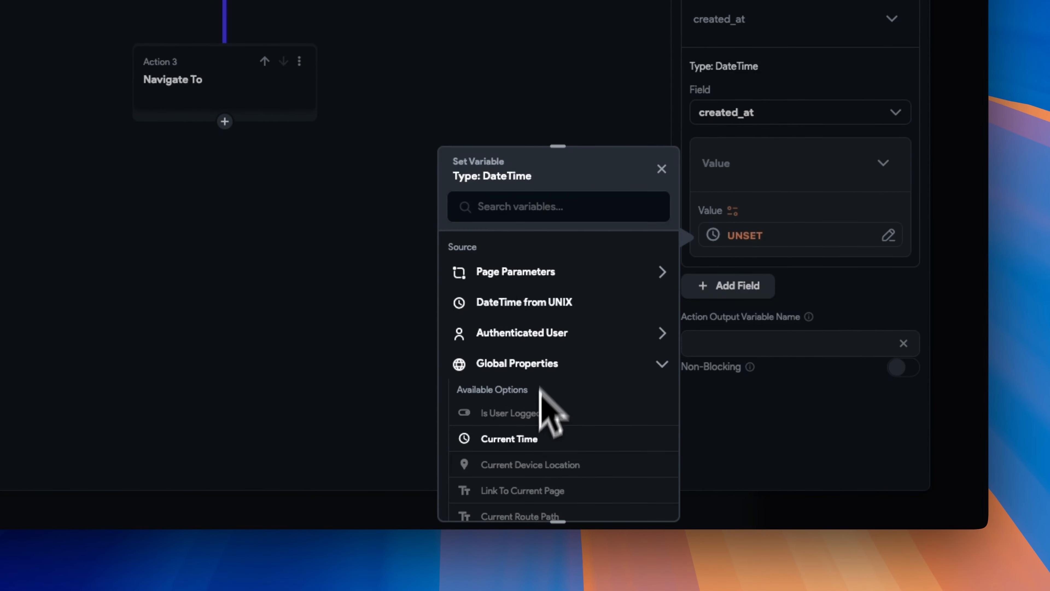
pyautogui.click(535, 440)
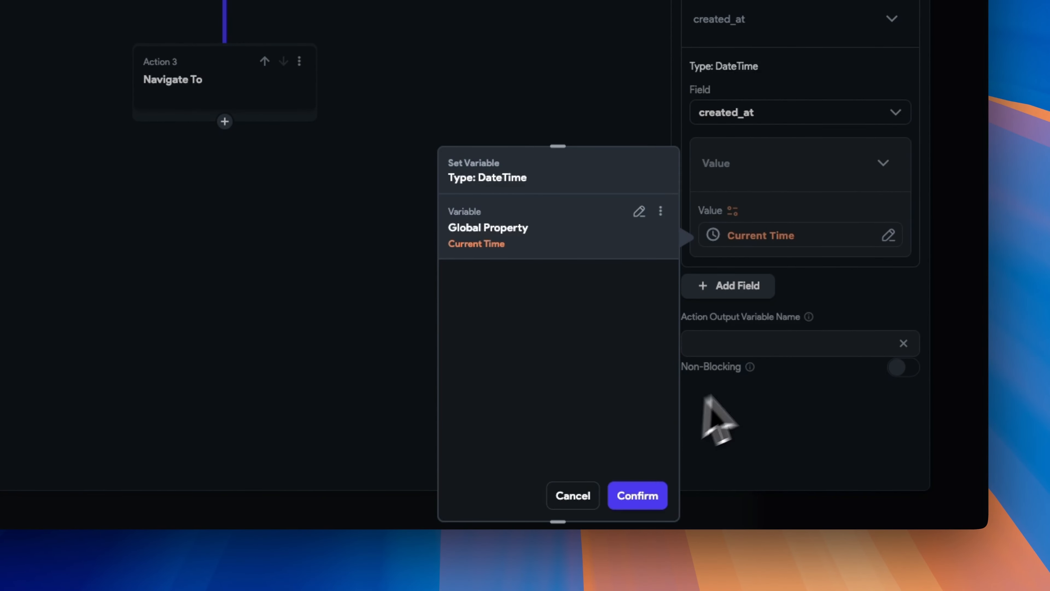
pyautogui.click(640, 496)
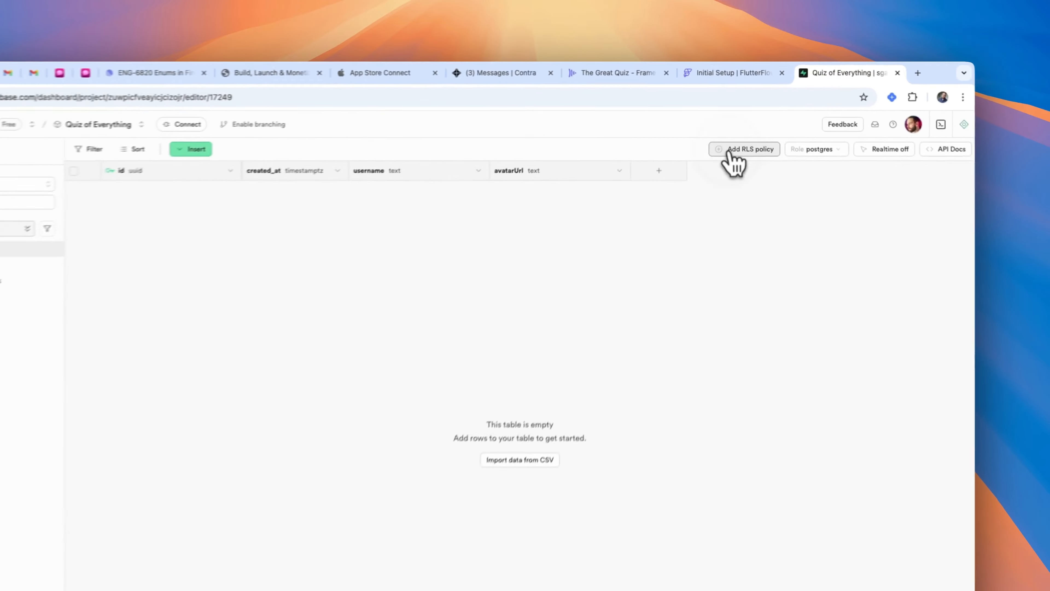
# In Supabase, start a new Row Level Security policy for the profiles table and look through the policy templates.
pyautogui.click(743, 124)
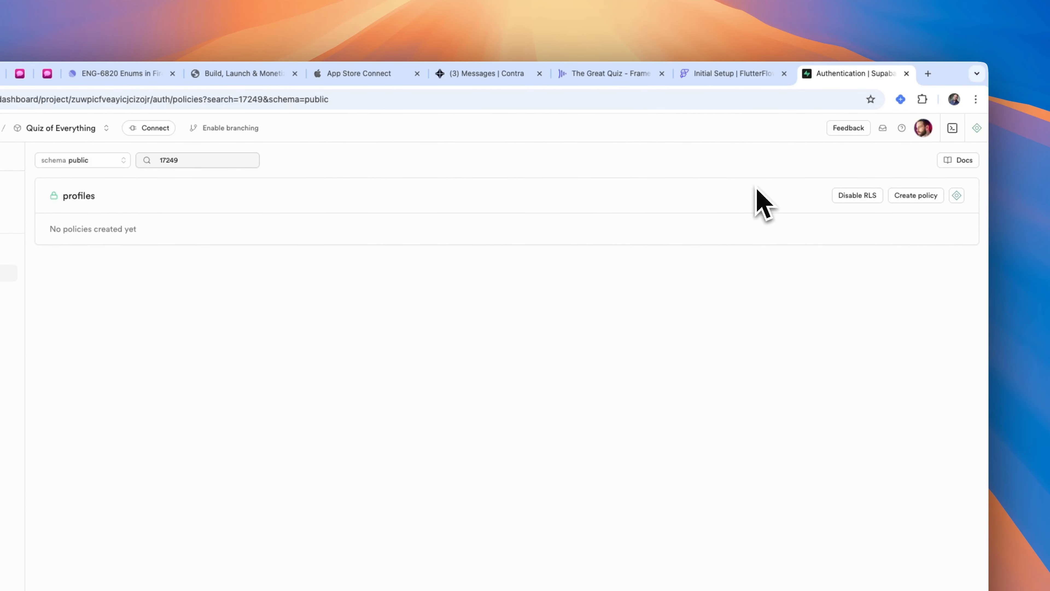
pyautogui.click(916, 198)
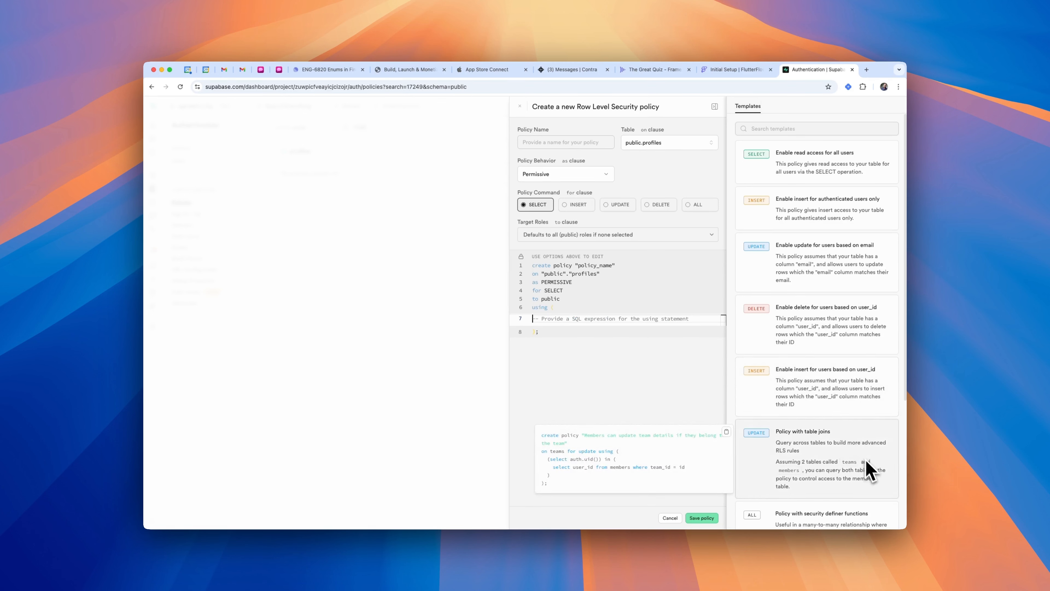
pyautogui.scroll(-3, 868, 468)
pyautogui.scroll(-2, 869, 470)
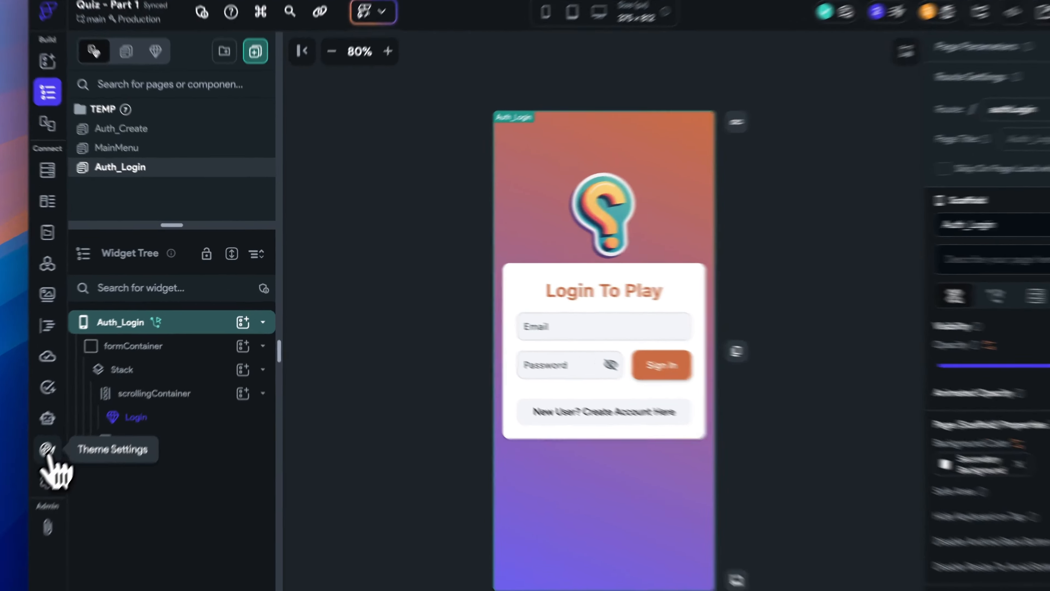
# In FlutterFlow, explore the project's theme colors with Auth_Login as the preview page.
pyautogui.click(47, 450)
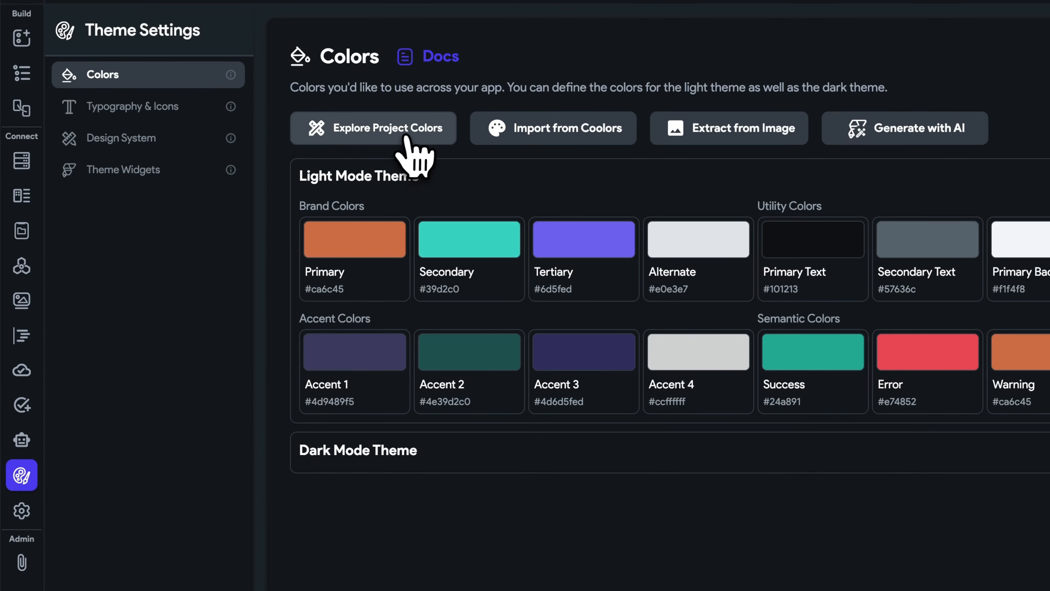
pyautogui.click(416, 135)
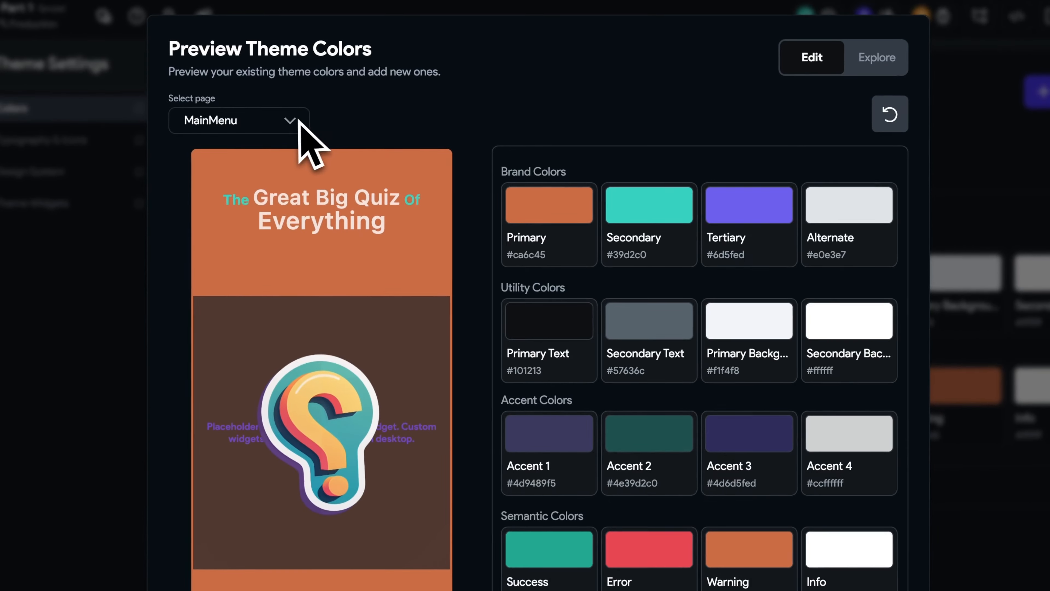
pyautogui.click(298, 121)
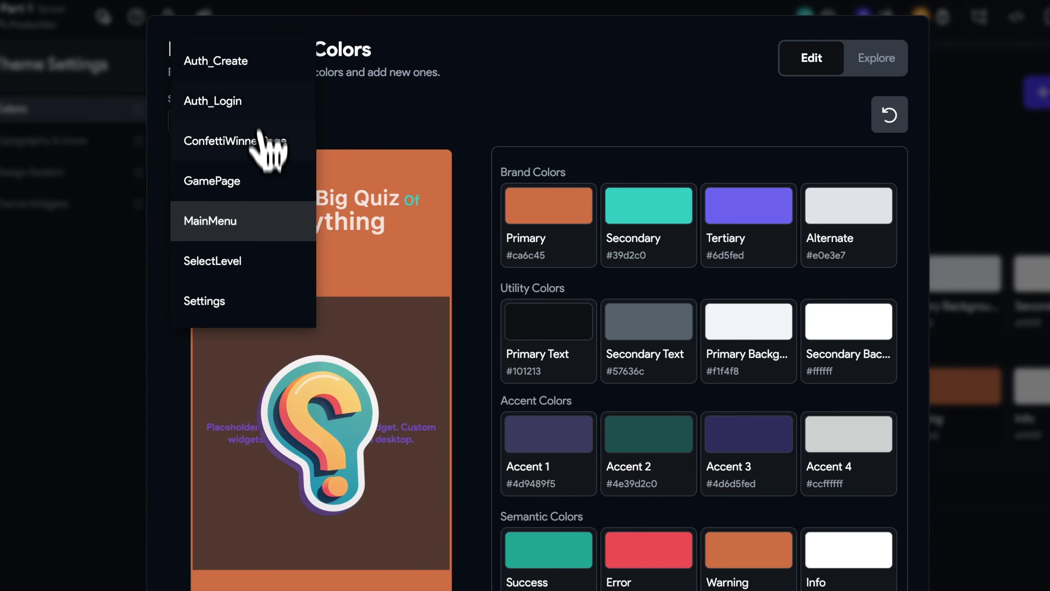
pyautogui.click(260, 101)
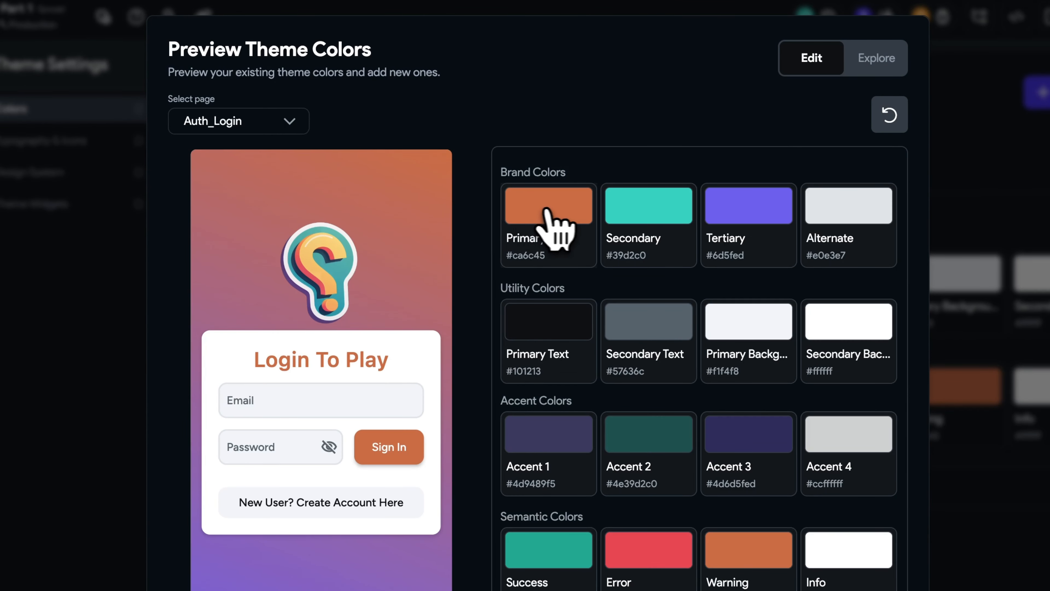
# Change the Primary brand color to teal #45cac8 in the theme color preview.
pyautogui.click(569, 219)
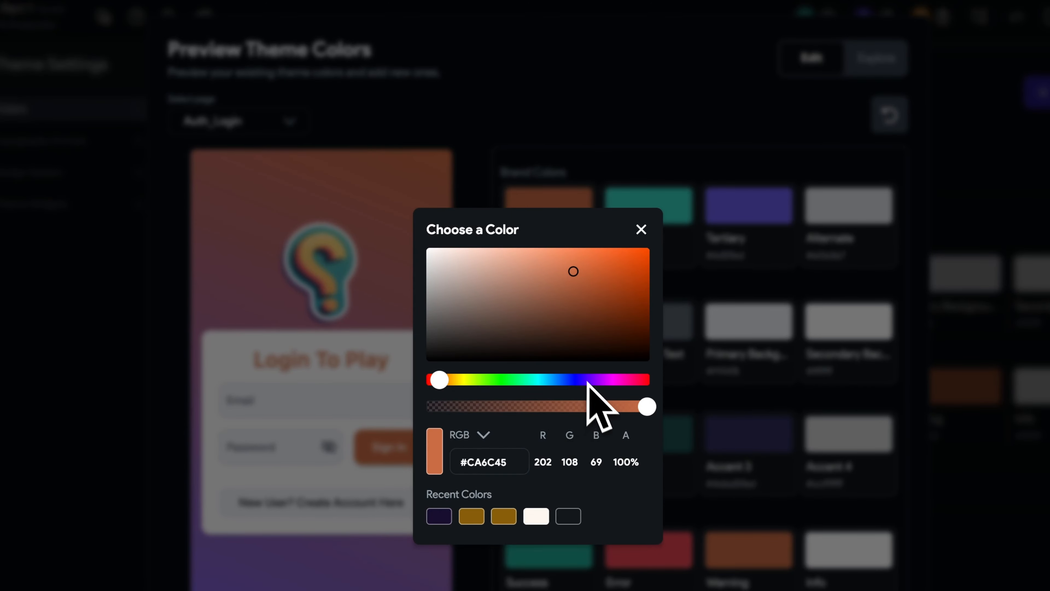
pyautogui.click(576, 381)
pyautogui.moveTo(577, 381); pyautogui.dragTo(539, 381)
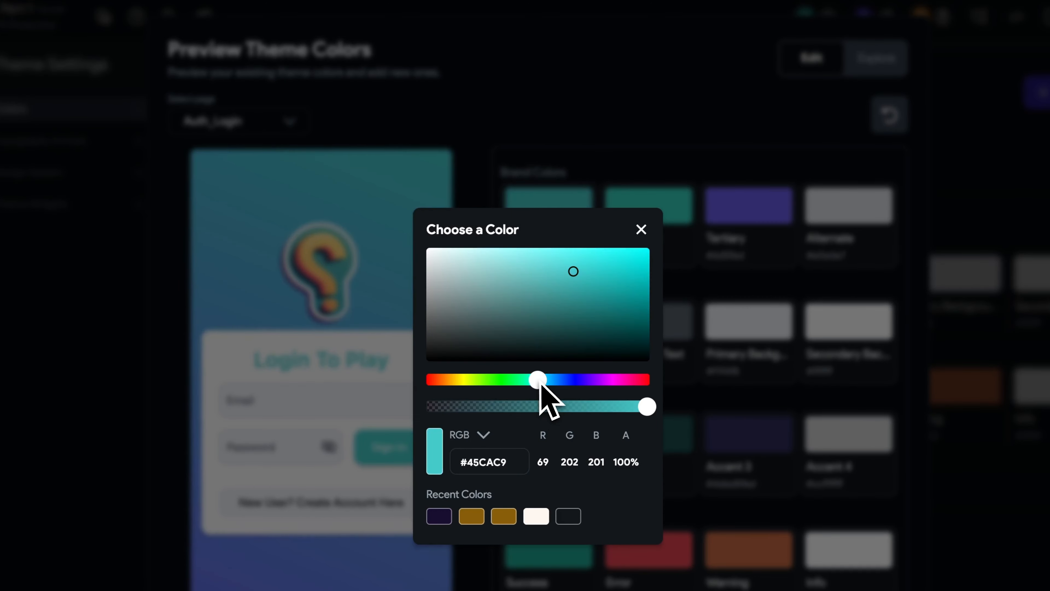
pyautogui.click(640, 230)
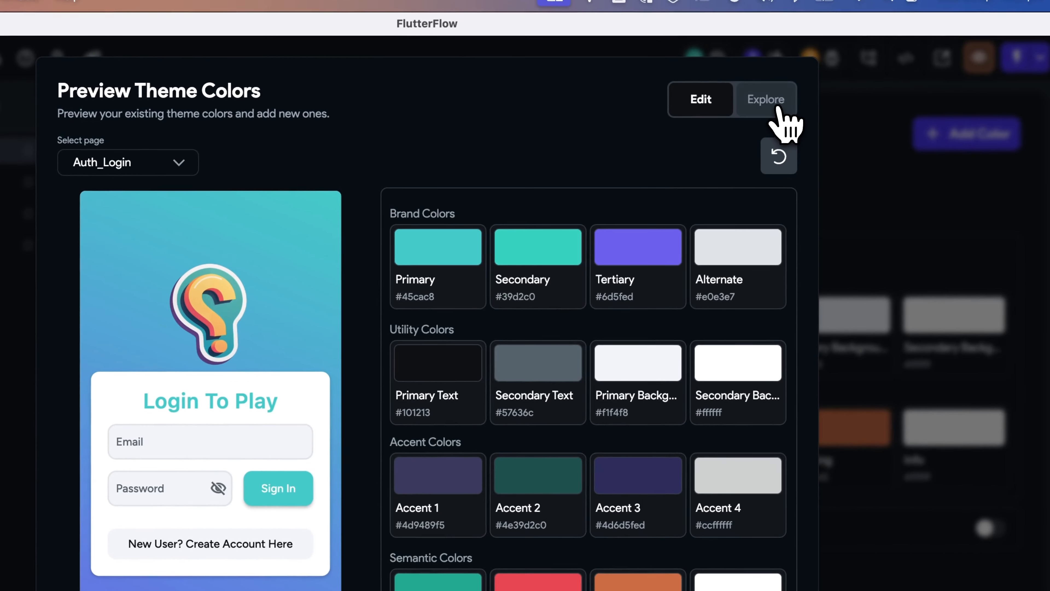
# Explore the preset themes and select Purple Tones for the Auth_Login preview.
pyautogui.click(873, 61)
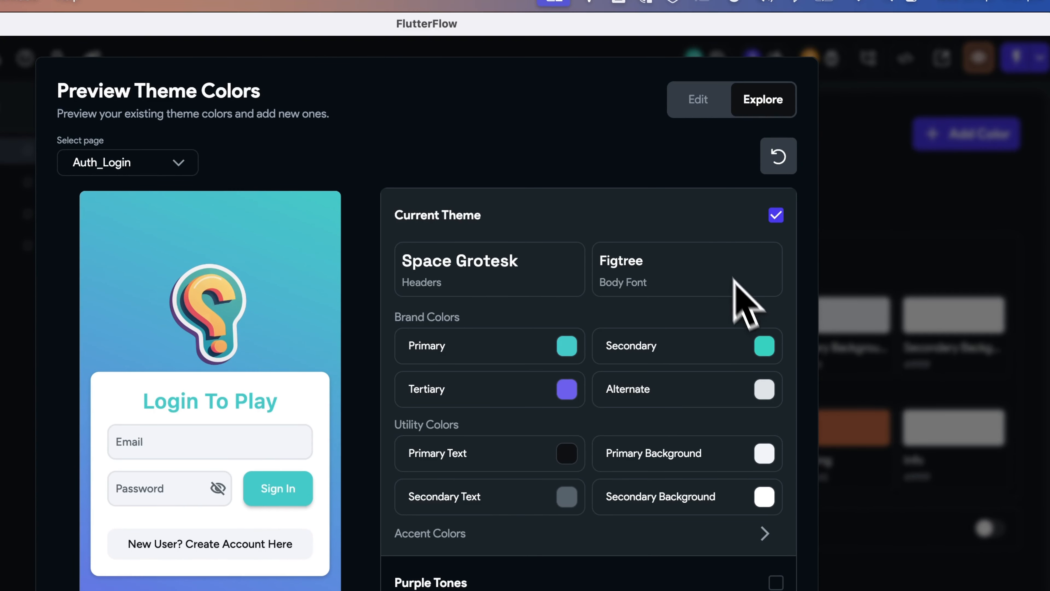
pyautogui.scroll(-5, 750, 306)
pyautogui.scroll(-3, 750, 306)
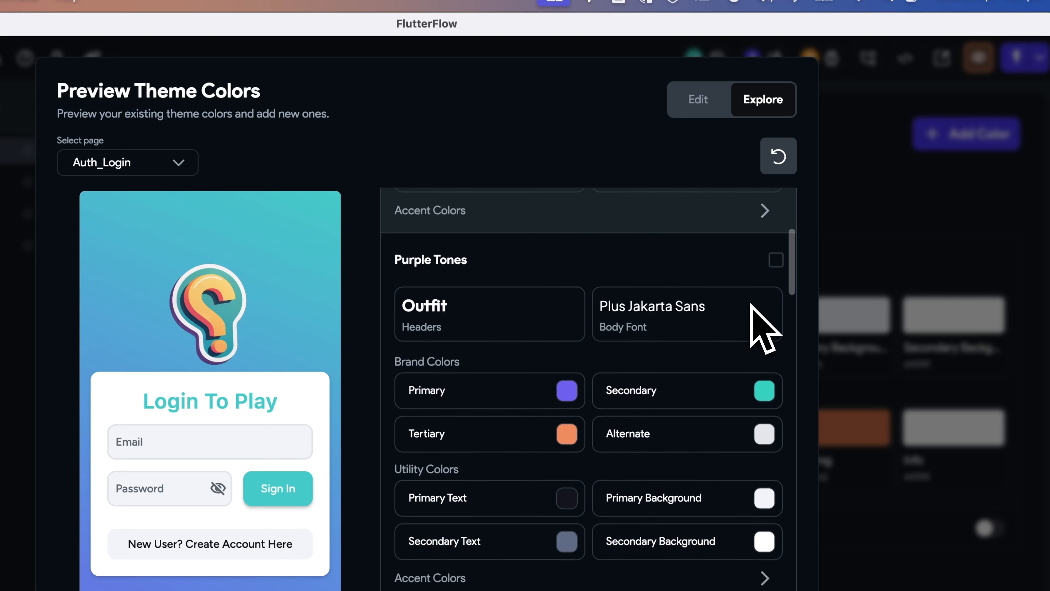
pyautogui.click(776, 234)
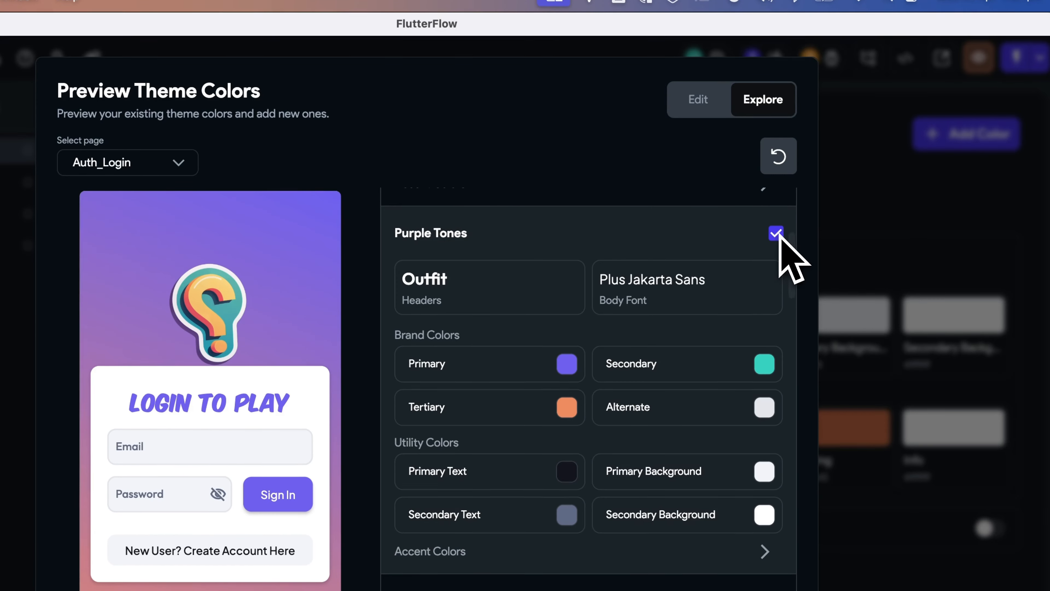
# Preview the login page with the other preset themes, including Modern & Bold and Sleek & Cool.
pyautogui.scroll(-6, 744, 269)
pyautogui.click(776, 218)
pyautogui.scroll(-10, 745, 259)
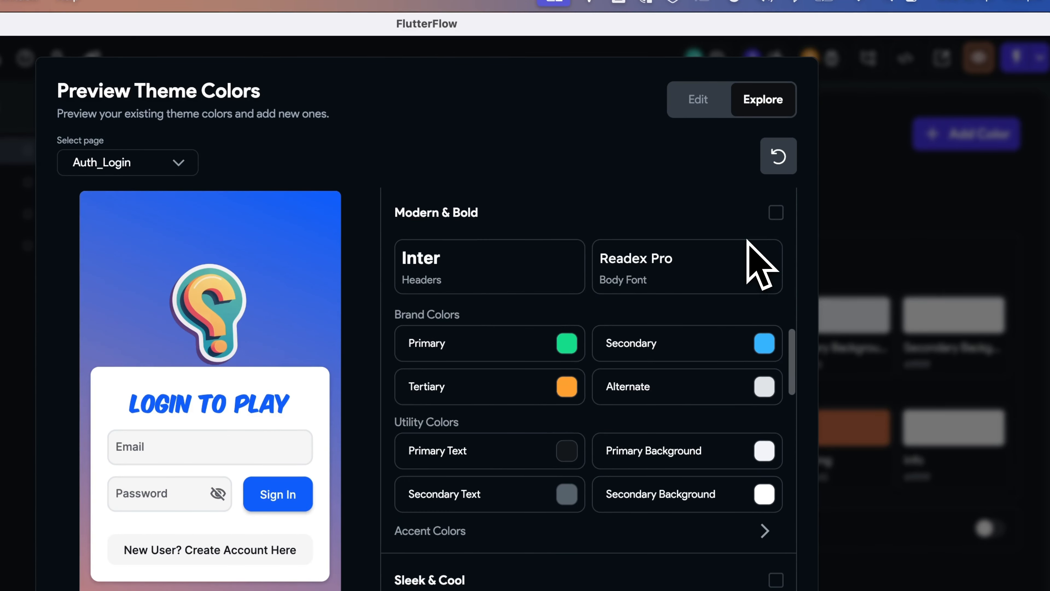
pyautogui.click(776, 212)
pyautogui.scroll(-7, 779, 289)
pyautogui.click(776, 332)
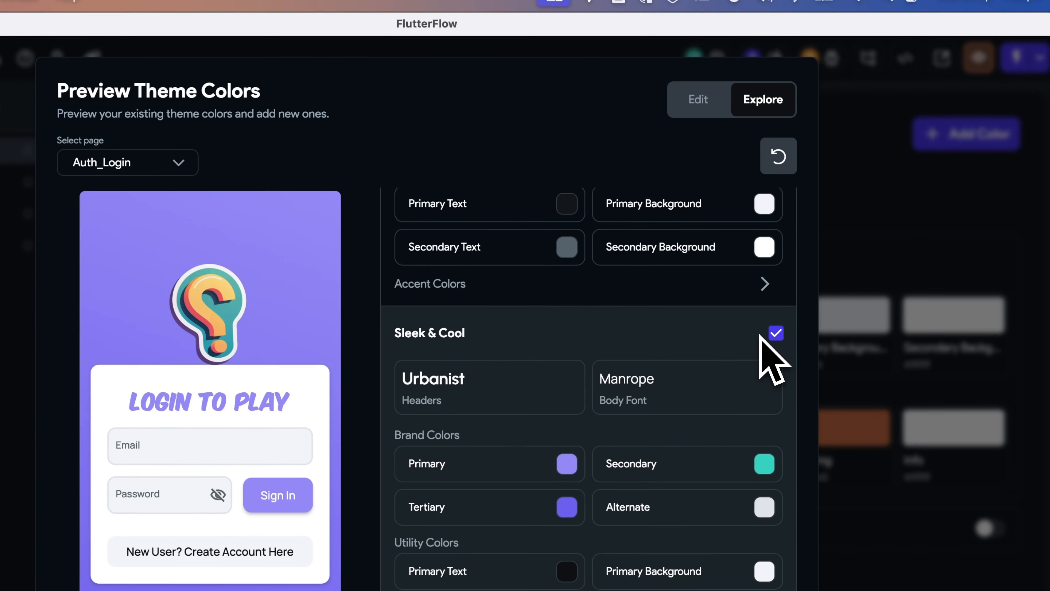
pyautogui.scroll(-7, 773, 351)
pyautogui.click(776, 329)
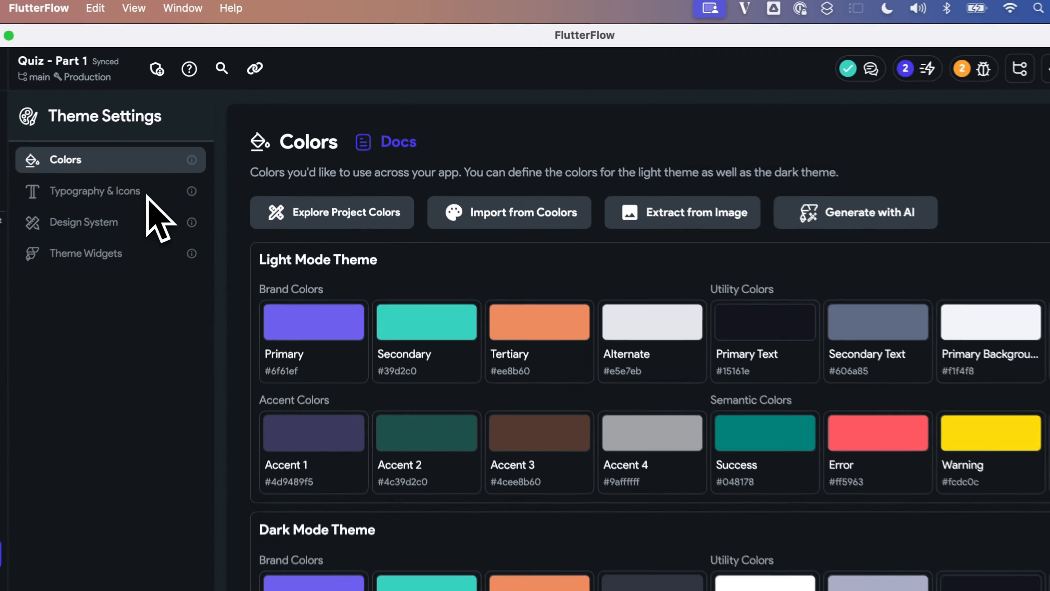
# Review the project's typography settings and expand the details of the KOMIKAX and GrapeNuts custom fonts.
pyautogui.click(203, 147)
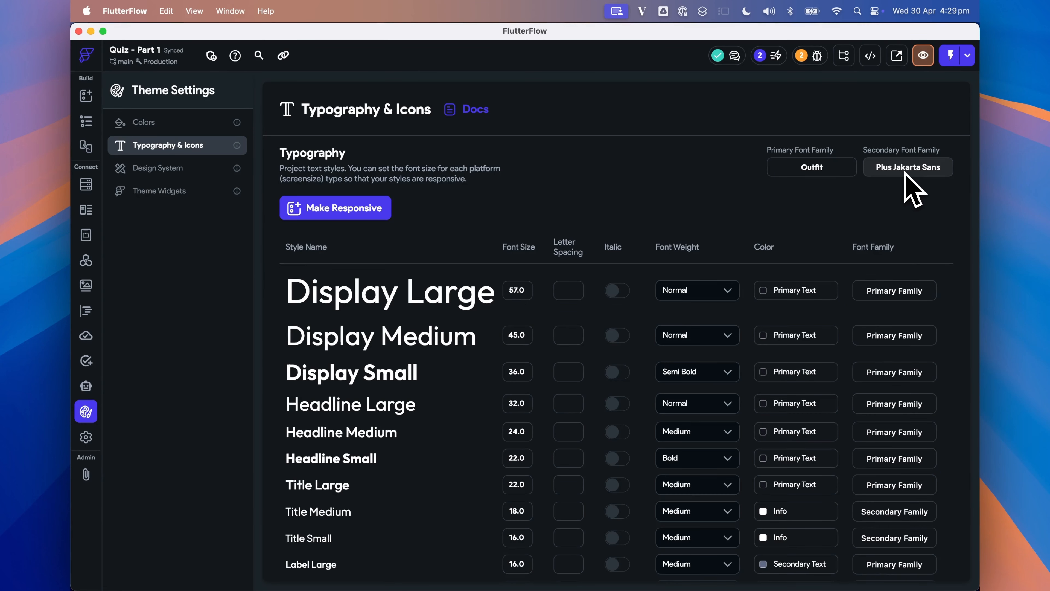
pyautogui.scroll(-10, 780, 210)
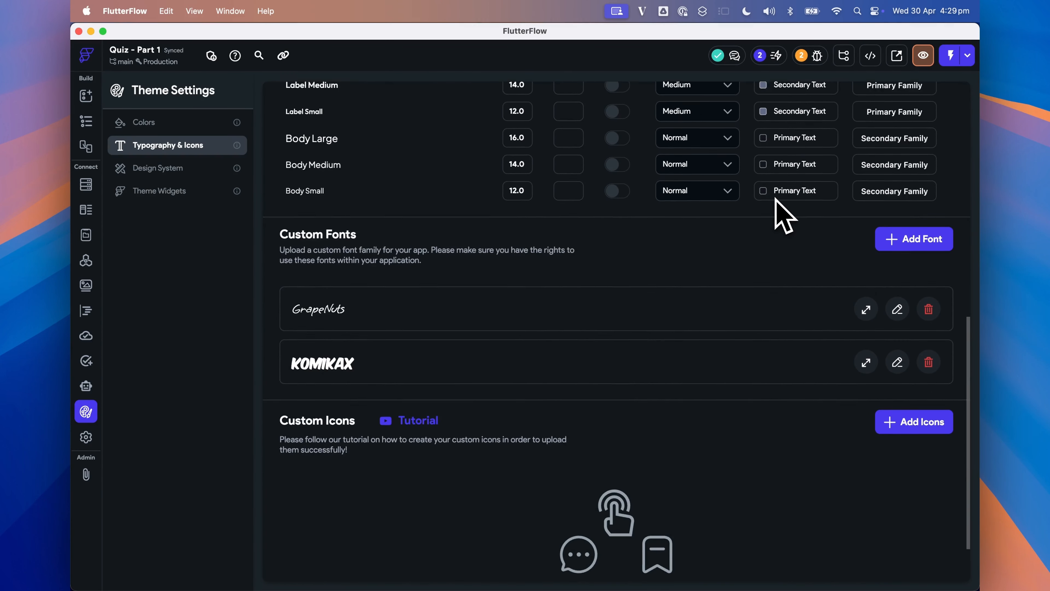
pyautogui.scroll(-2, 783, 216)
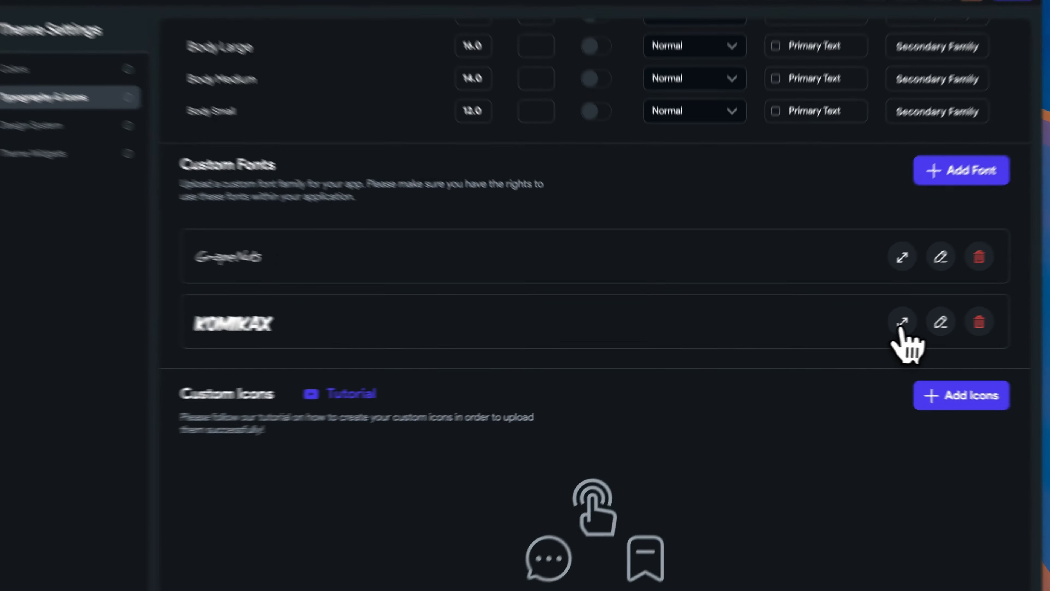
pyautogui.click(903, 323)
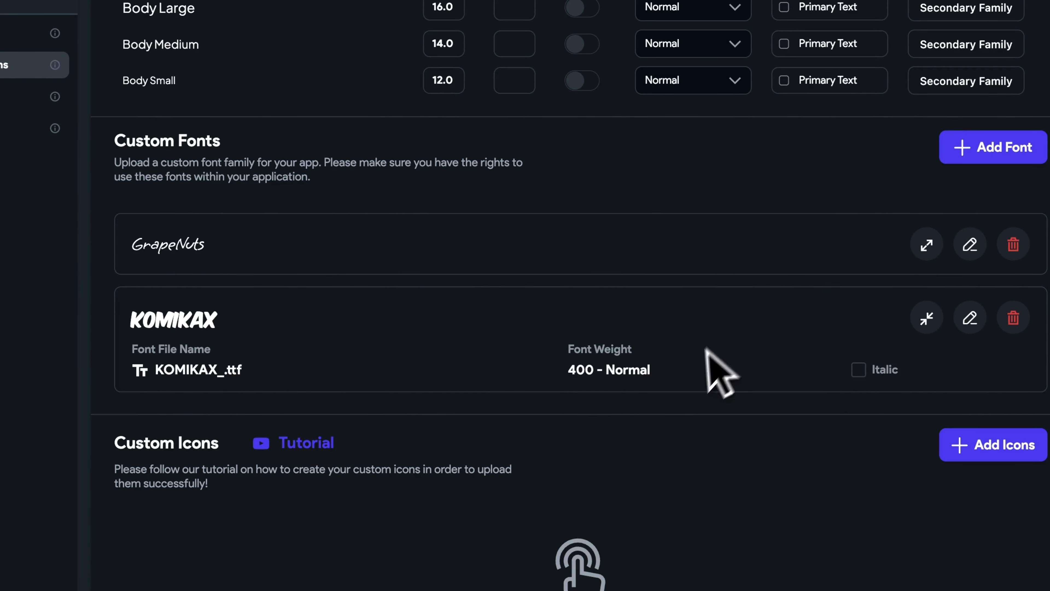
pyautogui.click(926, 245)
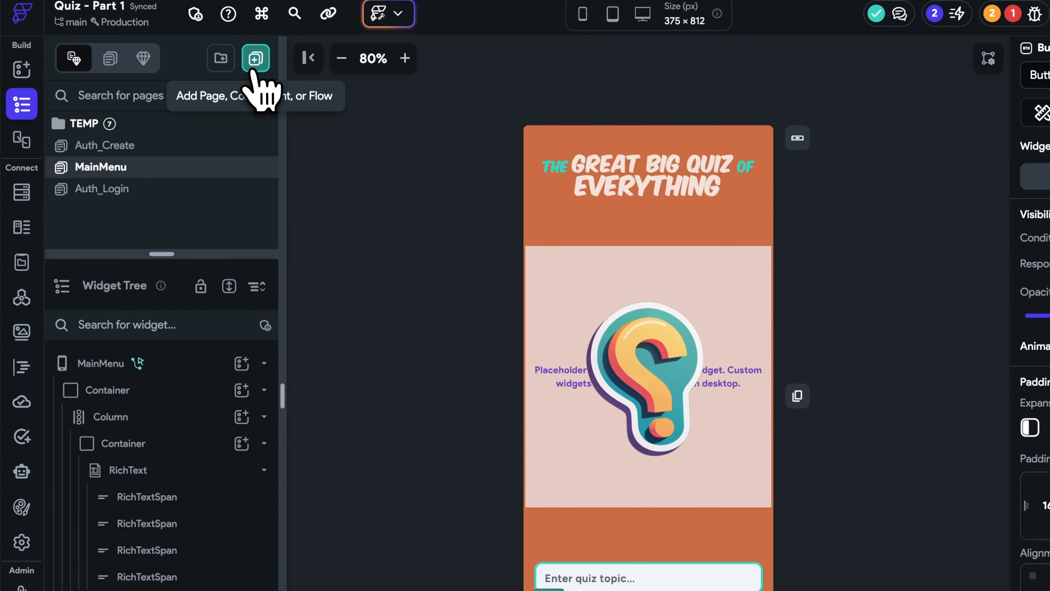
# Generate a new page with AI, prompting for an active quiz interface that displays a list of 4 dynamically loaded questions for the user.
pyautogui.click(253, 62)
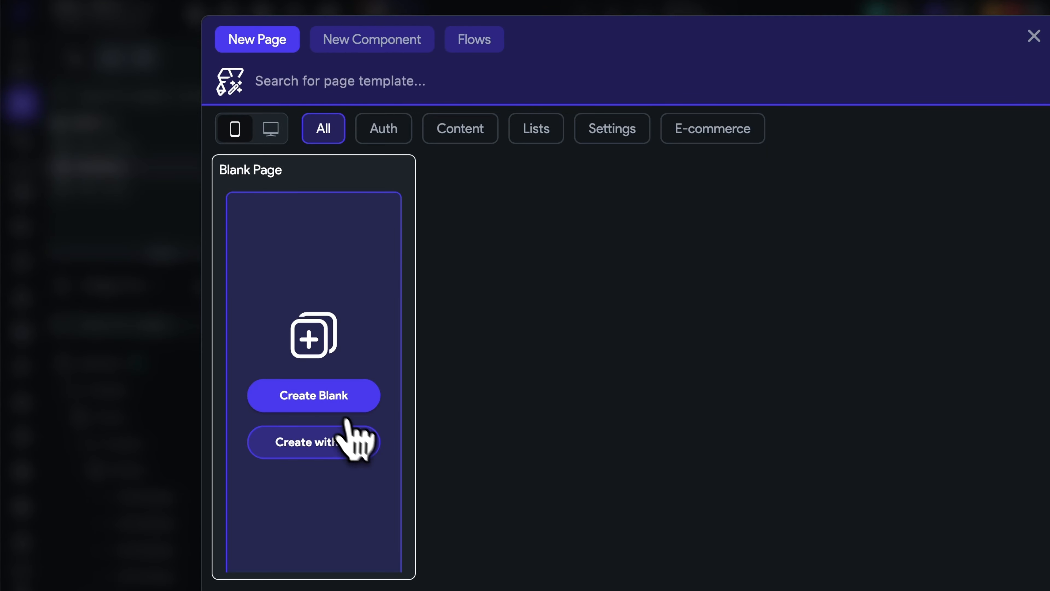
pyautogui.click(373, 446)
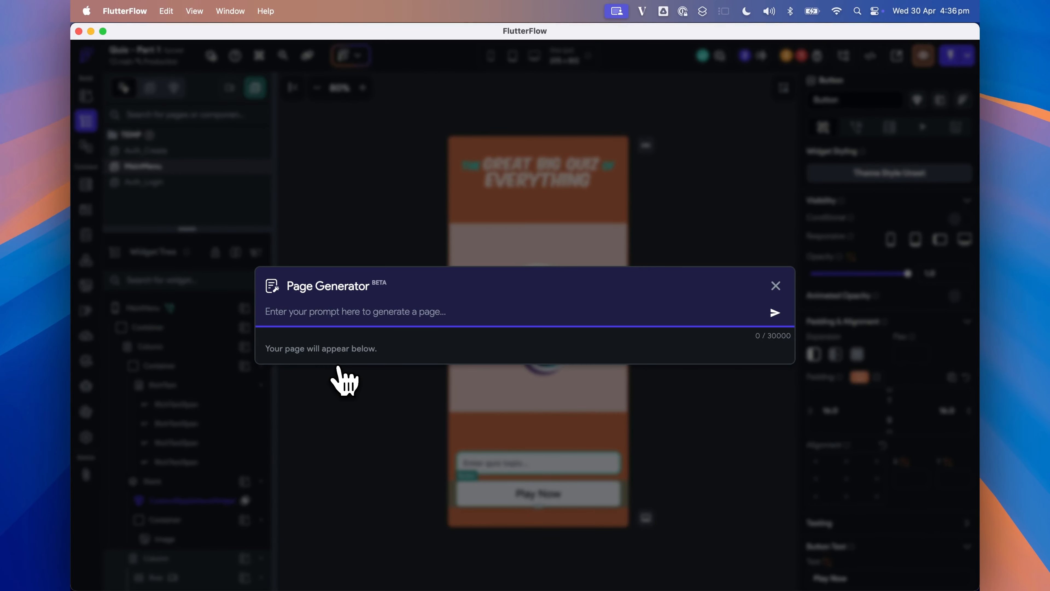
pyautogui.write('A ')
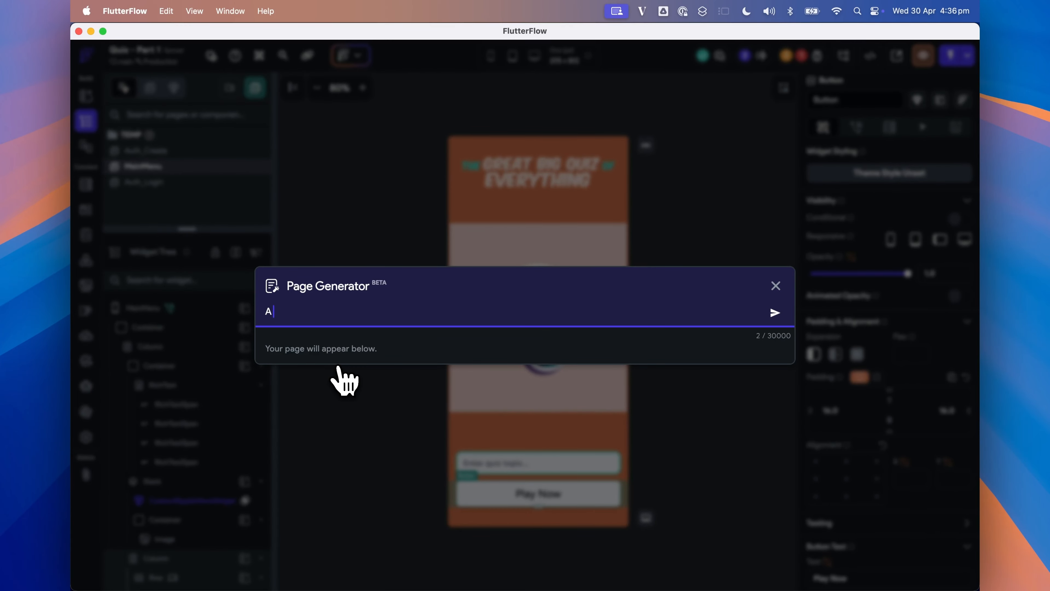
pyautogui.write('quiz screen showing the acti')
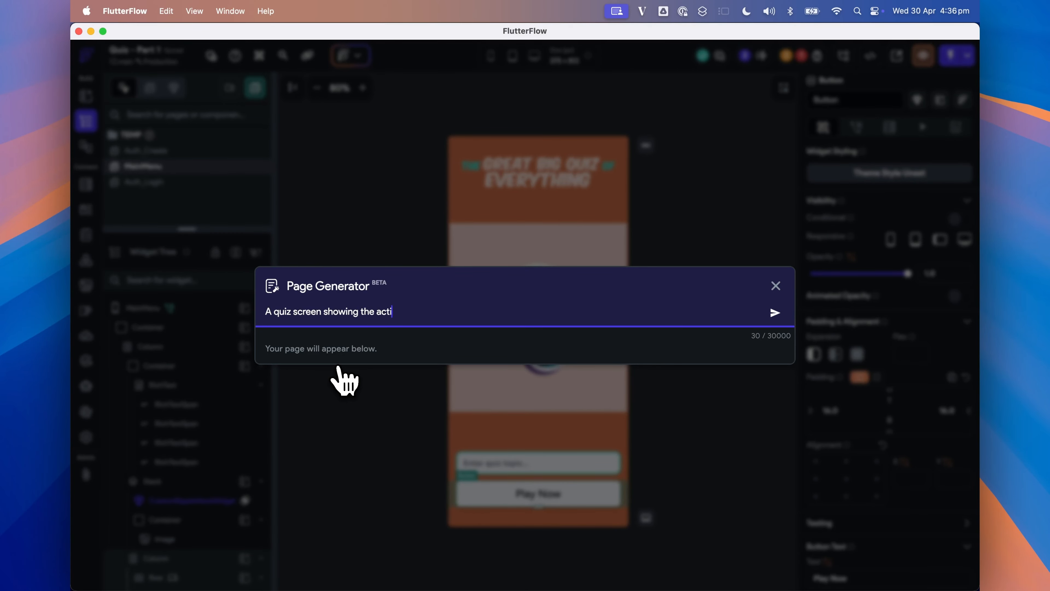
pyautogui.write('ve quiz interface. Displ')
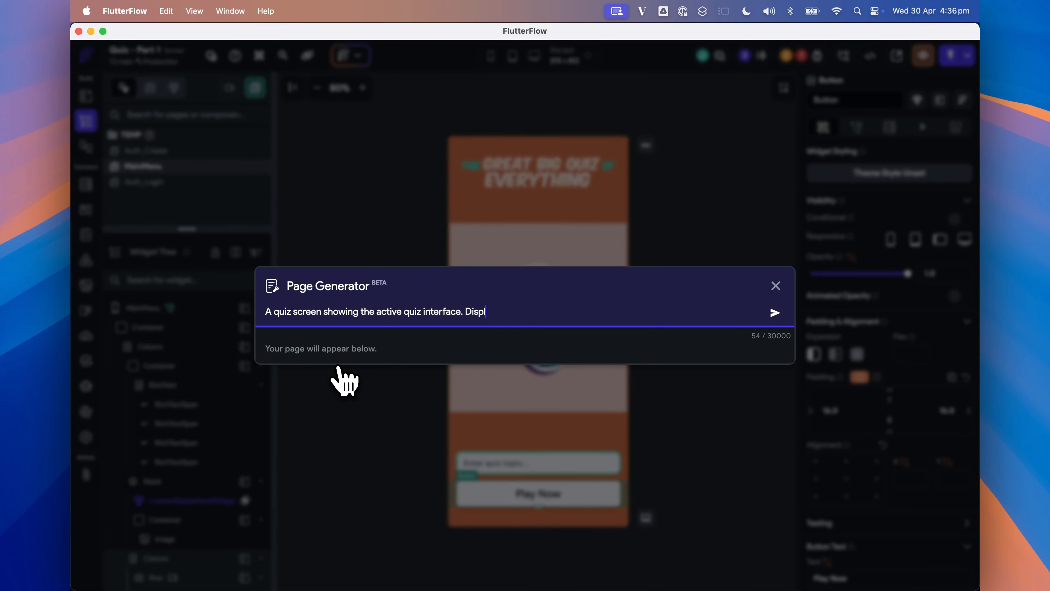
pyautogui.write('ays a list of 4 dynamically loaded questions')
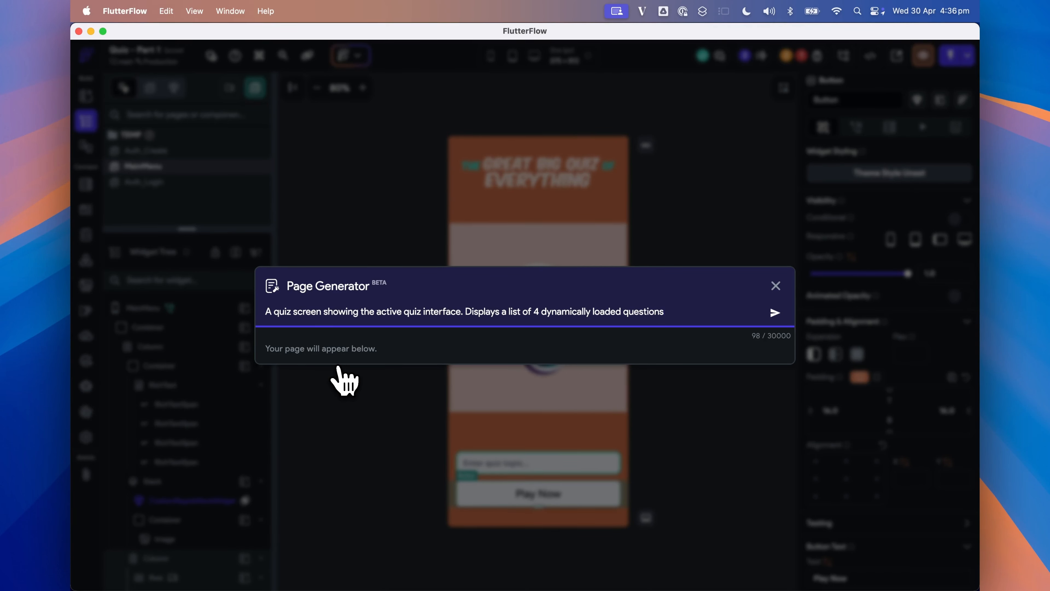
pyautogui.write('for the user to click on 1')
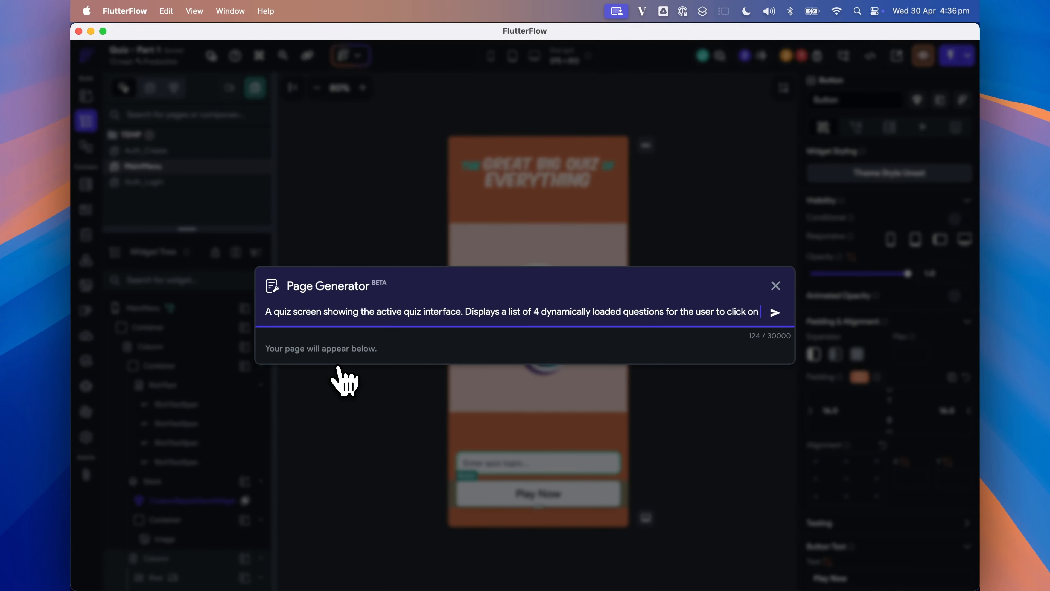
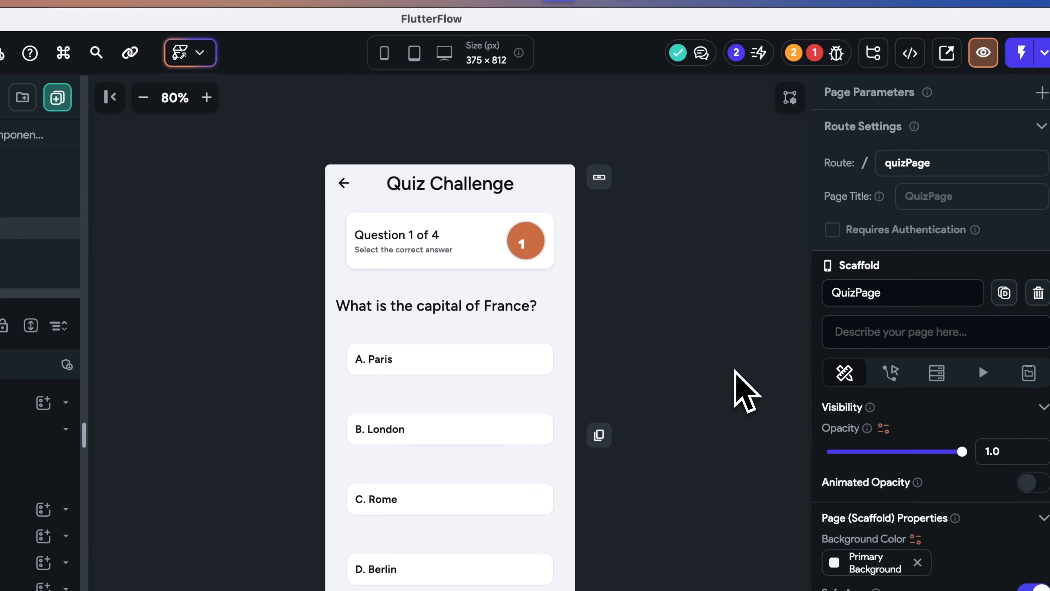
# On the MainMenu page, give the Play Now button an On Tap action that navigates to QuizPage.
pyautogui.click(736, 371)
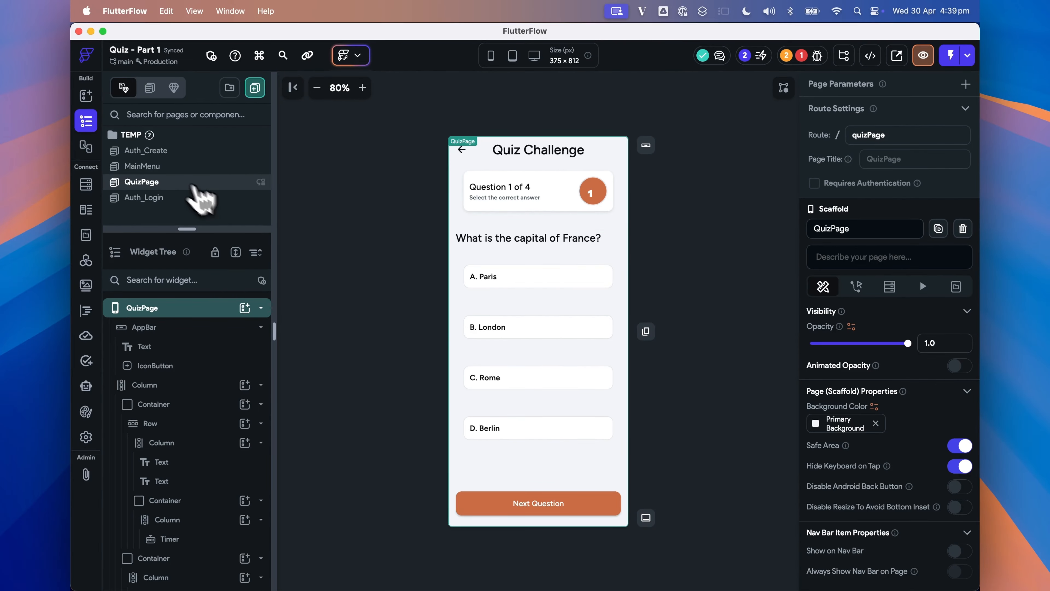
pyautogui.click(166, 168)
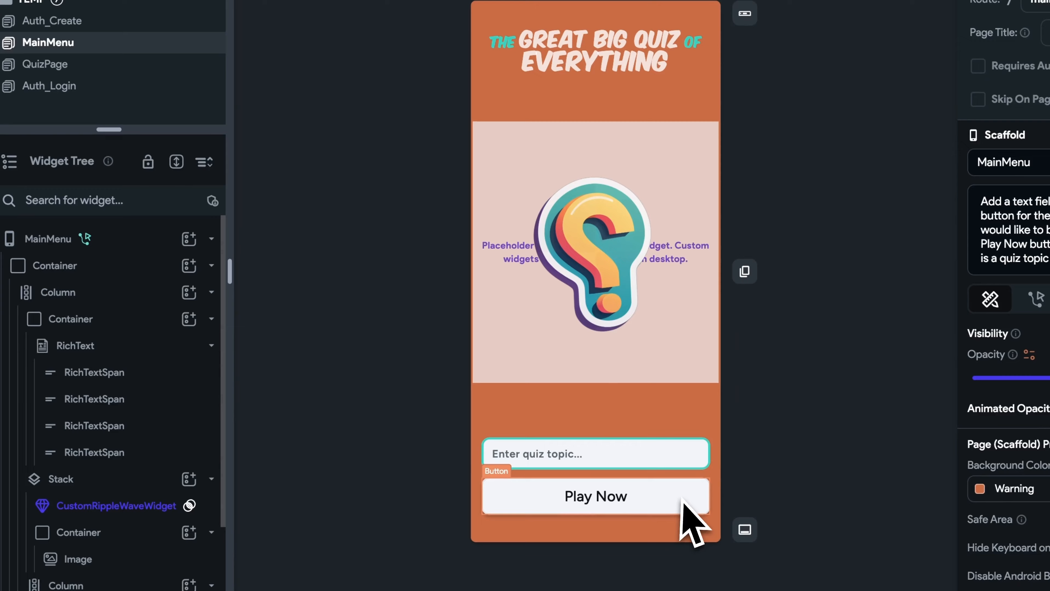
pyautogui.click(723, 559)
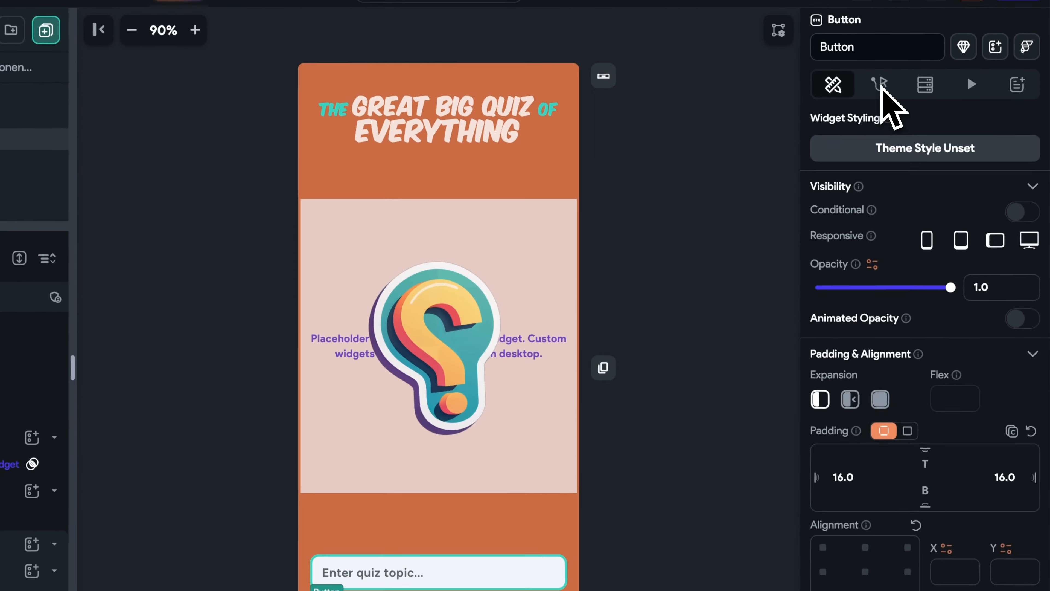
pyautogui.click(879, 85)
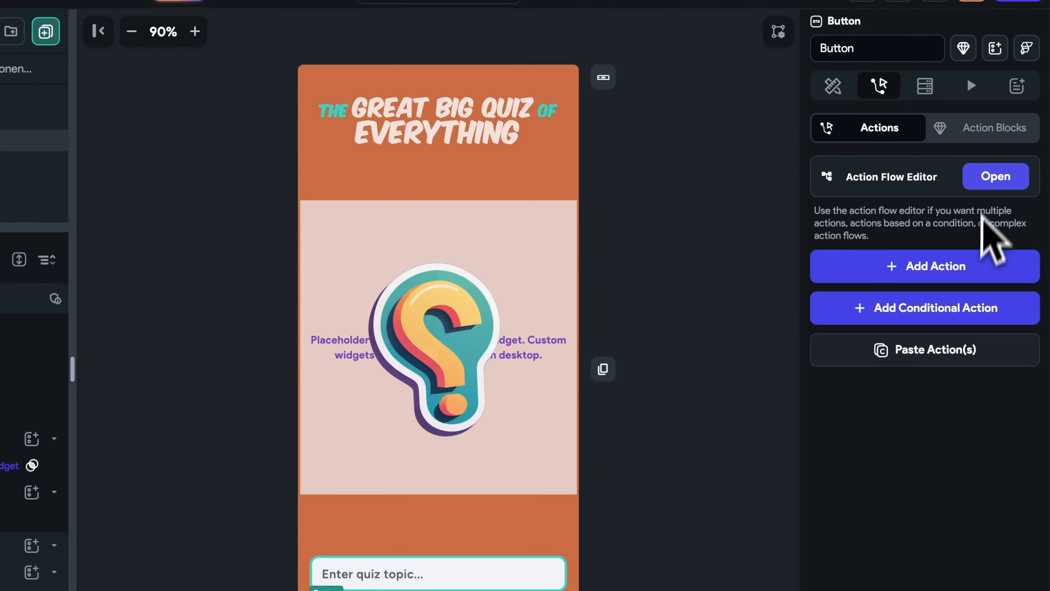
pyautogui.click(980, 267)
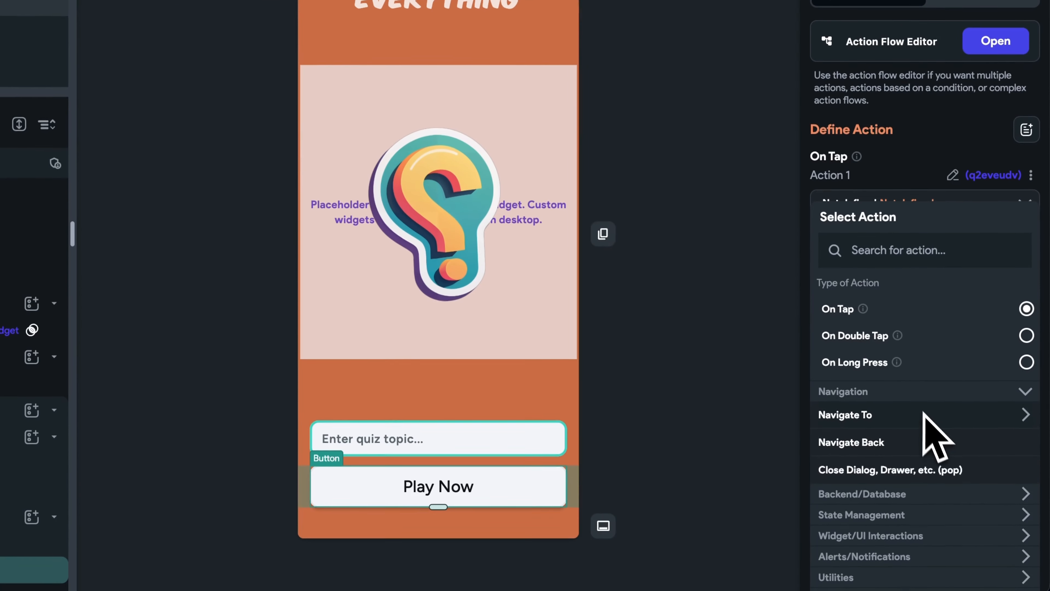
pyautogui.click(920, 475)
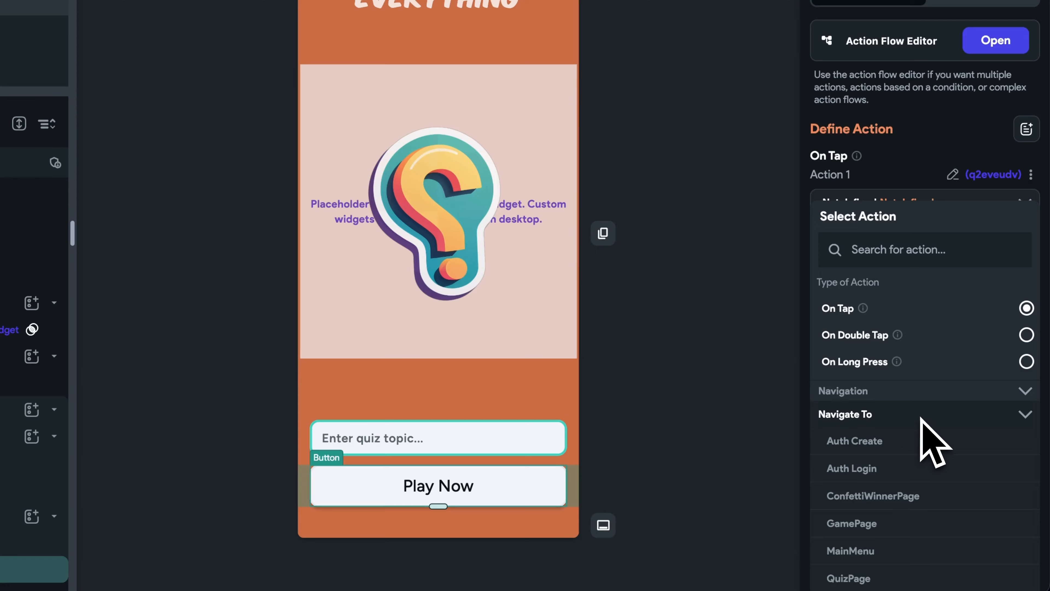
pyautogui.scroll(-3, 930, 438)
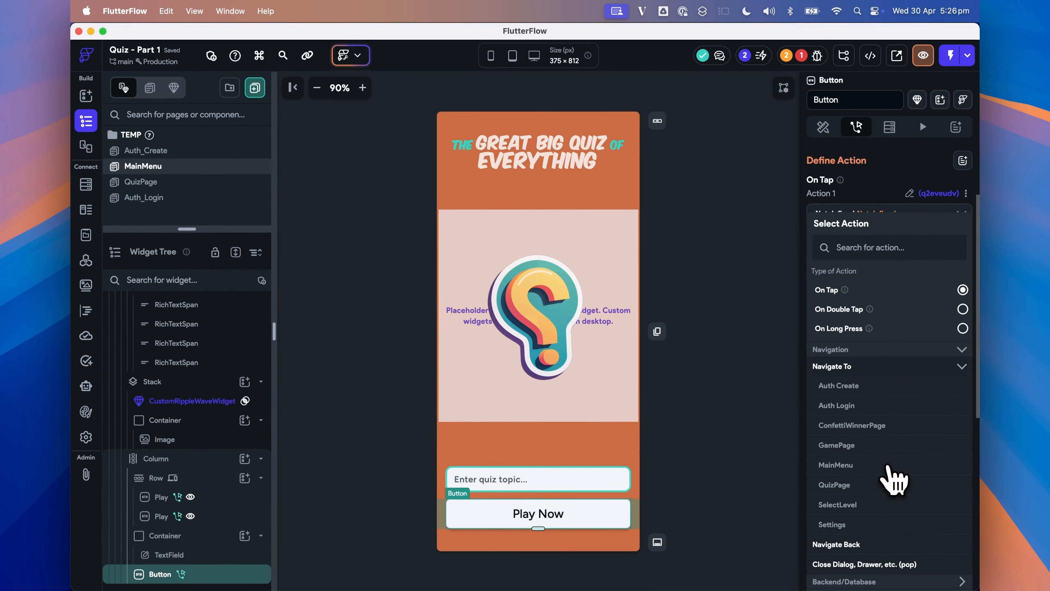
pyautogui.click(851, 488)
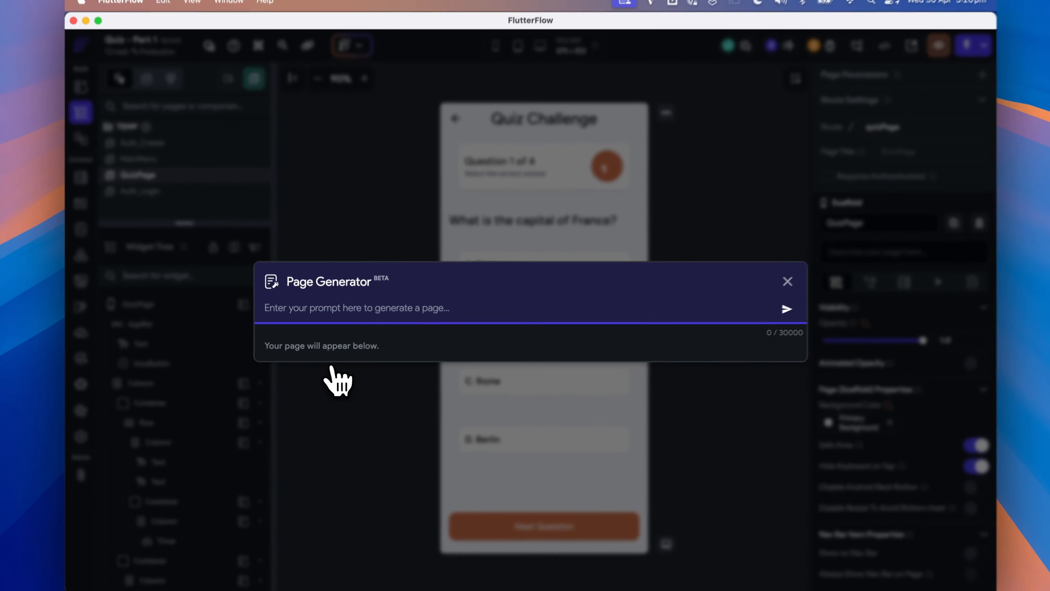
# Generate a page with AI from a prompt for a post-quiz results summary with final score, level retake at 2 or fewer correct, otherwise AI-generated next topics.
pyautogui.write('A')
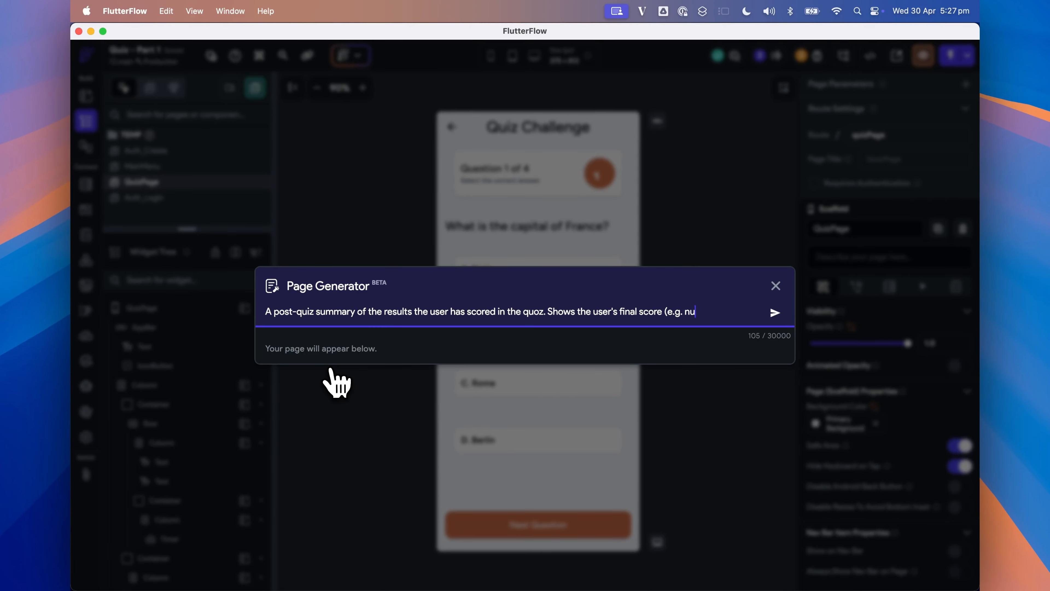
pyautogui.write('incorrec')
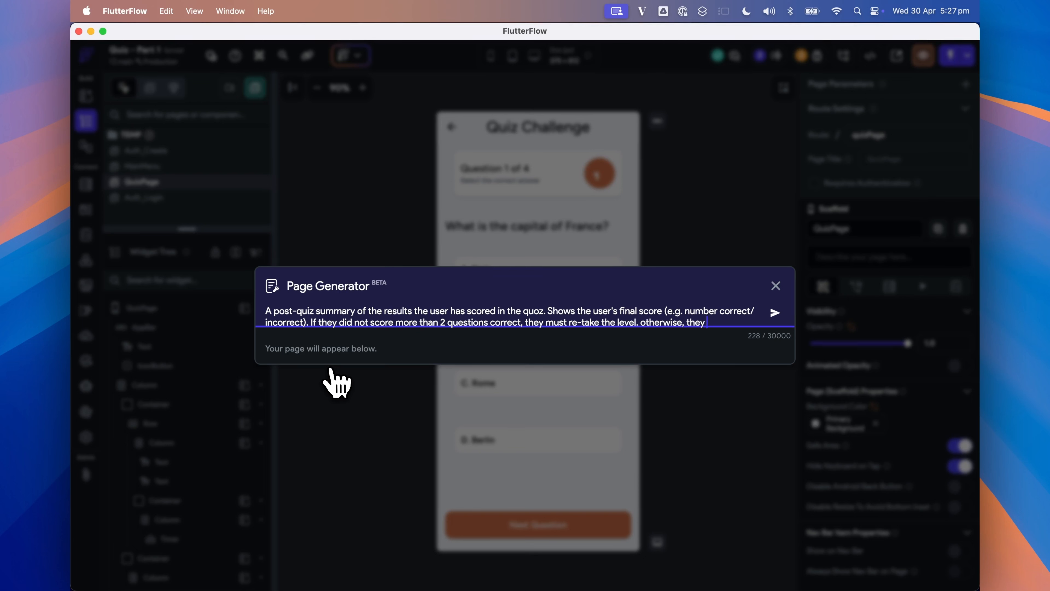
pyautogui.write('vided with a ai generated list of new topics to choose from for their next round.')
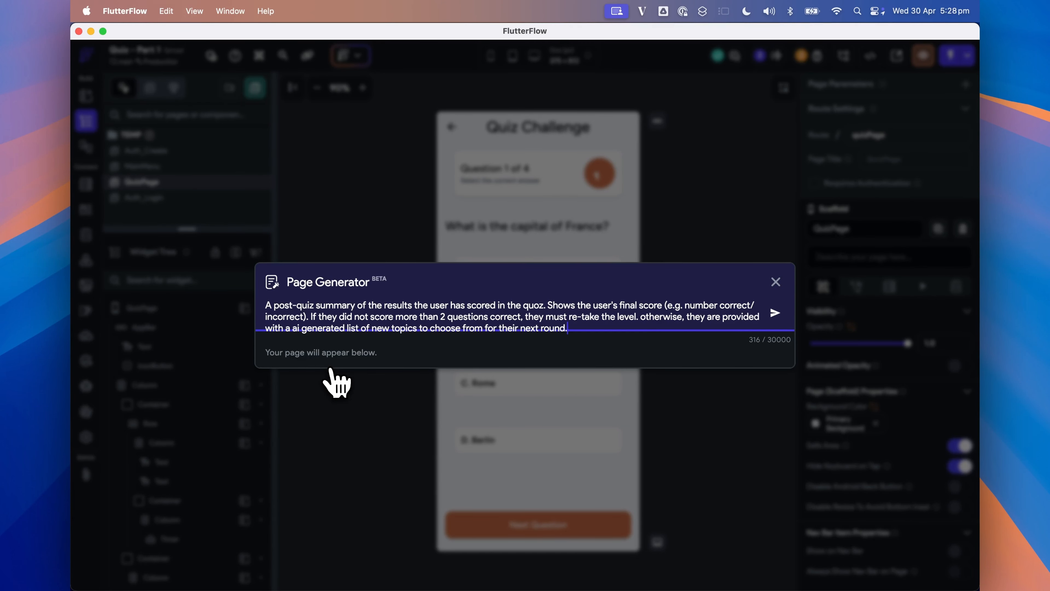
pyautogui.press('Return')
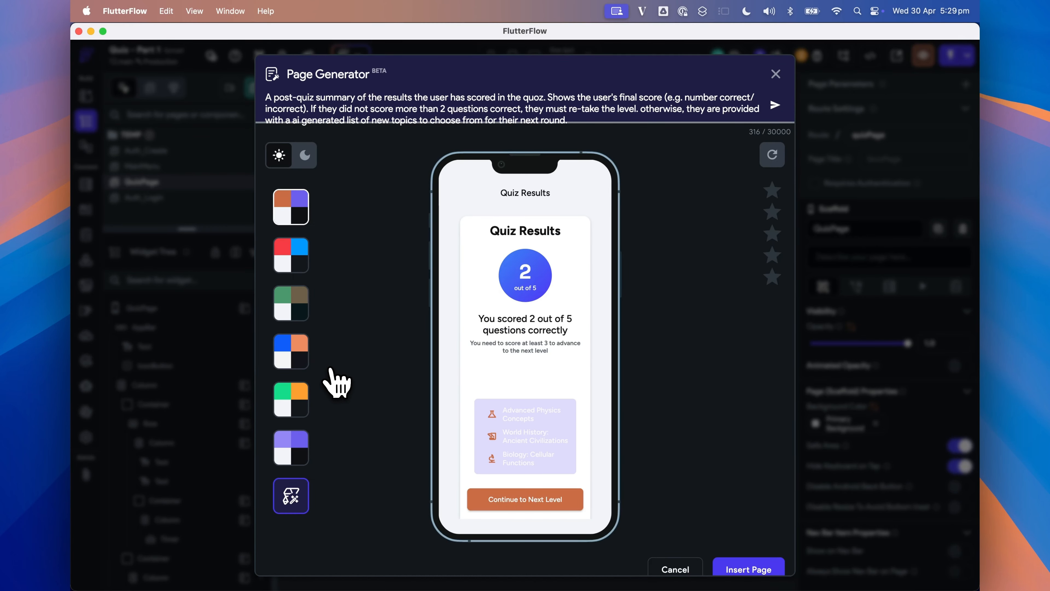
# Insert the generated quiz results page as ResultsScreen, skip the page rating and close the page generator.
pyautogui.click(746, 567)
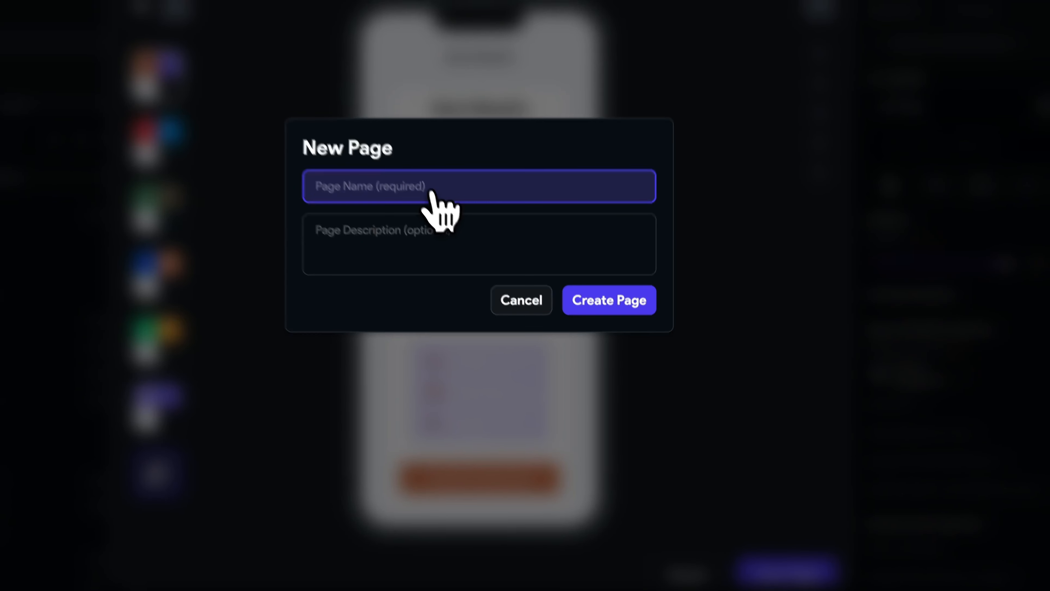
pyautogui.write('ResultsScreen')
pyautogui.click(625, 371)
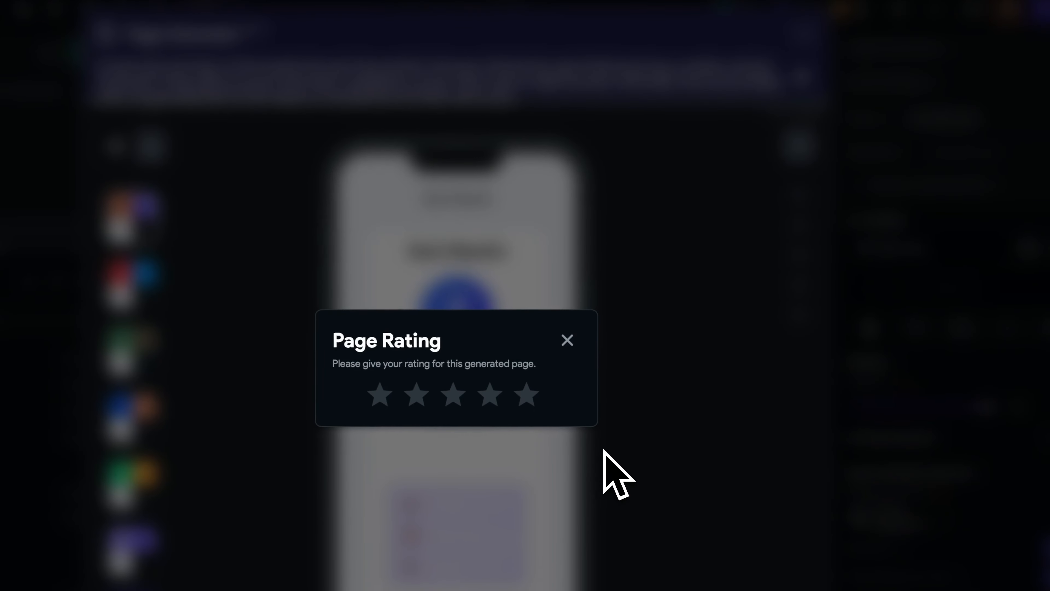
pyautogui.click(523, 322)
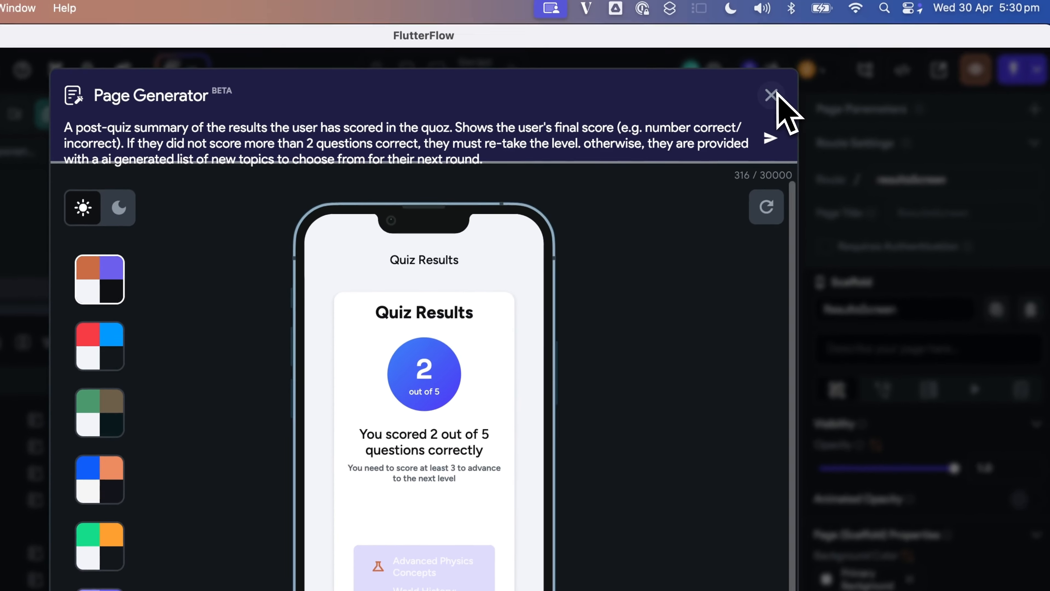
pyautogui.click(798, 43)
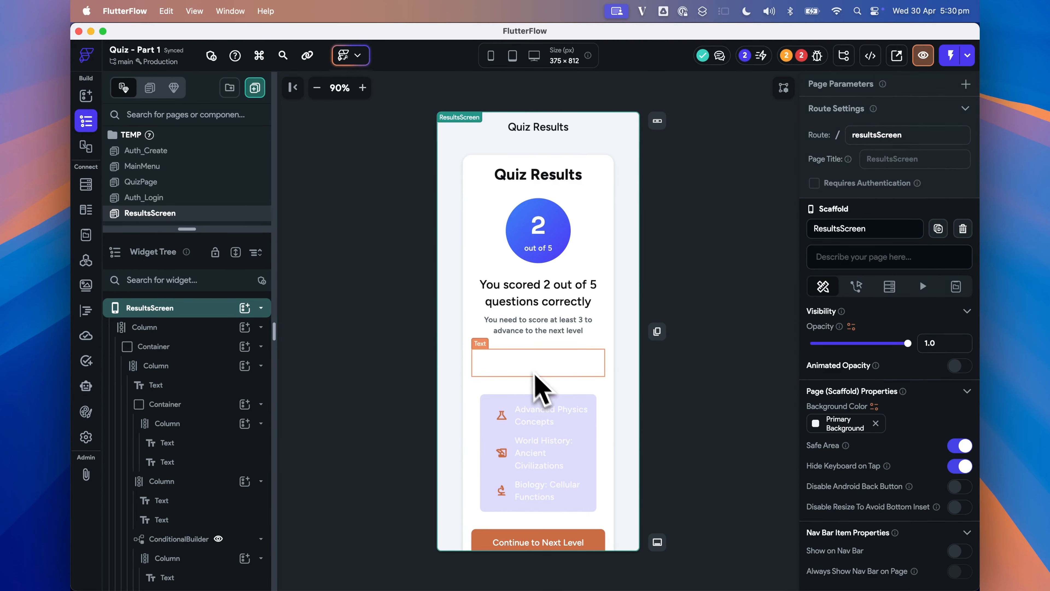
# Set the text color of the "Great job! Choose your next topic:" text to the Primary Text theme color.
pyautogui.click(529, 366)
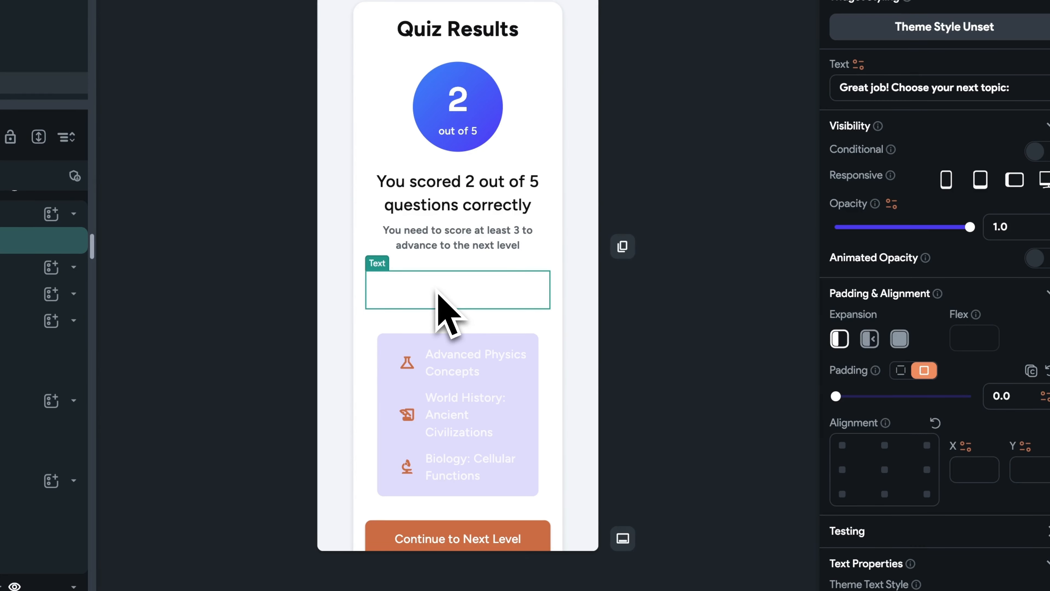
pyautogui.scroll(-5, 949, 387)
pyautogui.click(955, 518)
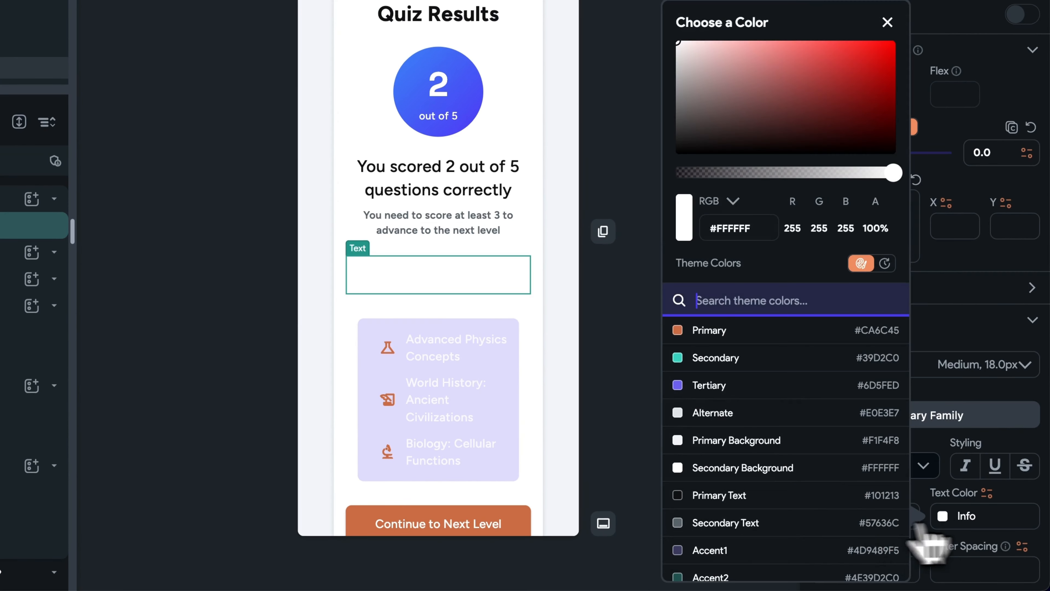
pyautogui.click(718, 545)
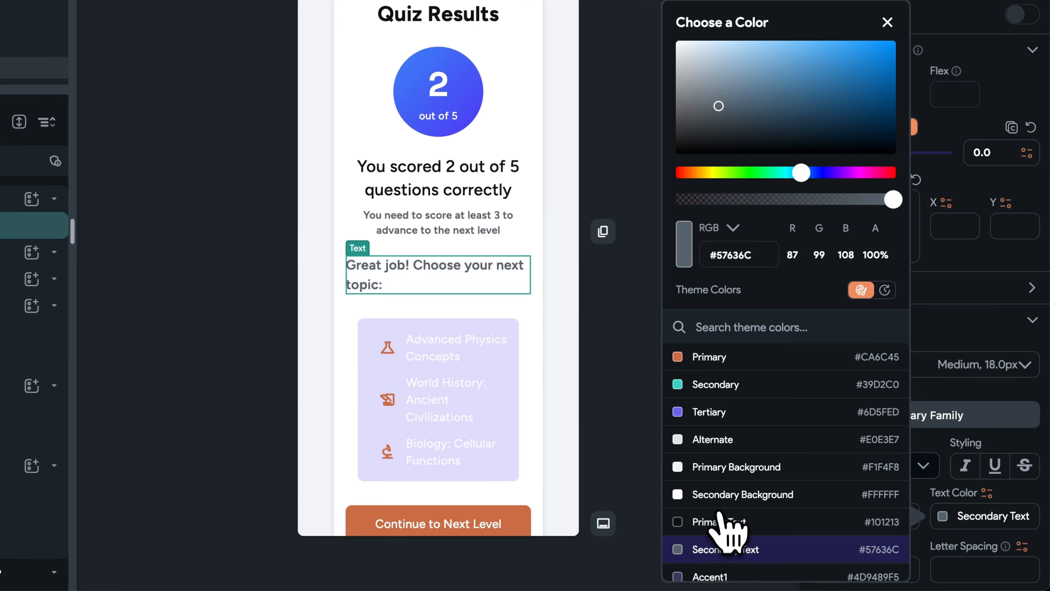
pyautogui.click(720, 517)
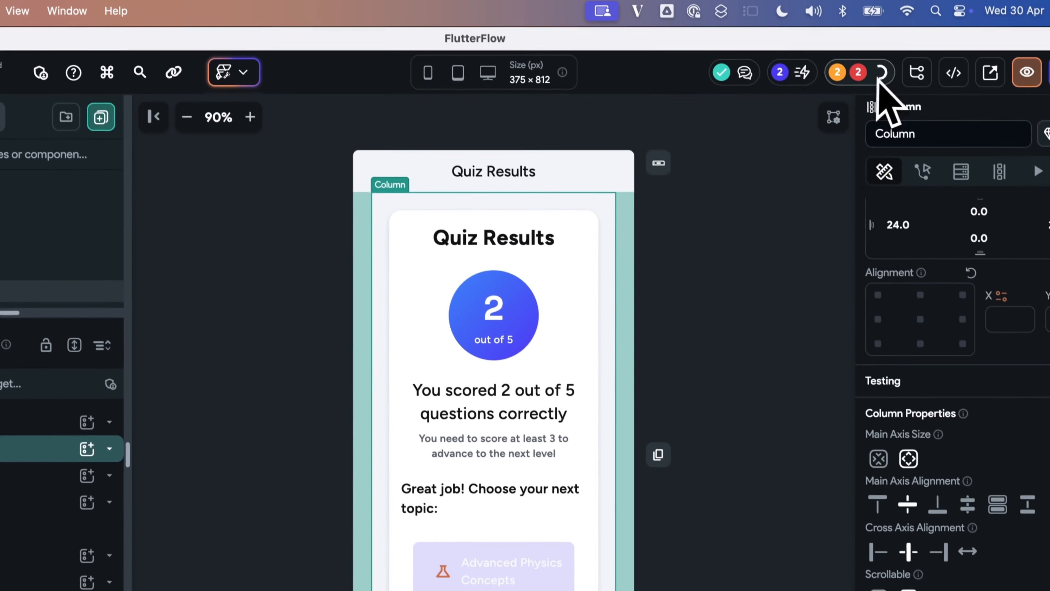
# Collapse both ConditionalBuilders flagged in the project errors and add an unset first condition to the one holding the "Great job!" column.
pyautogui.click(882, 80)
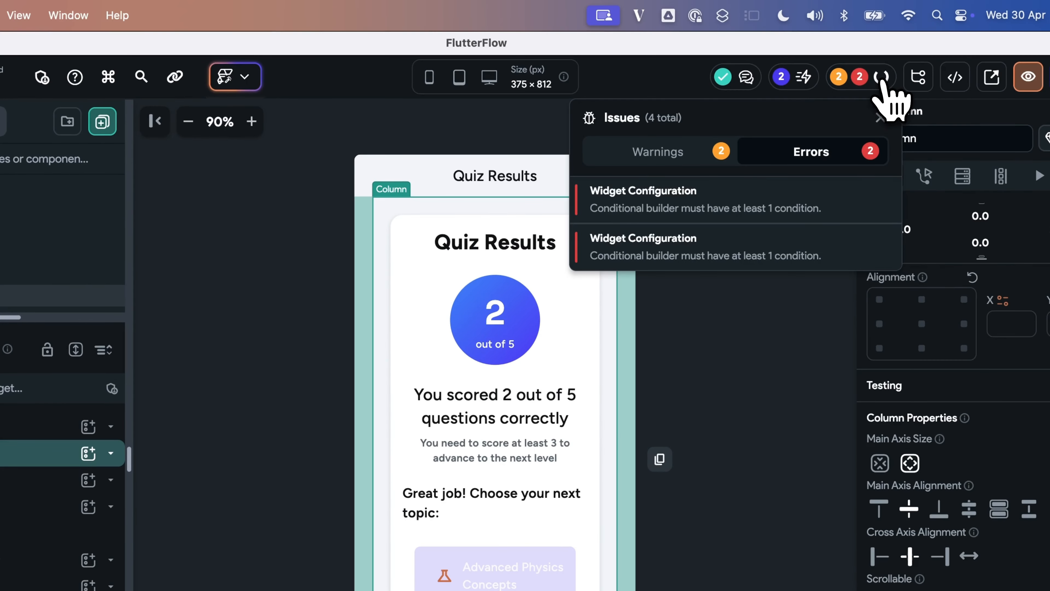
pyautogui.click(825, 205)
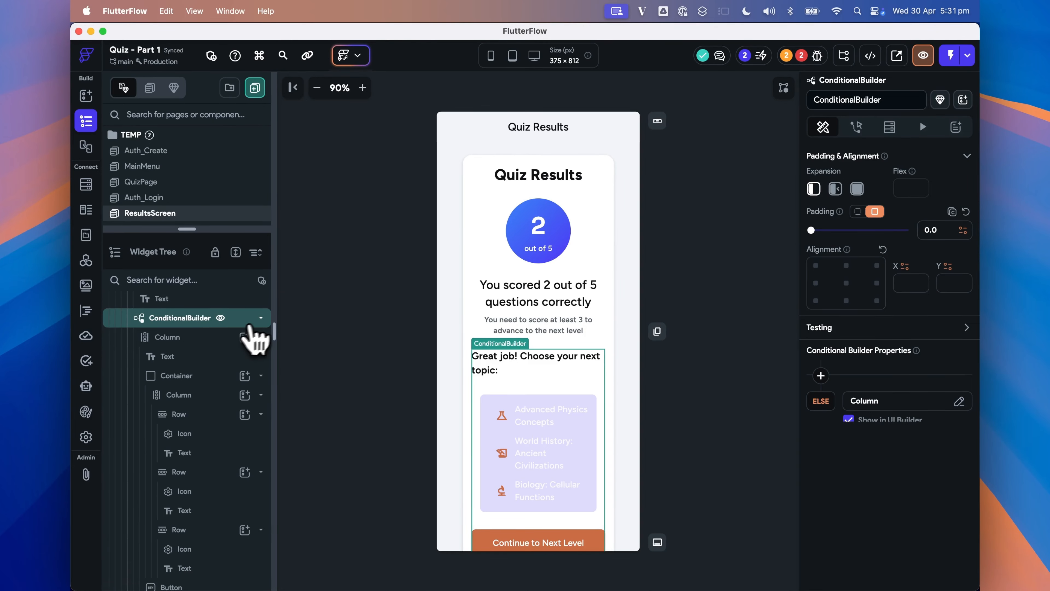
pyautogui.click(260, 317)
pyautogui.click(181, 338)
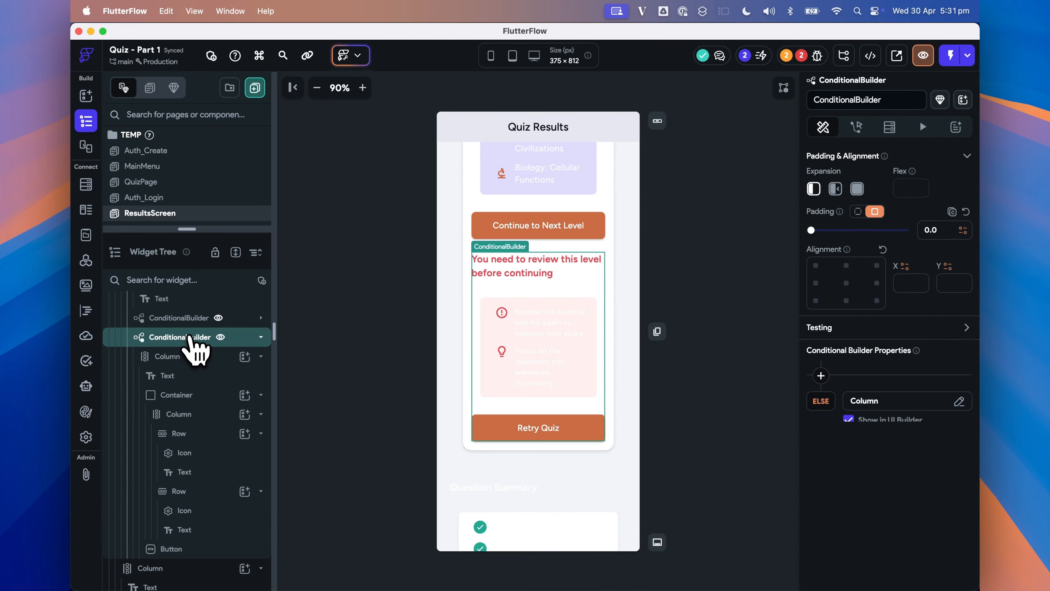
pyautogui.click(260, 336)
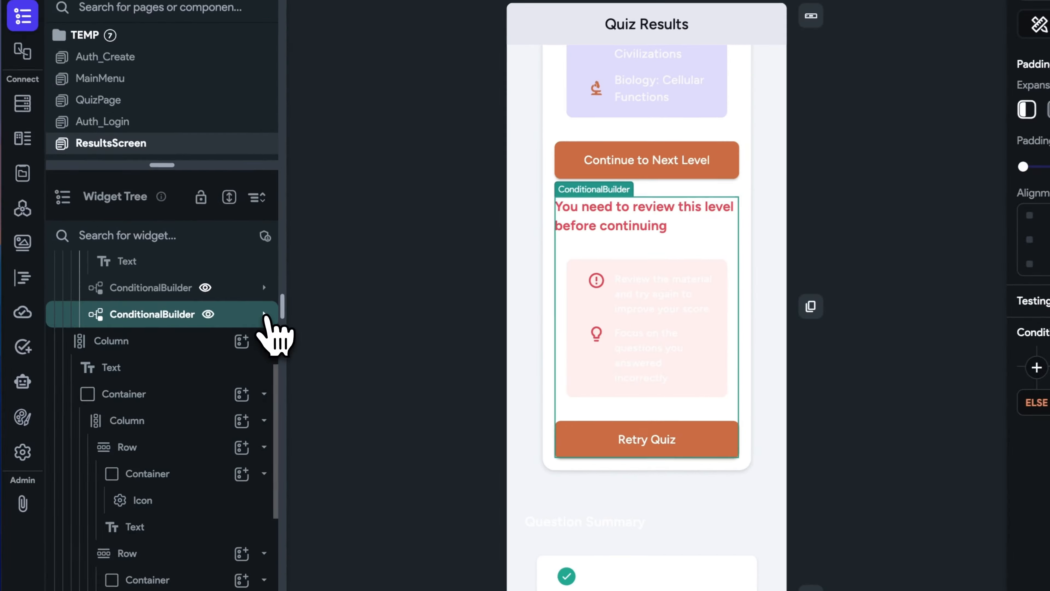
pyautogui.click(188, 356)
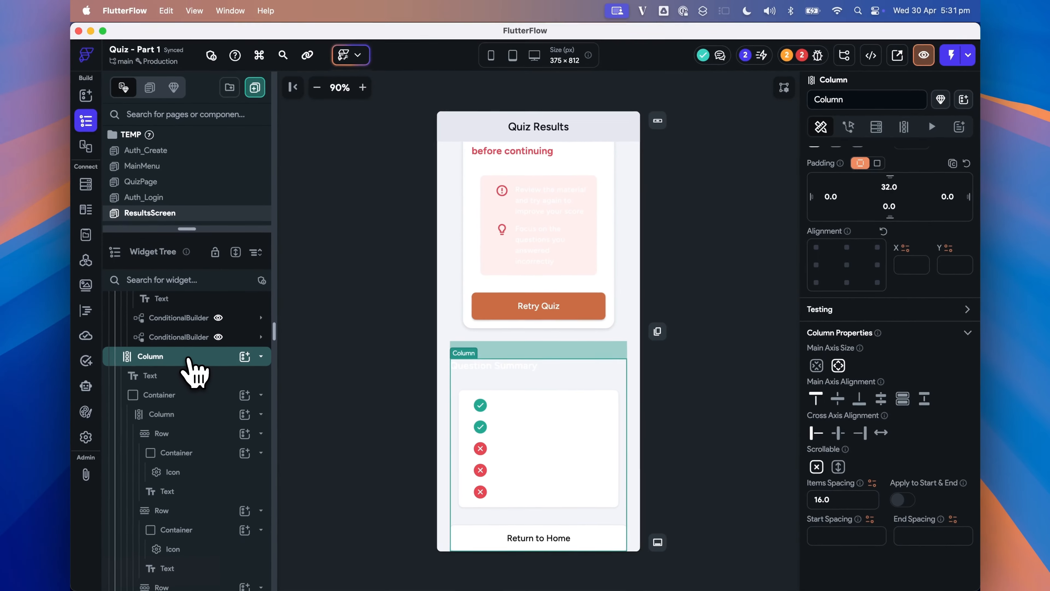
pyautogui.click(150, 287)
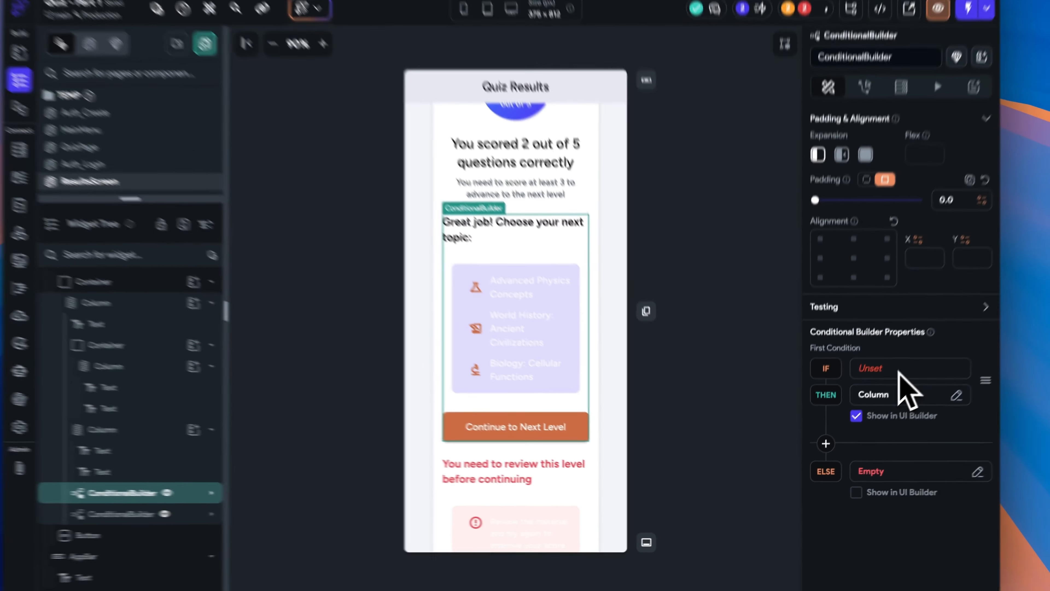
pyautogui.scroll(4, 887, 385)
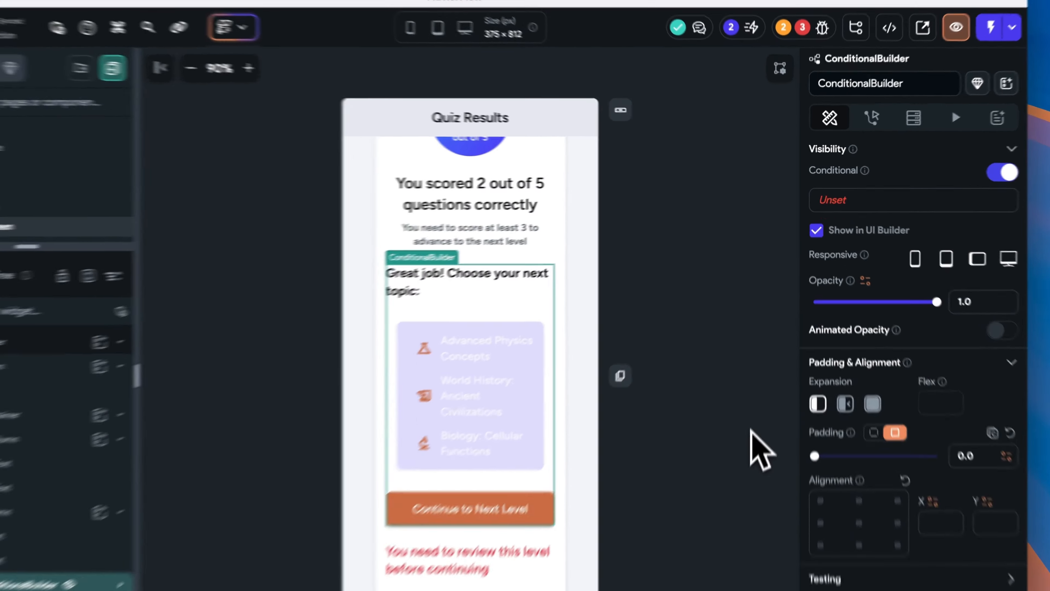
# Define a required page parameter named correctAnswers of type Integer on ResultsScreen.
pyautogui.click(762, 377)
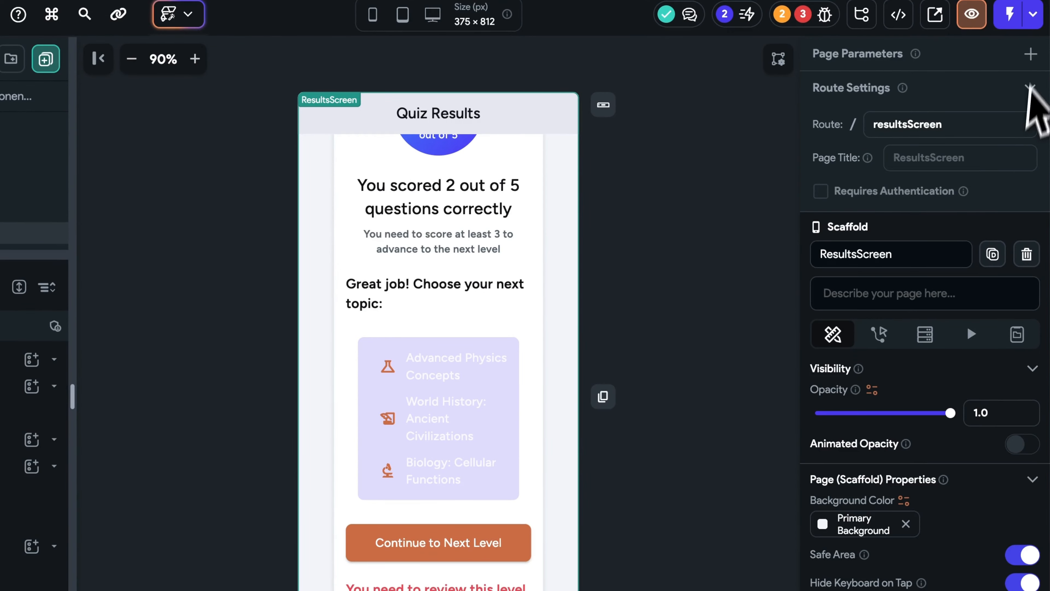
pyautogui.click(978, 86)
pyautogui.click(947, 147)
pyautogui.write('corr')
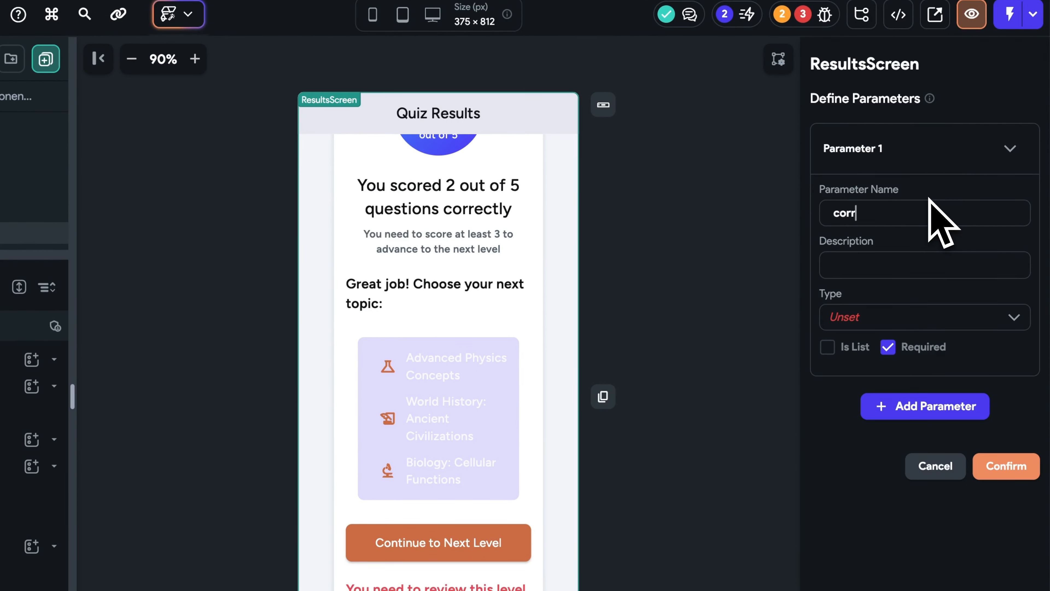
pyautogui.write('ectAnswers')
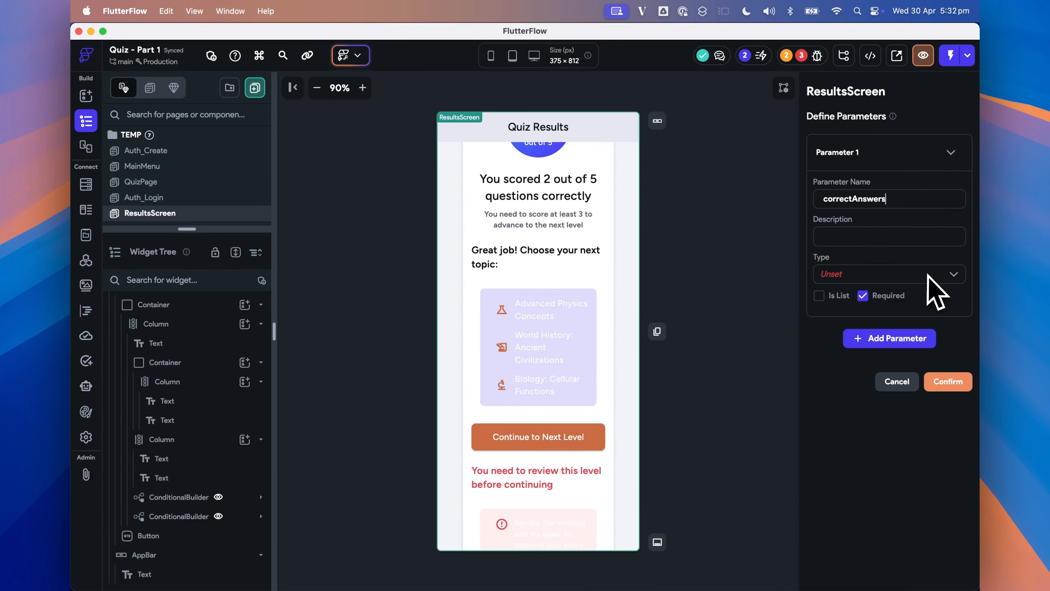
pyautogui.click(938, 318)
pyautogui.click(901, 272)
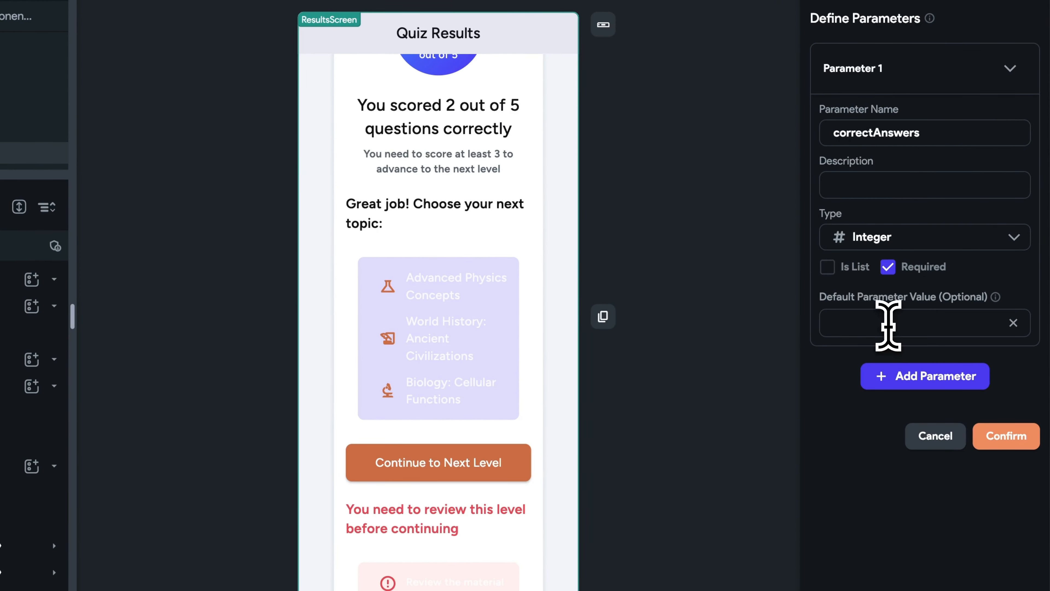
pyautogui.click(1019, 437)
# Give the "Great job!" ConditionalBuilder's IF a single condition with the correctAnswers page parameter as its first value.
pyautogui.scroll(-3, 167, 418)
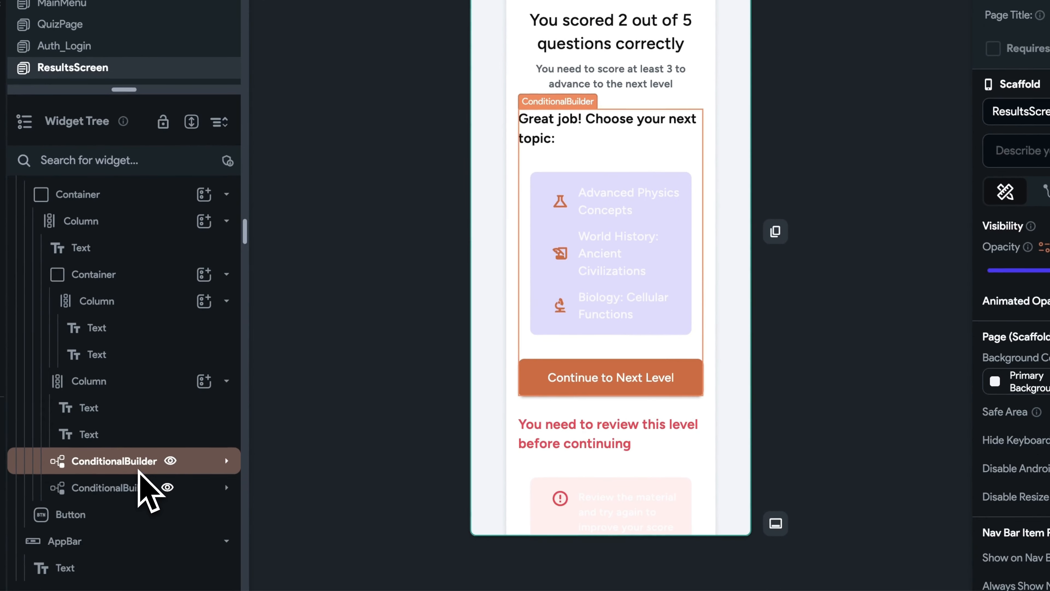
pyautogui.click(106, 463)
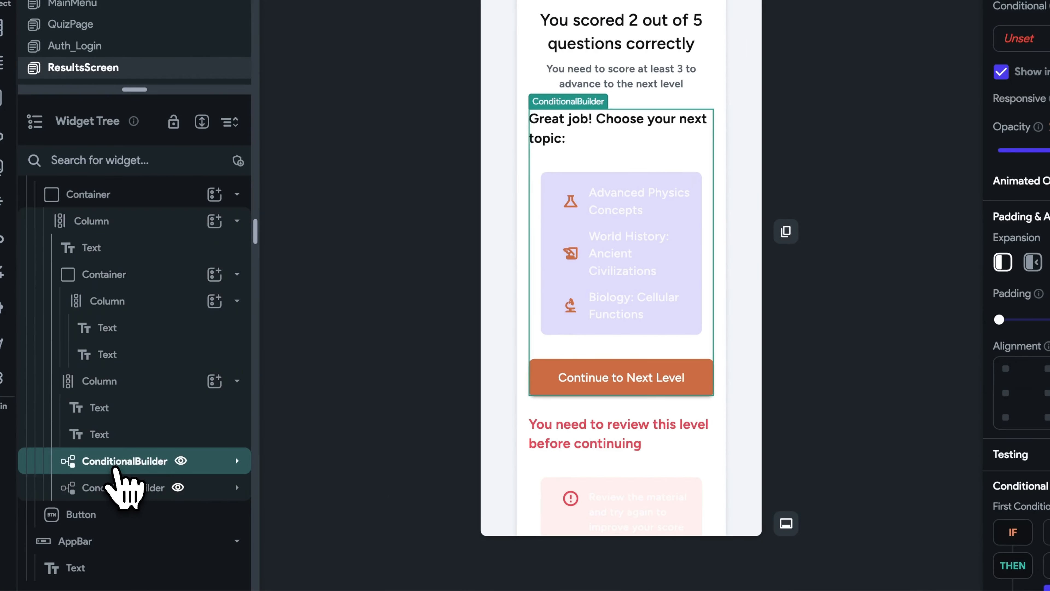
pyautogui.click(1047, 533)
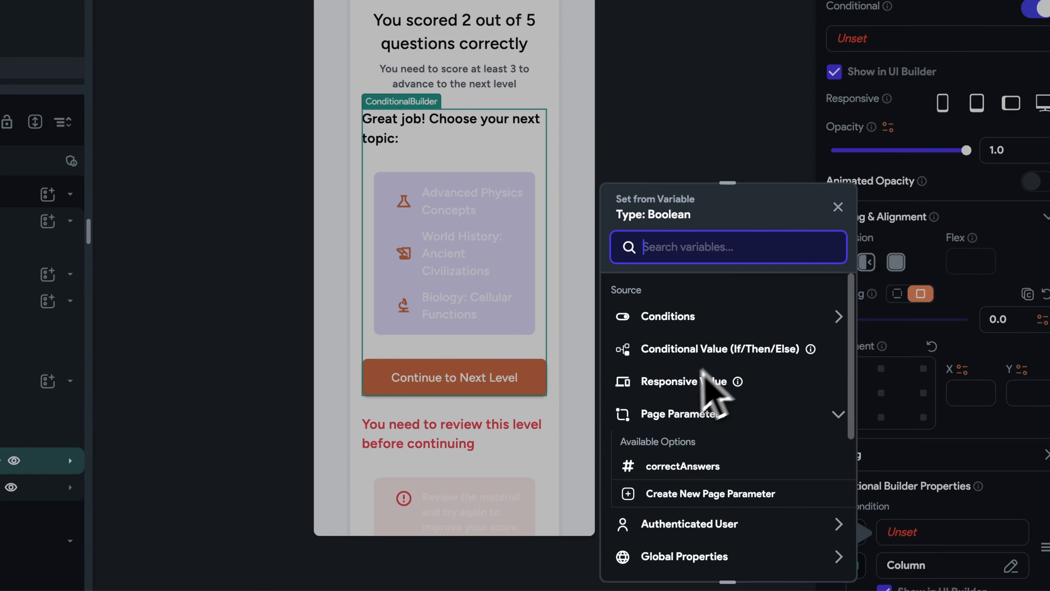
pyautogui.click(746, 318)
pyautogui.click(680, 366)
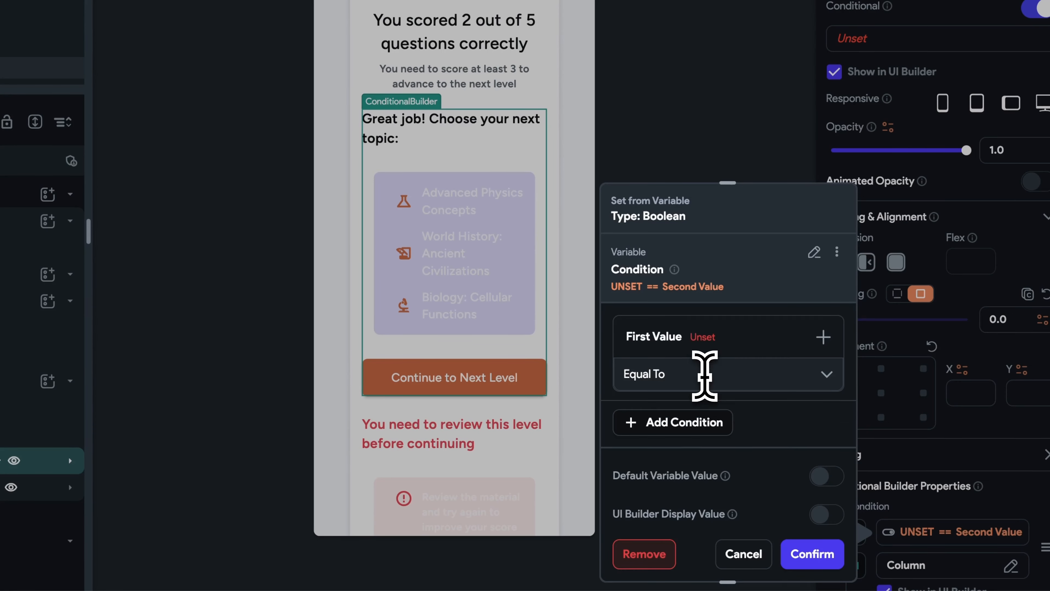
pyautogui.click(710, 343)
pyautogui.click(698, 372)
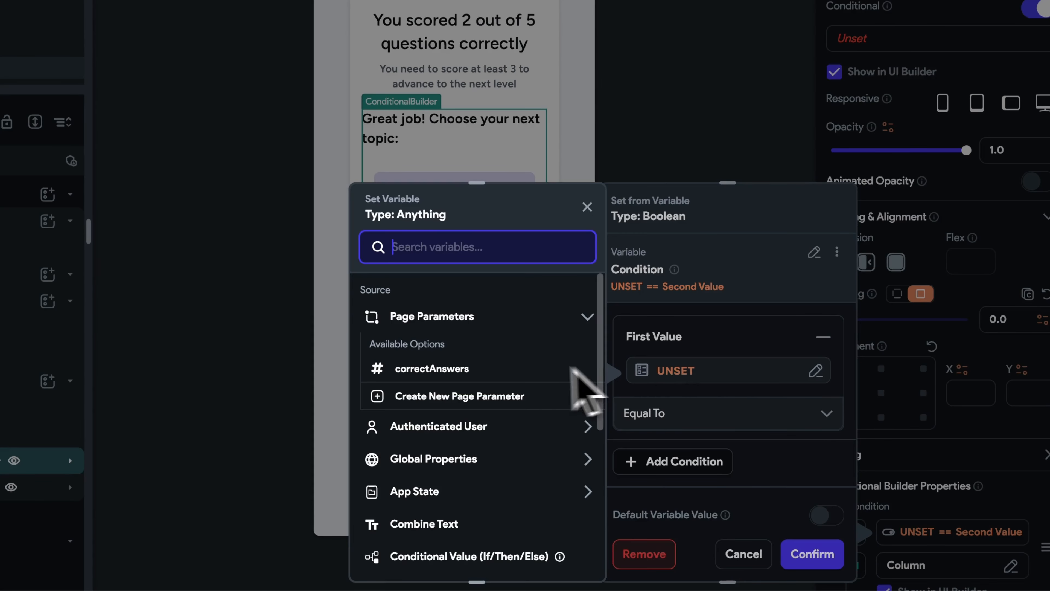
pyautogui.click(475, 368)
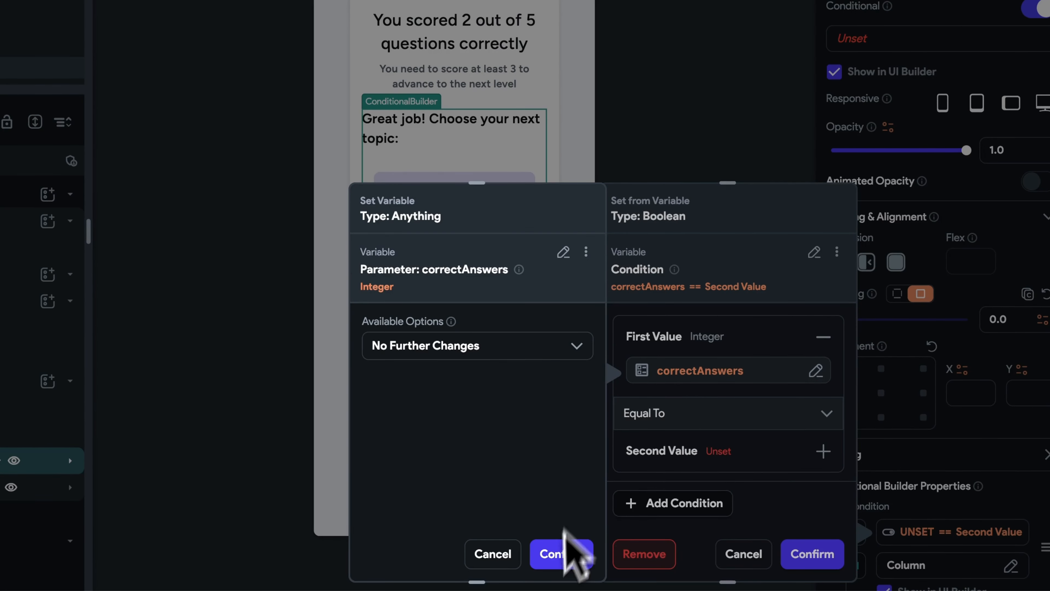
pyautogui.click(565, 554)
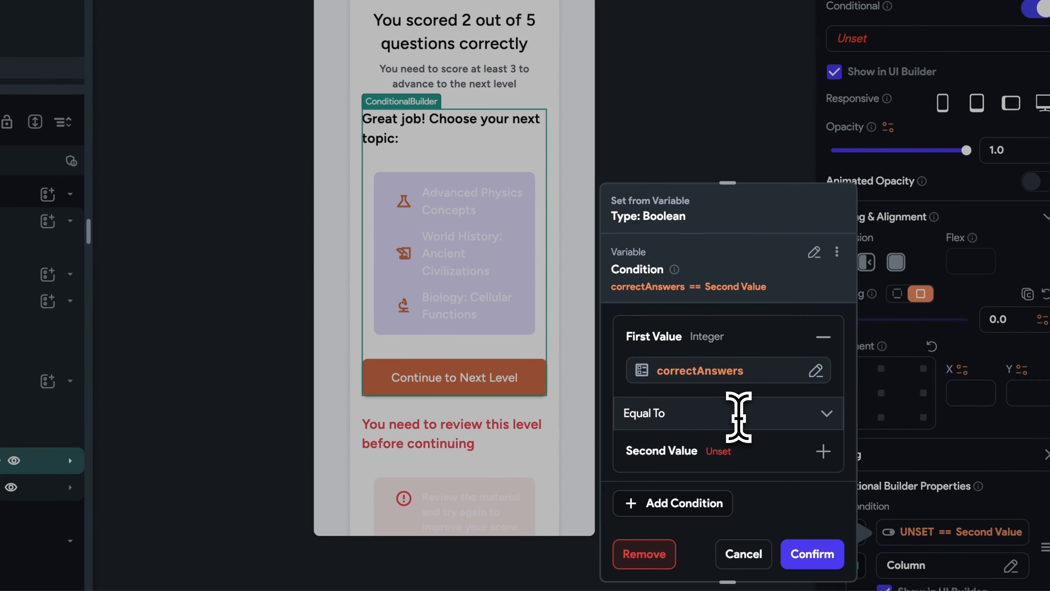
# Complete the IF condition with the Greater Than Or Equal To comparison and a second value of 3.
pyautogui.click(739, 414)
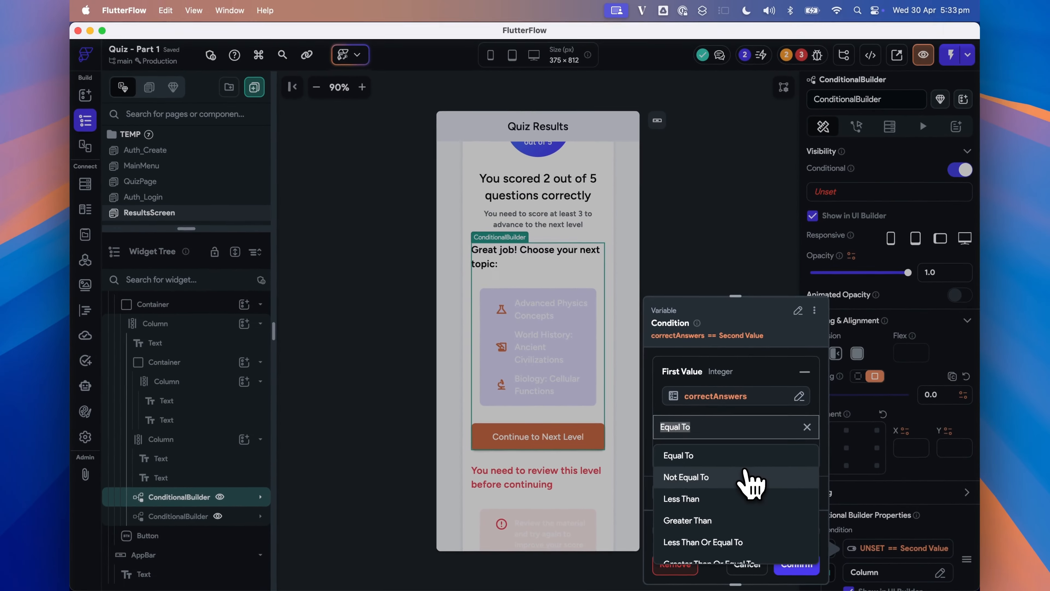
pyautogui.scroll(-3, 746, 439)
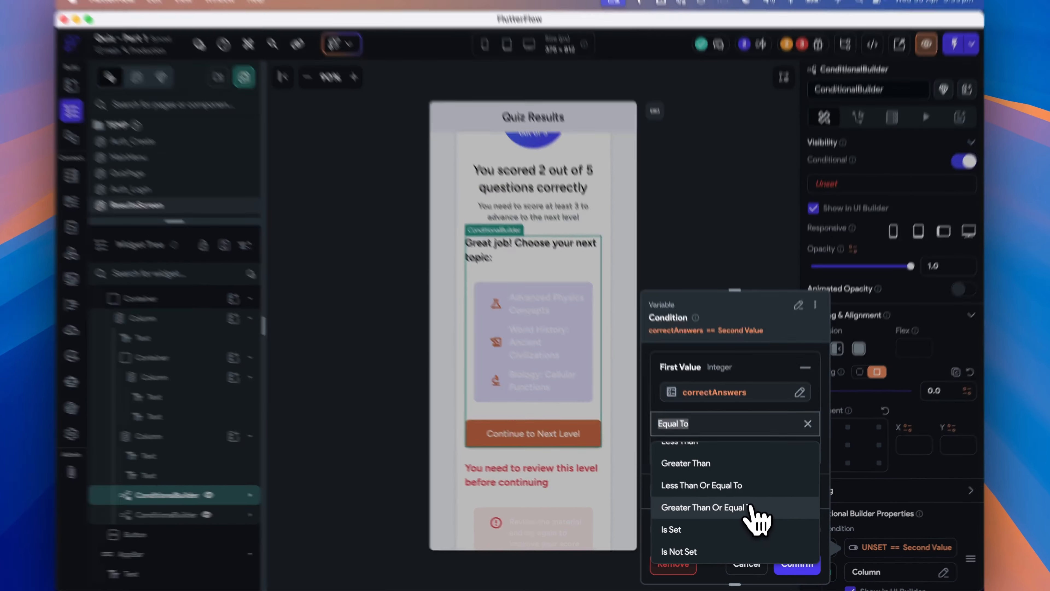
pyautogui.click(749, 513)
pyautogui.click(721, 455)
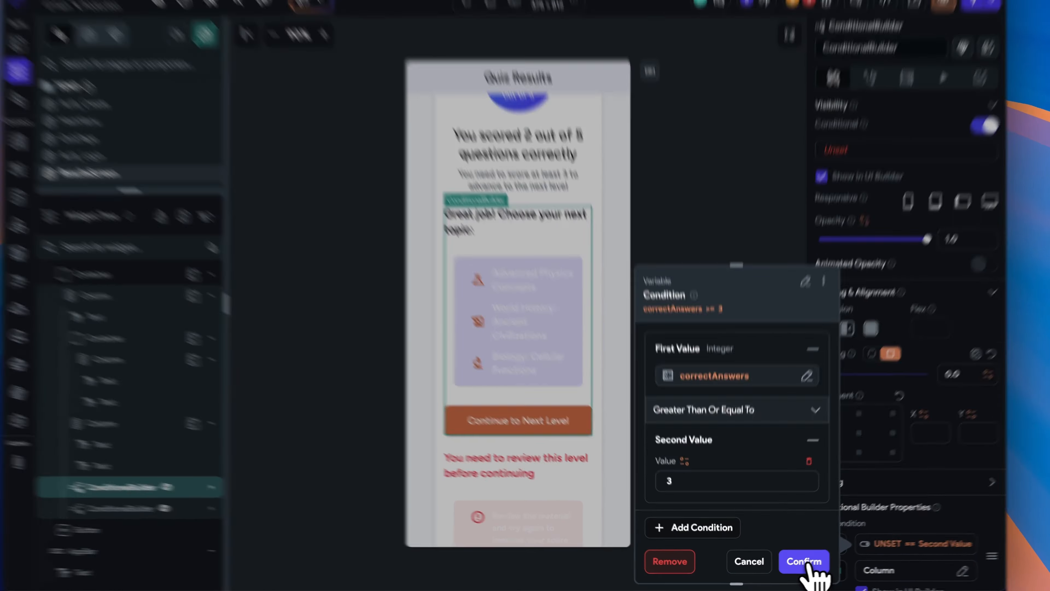
pyautogui.click(800, 570)
# Copy the "You need to review this level before continuing" column and paste it into the ELSE branch of the "Great job!" ConditionalBuilder.
pyautogui.scroll(-3, 884, 532)
pyautogui.scroll(-4, 940, 501)
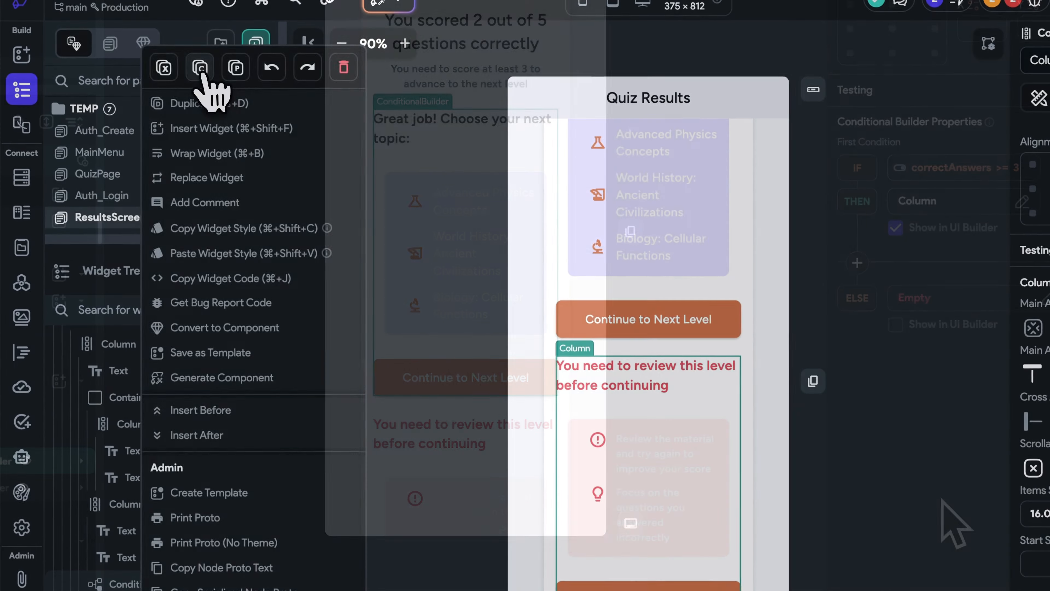
pyautogui.click(200, 69)
pyautogui.click(130, 464)
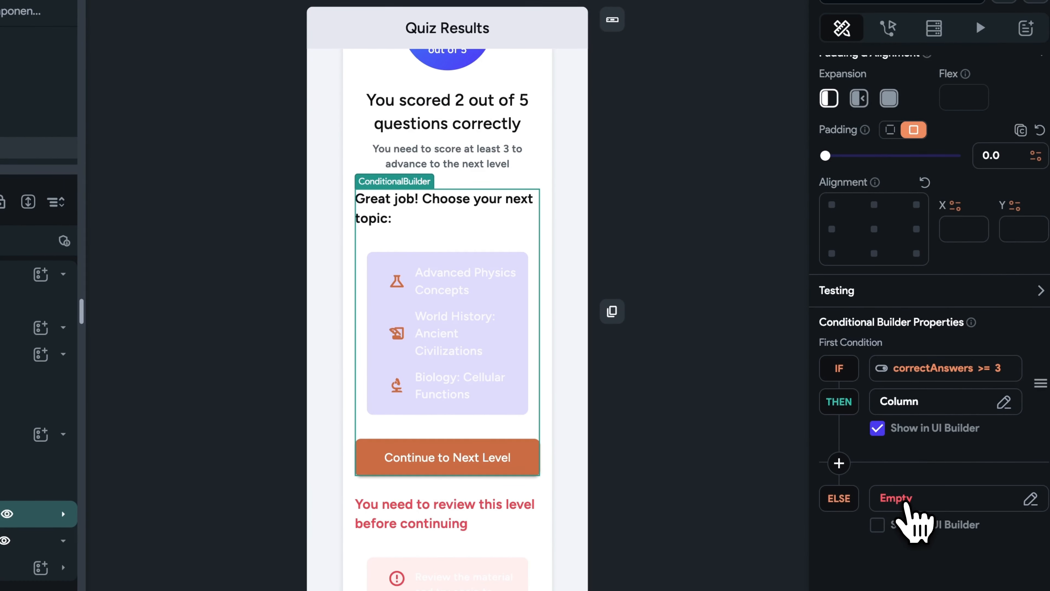
pyautogui.click(905, 502)
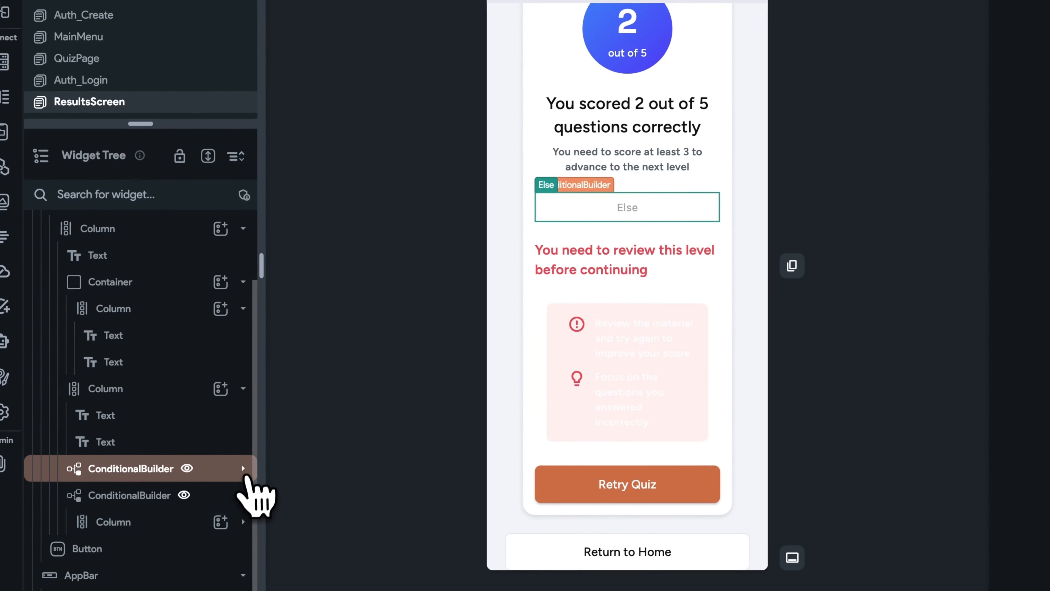
pyautogui.click(63, 515)
pyautogui.scroll(-5, 57, 536)
pyautogui.scroll(-4, 244, 504)
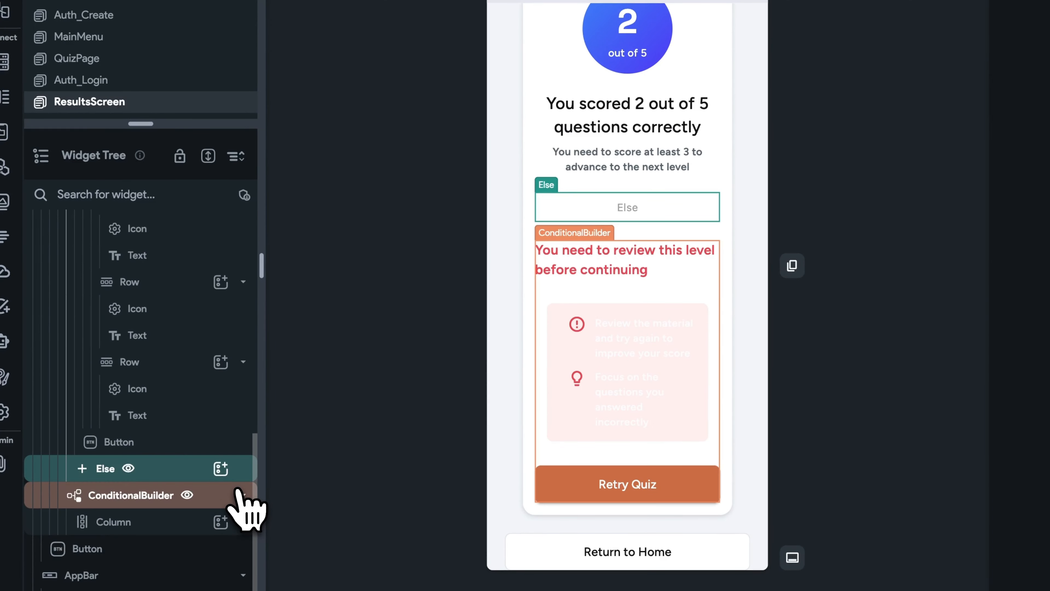
pyautogui.press('super+v')
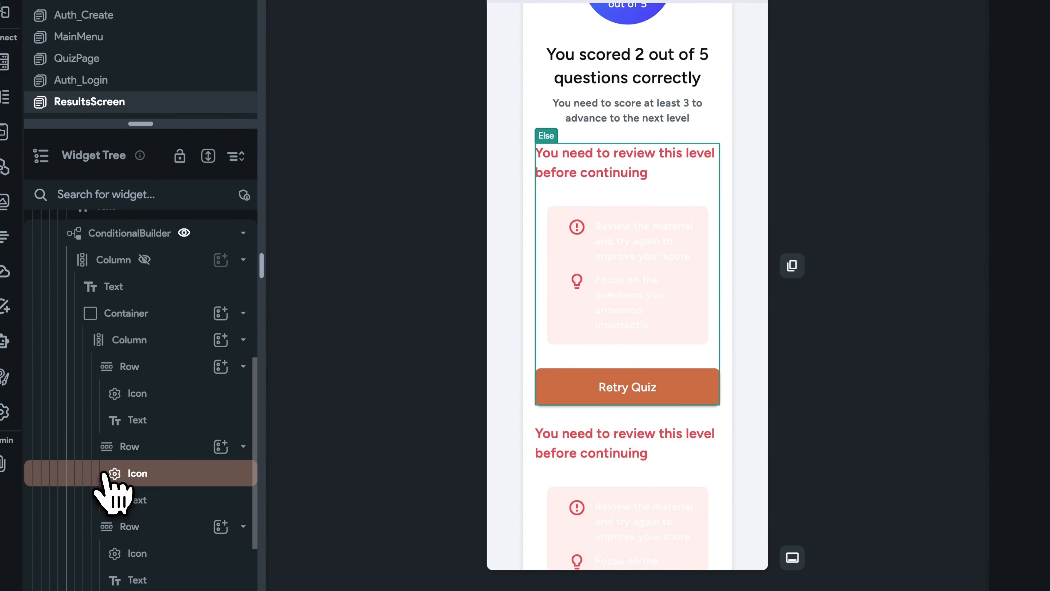
# Delete the redundant second ConditionalBuilder that holds the original review column.
pyautogui.scroll(-4, 236, 486)
pyautogui.rightClick(154, 499)
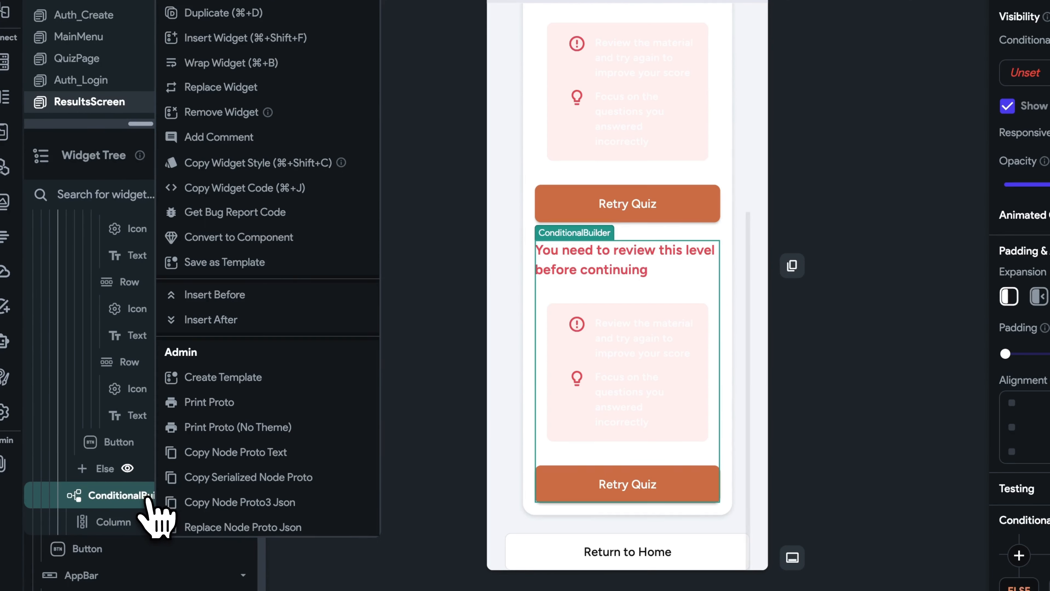
pyautogui.click(370, 76)
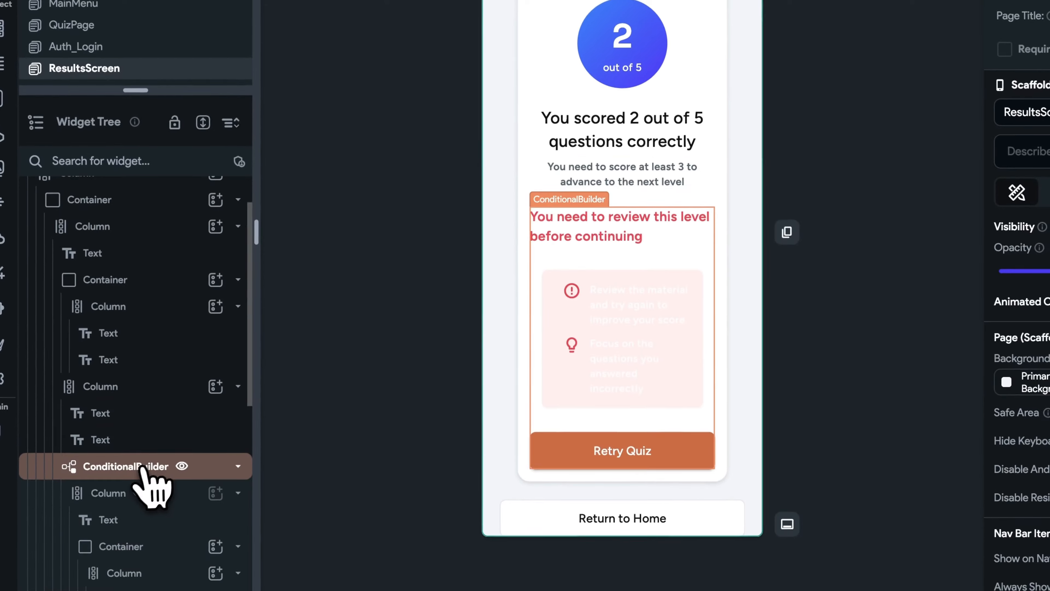
# Turn off conditional visibility on the remaining ConditionalBuilder and show its "Great job!" column in the UI builder.
pyautogui.click(143, 468)
pyautogui.click(1023, 139)
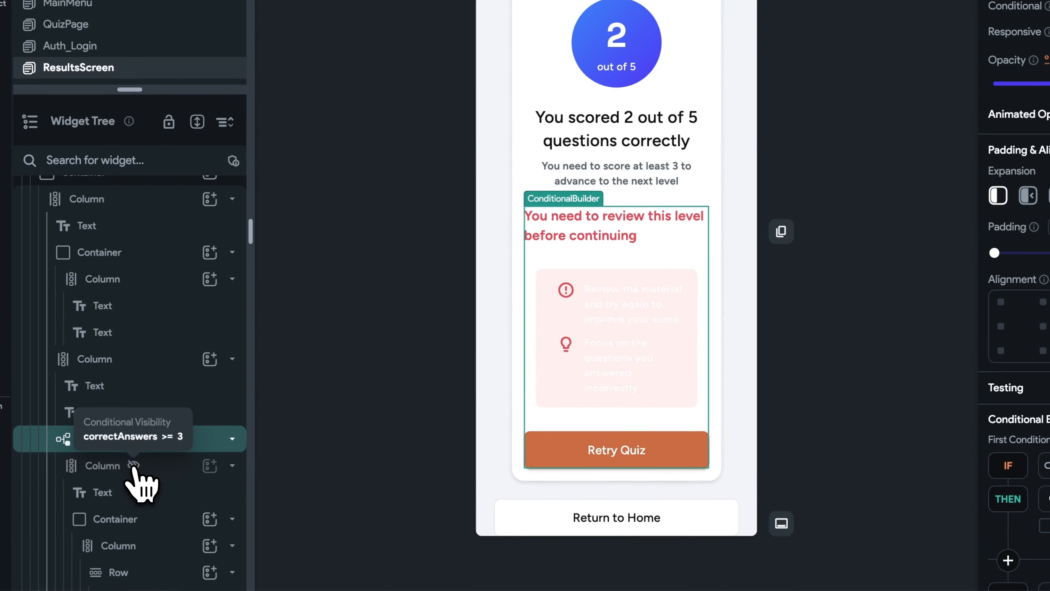
pyautogui.click(133, 467)
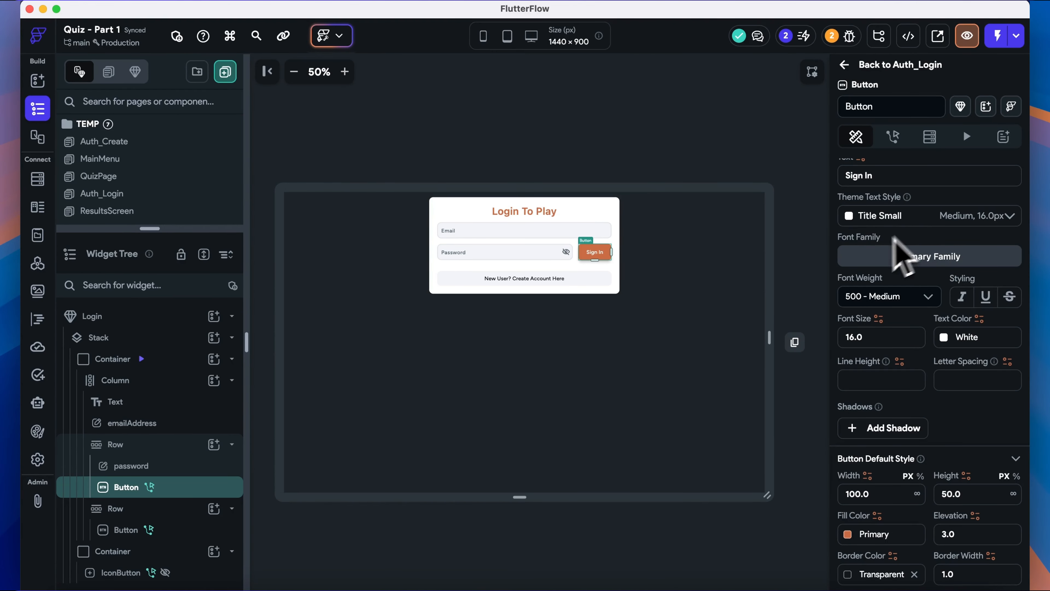
# Create a theme widget of type Button named ButtonPrimary in the theme settings.
pyautogui.click(37, 432)
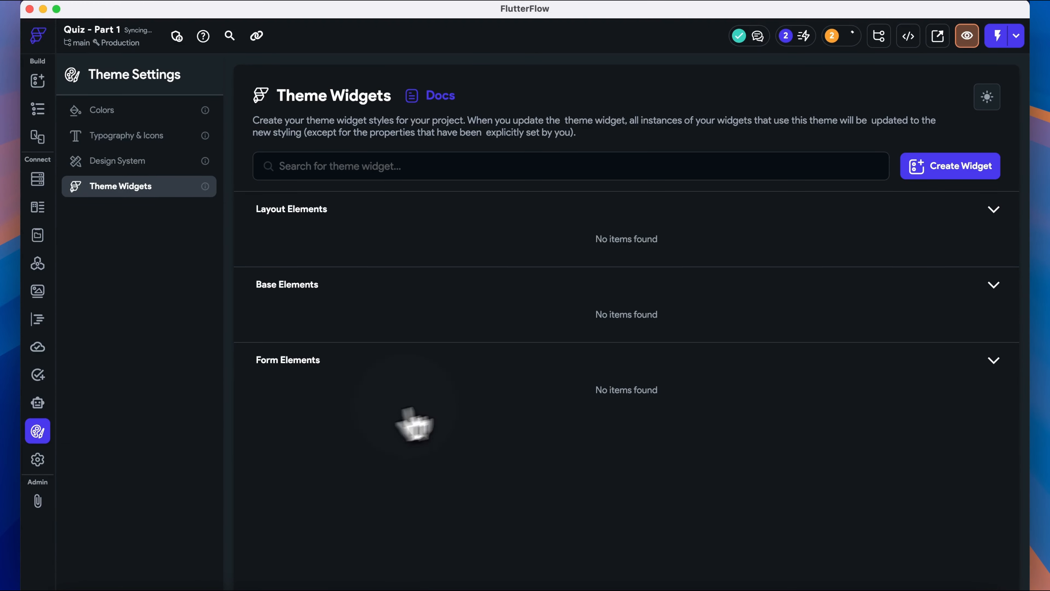
pyautogui.click(982, 168)
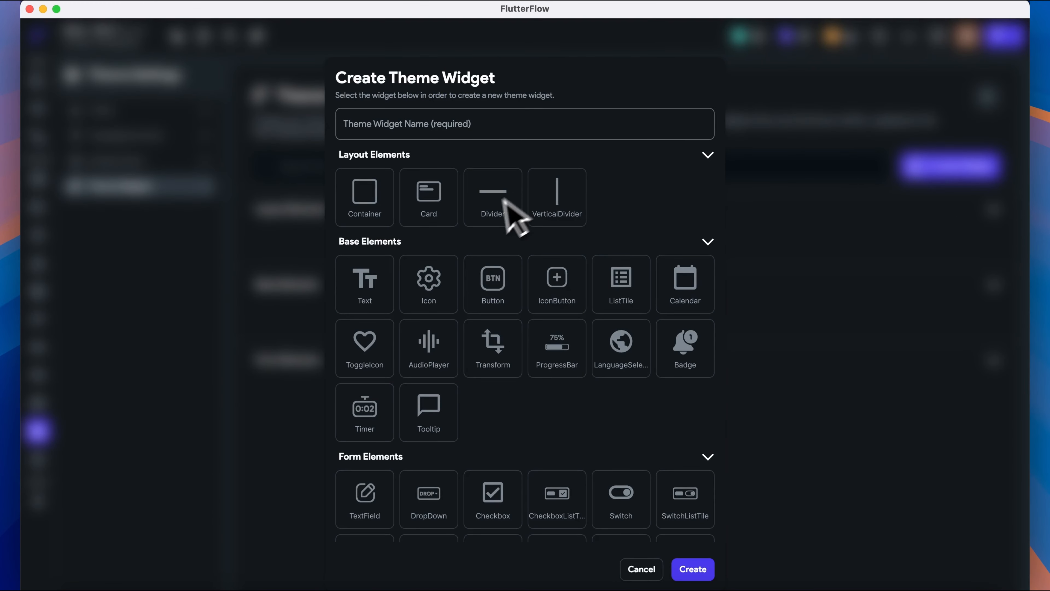
pyautogui.click(492, 281)
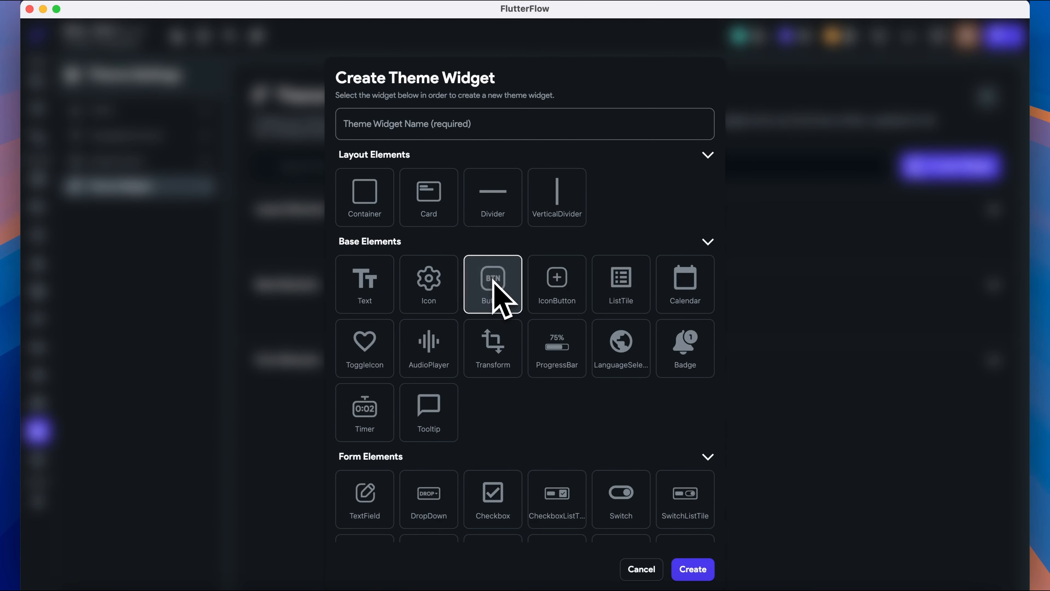
pyautogui.click(429, 126)
pyautogui.write('ButtonPrimary')
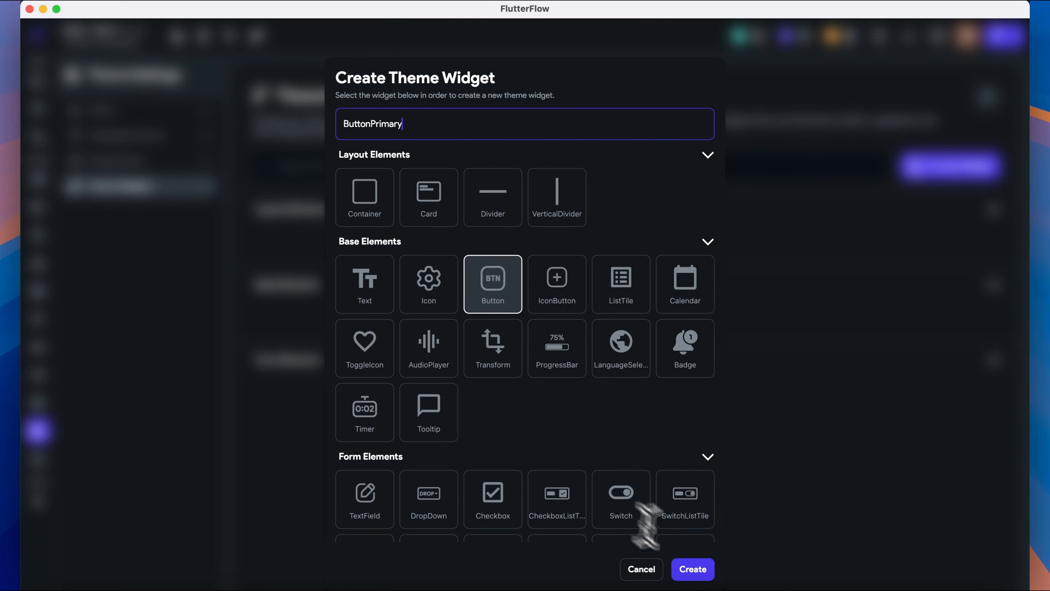
pyautogui.click(693, 569)
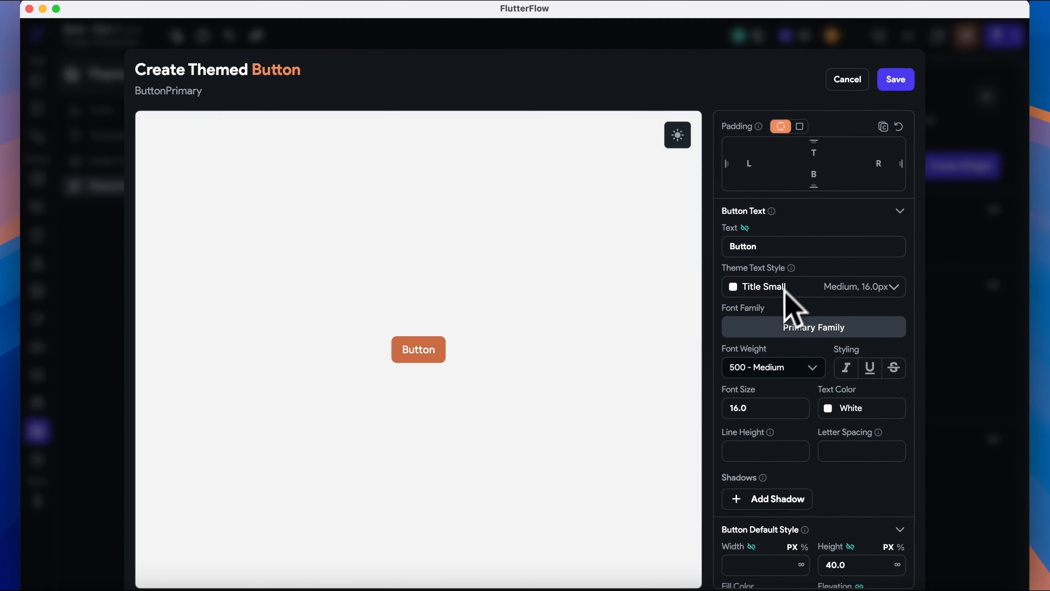
# Set ButtonPrimary's width to 100 with its theme link off, and its height to 50 with the link on.
pyautogui.scroll(-3, 792, 393)
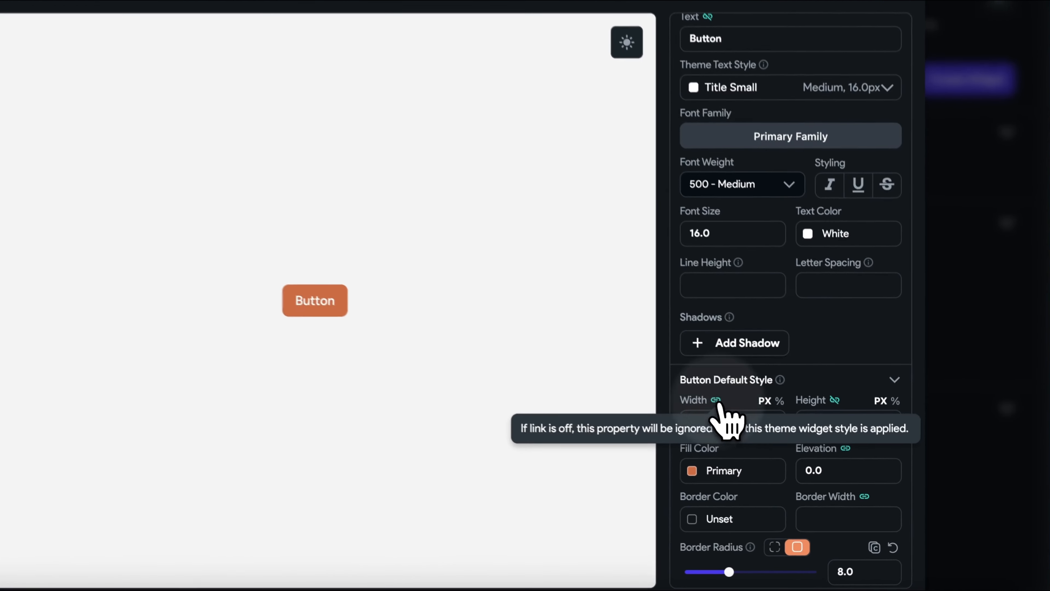
pyautogui.click(752, 432)
pyautogui.click(771, 453)
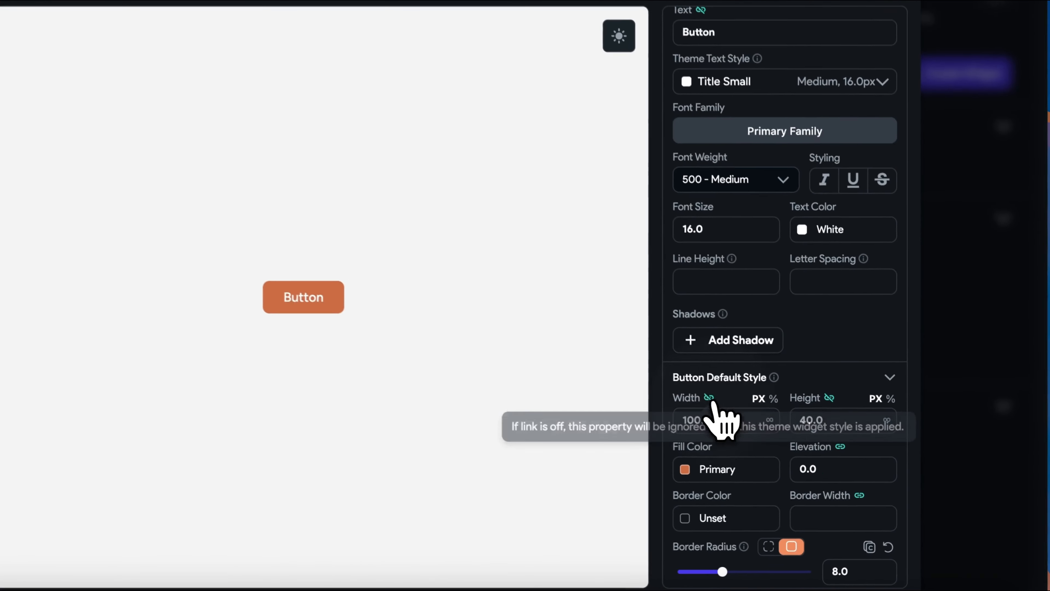
pyautogui.click(752, 432)
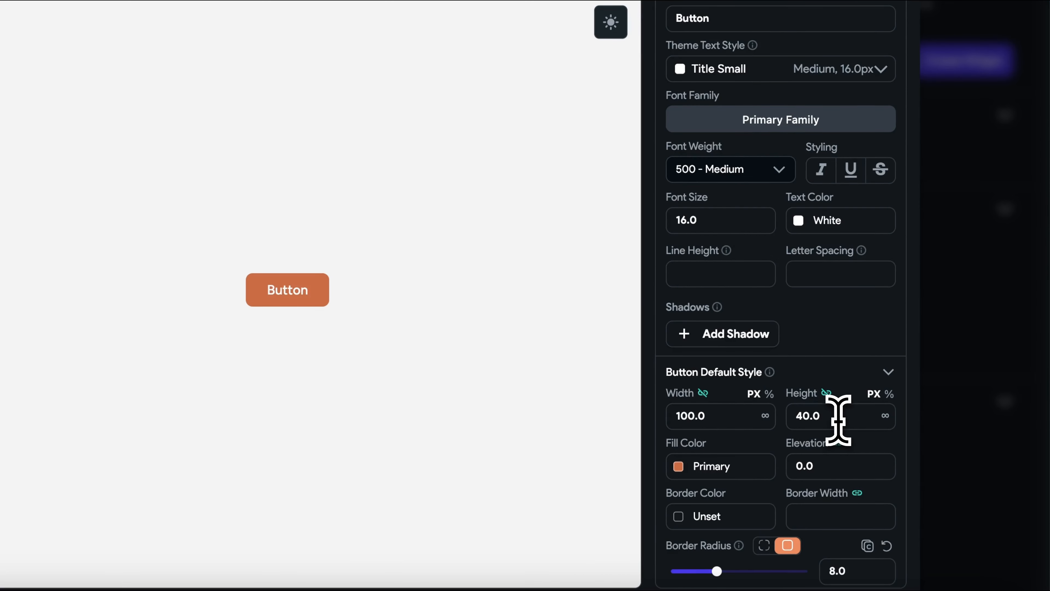
pyautogui.write('50')
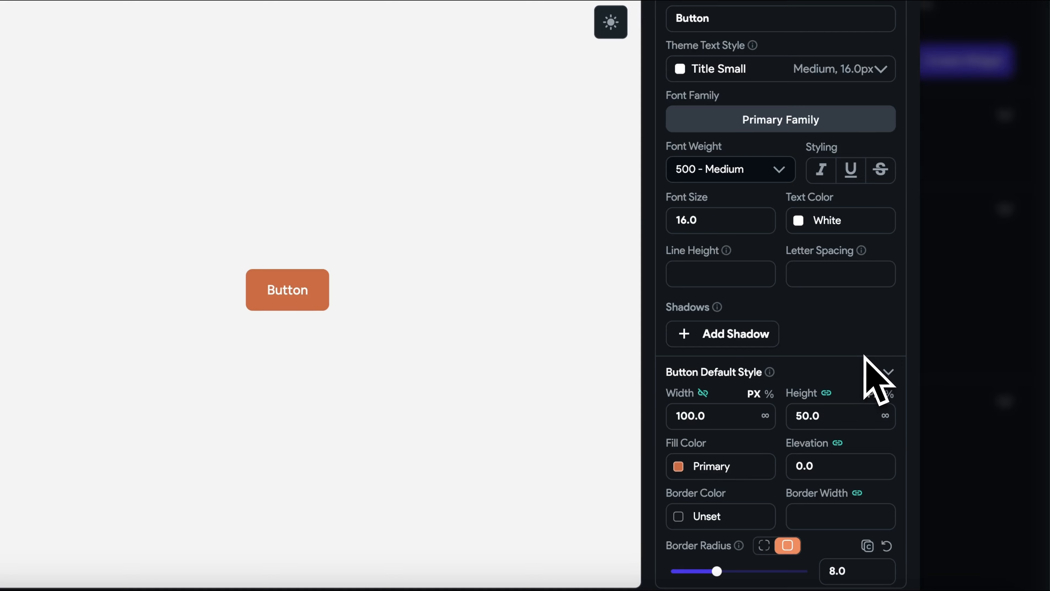
# Set ButtonPrimary's default elevation to 2.
pyautogui.click(841, 461)
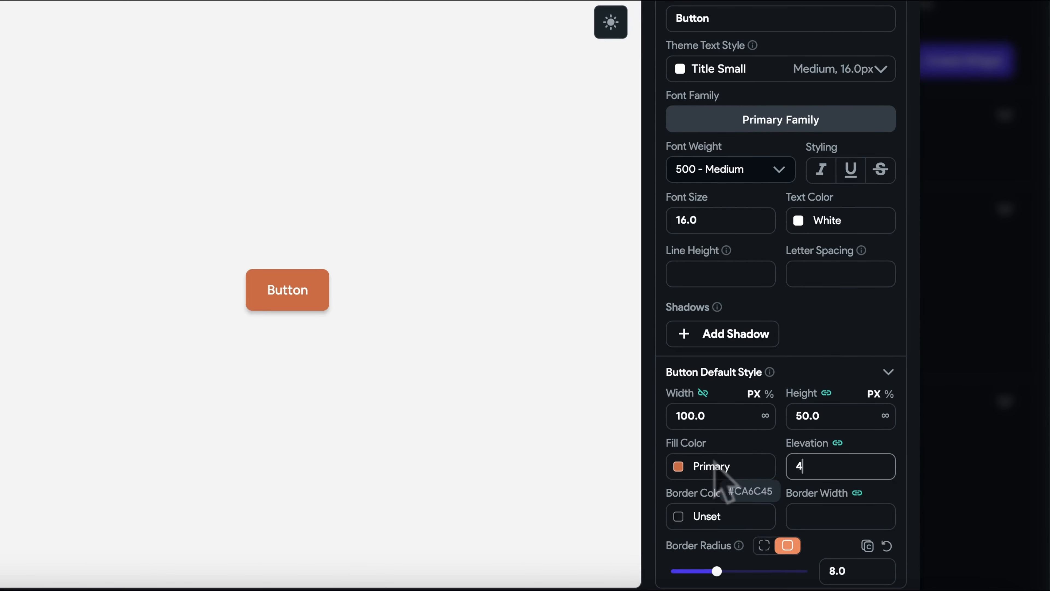
pyautogui.write('4')
pyautogui.press('BackSpace')
pyautogui.write('2')
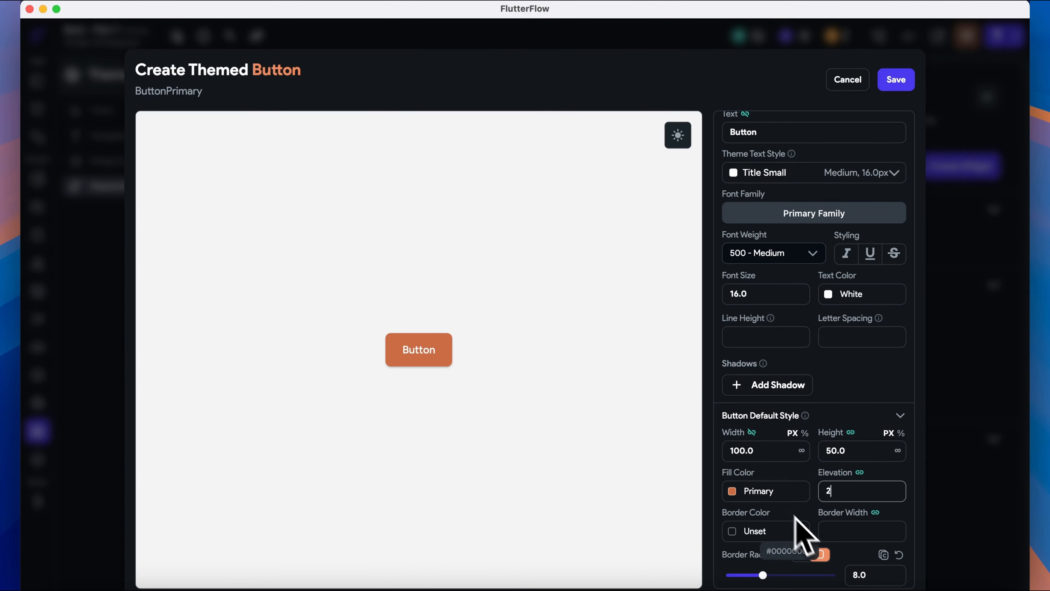
pyautogui.click(751, 533)
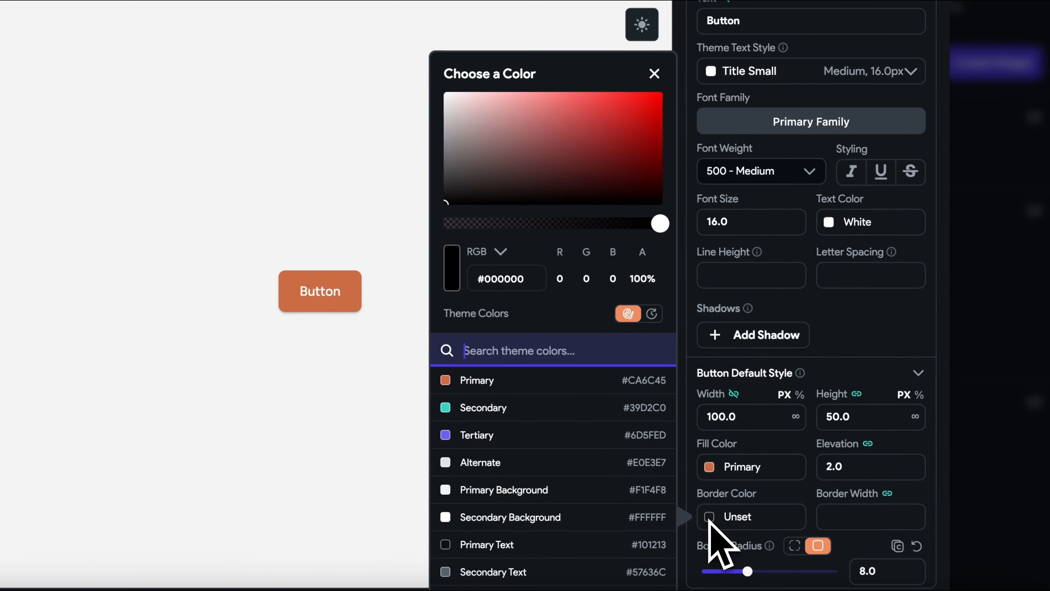
pyautogui.click(445, 461)
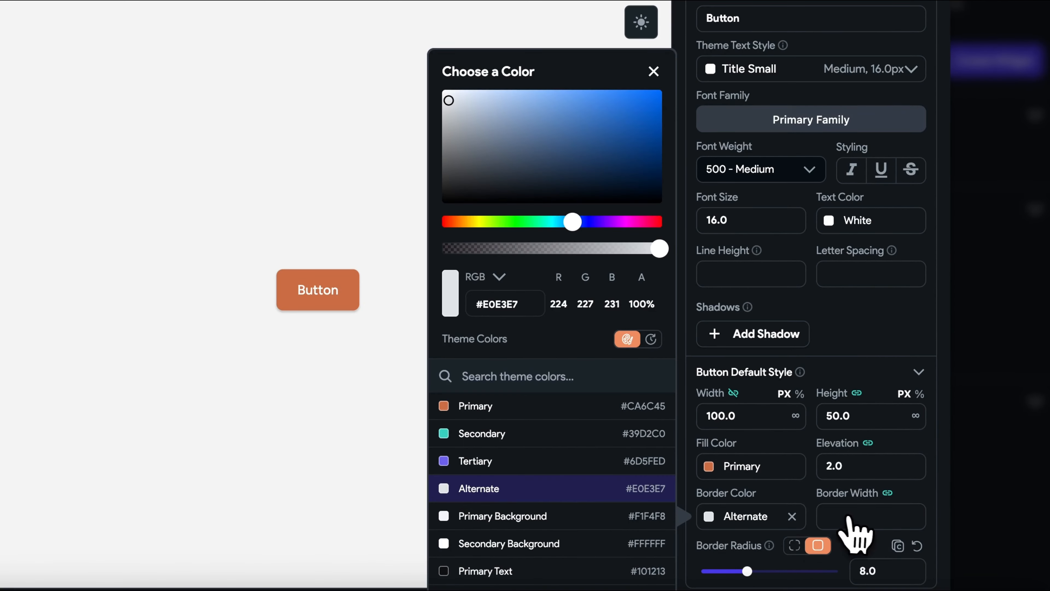
pyautogui.click(839, 516)
pyautogui.write('3')
pyautogui.press('BackSpace')
pyautogui.click(791, 517)
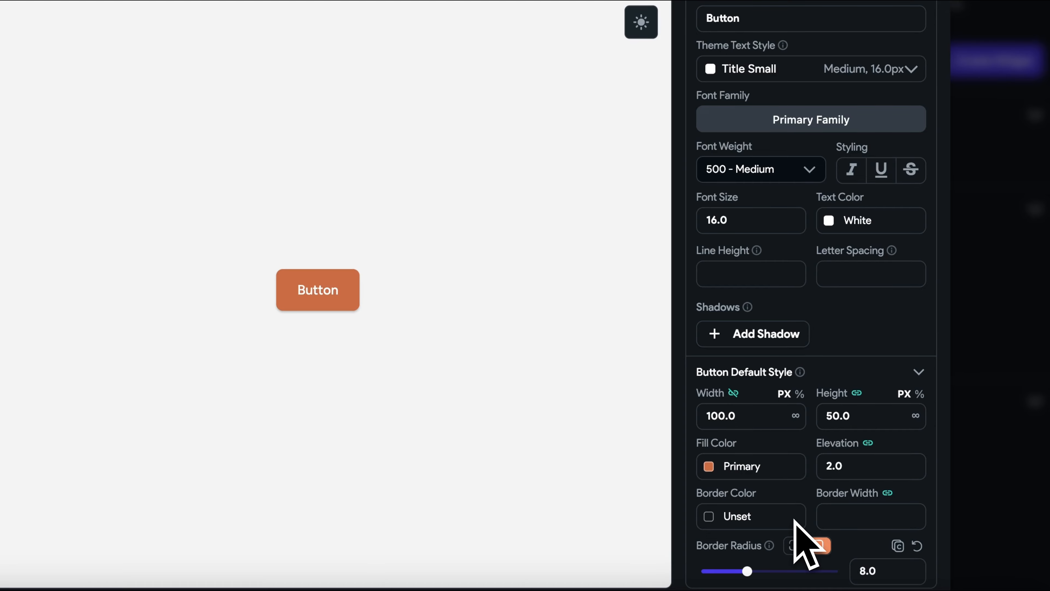
# Set ButtonPrimary's border radius to 12 and turn off the theme link for Show Loading Indicator.
pyautogui.scroll(-3, 797, 521)
pyautogui.moveTo(877, 463); pyautogui.dragTo(812, 463)
pyautogui.write('12')
pyautogui.scroll(-3, 839, 464)
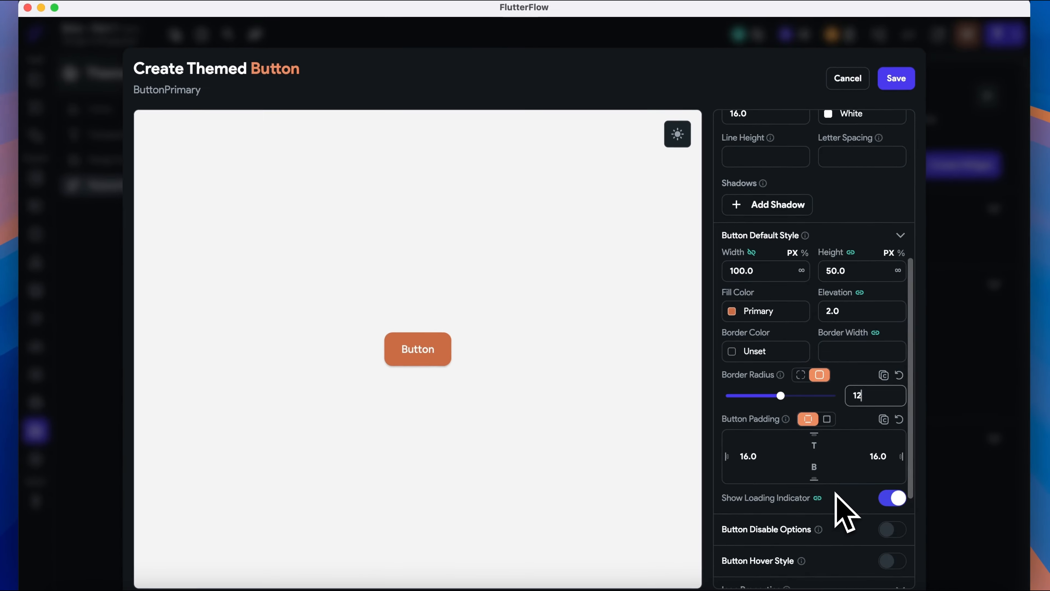
pyautogui.scroll(1, 839, 462)
pyautogui.scroll(-1, 840, 462)
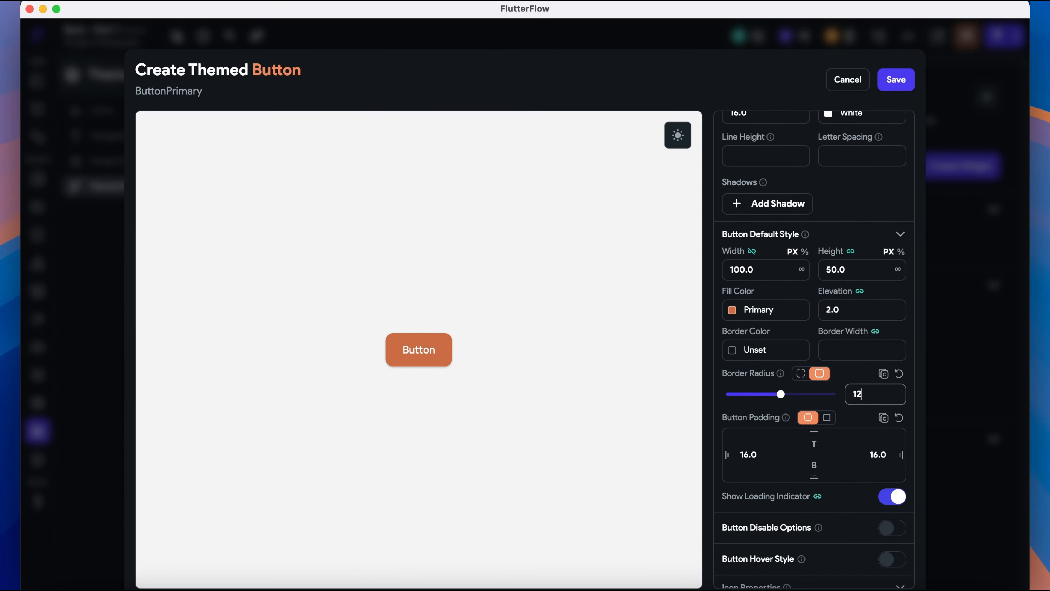
pyautogui.click(819, 496)
# Enable ButtonPrimary's hover style and set its hover fill to the lighter orange #ff8857.
pyautogui.scroll(-3, 853, 496)
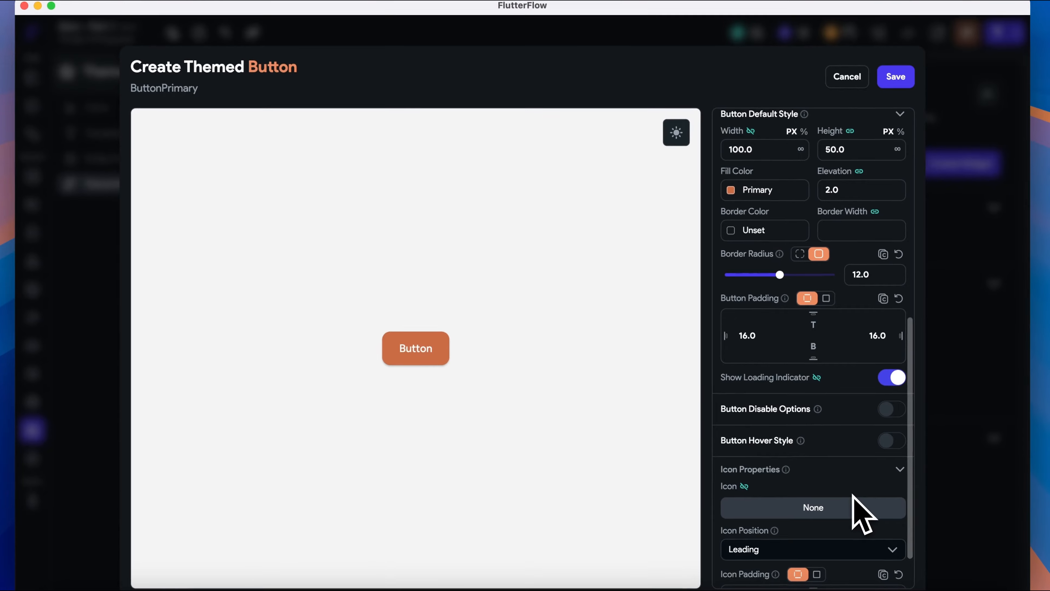
pyautogui.click(892, 441)
pyautogui.click(740, 485)
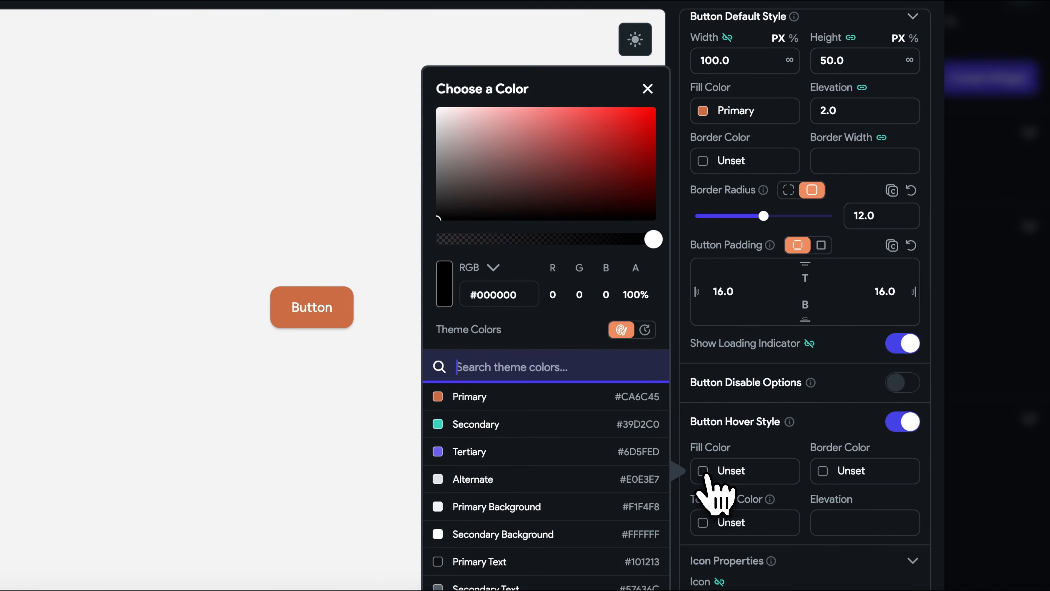
pyautogui.scroll(-3, 655, 502)
pyautogui.scroll(-1, 606, 499)
pyautogui.click(479, 579)
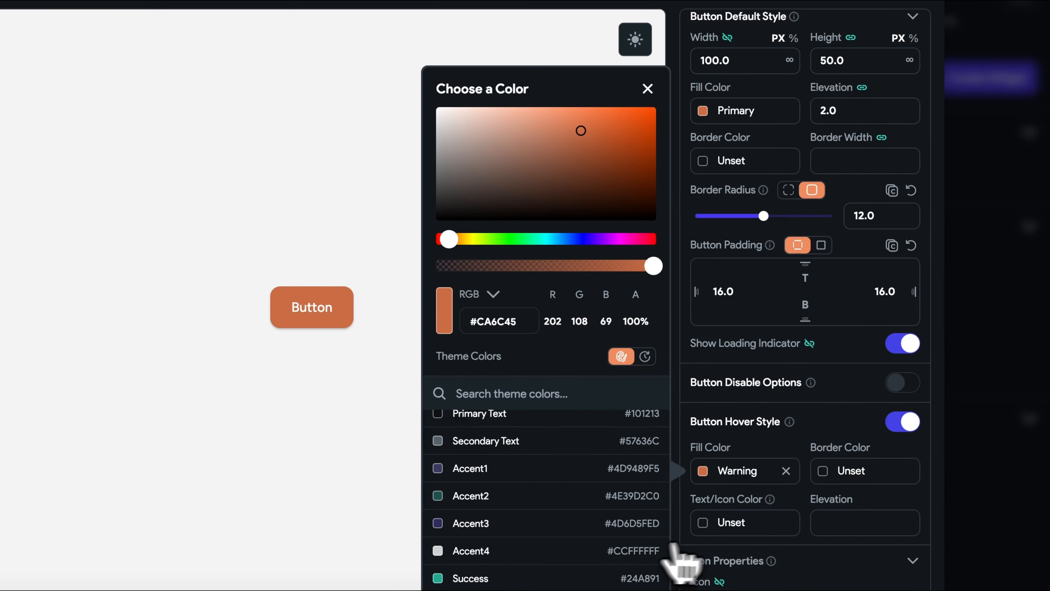
pyautogui.scroll(5, 507, 446)
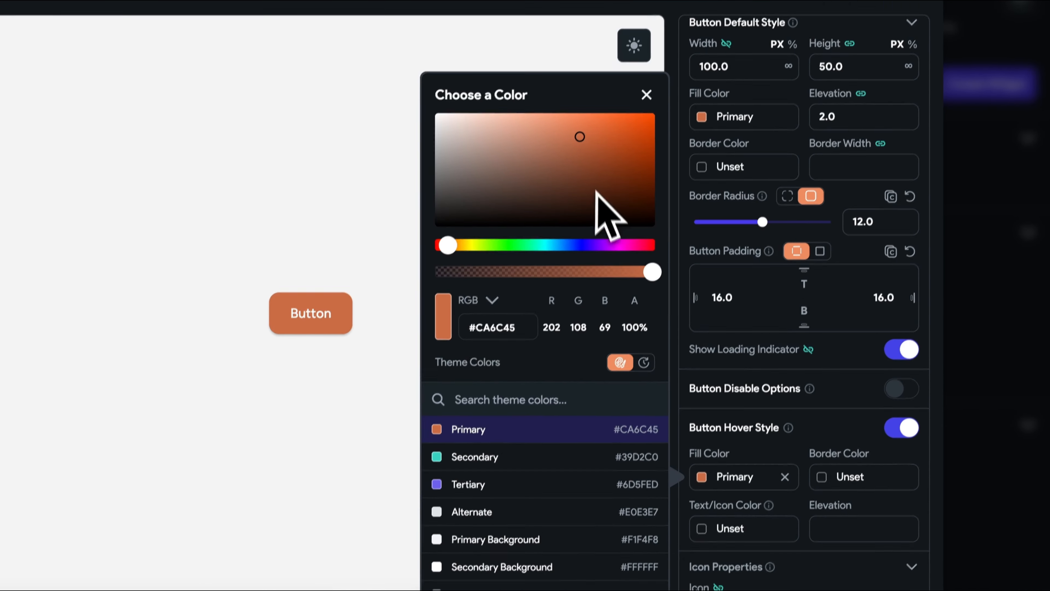
pyautogui.click(580, 108)
pyautogui.click(796, 533)
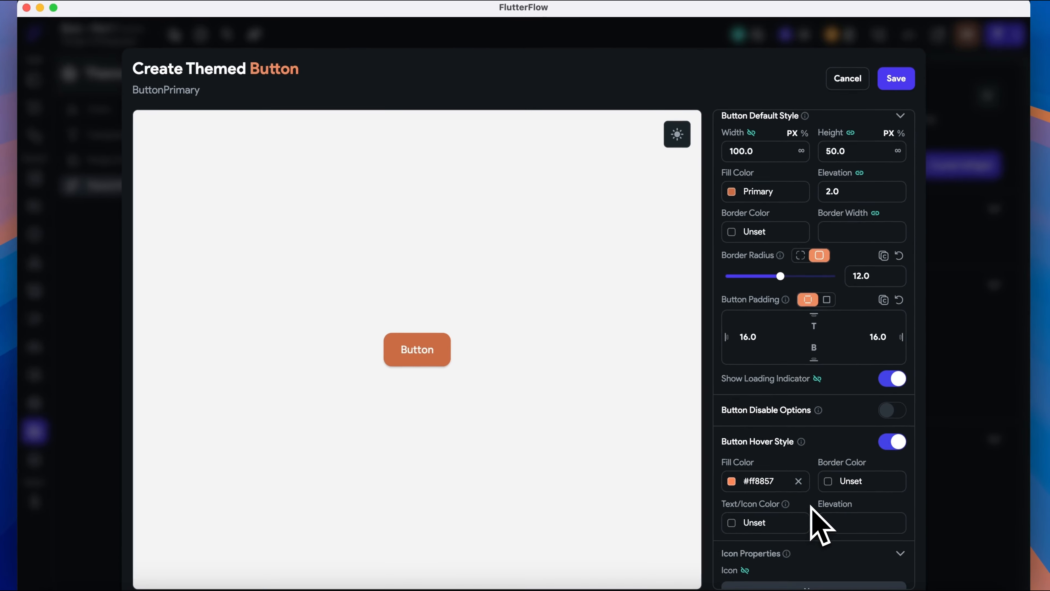
# Open the elevation value of ButtonPrimary's hover style for editing.
pyautogui.scroll(-2, 818, 557)
pyautogui.click(828, 472)
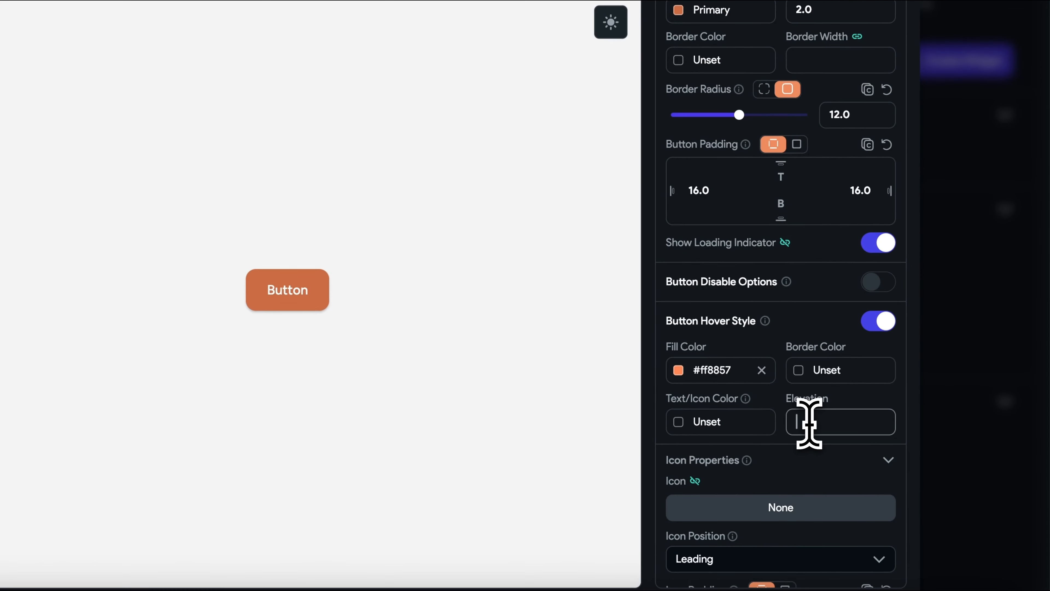
# Set the hover elevation of the ButtonPrimary theme widget to 4 and save the widget.
pyautogui.write('0')
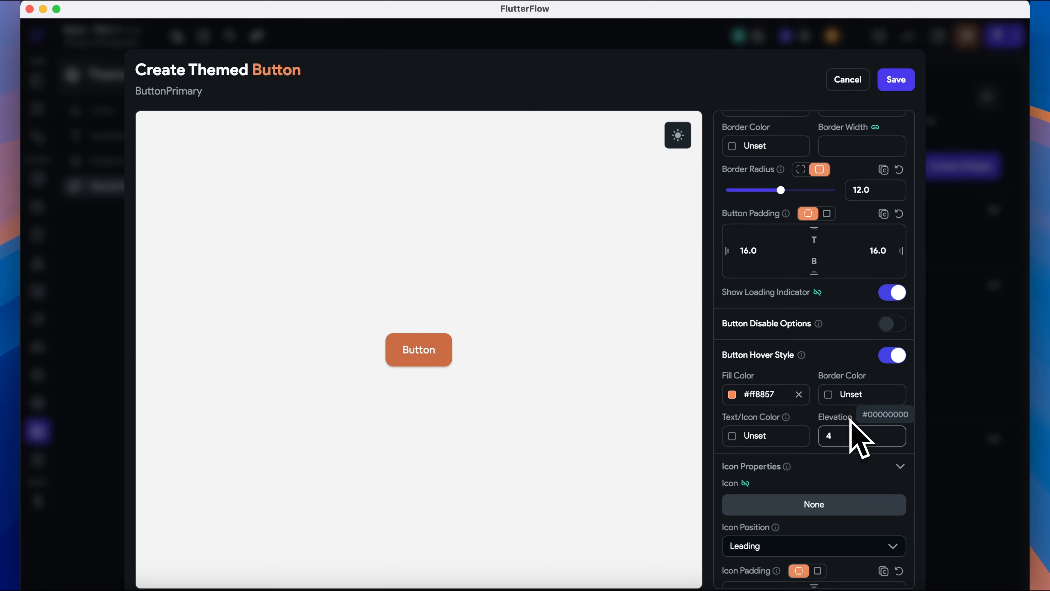
pyautogui.scroll(6, 850, 419)
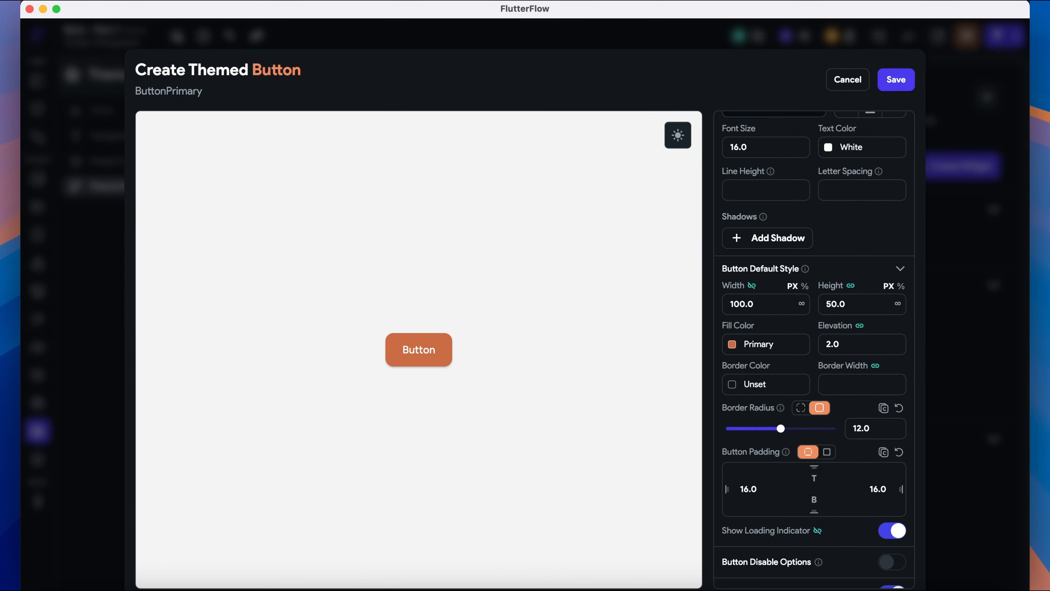
pyautogui.scroll(8, 848, 488)
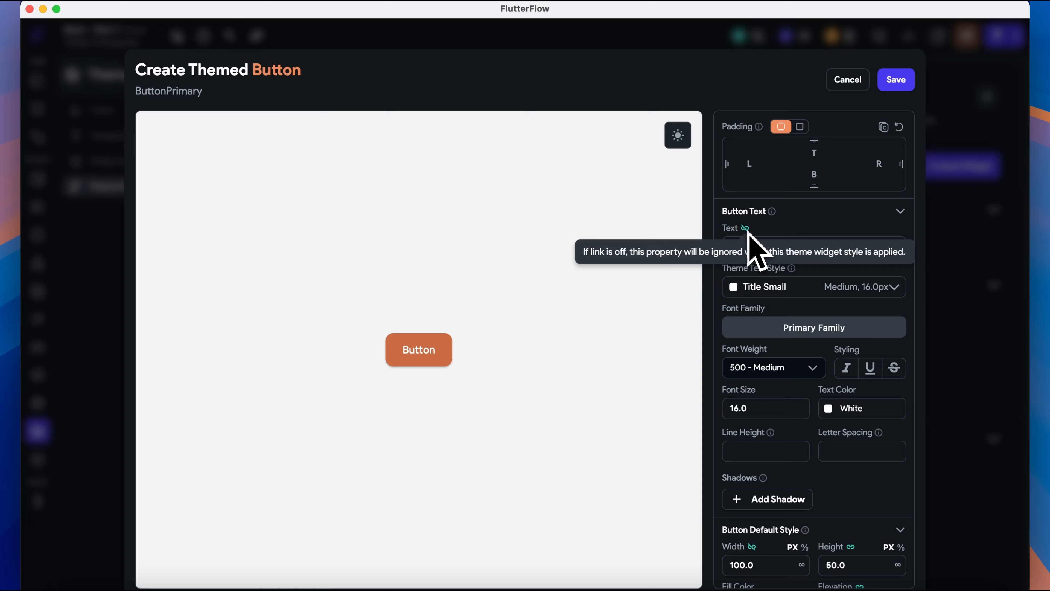
pyautogui.click(896, 80)
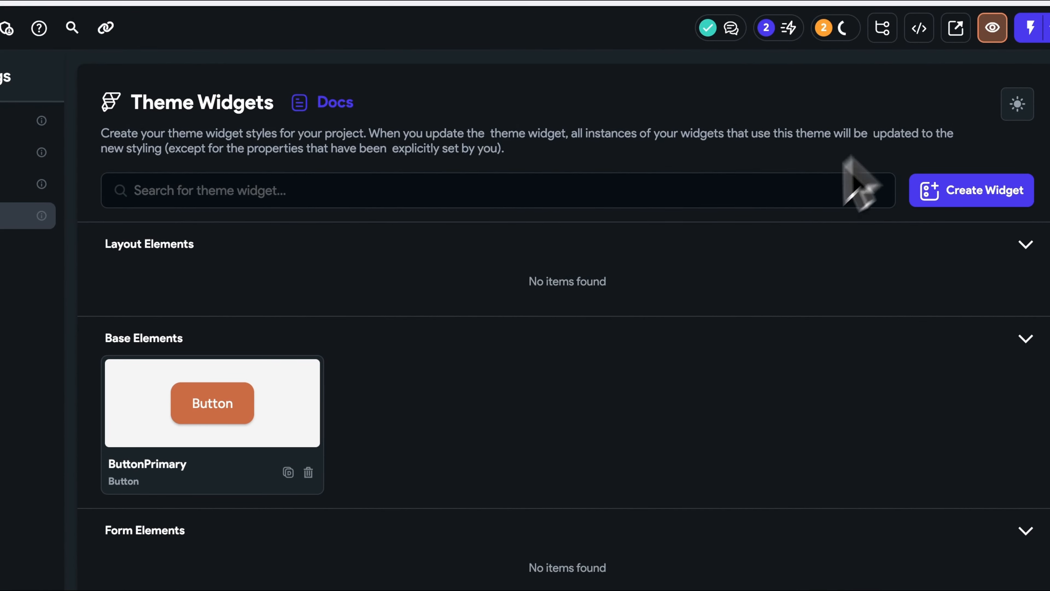
# Create a new theme widget named ButtonSecondary based on the Button element.
pyautogui.click(963, 191)
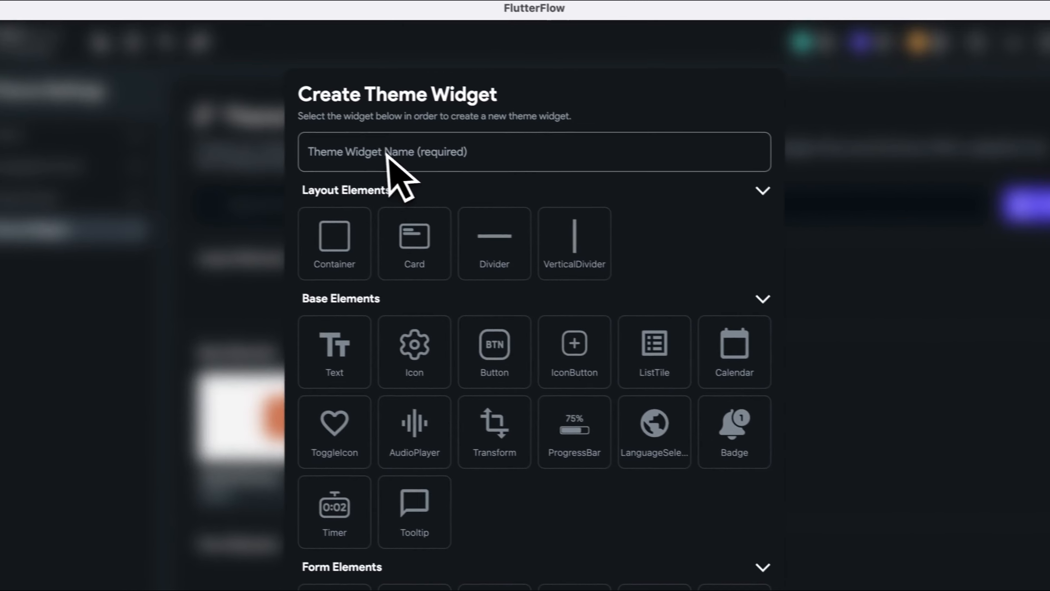
pyautogui.click(389, 152)
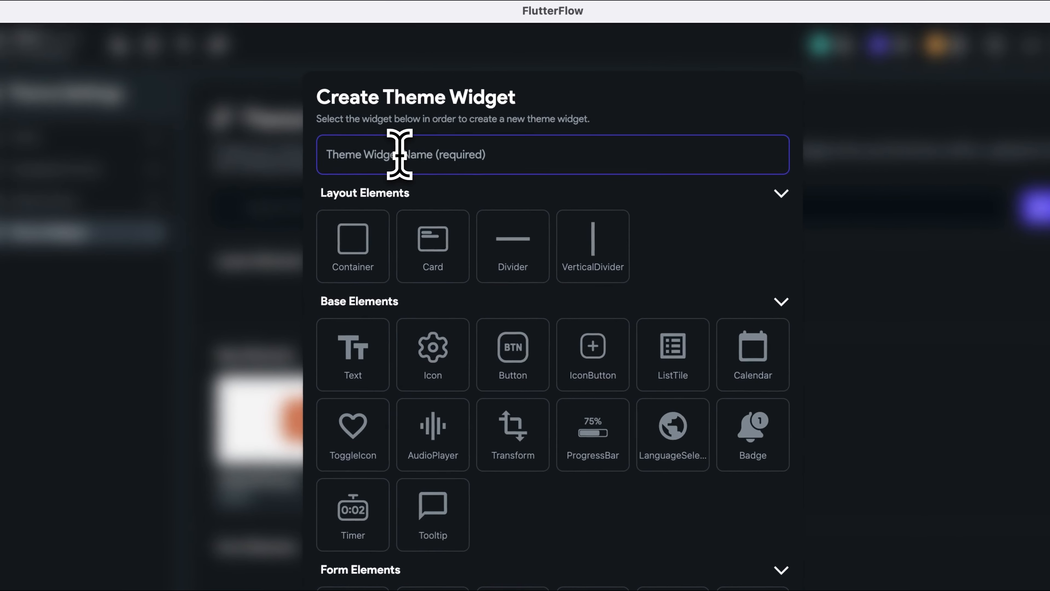
pyautogui.write('button')
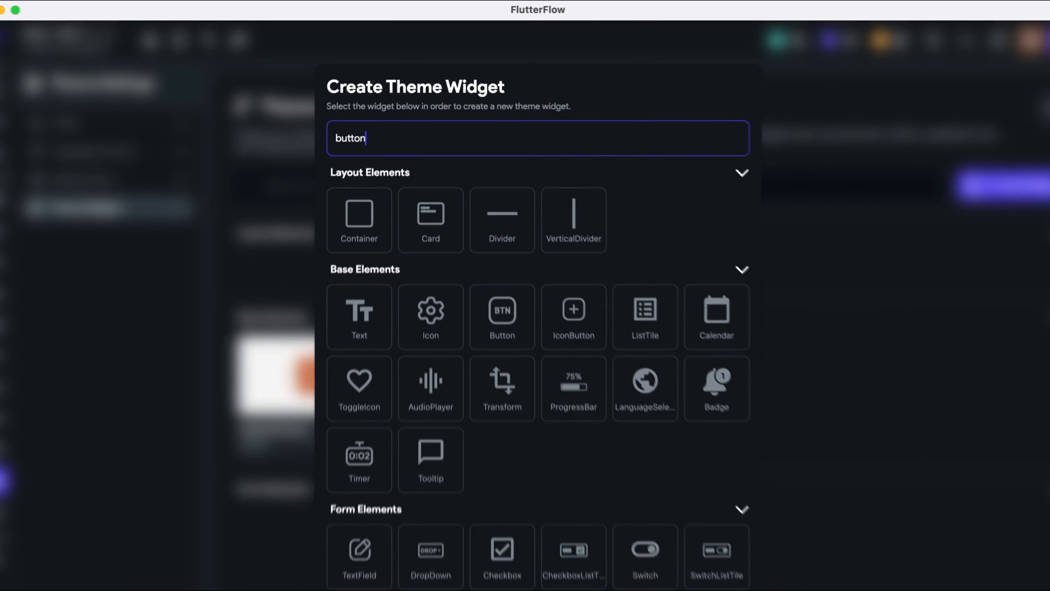
pyautogui.write('Secondary')
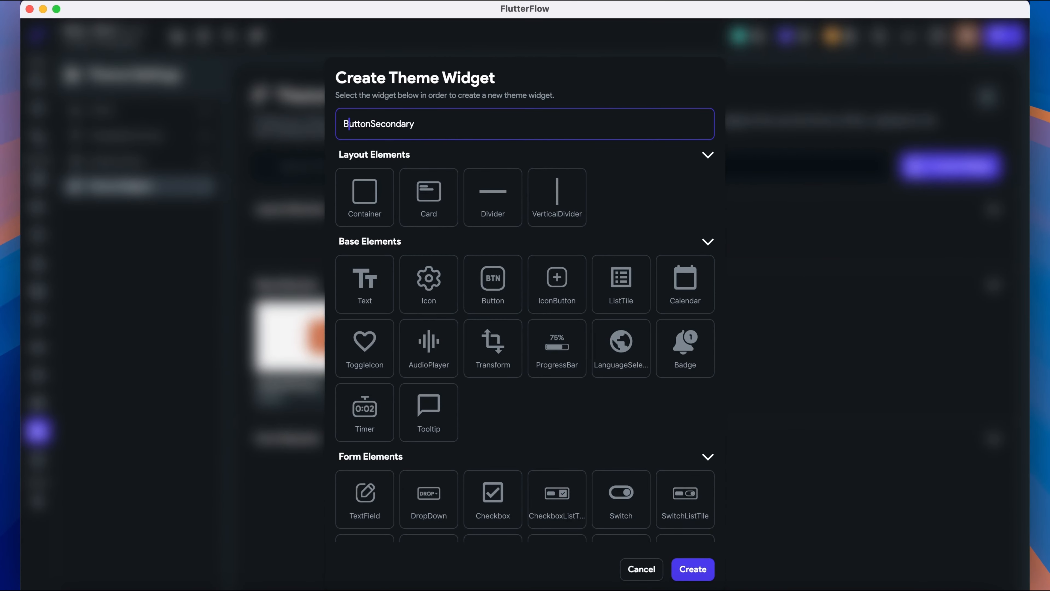
pyautogui.click(500, 290)
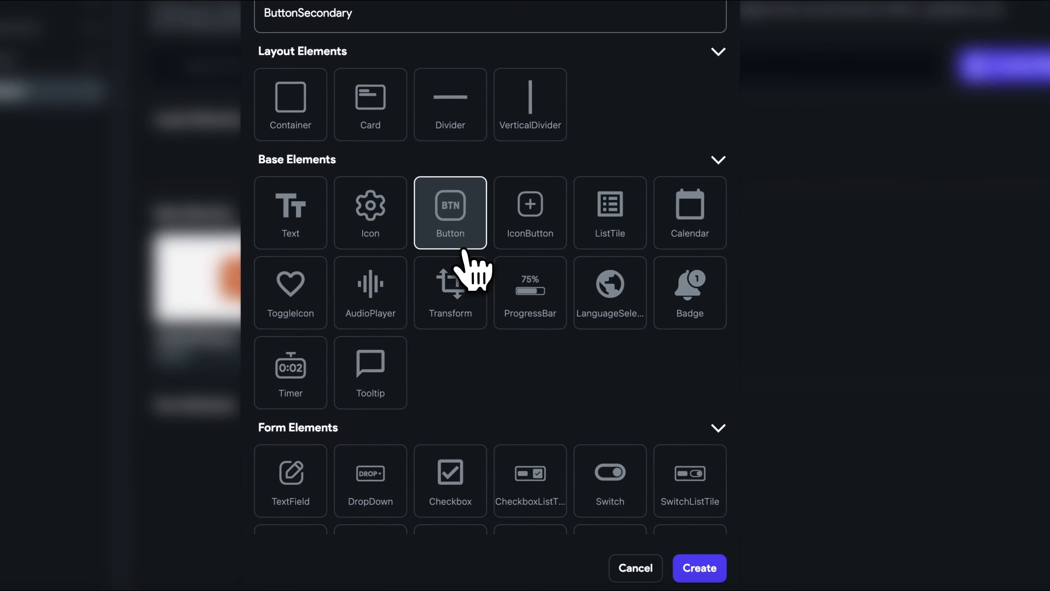
pyautogui.click(701, 568)
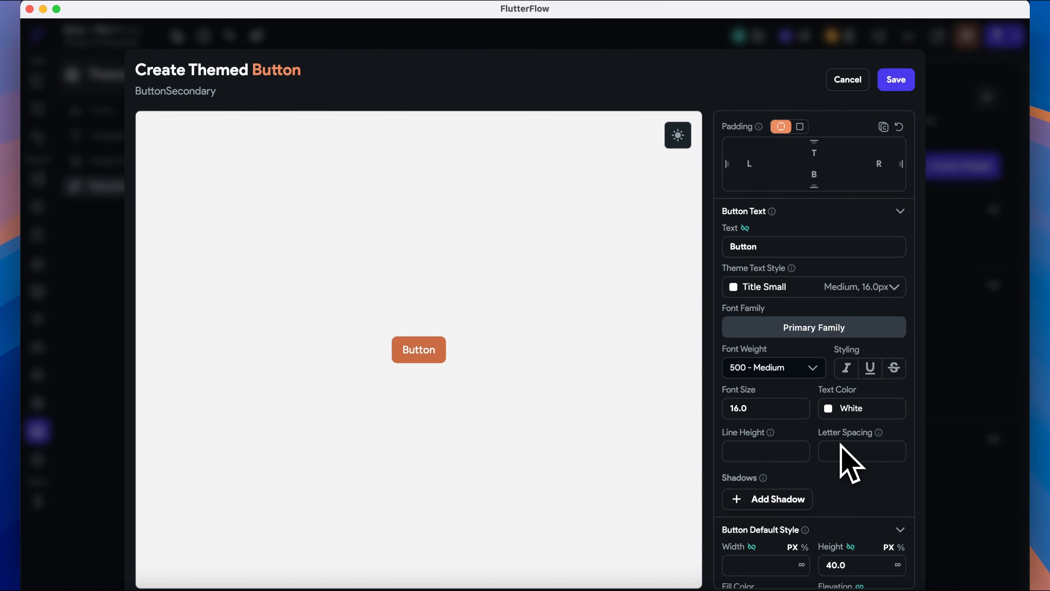
# Set the default fill color of ButtonSecondary to the Alternate theme color and save the widget.
pyautogui.scroll(-10, 842, 446)
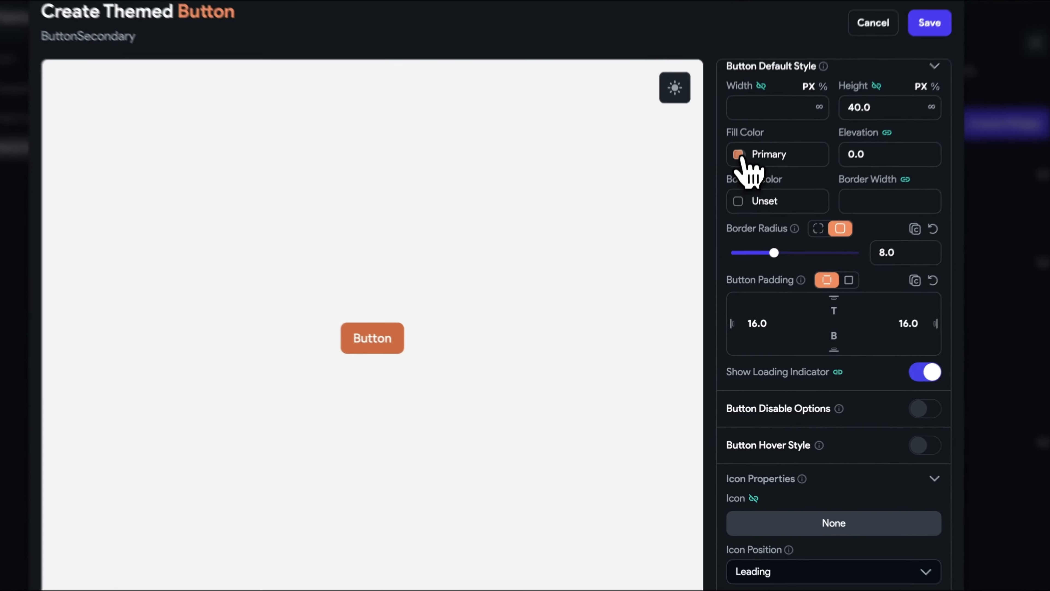
pyautogui.click(735, 192)
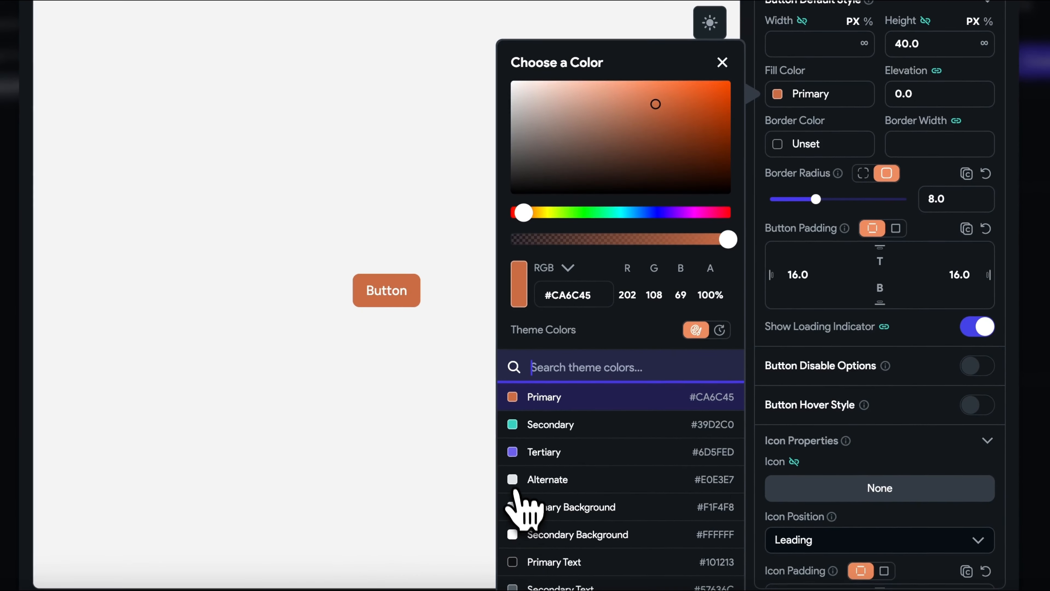
pyautogui.click(476, 522)
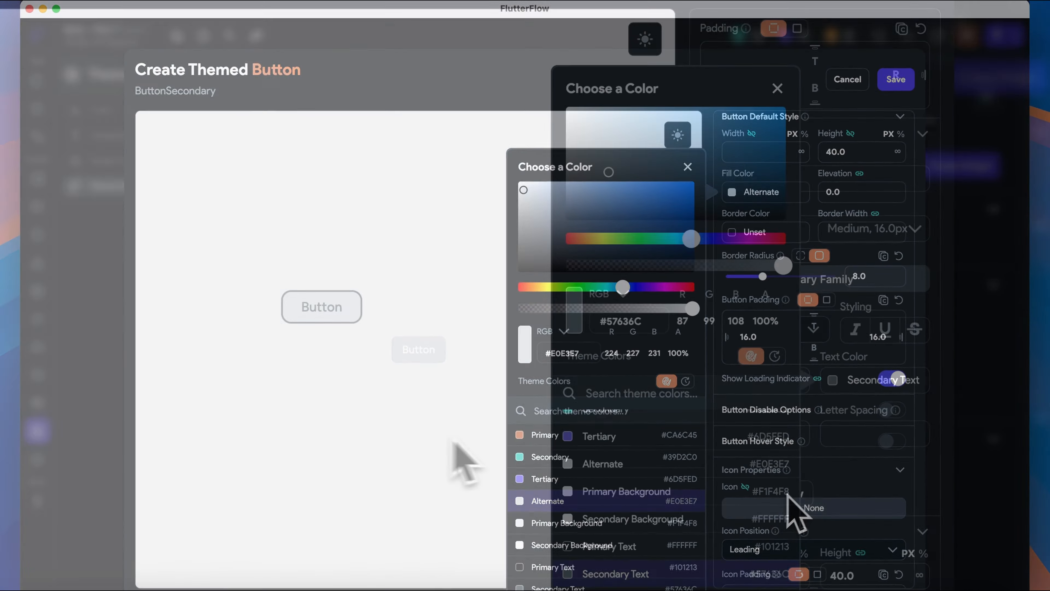
pyautogui.click(896, 79)
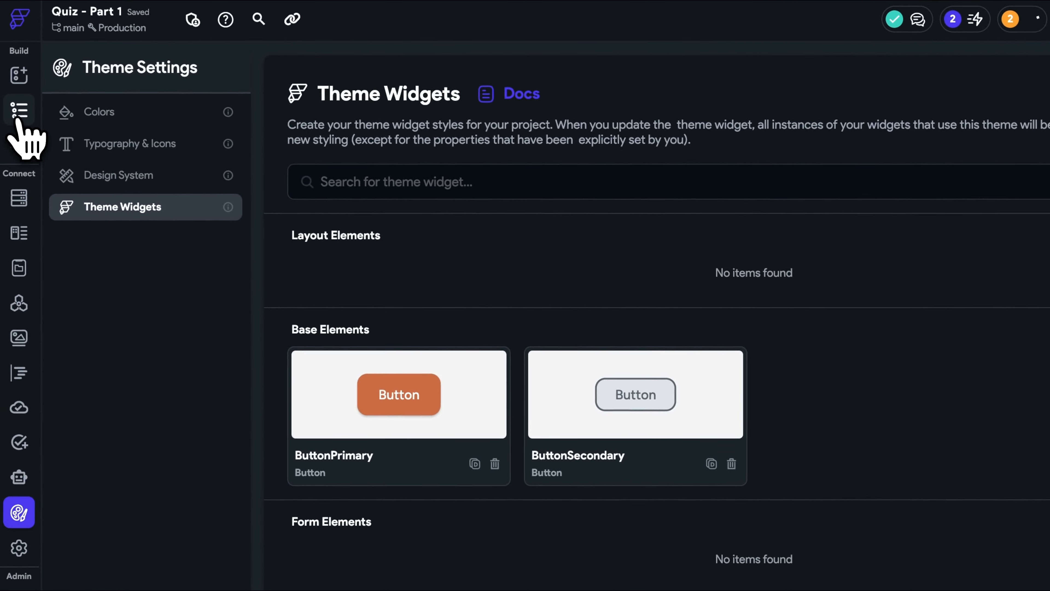
# Return to the Auth_Login page's widgets and apply the ButtonPrimary theme style to the Sign In button.
pyautogui.click(19, 117)
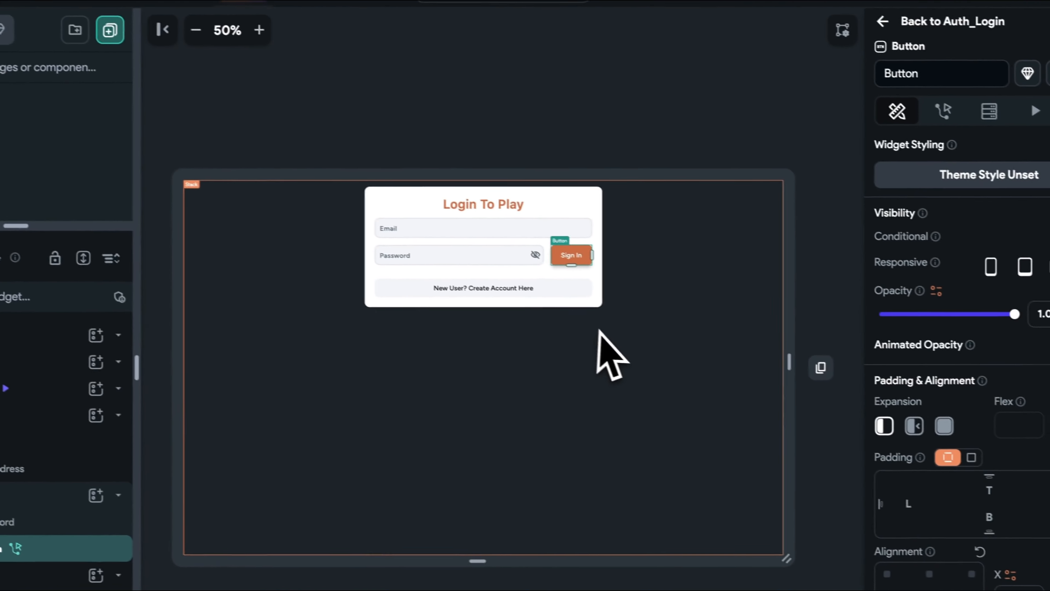
pyautogui.click(990, 172)
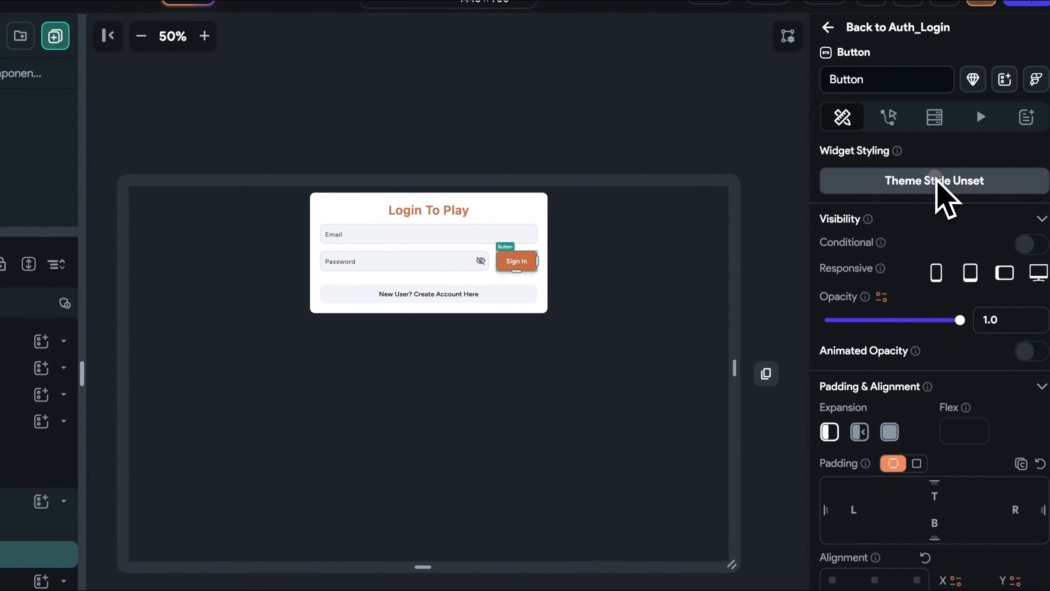
pyautogui.click(947, 257)
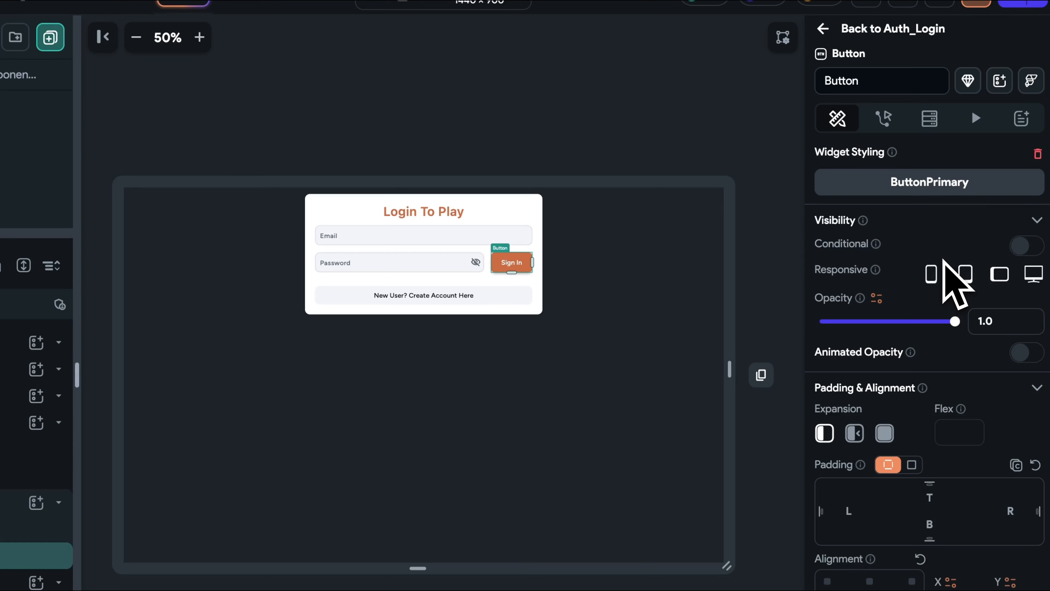
# Apply the ButtonSecondary theme style to the "New User? Create Account Here" button.
pyautogui.click(481, 298)
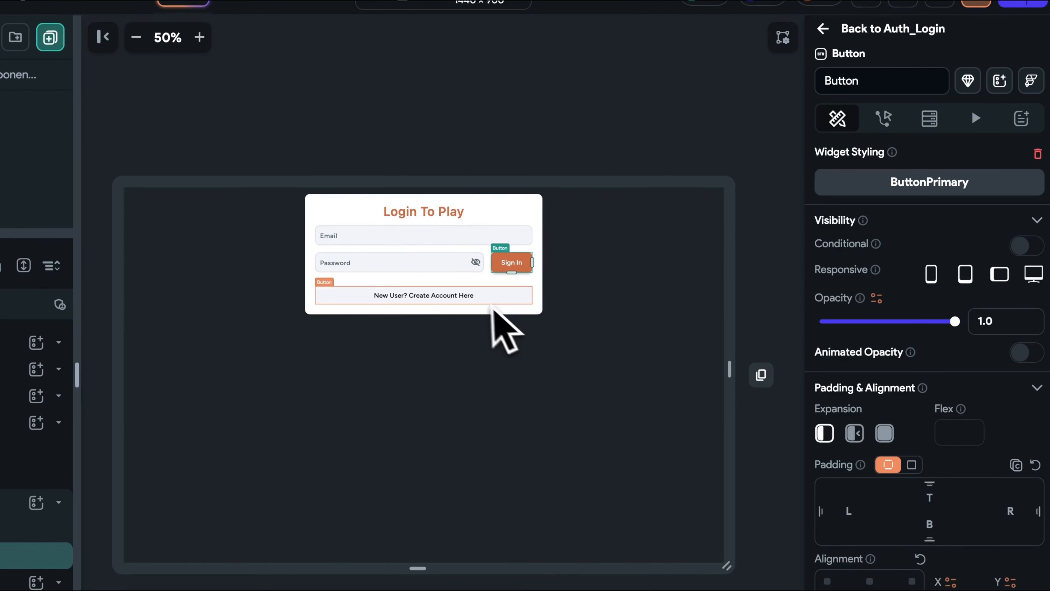
pyautogui.click(957, 184)
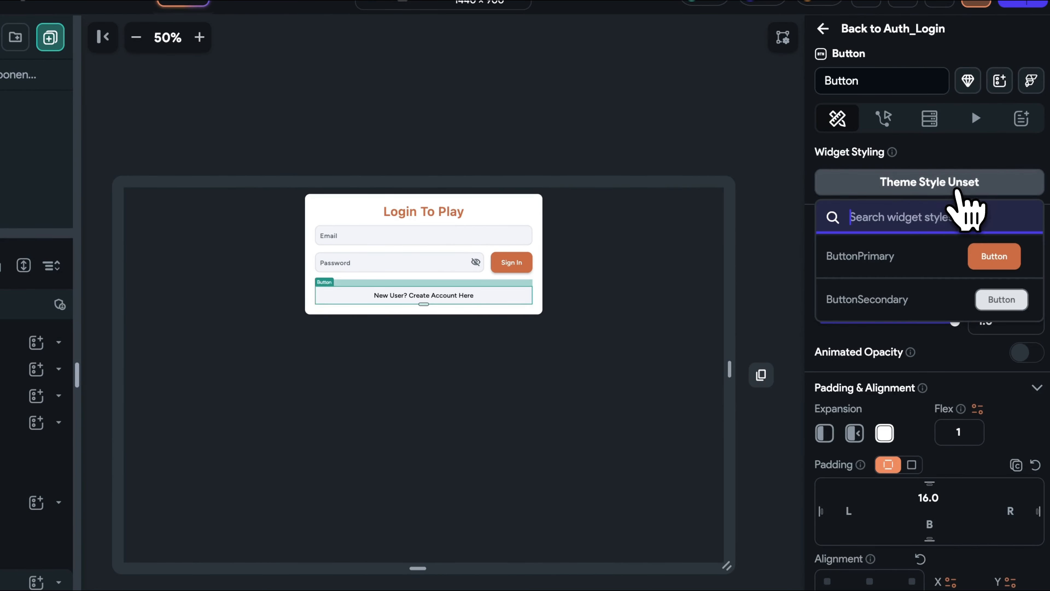
pyautogui.click(959, 302)
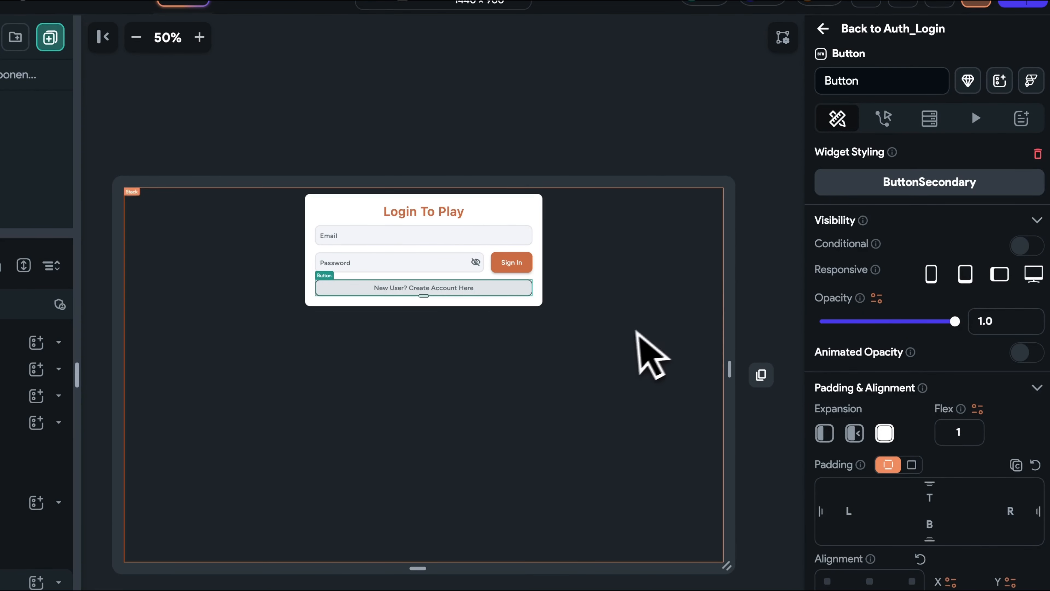
pyautogui.click(625, 334)
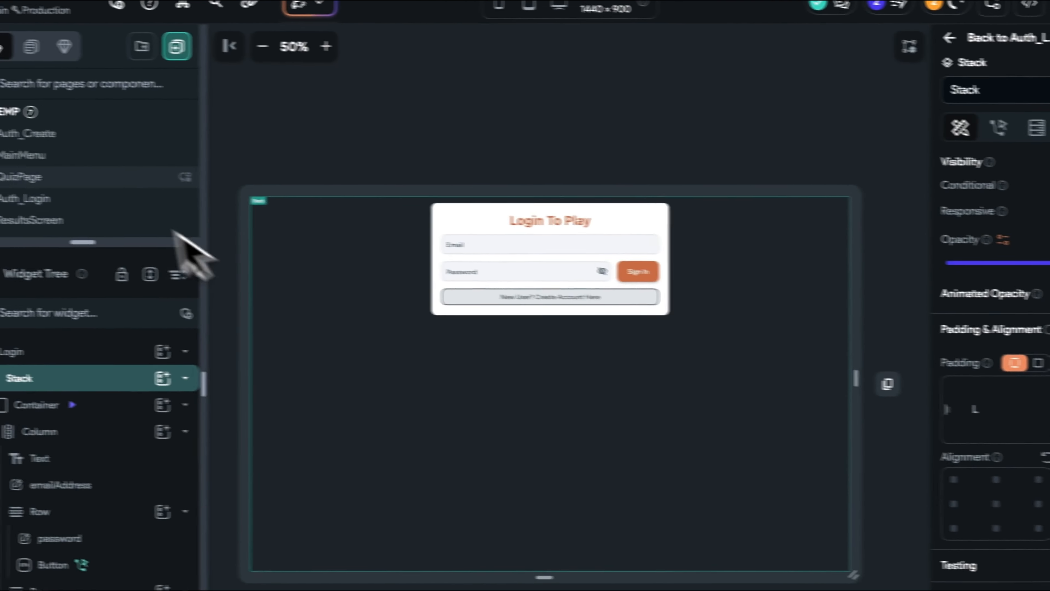
# Open the Auth_Create page and apply the ButtonPrimary theme style to its Create Account button.
pyautogui.click(100, 142)
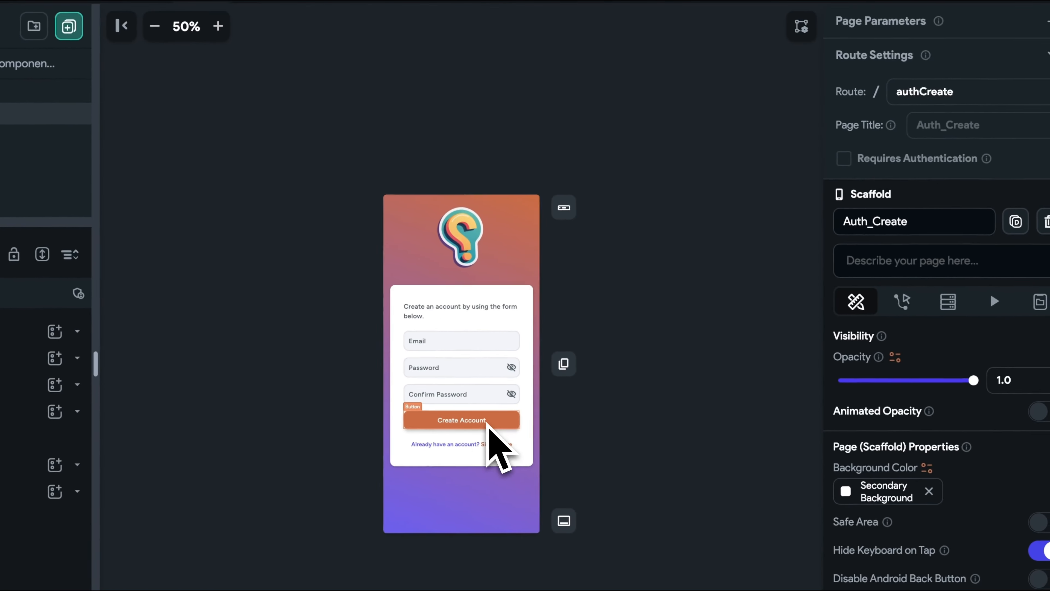
pyautogui.click(529, 429)
pyautogui.click(953, 157)
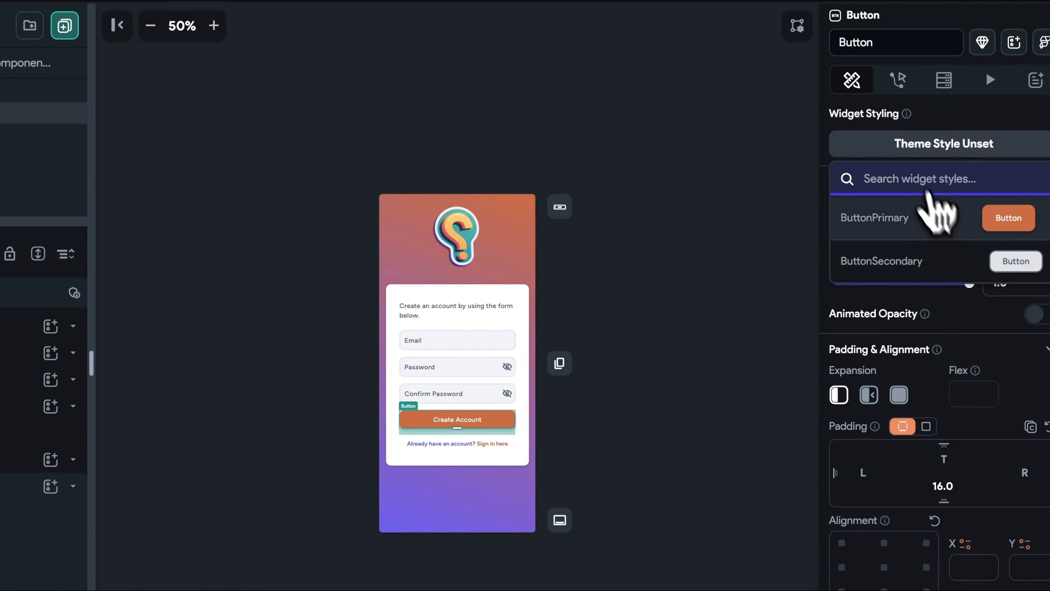
pyautogui.click(943, 223)
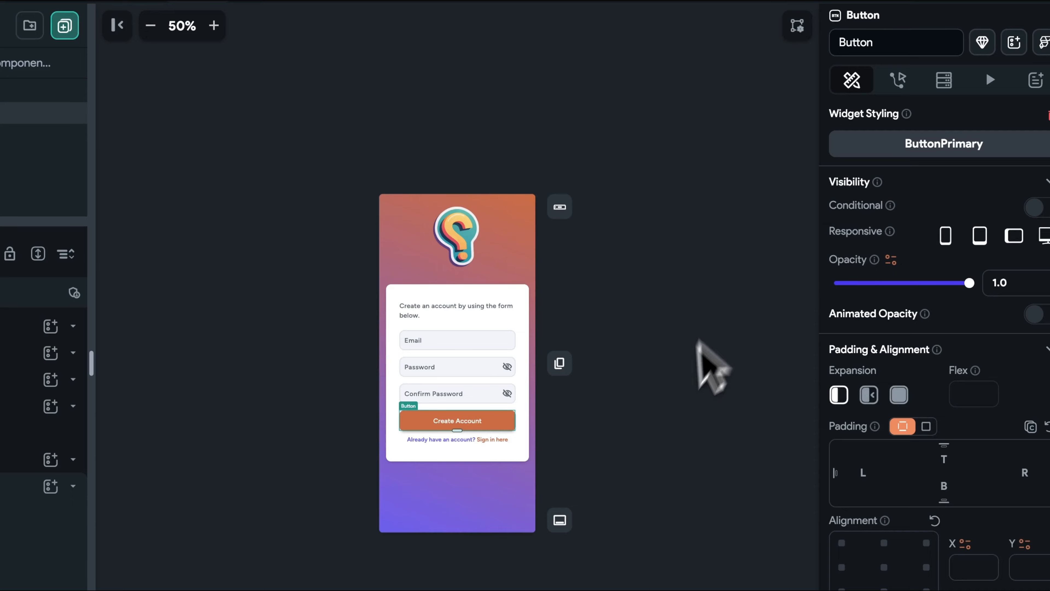
pyautogui.click(678, 402)
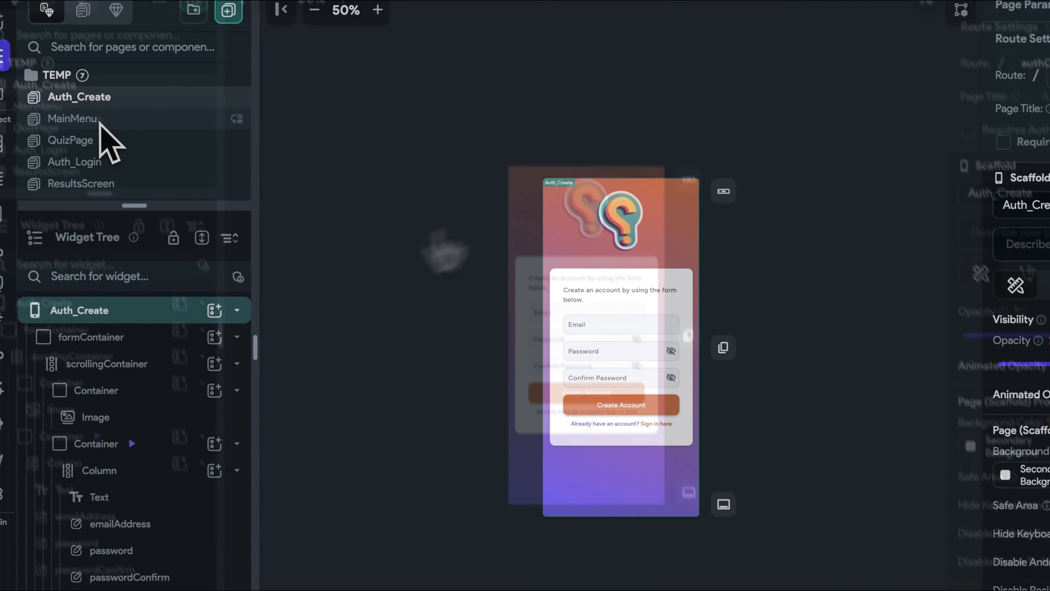
# Select formContainer on the Auth_Create page and inspect its gradient settings.
pyautogui.click(689, 200)
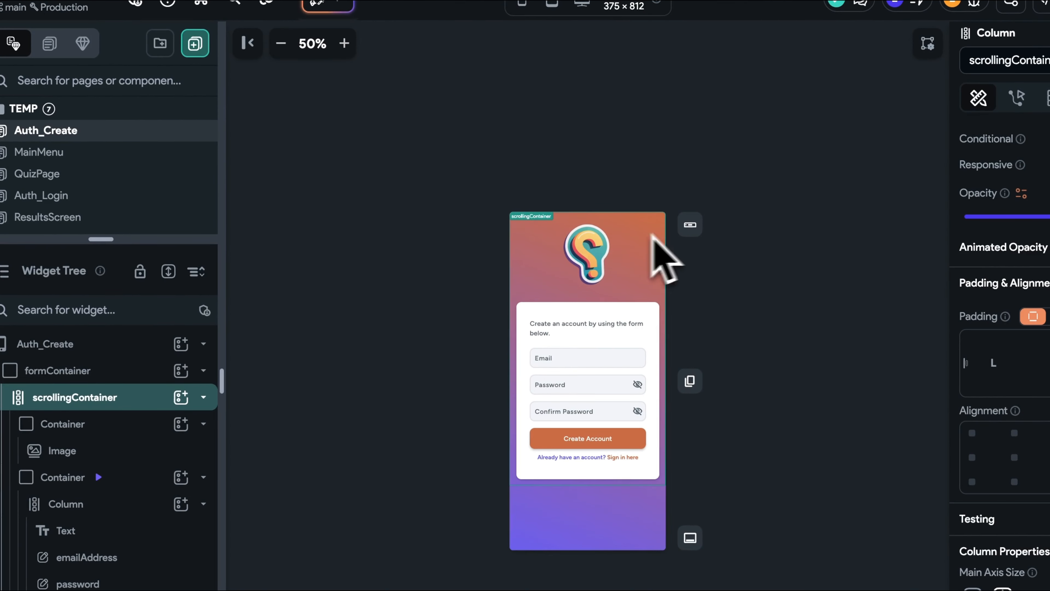
pyautogui.click(85, 370)
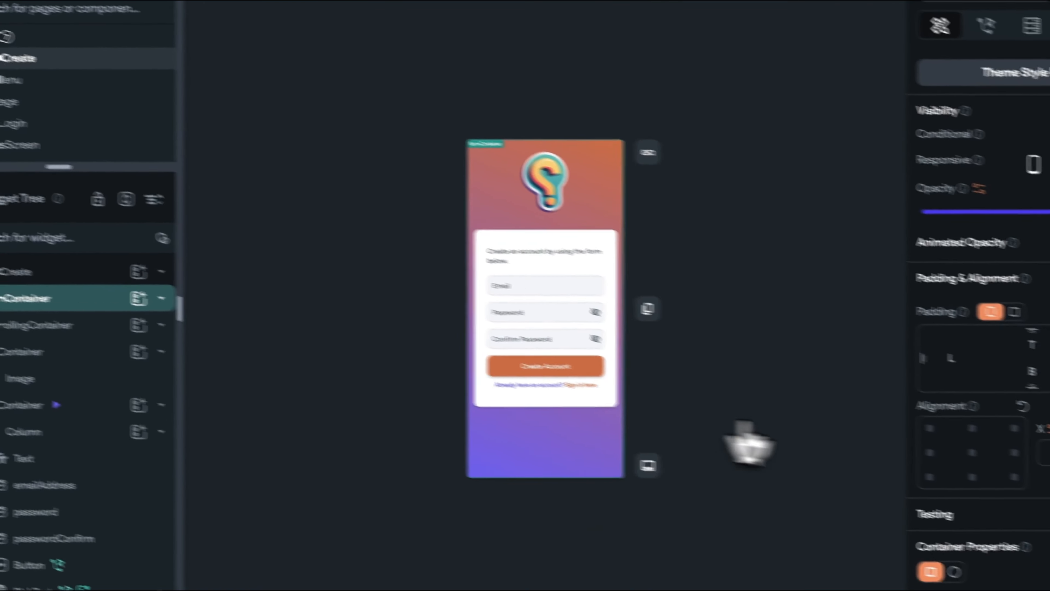
pyautogui.scroll(-5, 1008, 448)
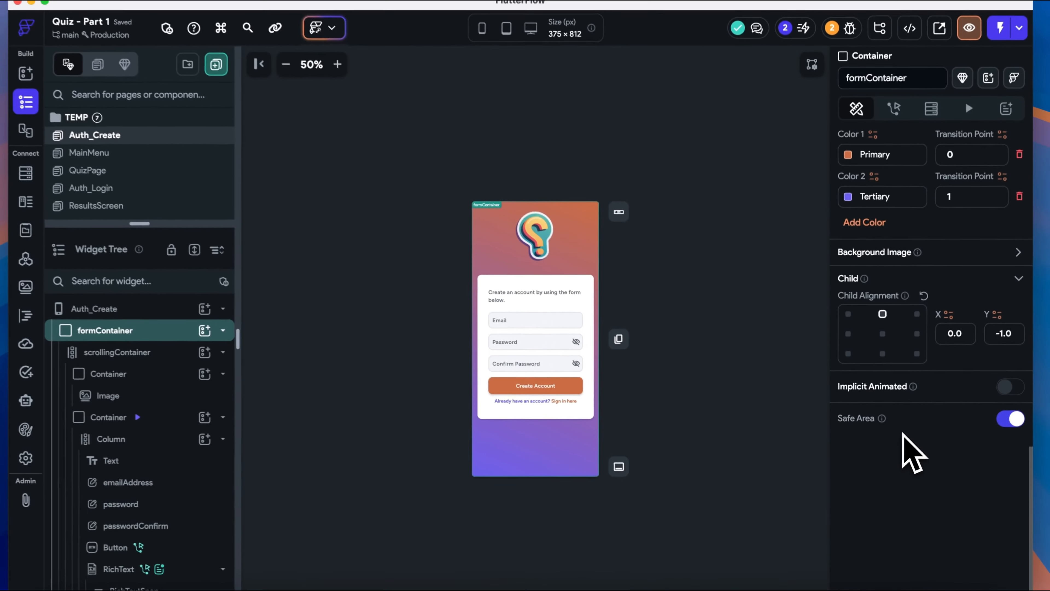
pyautogui.scroll(2, 988, 279)
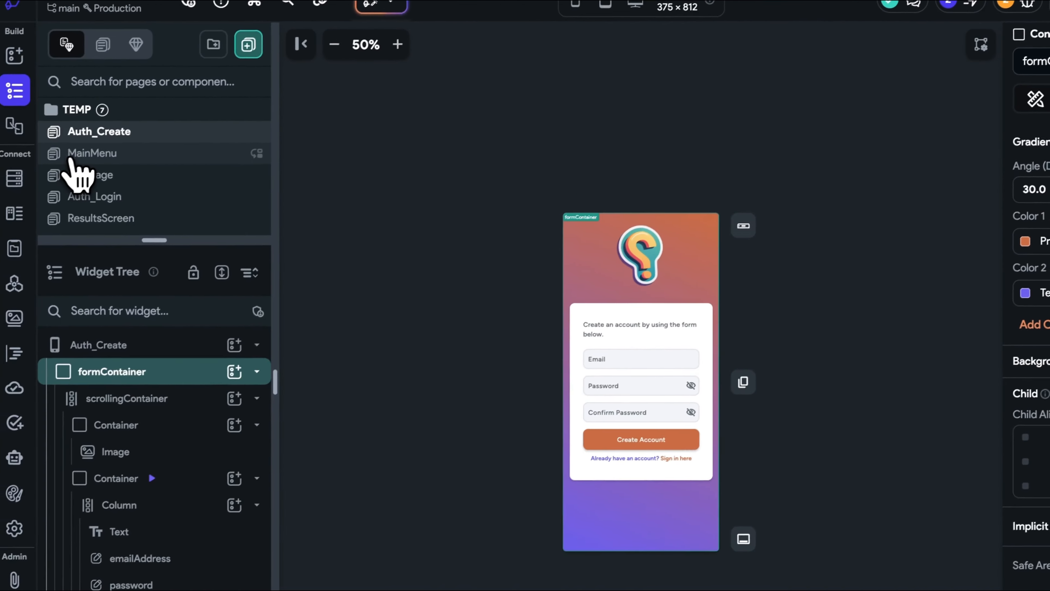
# Open the MainMenu page and clear its Tertiary background color.
pyautogui.click(73, 159)
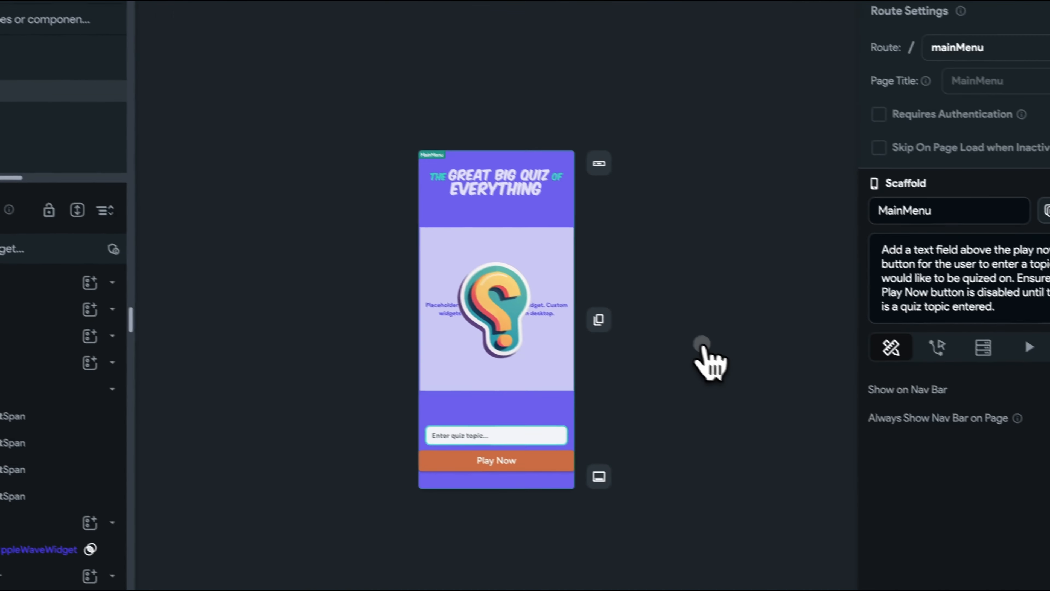
pyautogui.scroll(-3, 963, 414)
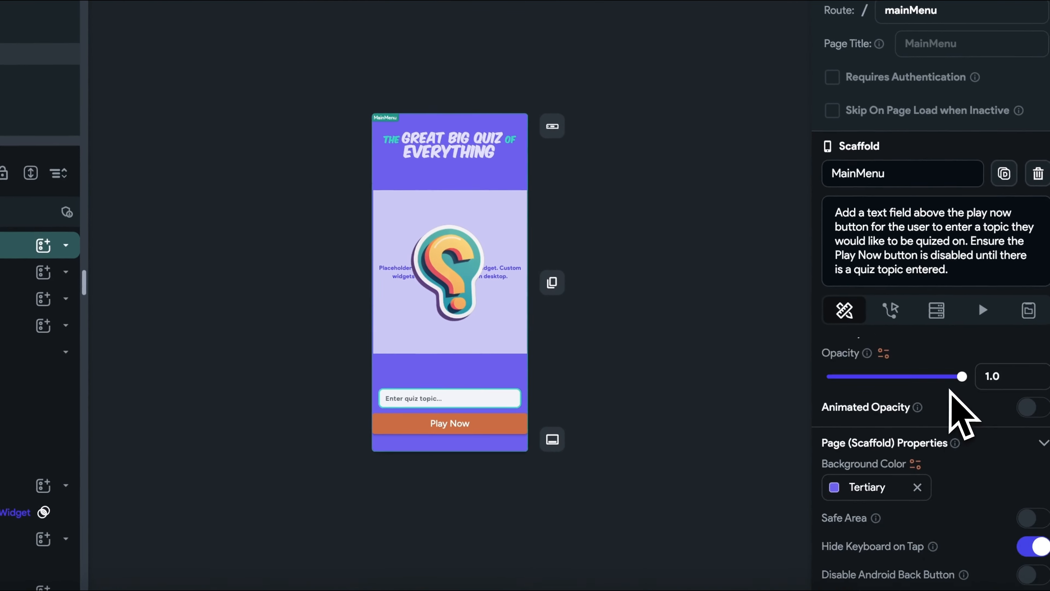
pyautogui.click(915, 465)
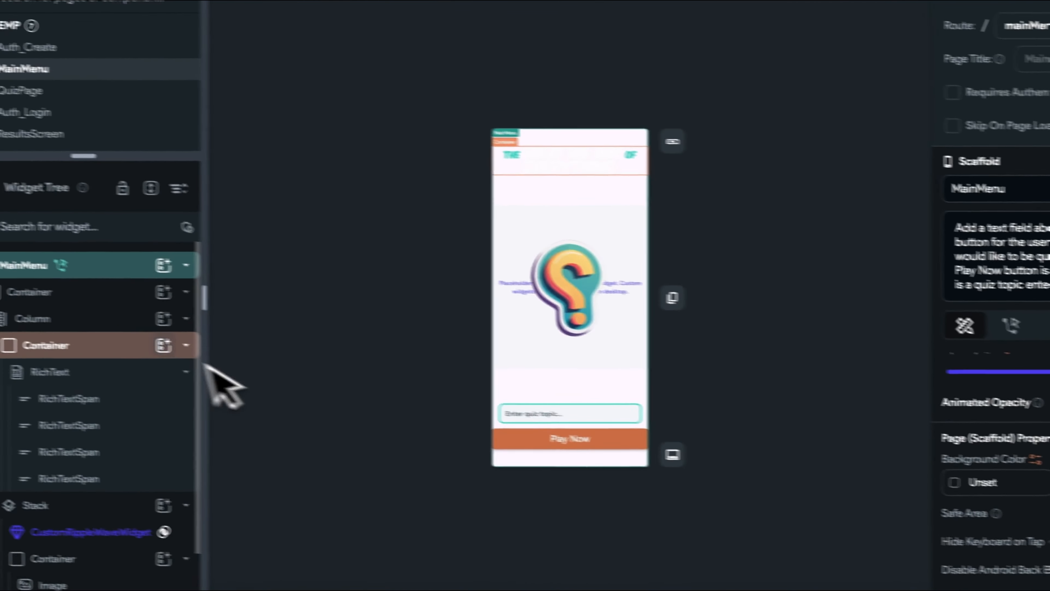
# Enable a gradient on the MainMenu page's outermost Container and paste the copied gradient style onto it.
pyautogui.click(145, 300)
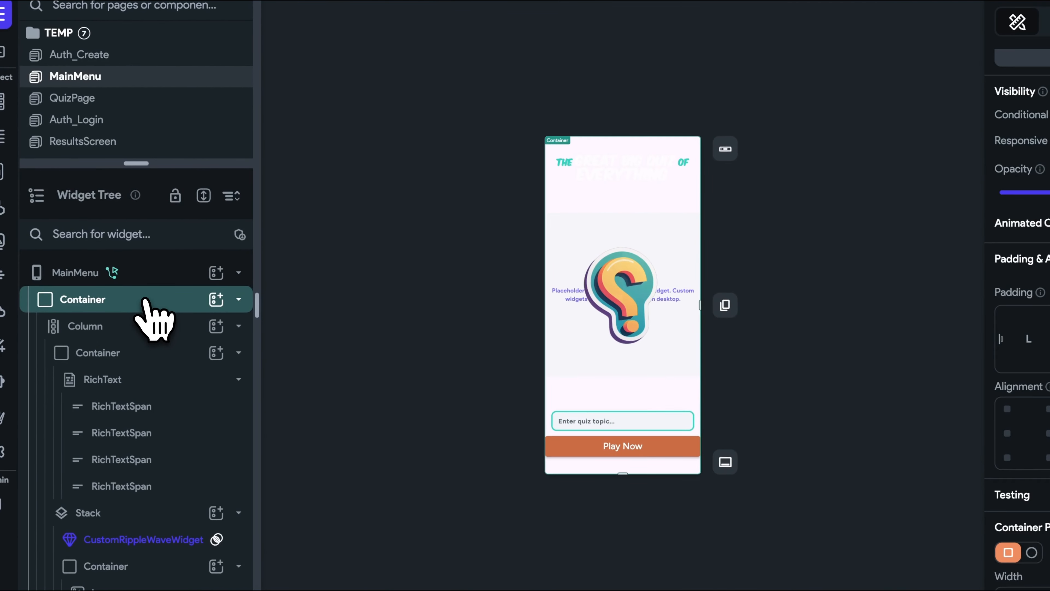
pyautogui.click(145, 301)
pyautogui.scroll(-4, 1006, 492)
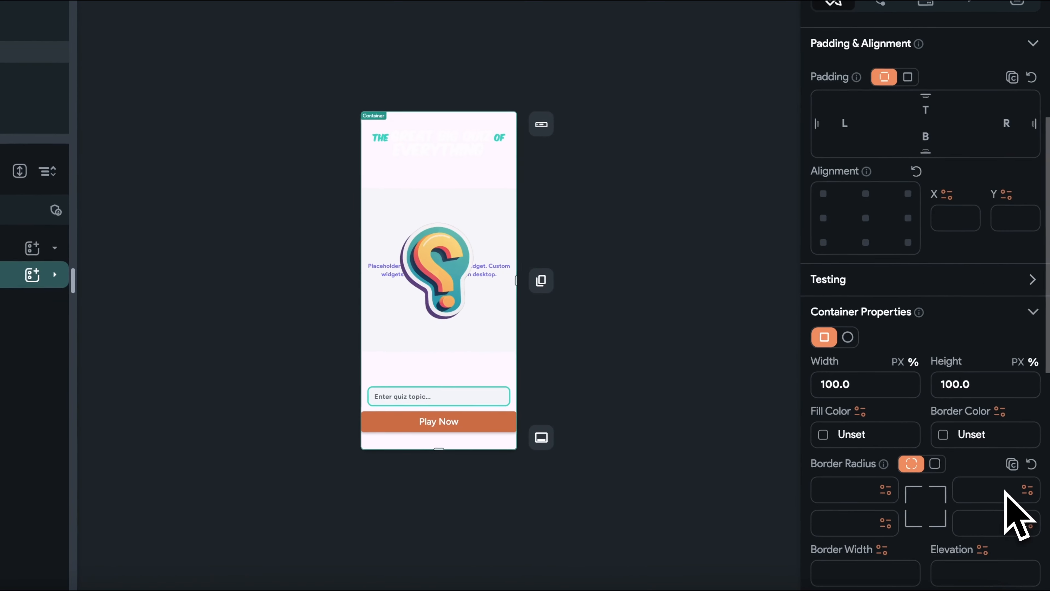
pyautogui.scroll(-3, 1017, 517)
pyautogui.scroll(-4, 1005, 488)
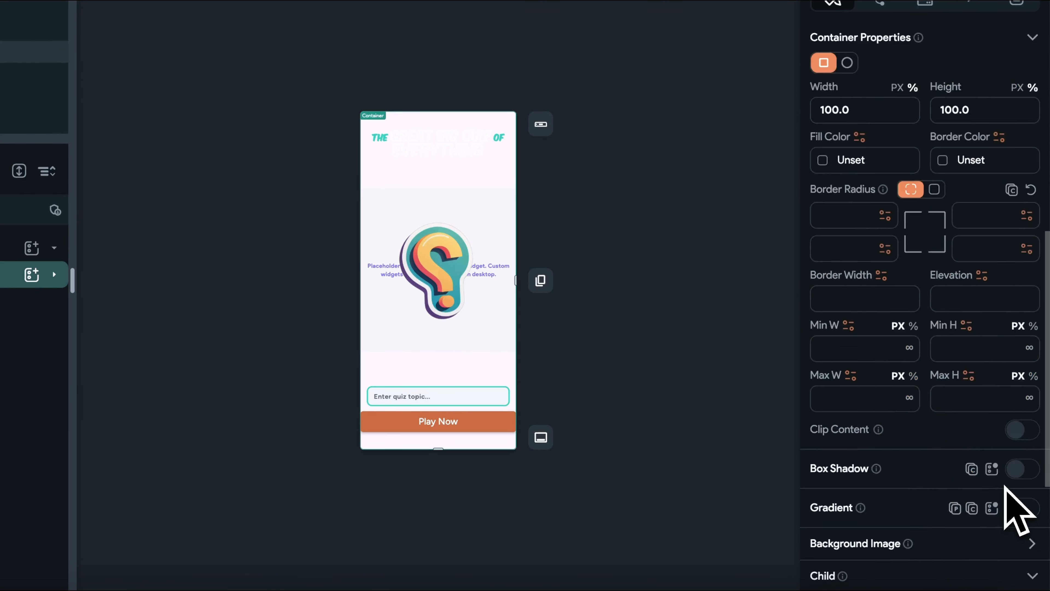
pyautogui.click(1024, 509)
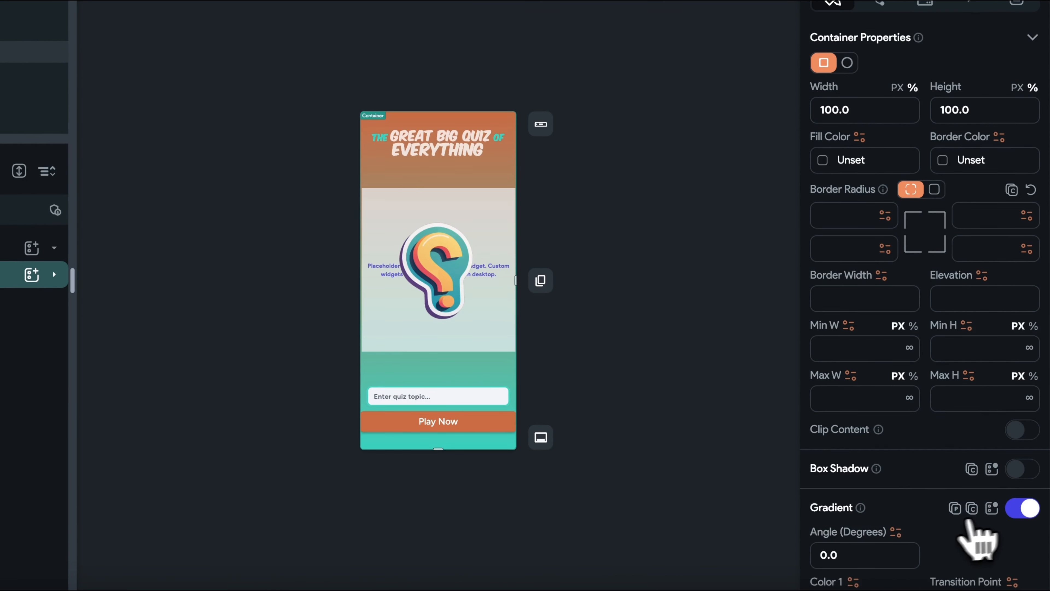
pyautogui.click(956, 509)
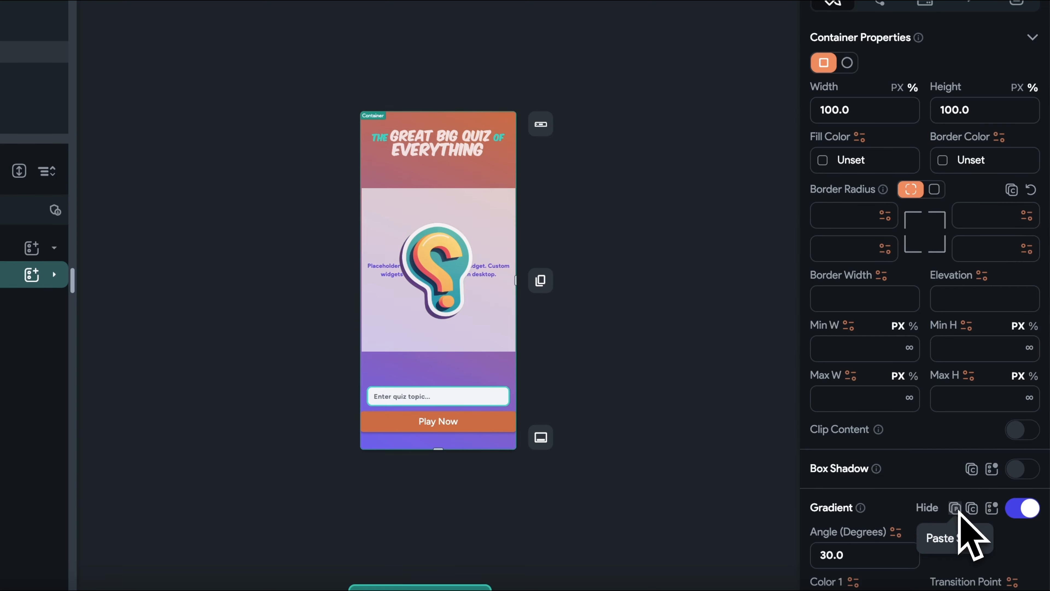
pyautogui.click(697, 350)
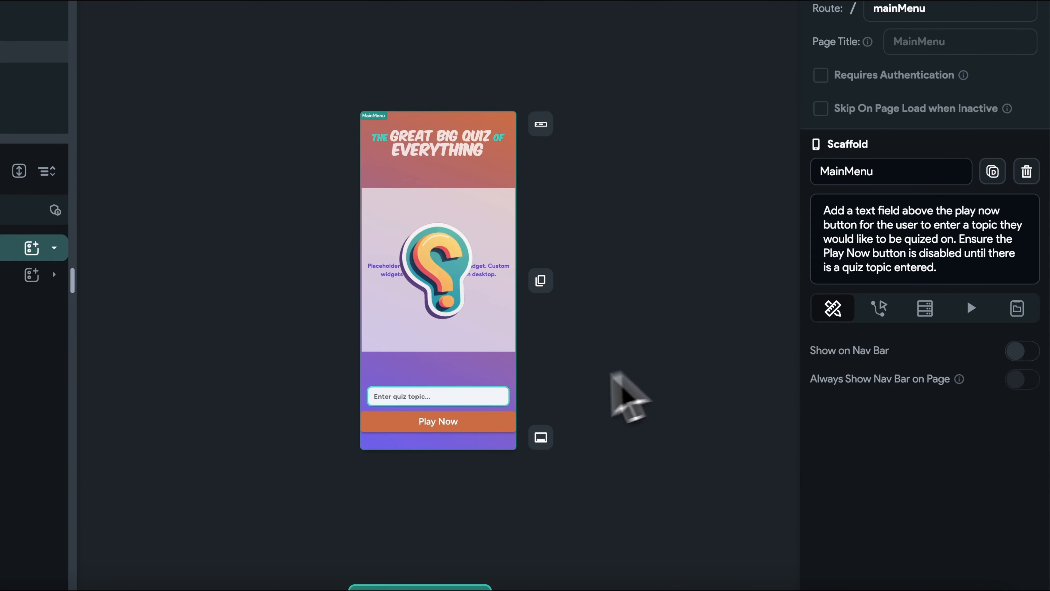
# Apply the ButtonPrimary theme style to the MainMenu page's Play Now button.
pyautogui.click(476, 421)
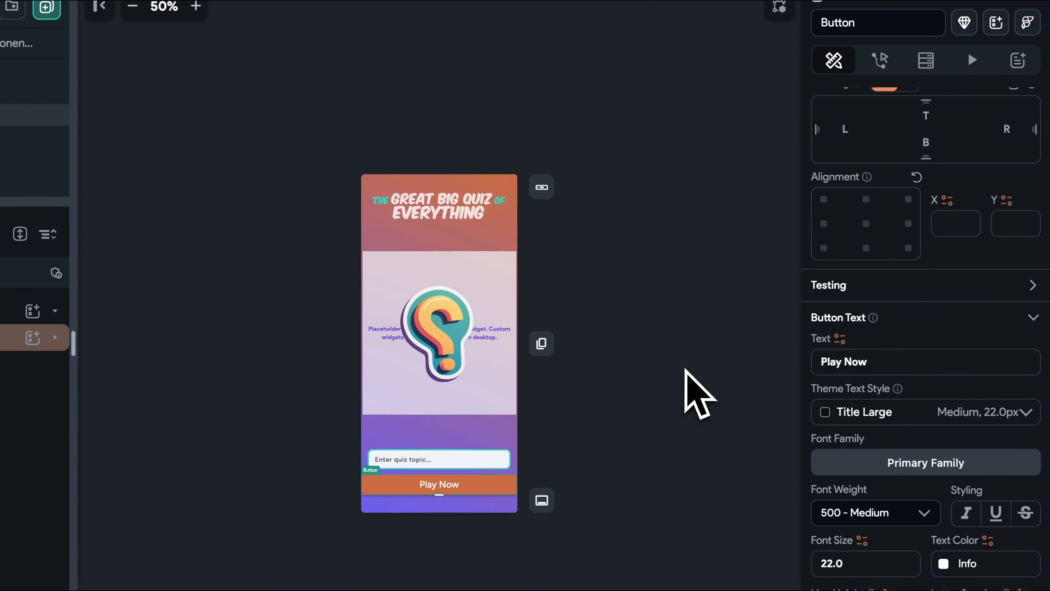
pyautogui.scroll(6, 926, 341)
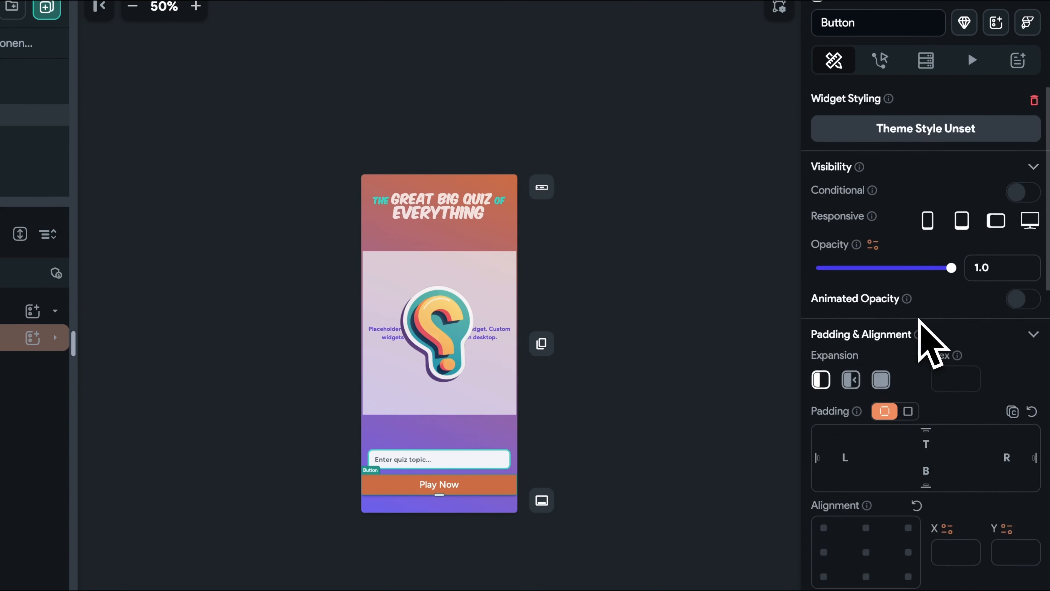
pyautogui.click(964, 125)
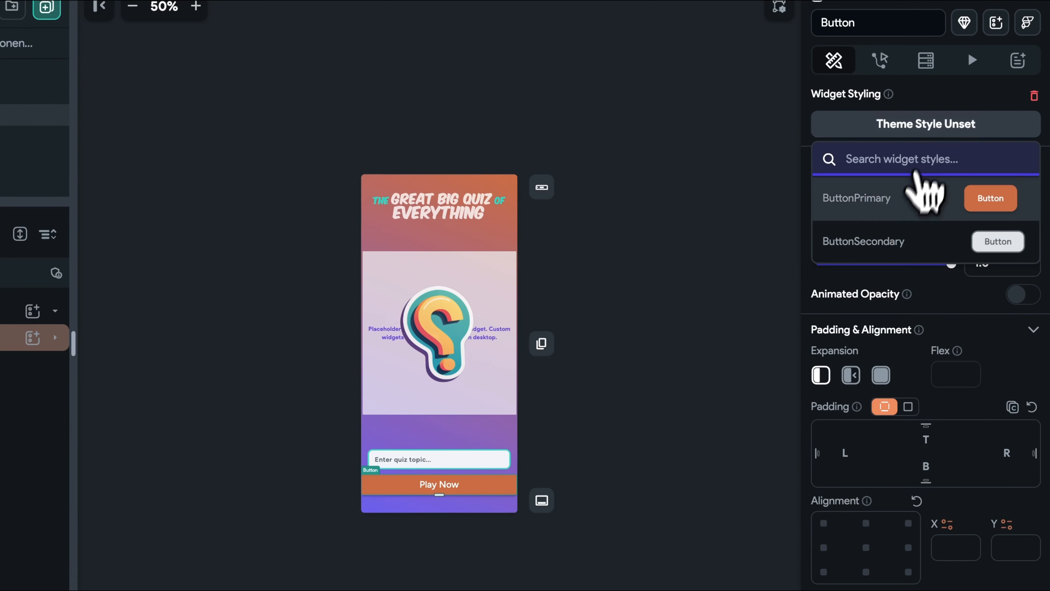
pyautogui.click(936, 207)
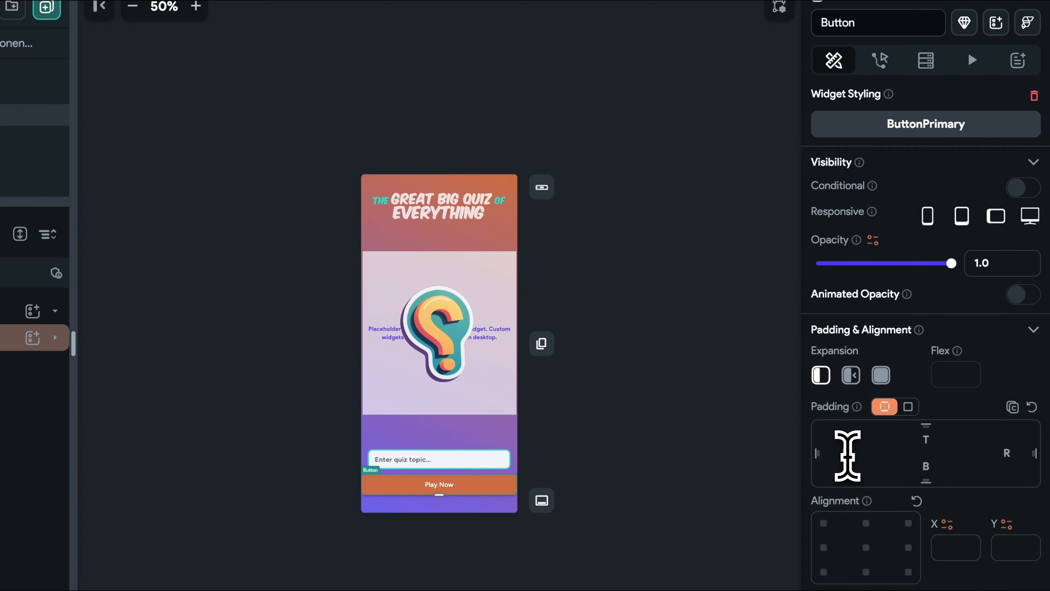
# Set the Play Now button's left and right padding to 24.
pyautogui.write('4')
pyautogui.click(1005, 453)
pyautogui.write('24')
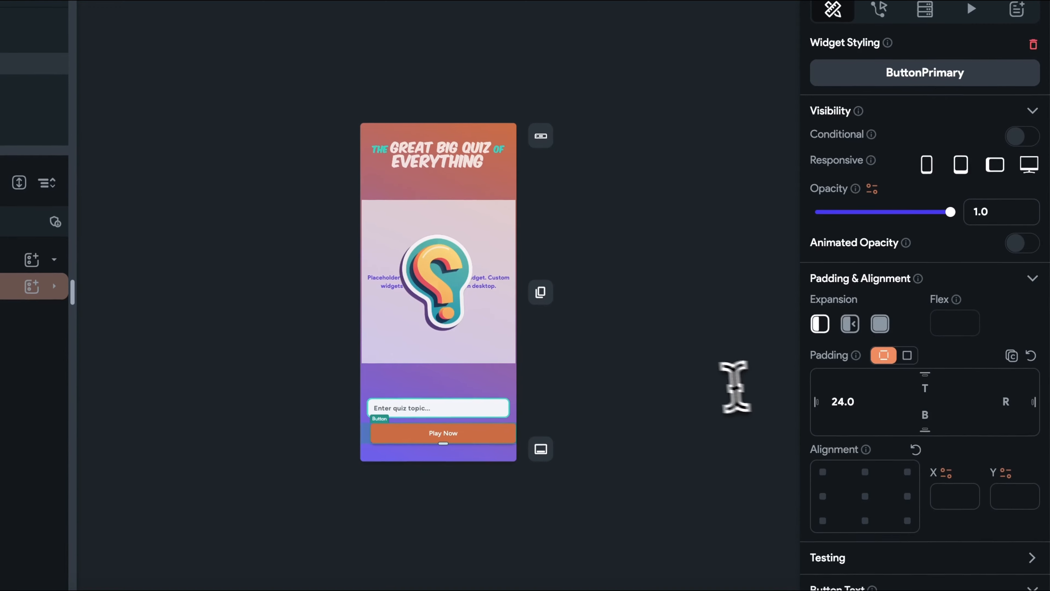
pyautogui.click(678, 378)
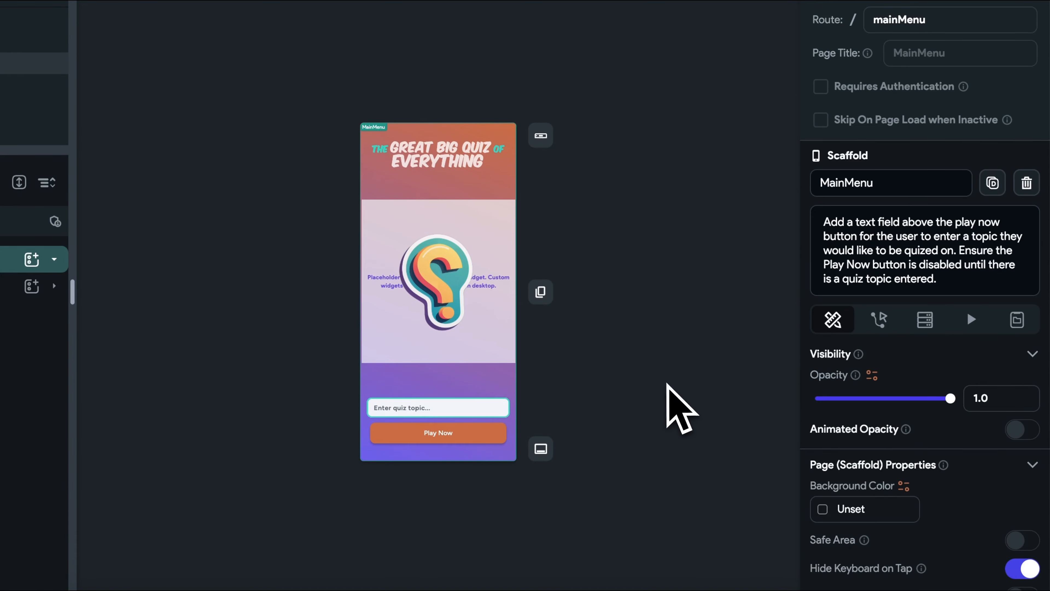
# Look over the QuizPage answer options and the Auth_Login page.
pyautogui.click(106, 178)
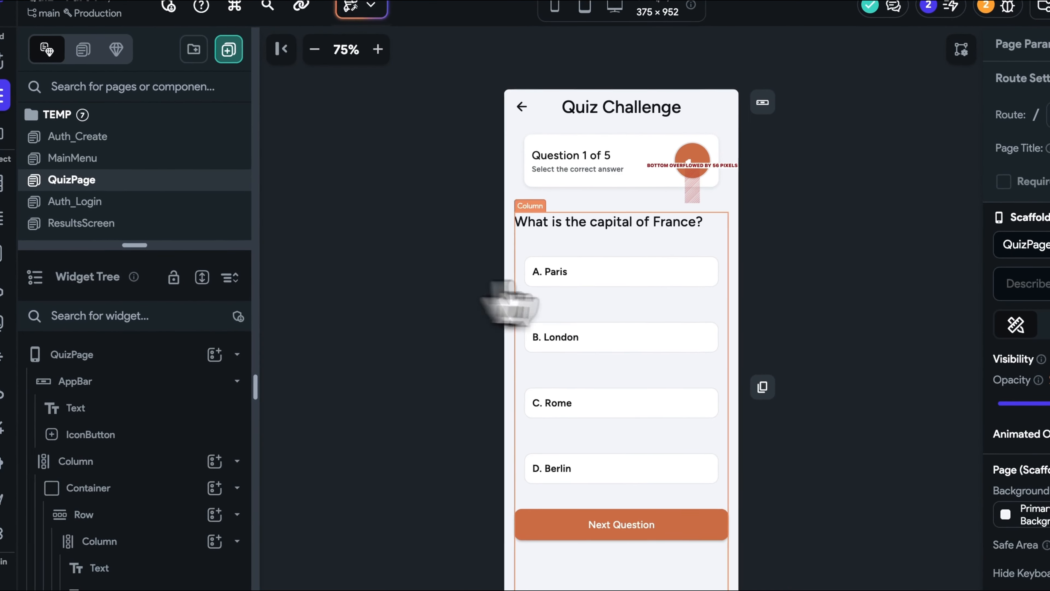
pyautogui.click(631, 269)
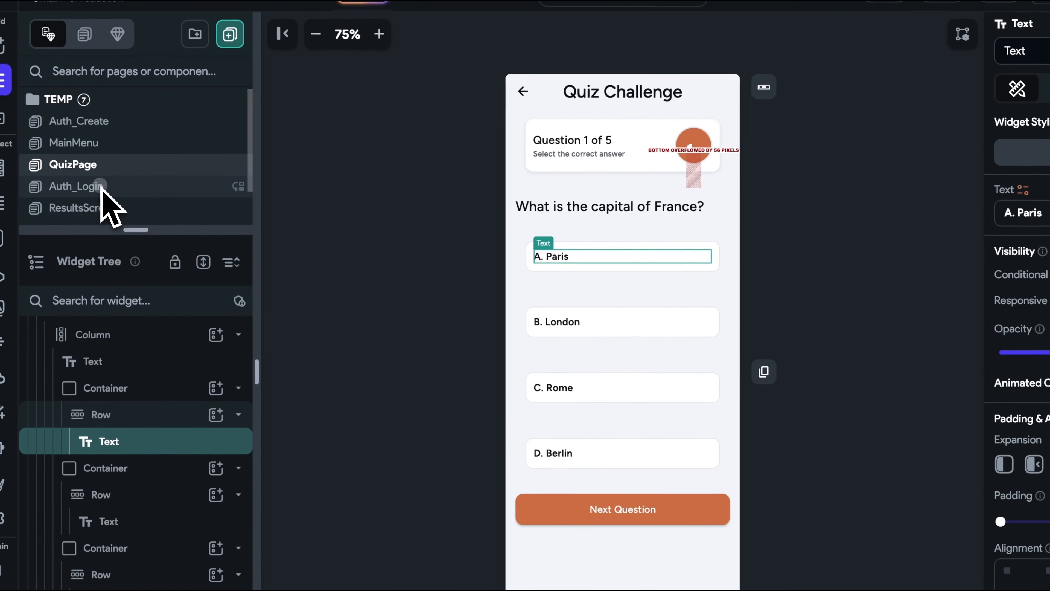
pyautogui.click(96, 197)
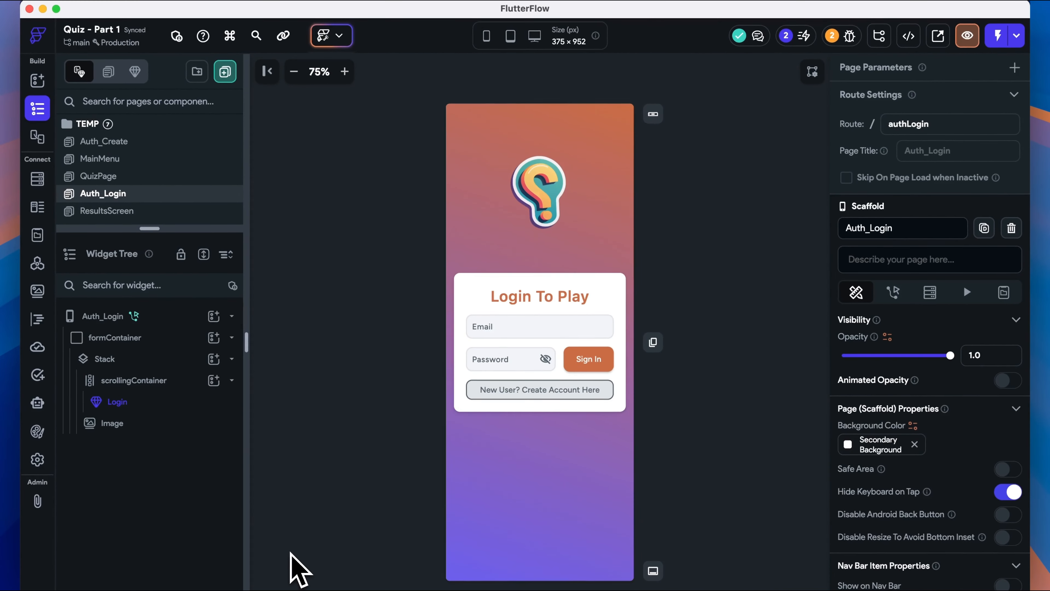
pyautogui.click(290, 552)
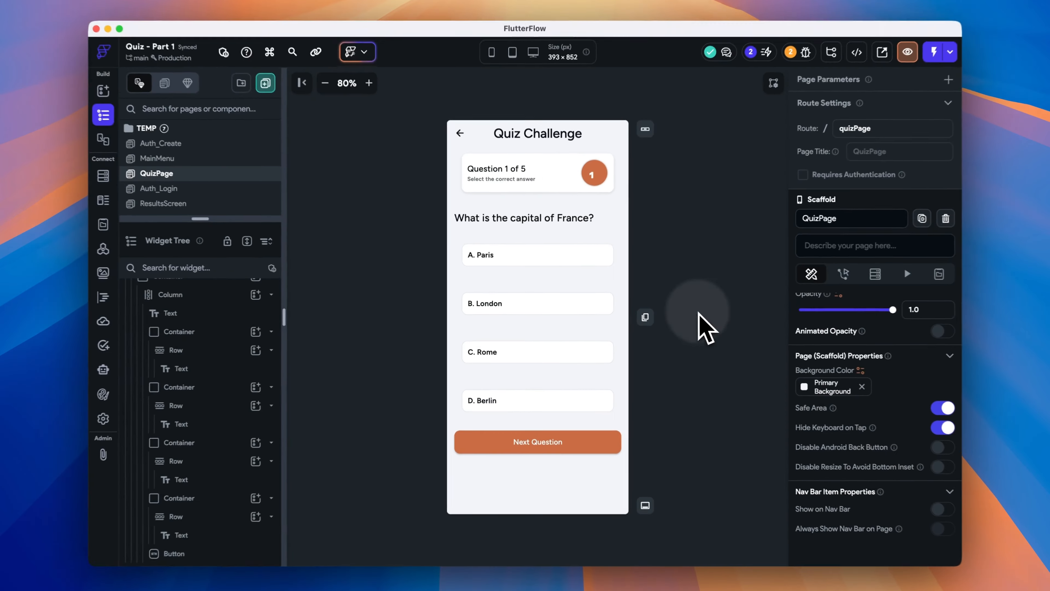
# Convert the "A. Paris" answer Container on QuizPage into a new component named QuestionContainer.
pyautogui.click(579, 269)
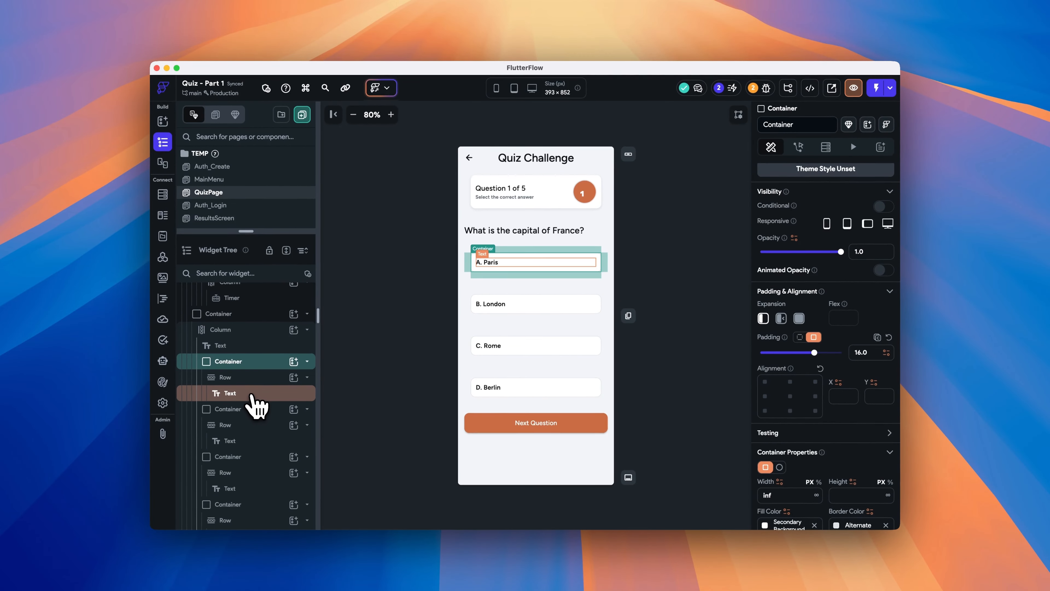
pyautogui.rightClick(242, 364)
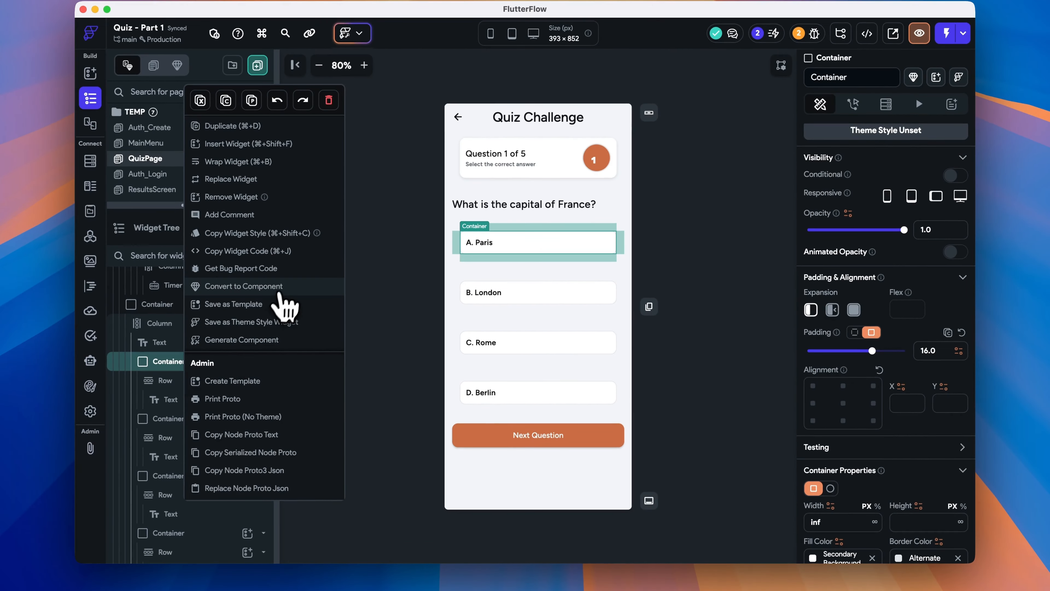
pyautogui.click(323, 297)
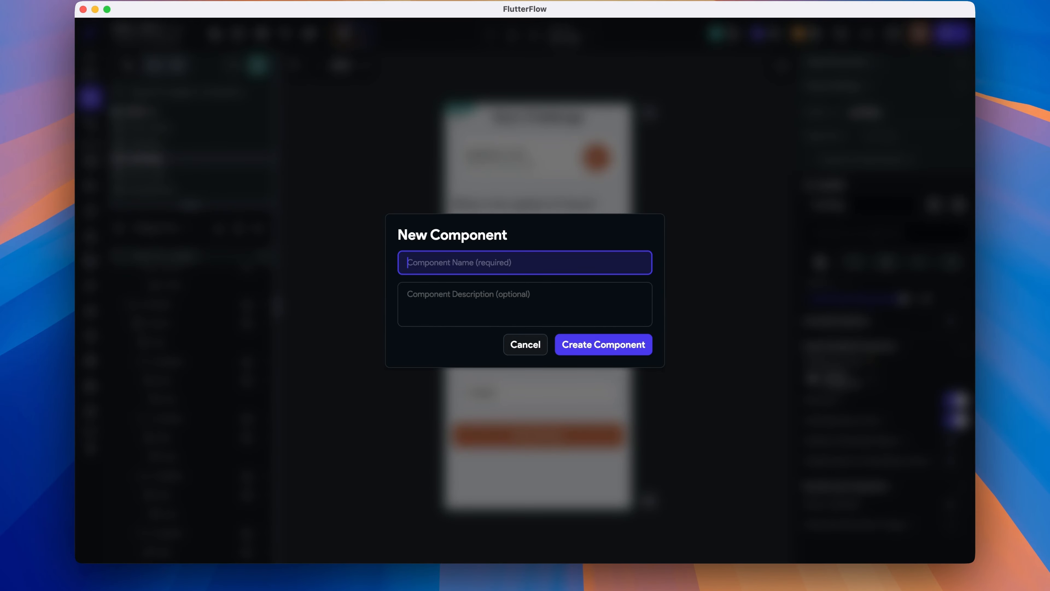
pyautogui.write('Questio')
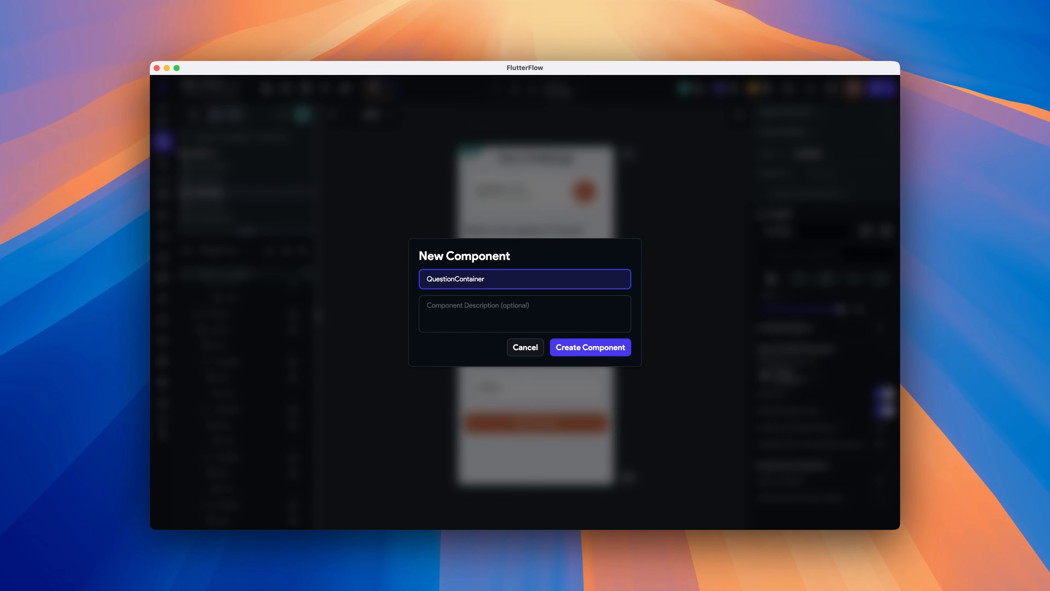
pyautogui.write('nContainer')
pyautogui.click(590, 349)
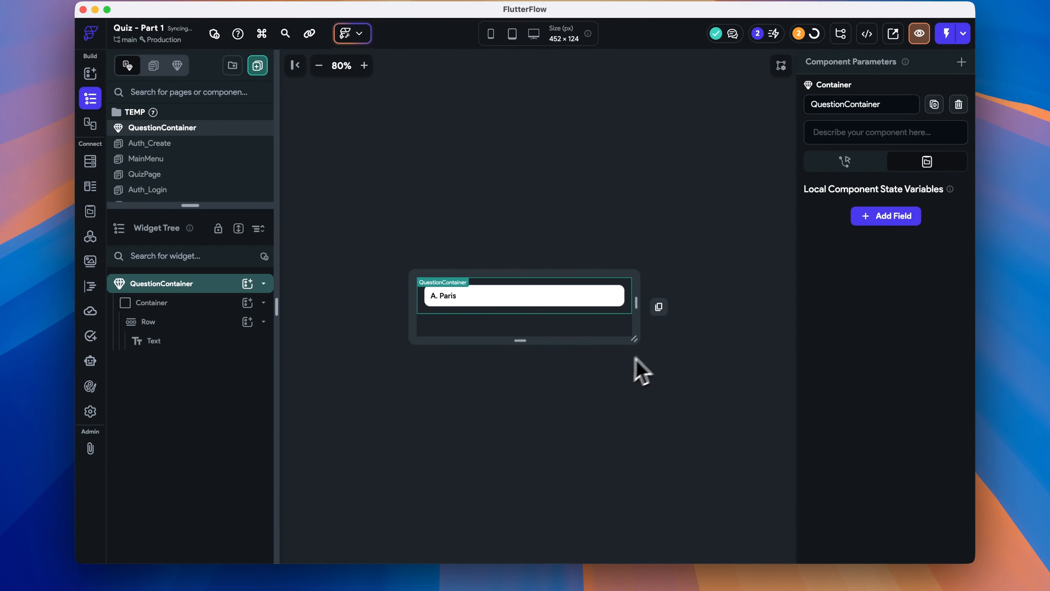
# Duplicate the answer Text inside the QuestionContainer's Row and turn off expansion on the first Text.
pyautogui.click(434, 306)
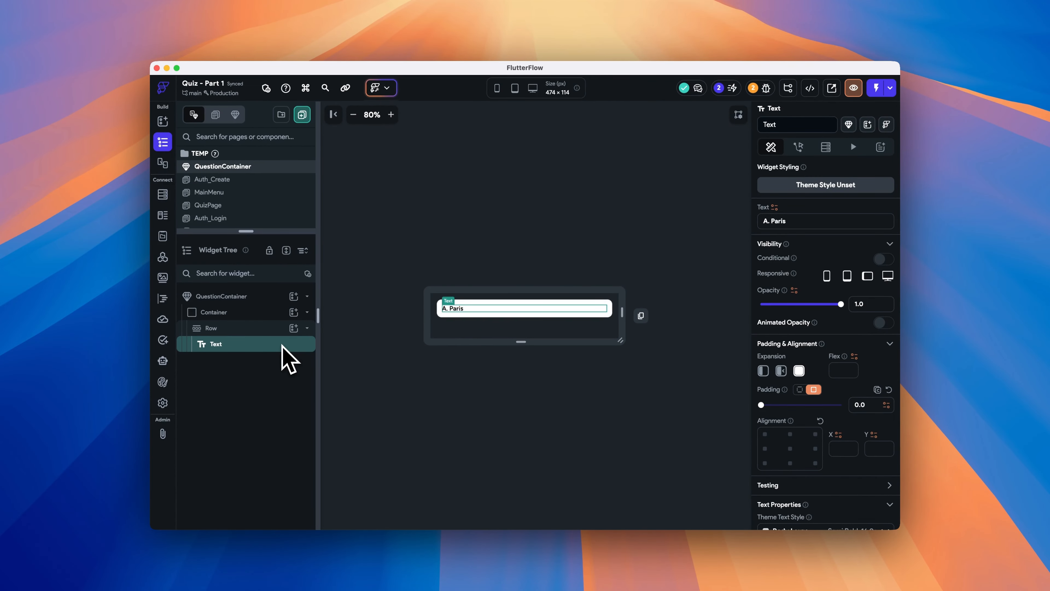
pyautogui.press('super+d')
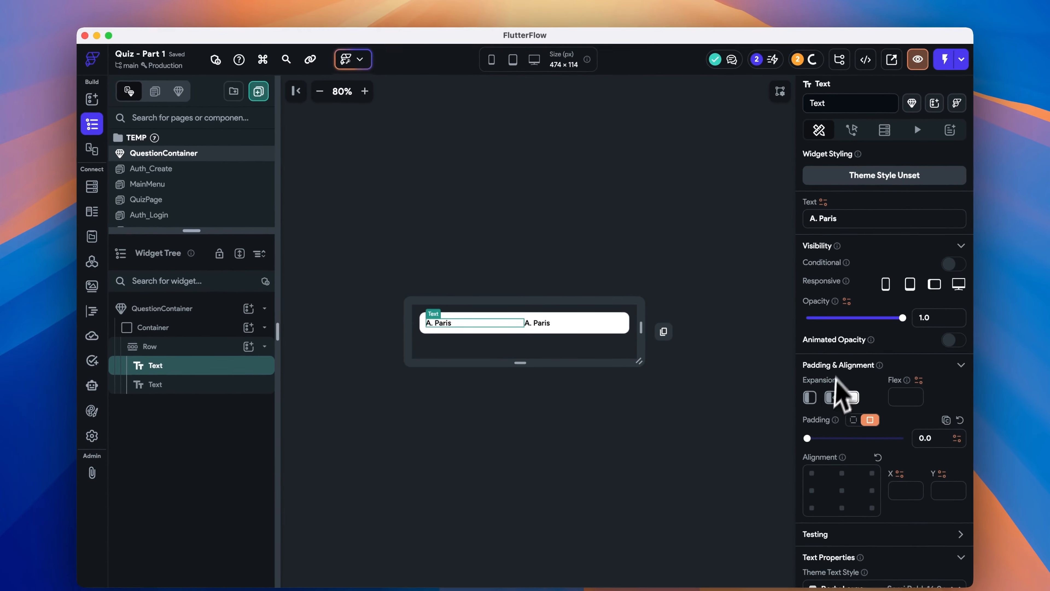
pyautogui.click(764, 371)
pyautogui.click(673, 292)
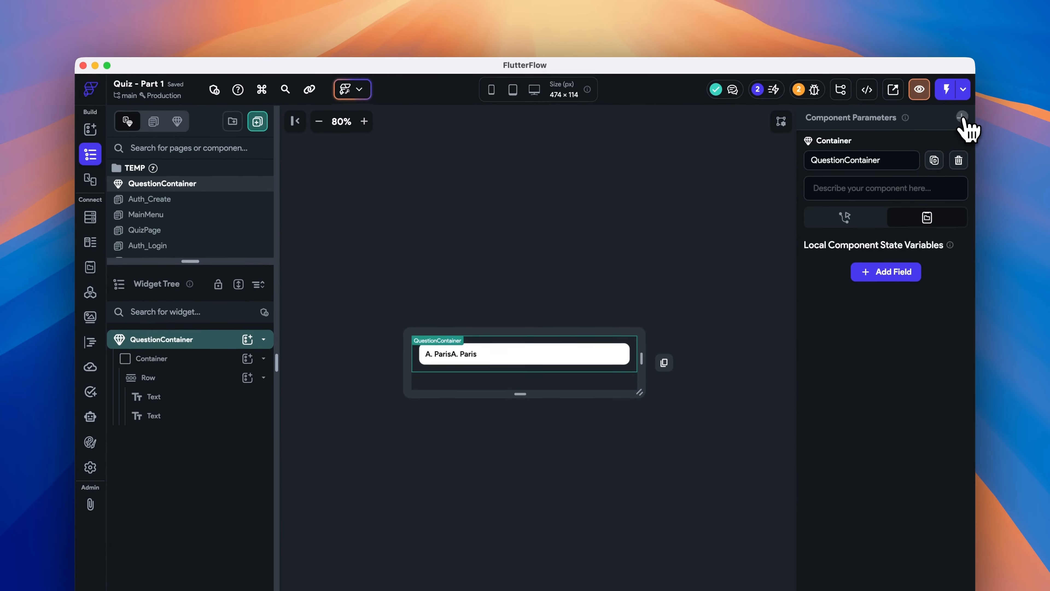
# Define a required Integer parameter named questionNum for the QuestionContainer component.
pyautogui.click(964, 83)
pyautogui.click(910, 151)
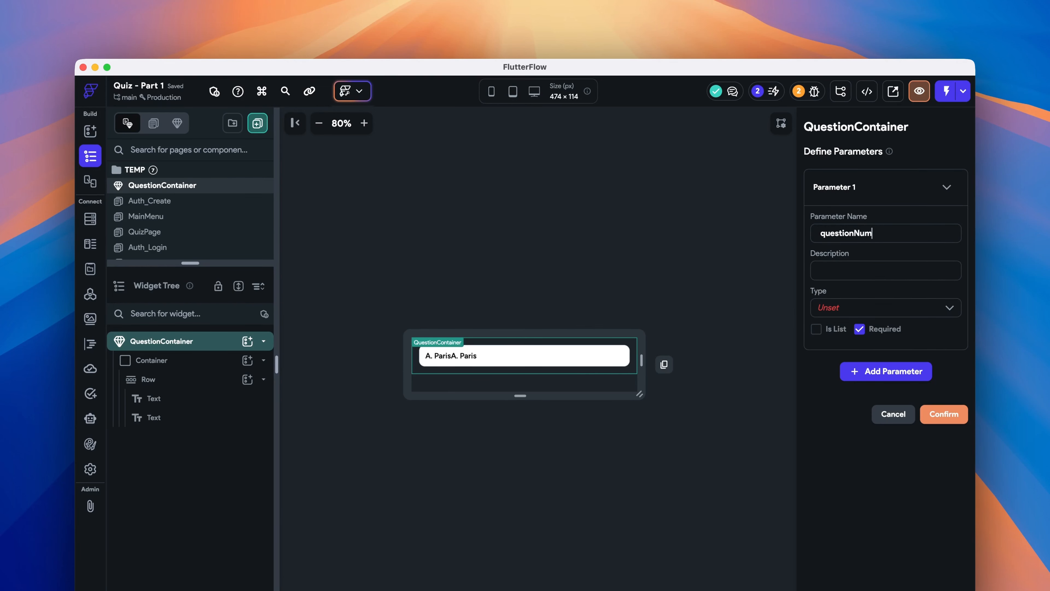
pyautogui.click(876, 307)
pyautogui.click(883, 369)
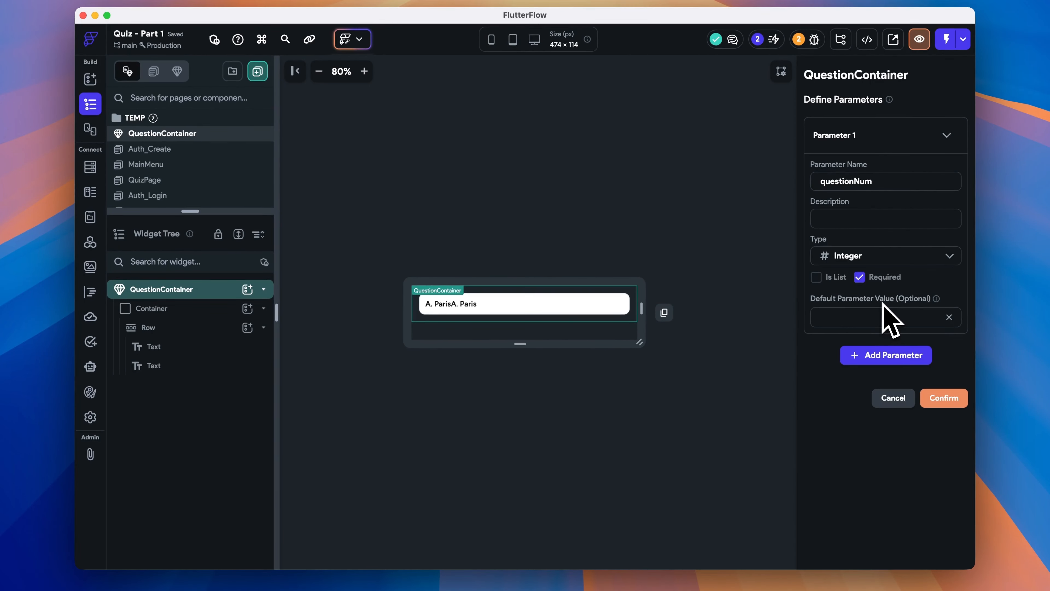
# Add a second required parameter named questionText of type String and save the component parameters.
pyautogui.click(895, 356)
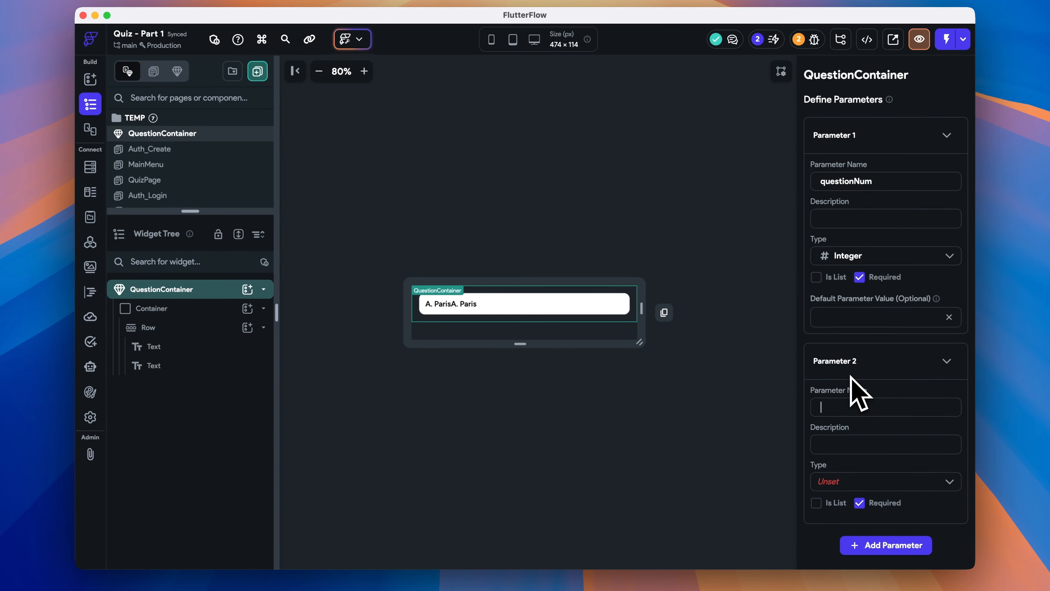
pyautogui.write('questionText')
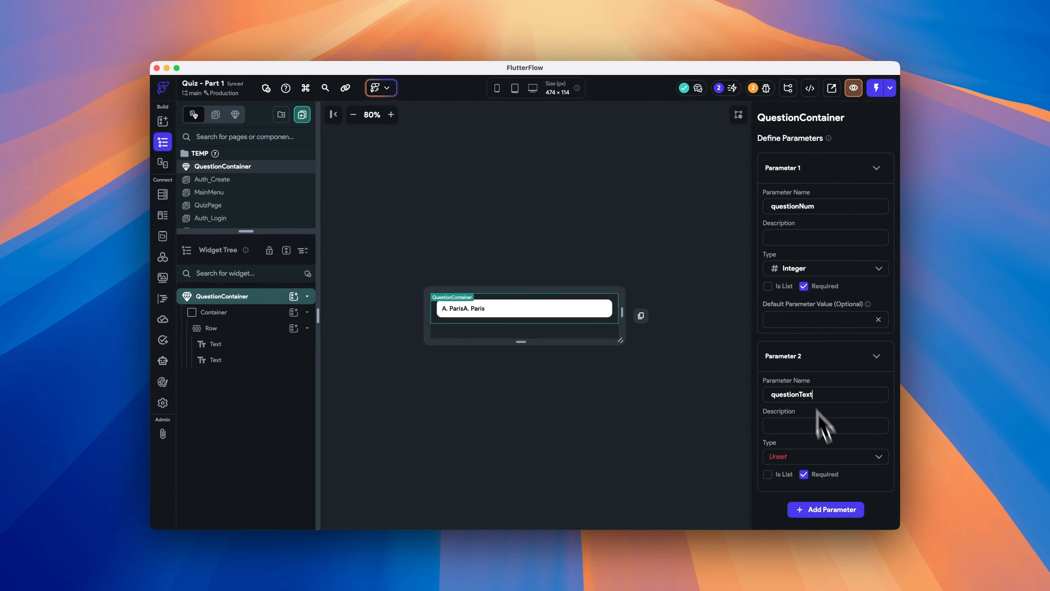
pyautogui.click(827, 456)
pyautogui.click(835, 521)
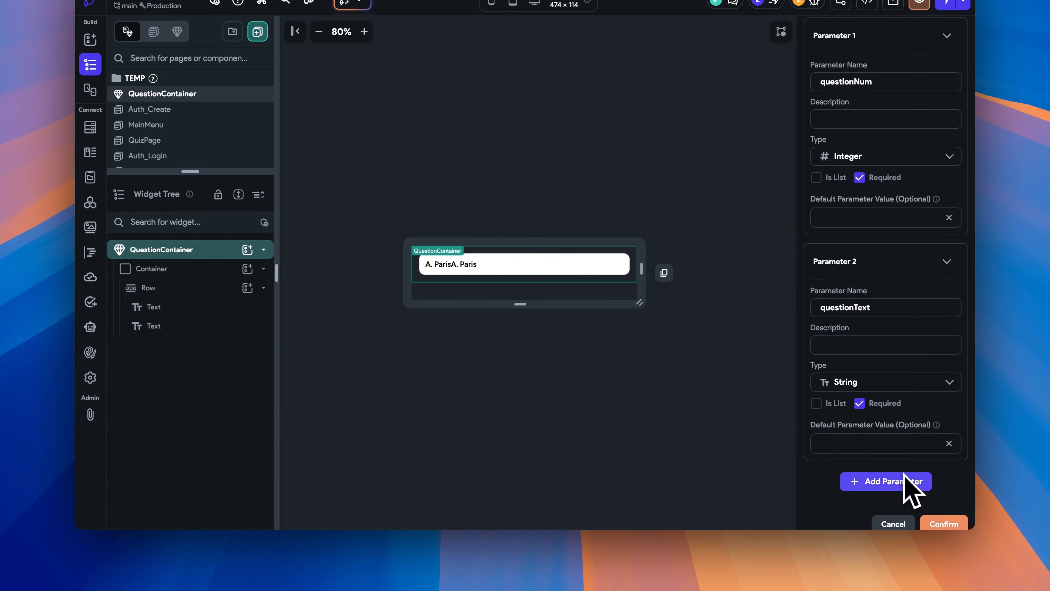
pyautogui.click(944, 524)
# Bind the first Text to the questionNum component parameter with a default value of 0.
pyautogui.click(437, 265)
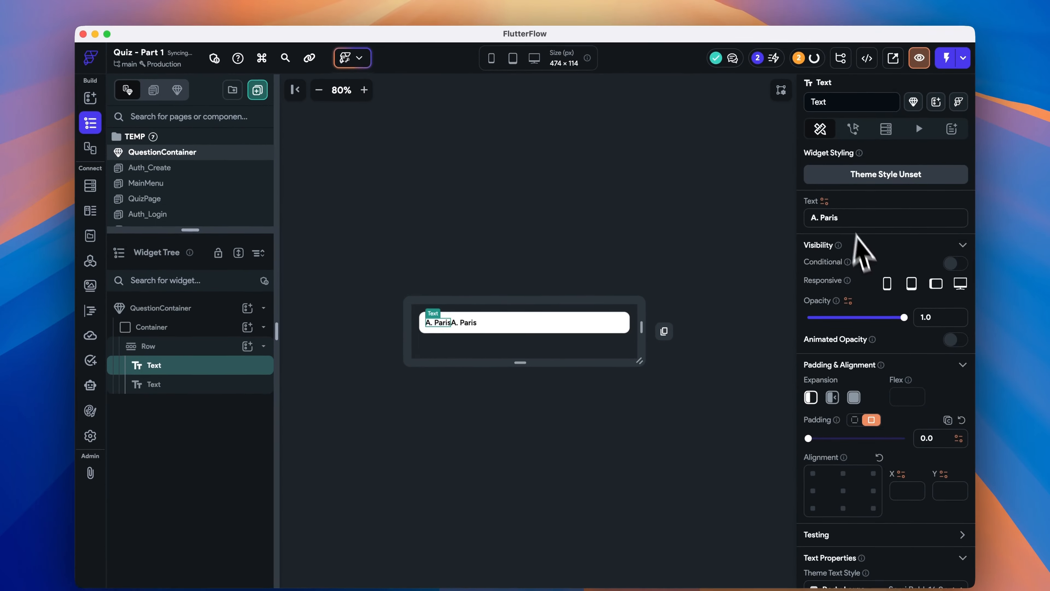
pyautogui.click(825, 201)
pyautogui.click(688, 307)
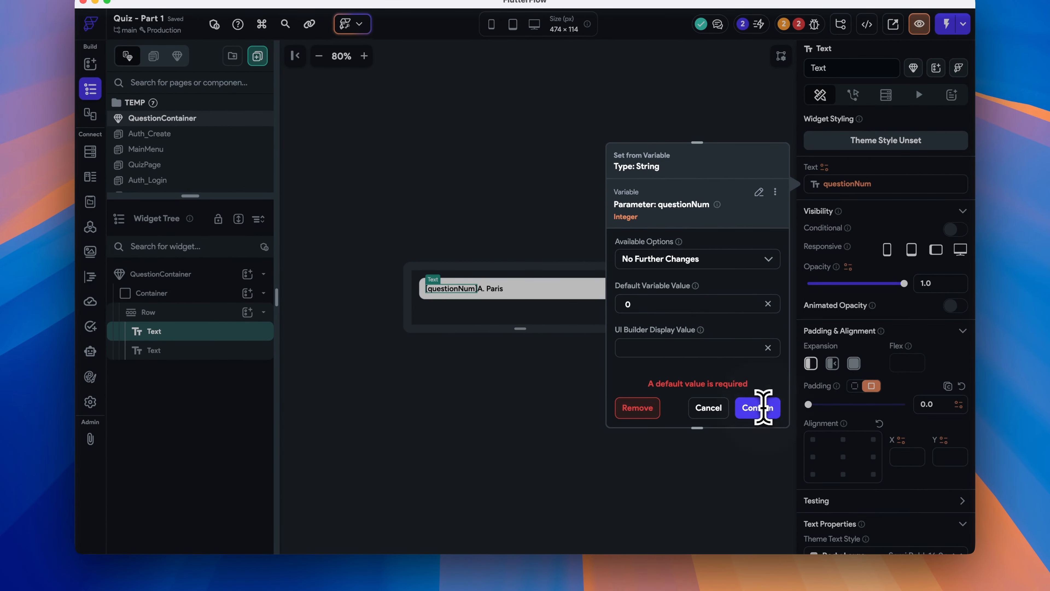
pyautogui.click(762, 408)
# Bind the second Text to the questionText component parameter with "-" as its default value.
pyautogui.click(448, 290)
pyautogui.click(825, 167)
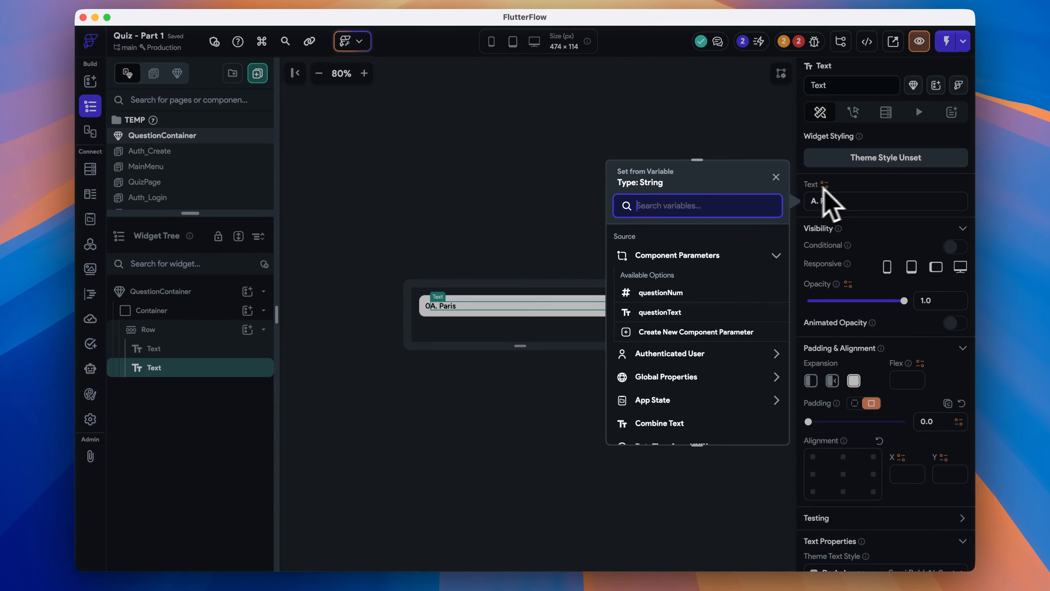
pyautogui.click(678, 313)
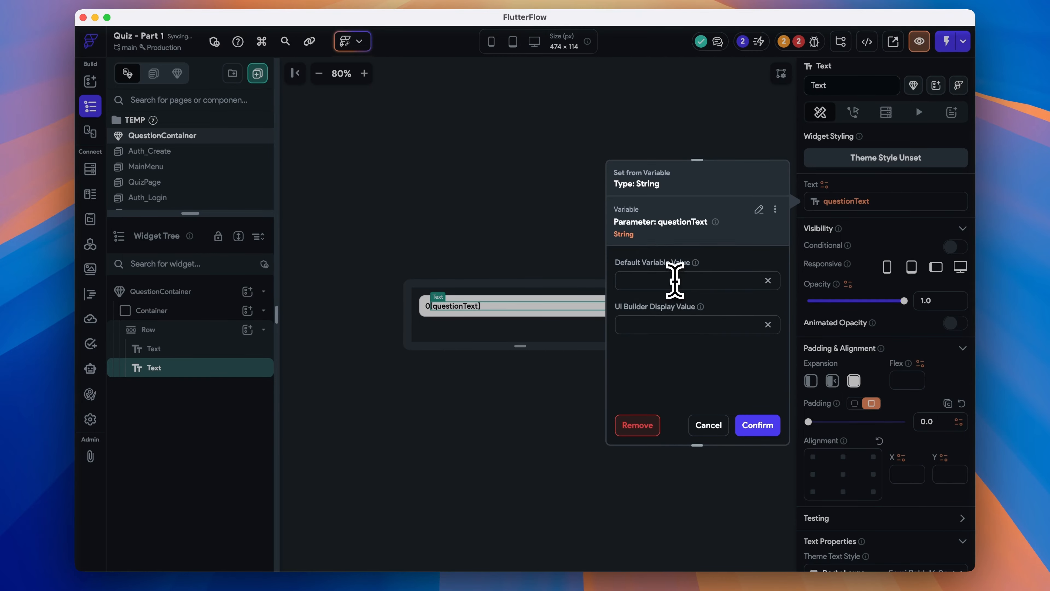
pyautogui.click(757, 424)
# Add items spacing to the QuestionContainer's Row to separate its two Text widgets.
pyautogui.click(153, 329)
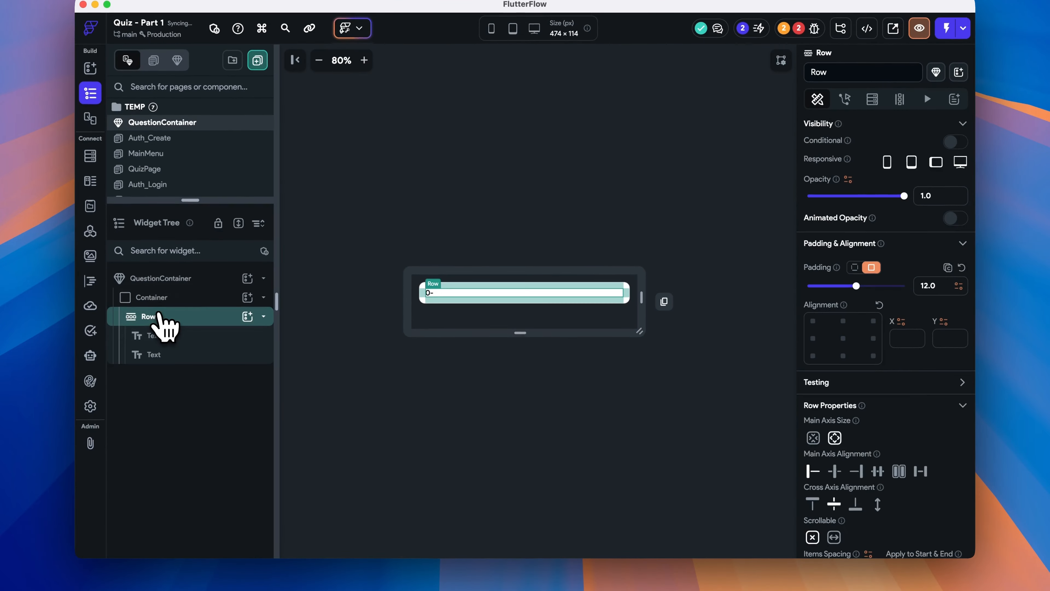
pyautogui.scroll(-5, 886, 457)
pyautogui.click(532, 413)
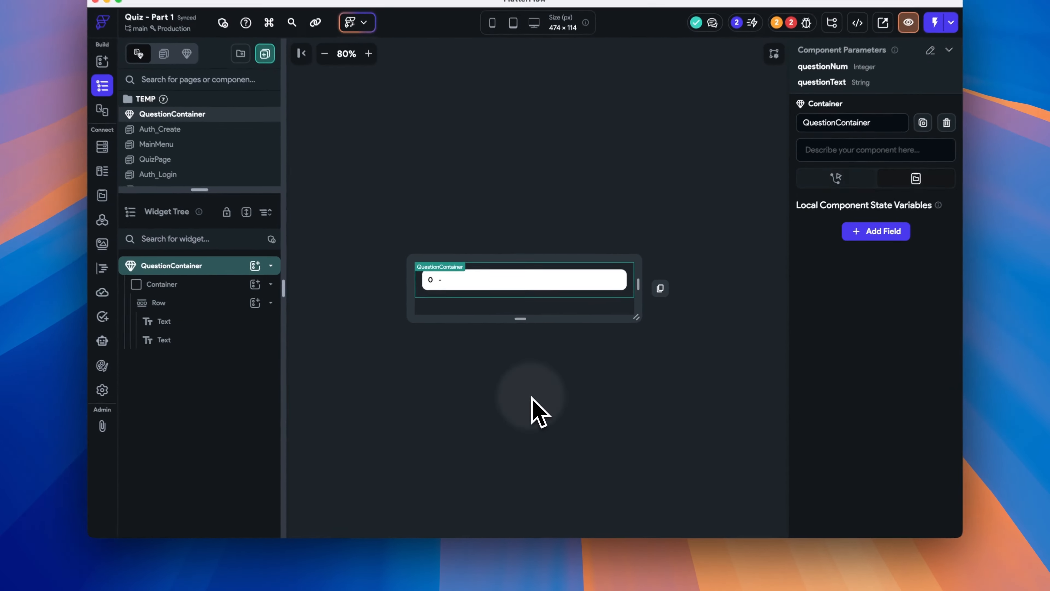
# Set the border width of the QuestionContainer's Container to 2.
pyautogui.click(195, 284)
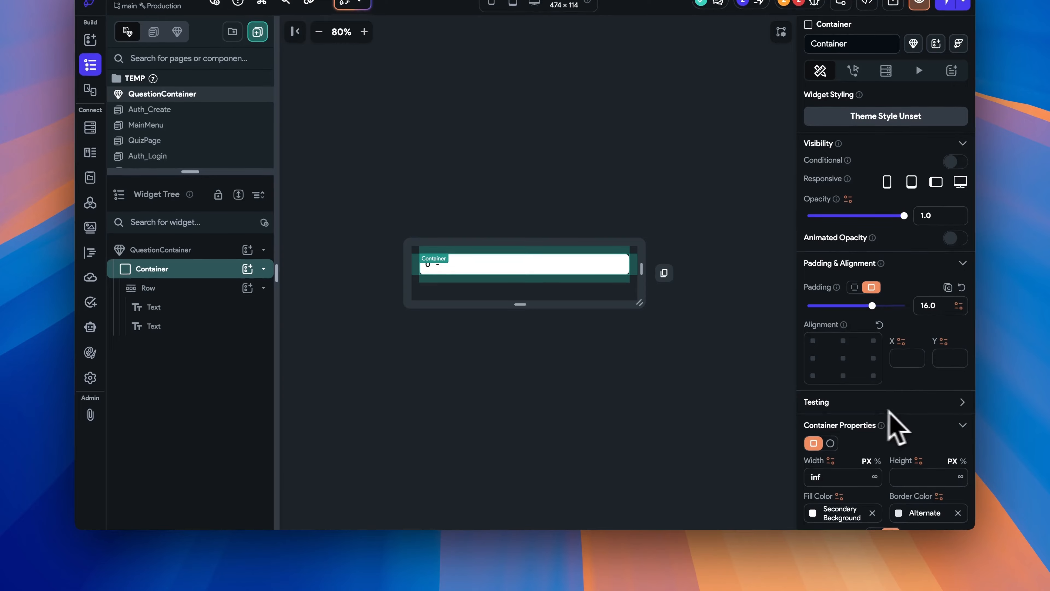
pyautogui.scroll(-5, 930, 426)
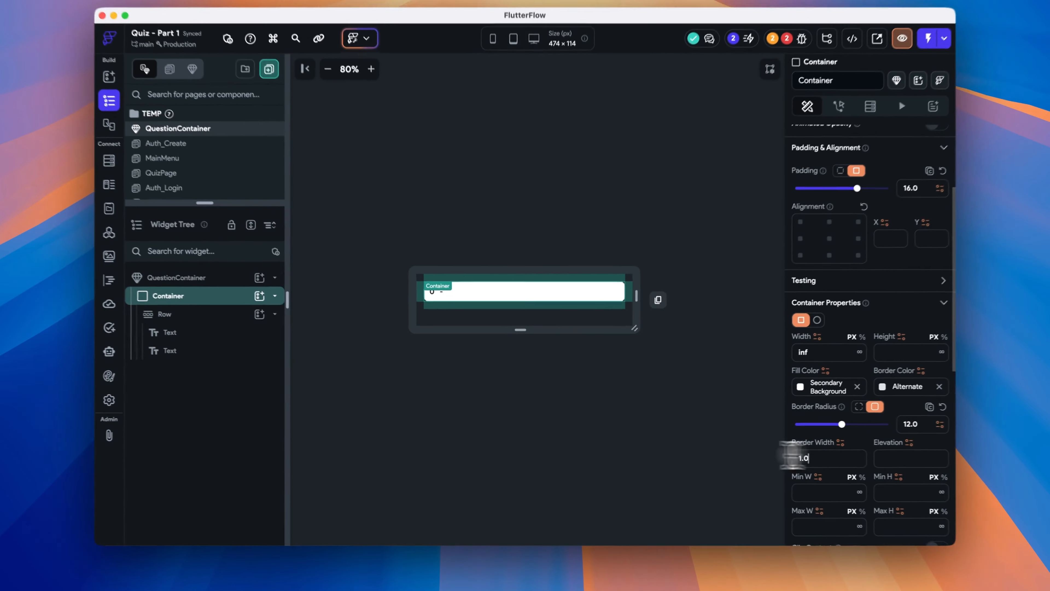
pyautogui.doubleClick(786, 453)
pyautogui.write('2')
pyautogui.scroll(-3, 860, 472)
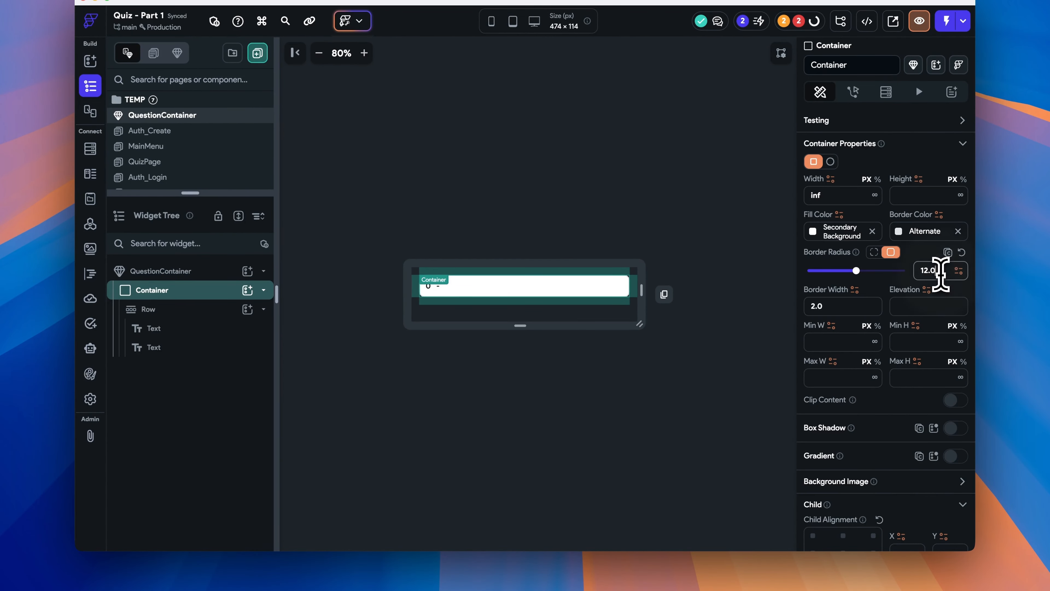
pyautogui.click(640, 246)
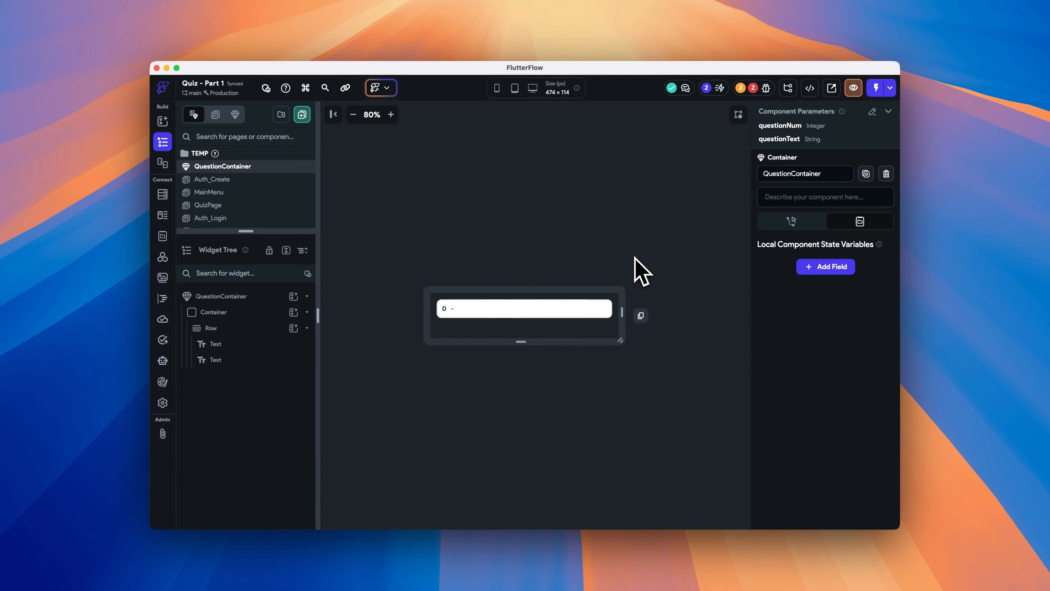
# On QuizPage, keep only the QuestionContainer answer and add a ListView to the Column that holds it.
pyautogui.click(222, 204)
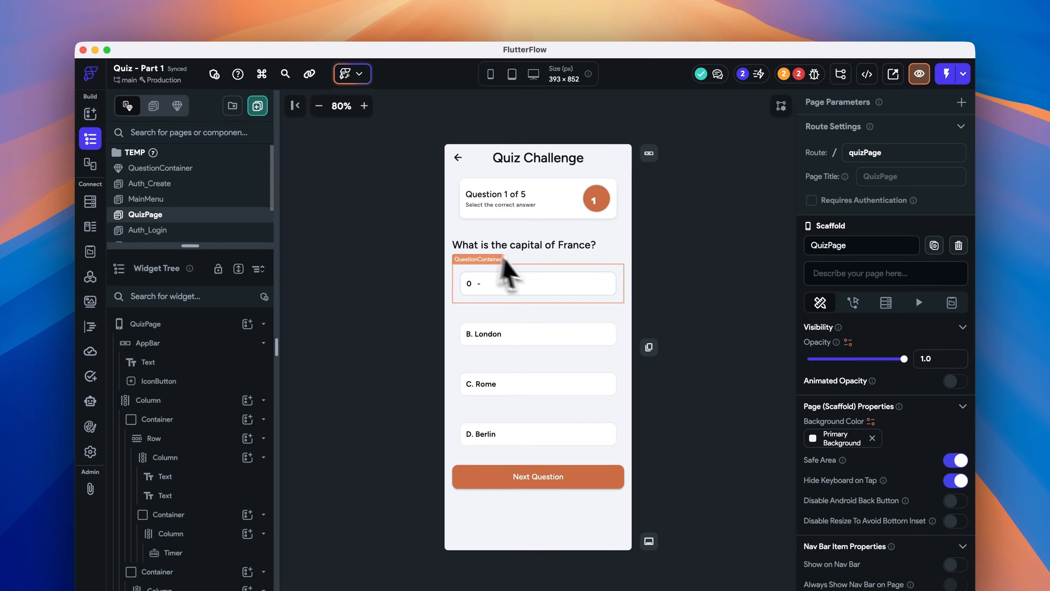
pyautogui.click(533, 289)
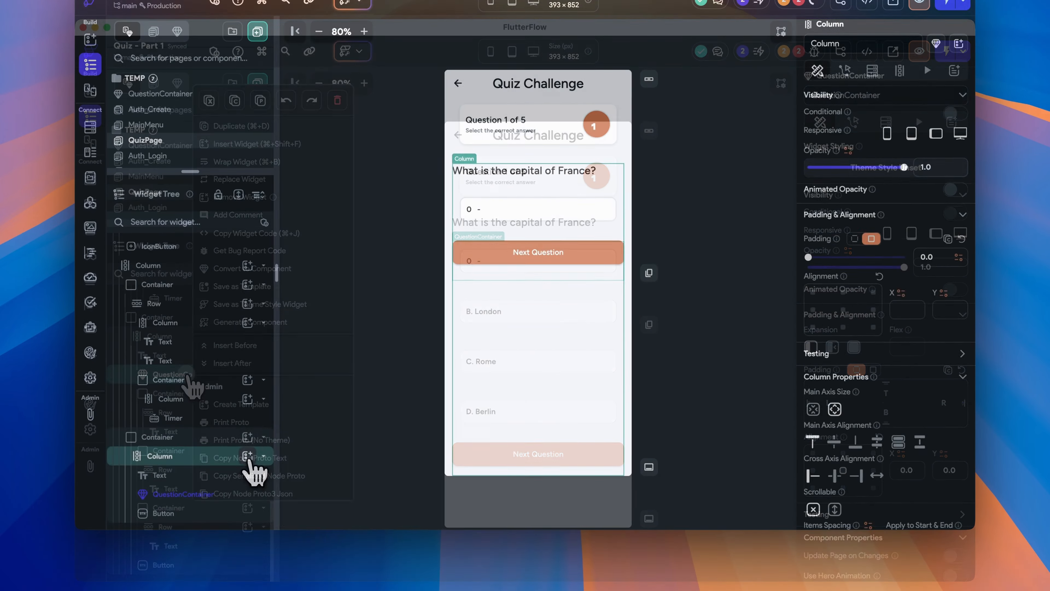
pyautogui.click(247, 456)
pyautogui.write('list')
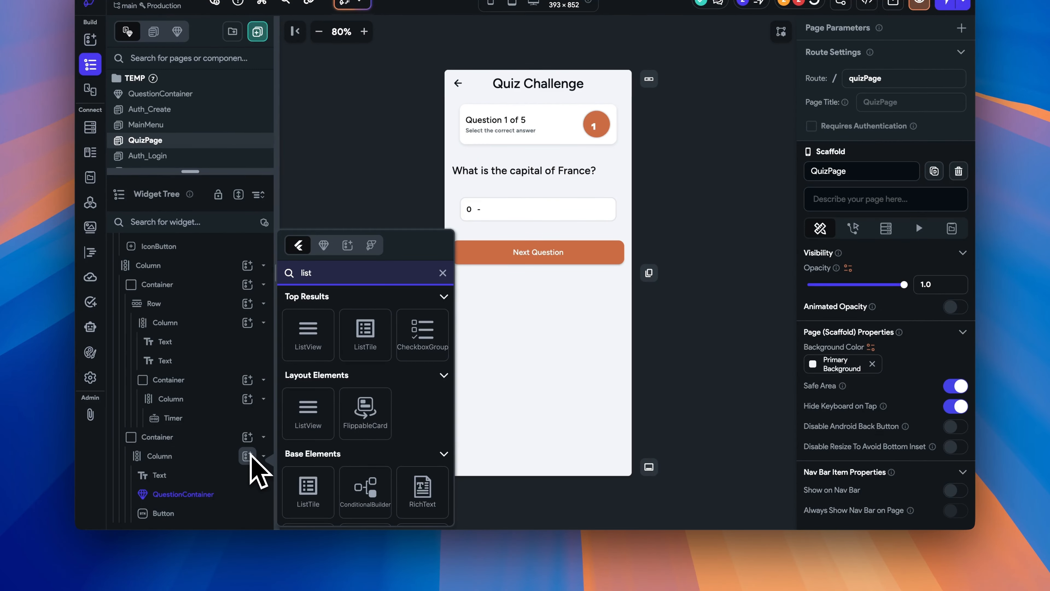
pyautogui.click(308, 333)
# Place the ListView between the question text and the Next Question button, with the QuestionContainer nested inside it.
pyautogui.scroll(-3, 229, 414)
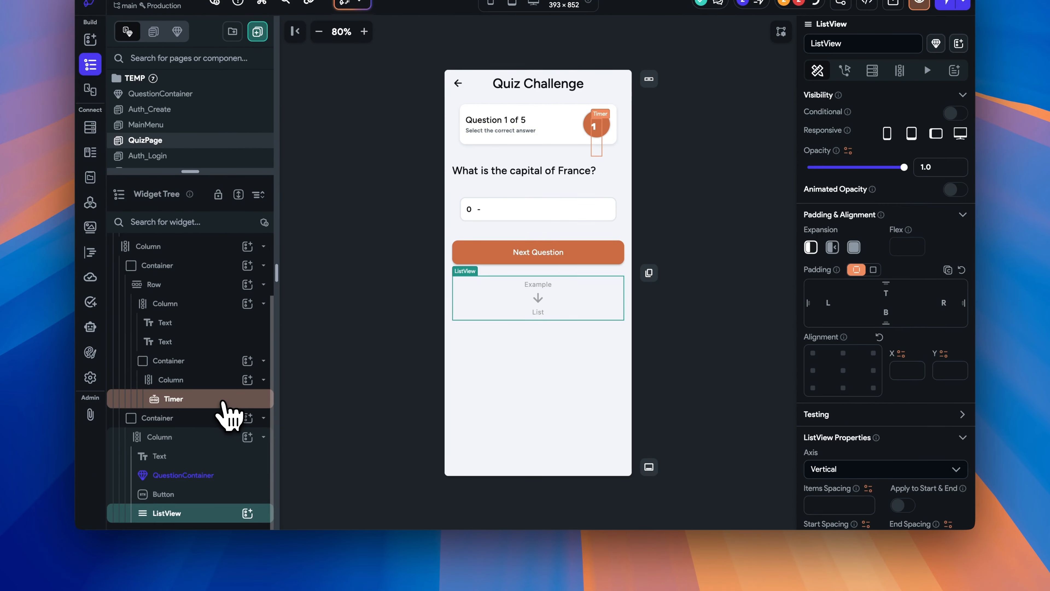
pyautogui.moveTo(194, 490); pyautogui.dragTo(176, 469)
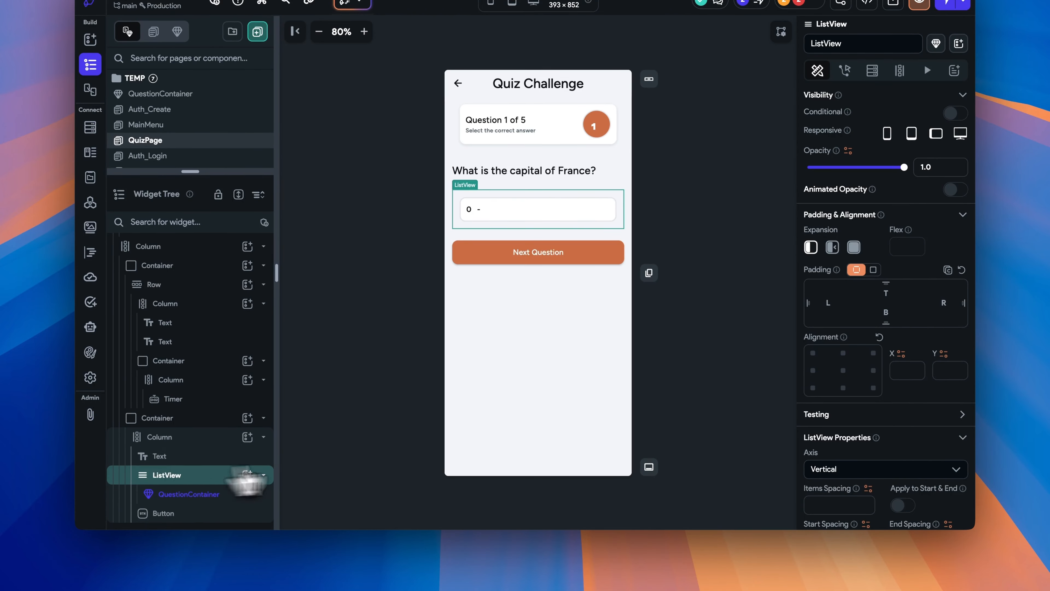
pyautogui.click(697, 313)
pyautogui.click(185, 479)
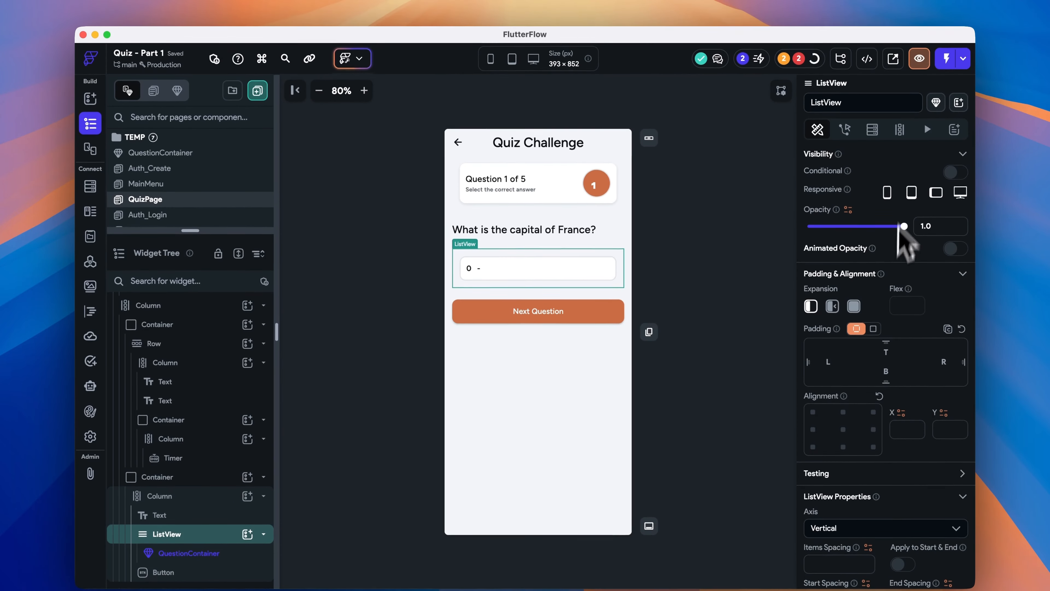
pyautogui.click(901, 73)
pyautogui.click(860, 127)
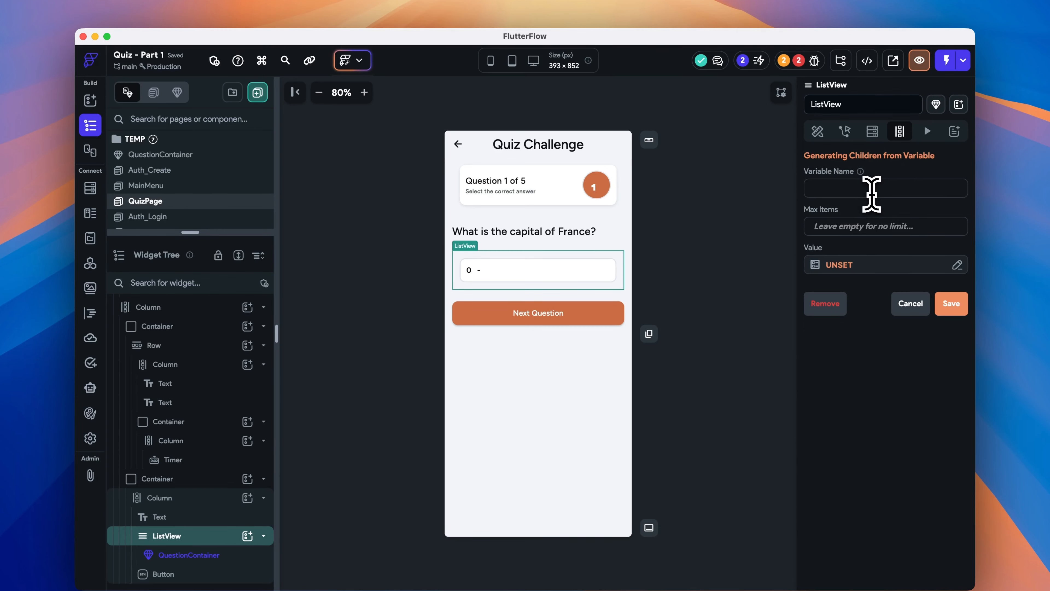
pyautogui.write('questio')
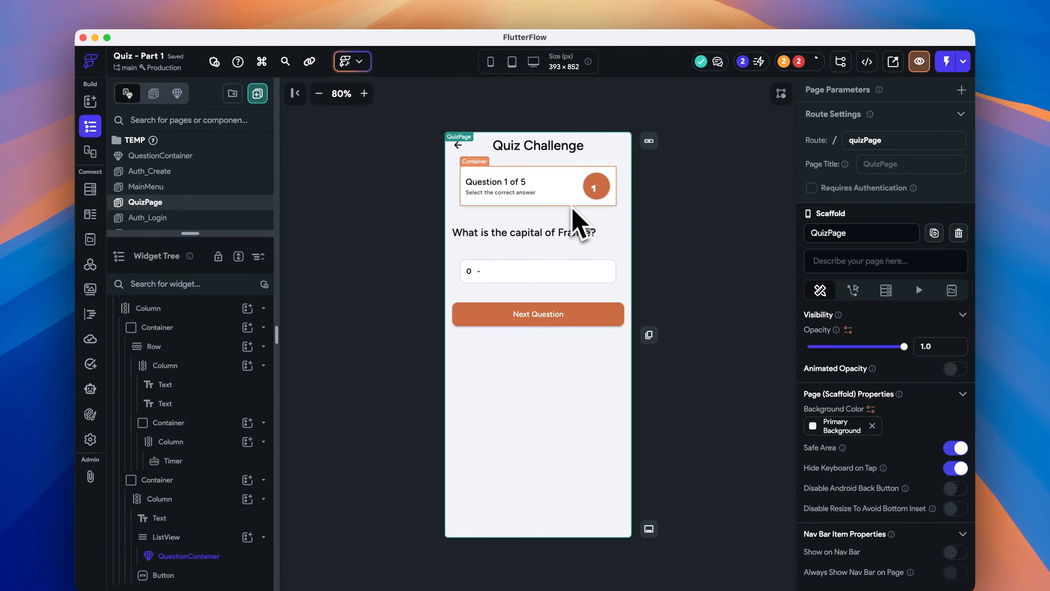
# Convert the "Question 1 of 5" card container into a component named QuestionHeaderCard and enlarge its canvas to 608 × 172 px.
pyautogui.click(573, 206)
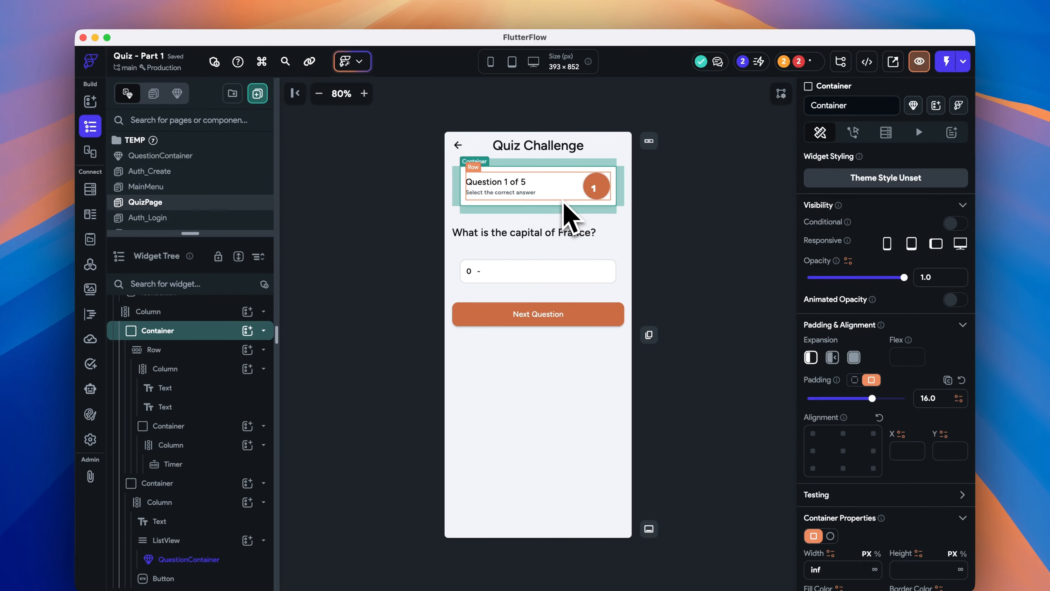
pyautogui.rightClick(573, 209)
pyautogui.click(602, 203)
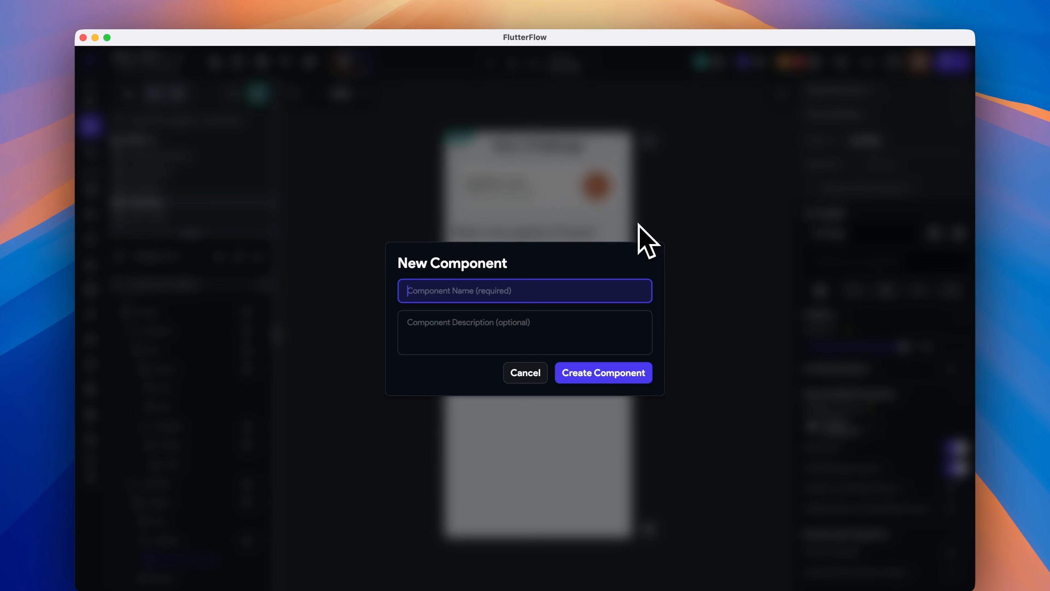
pyautogui.write('QuestionHeaderCard')
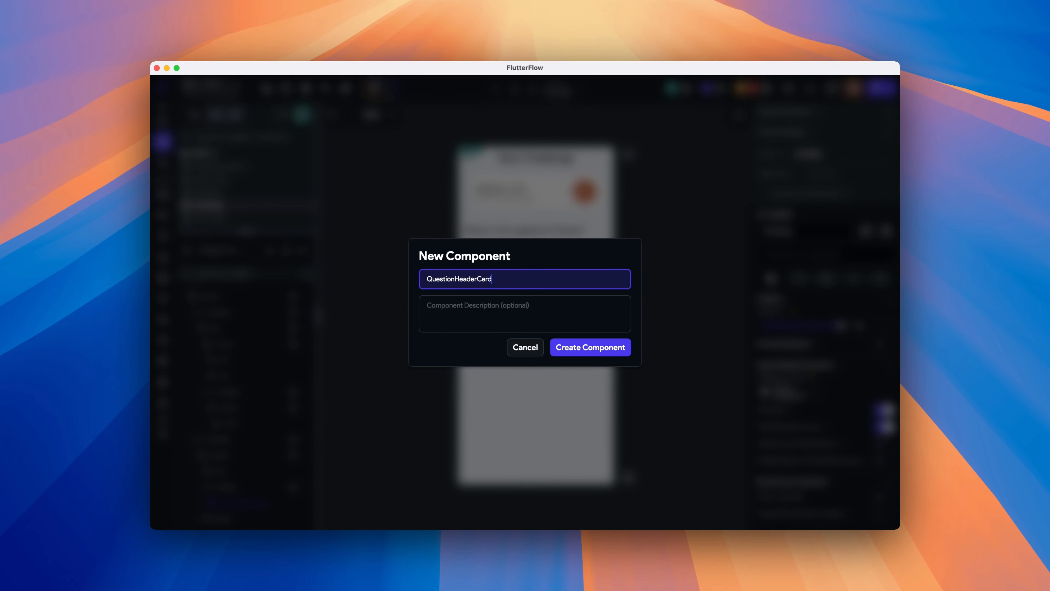
pyautogui.click(612, 348)
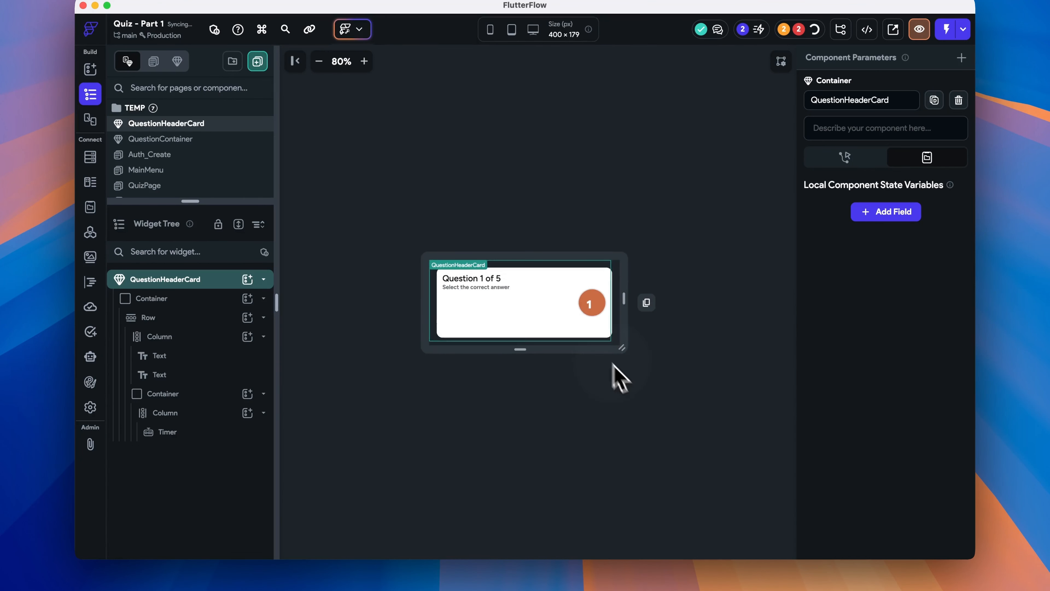
pyautogui.moveTo(613, 363); pyautogui.dragTo(671, 368)
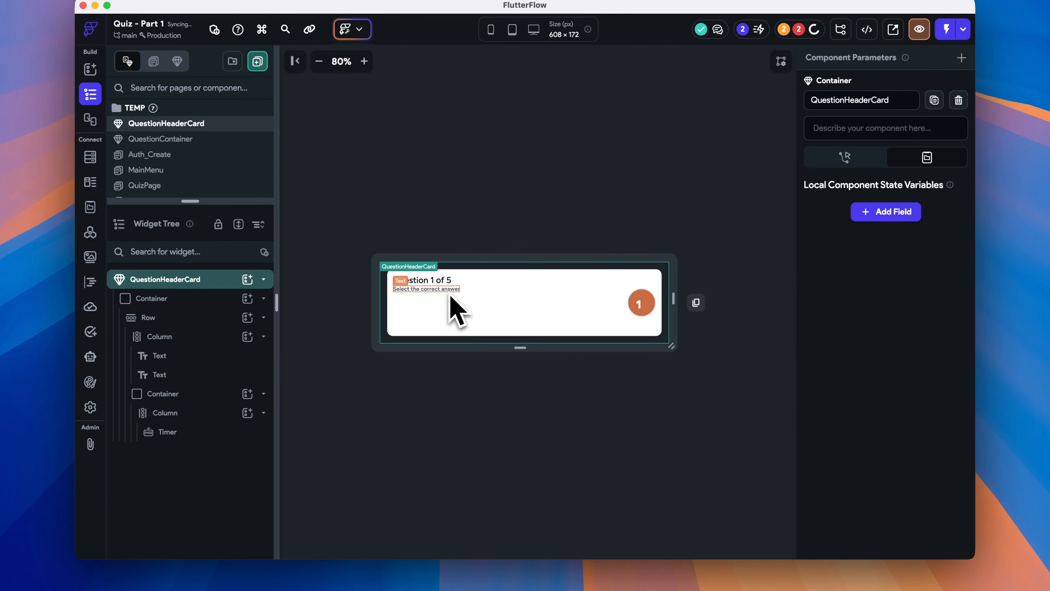
# Wrap the "Question 1 of 5" Text in a Row.
pyautogui.click(443, 285)
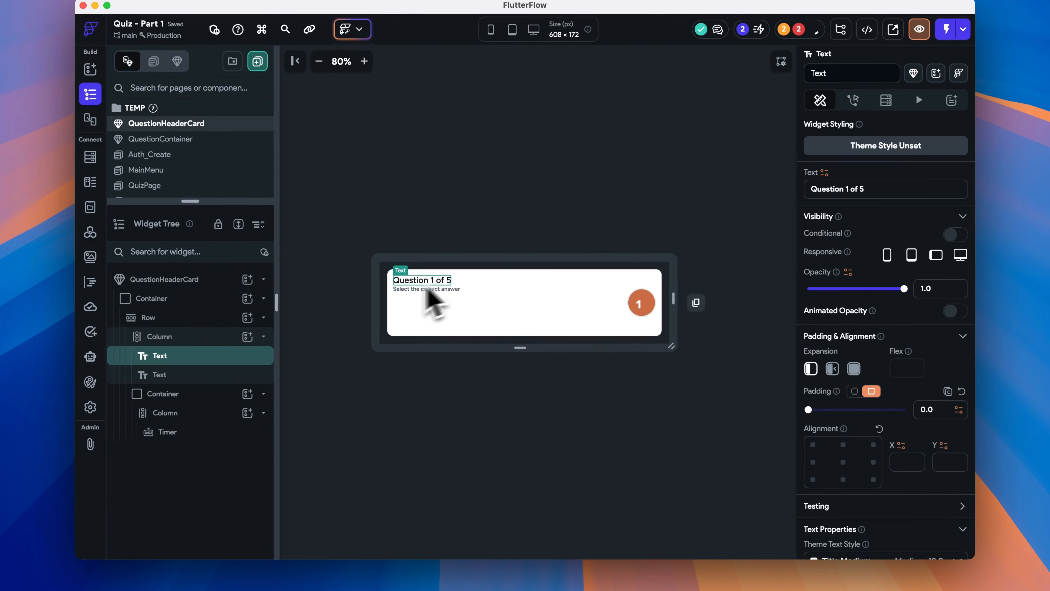
pyautogui.rightClick(185, 357)
pyautogui.click(247, 150)
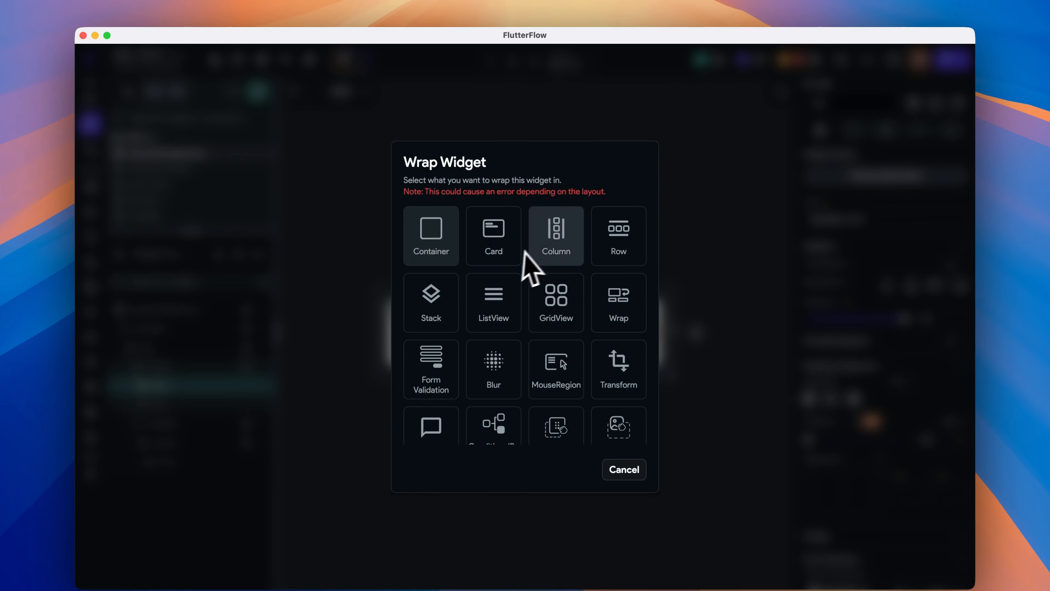
pyautogui.click(617, 239)
# Duplicate the "Question 1 of 5" Text three times inside its new Row.
pyautogui.click(171, 389)
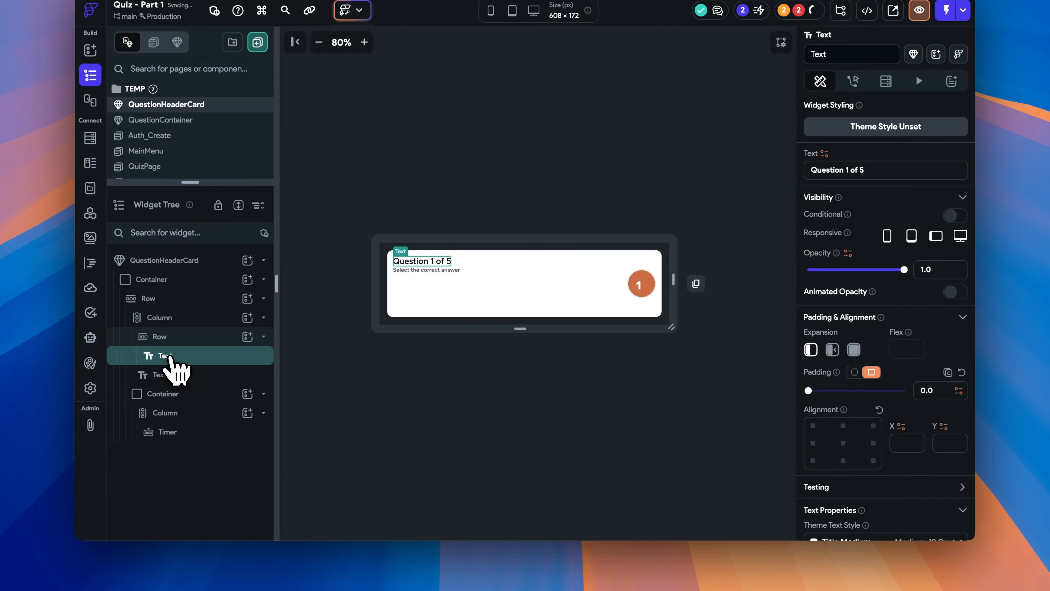
pyautogui.press('super+d')
pyautogui.press('super+d')
pyautogui.press('super+d')
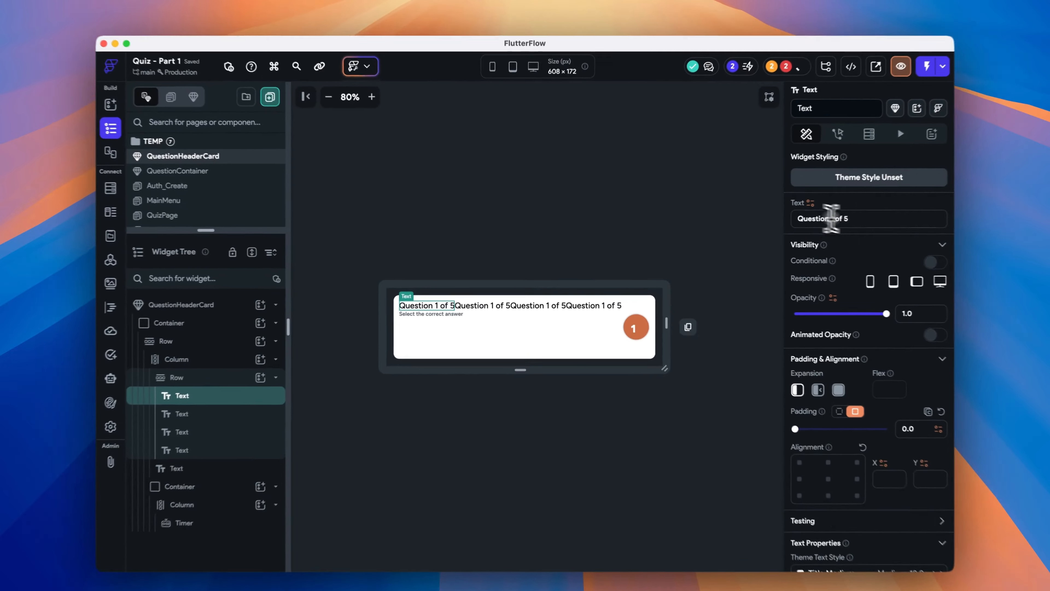
# Shorten the first Text in the Row to "Question".
pyautogui.moveTo(790, 221); pyautogui.dragTo(816, 221)
pyautogui.press('BackSpace')
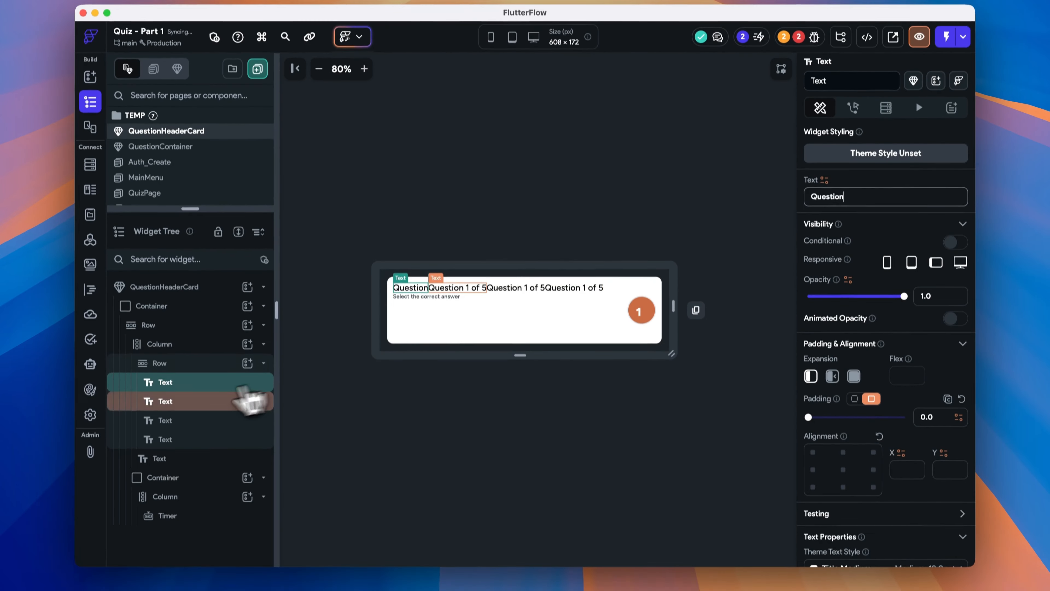
pyautogui.click(195, 422)
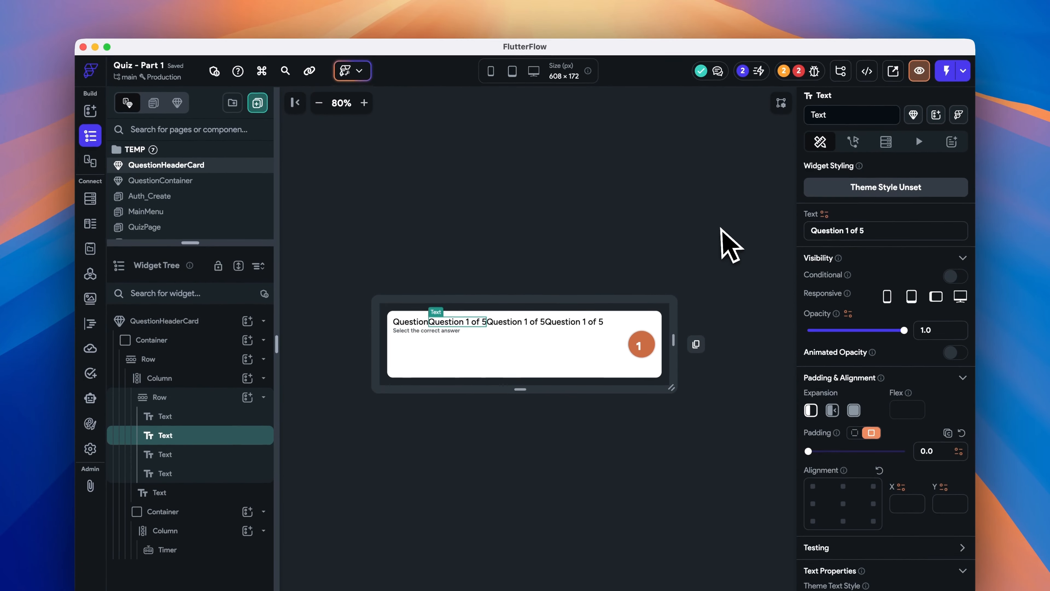
# Add a required component parameter named questionNum of type Integer to QuestionHeaderCard.
pyautogui.click(731, 247)
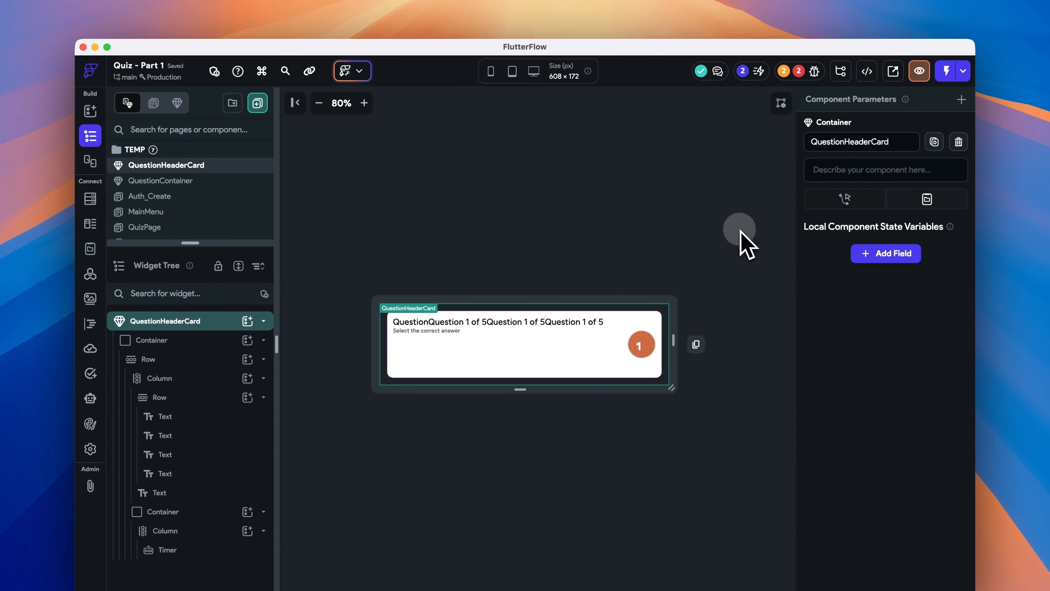
pyautogui.click(965, 98)
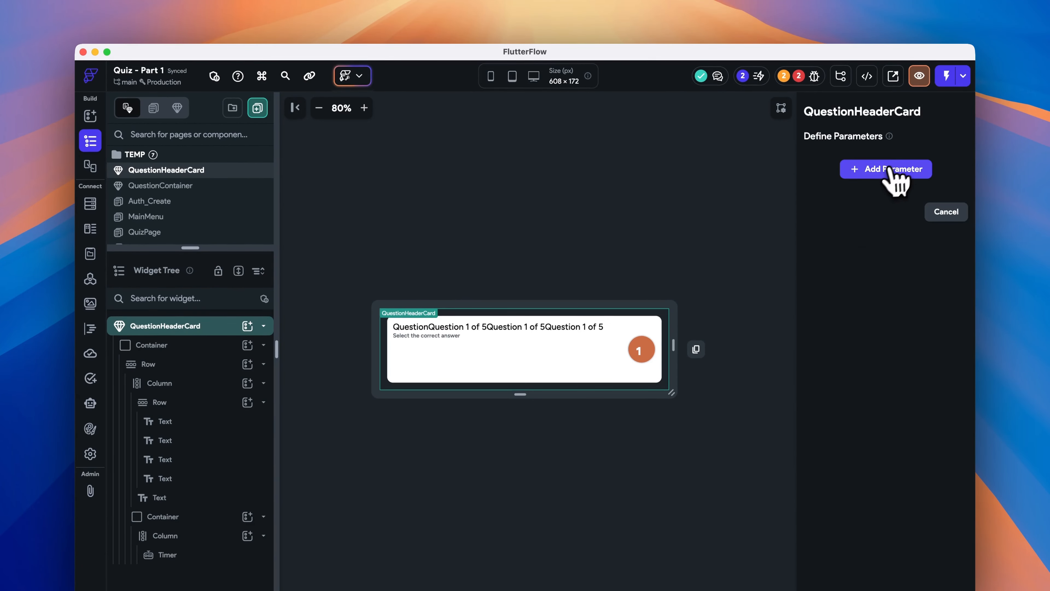
pyautogui.click(893, 170)
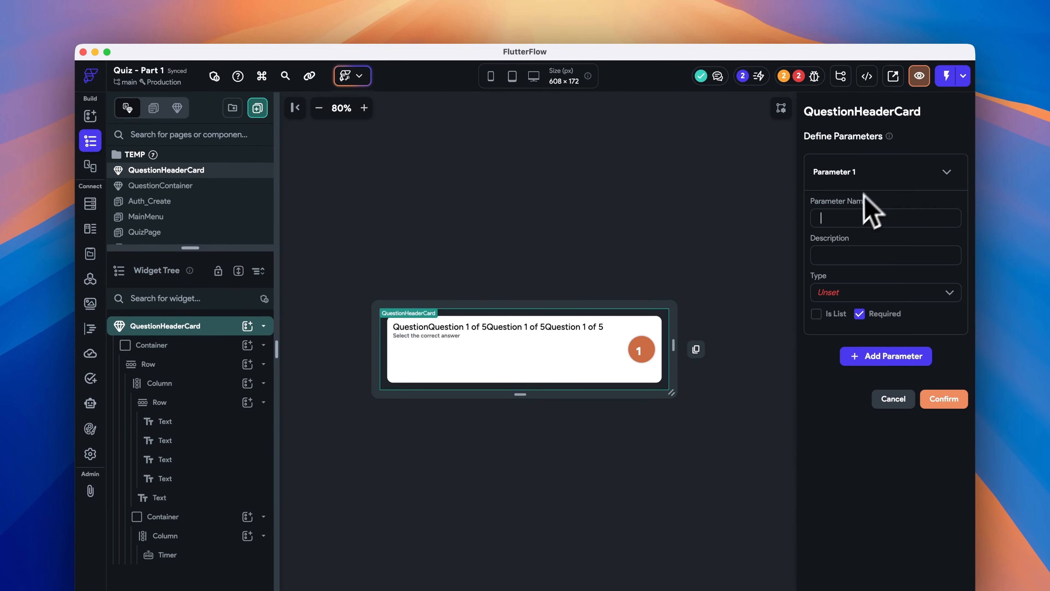
pyautogui.click(895, 293)
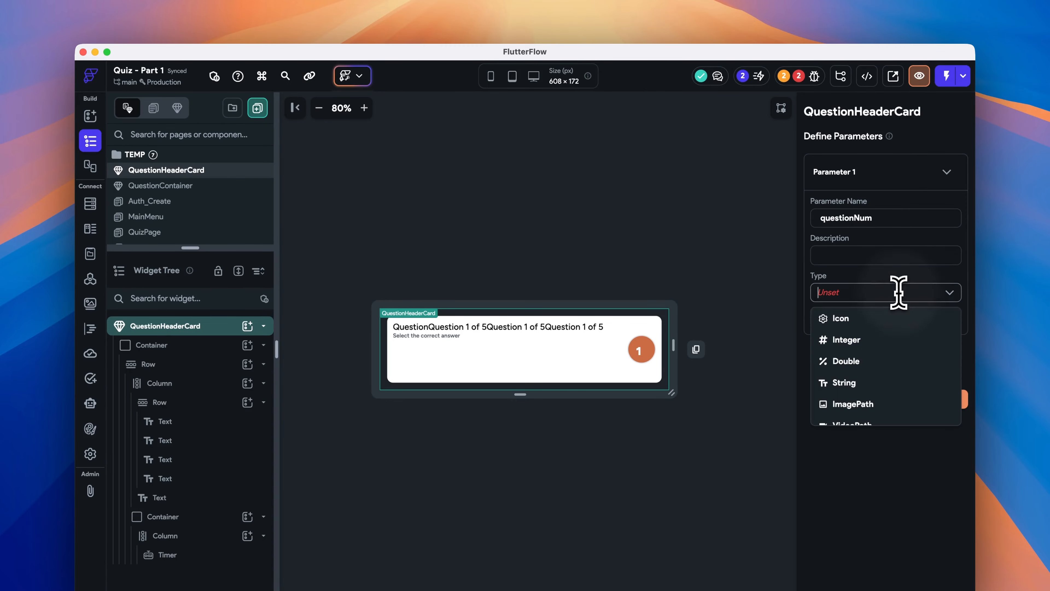
pyautogui.click(866, 340)
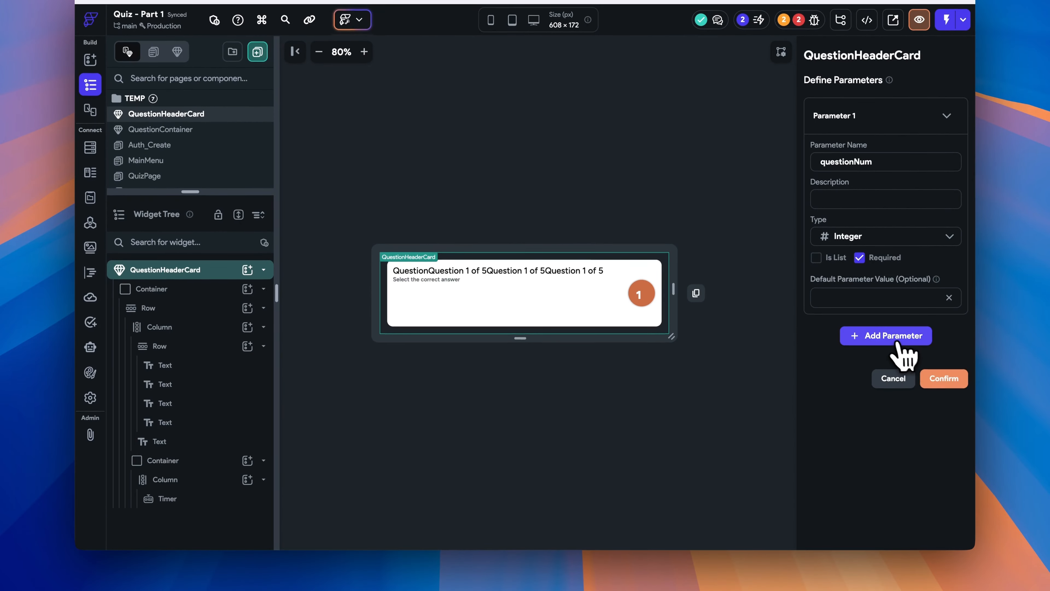
# Add a second required parameter named totalNumQuestions of type Integer and save the component parameters.
pyautogui.click(860, 337)
pyautogui.write('totalNumQuestions')
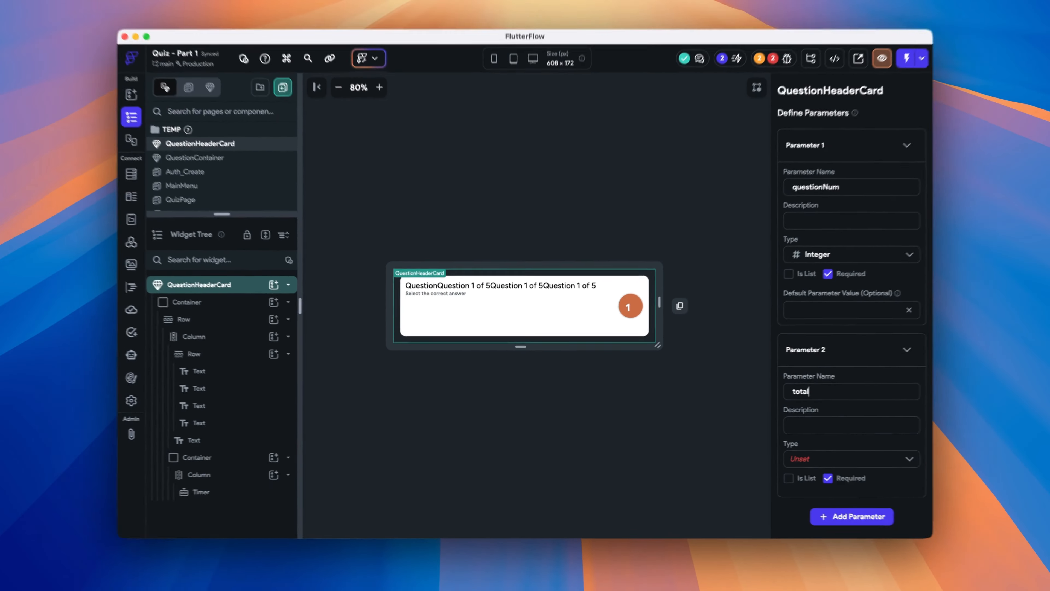
pyautogui.click(880, 462)
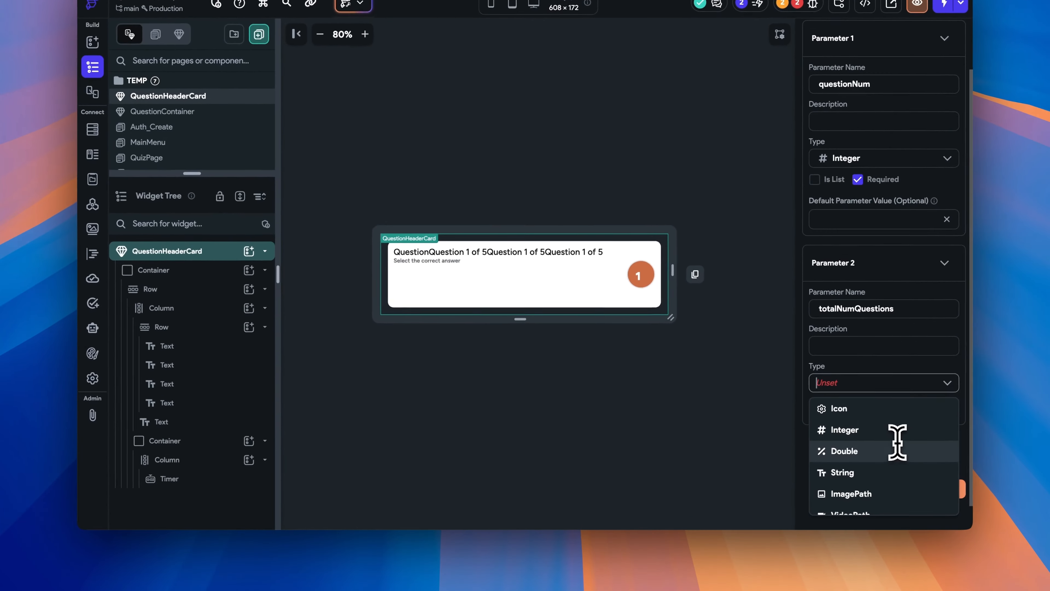
pyautogui.click(897, 432)
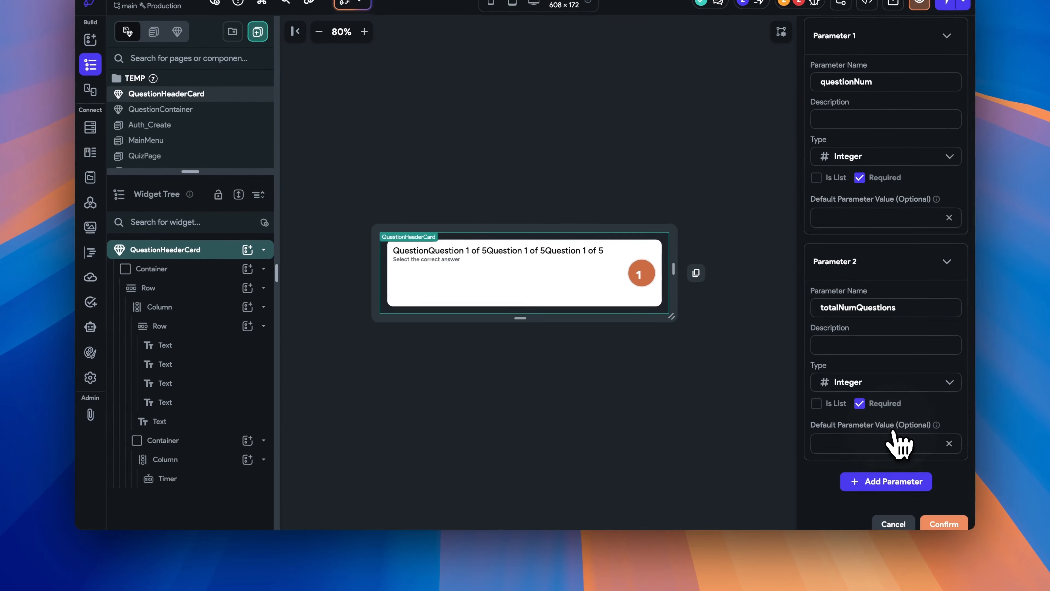
pyautogui.click(946, 521)
# Bind the second Text in the header Row to the questionNum parameter with a default value of 0.
pyautogui.click(471, 286)
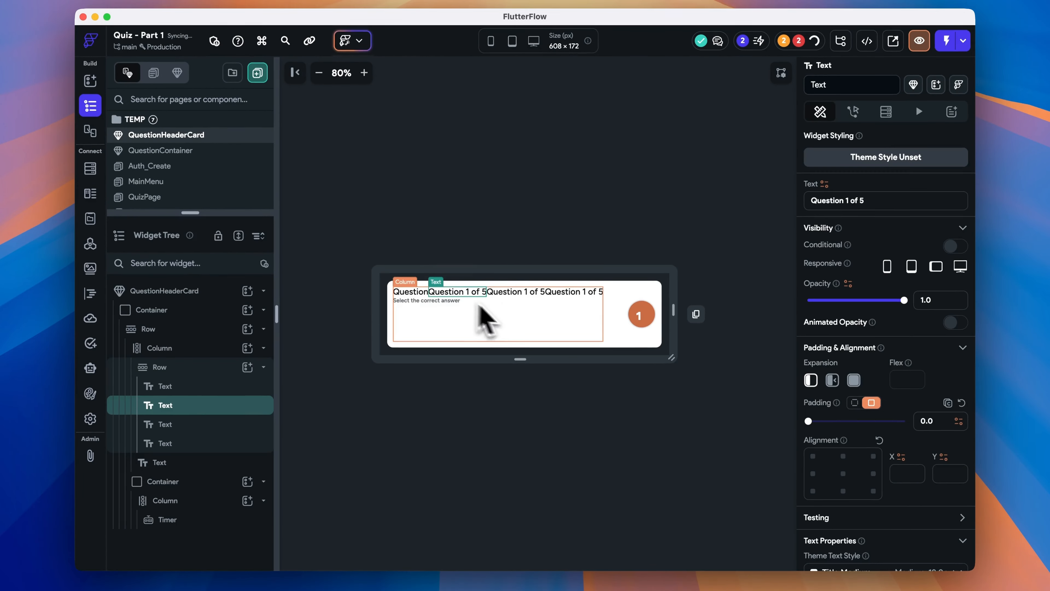
pyautogui.click(823, 184)
pyautogui.click(684, 293)
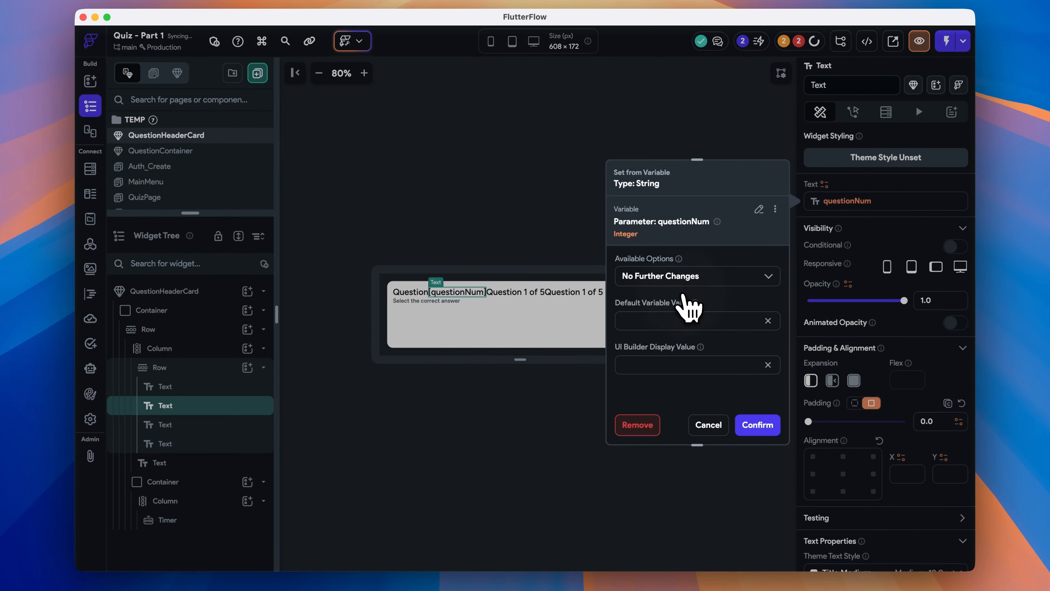
pyautogui.click(713, 324)
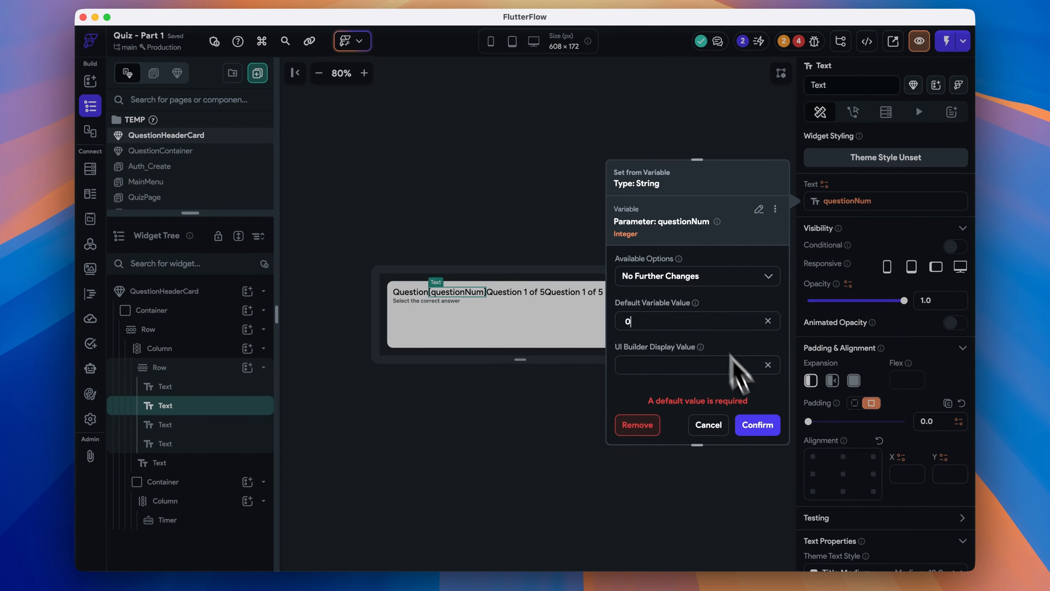
pyautogui.click(757, 424)
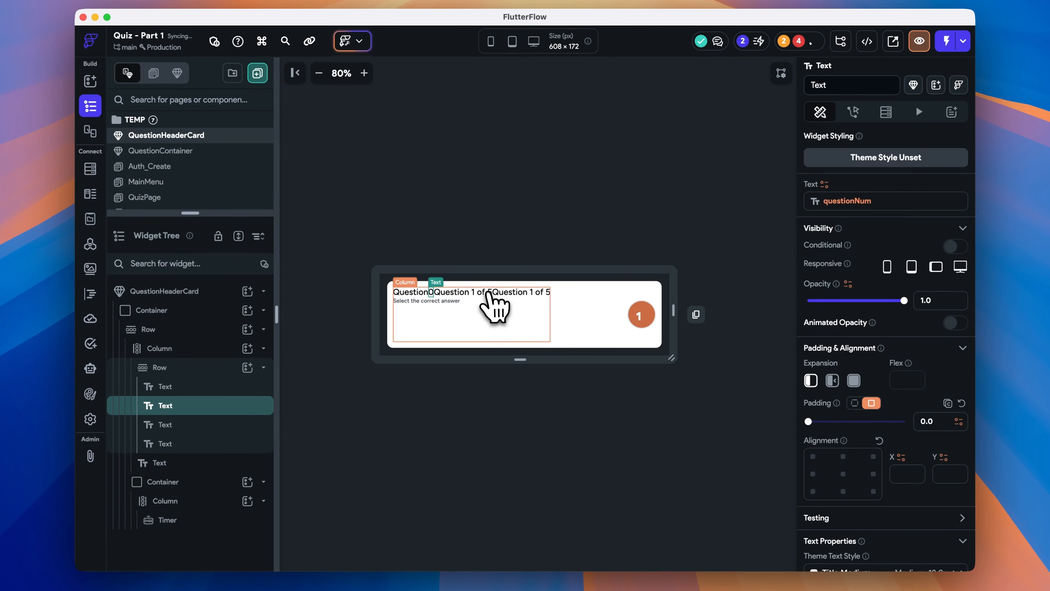
# Change the header Row's third Text to "of" and bind its fourth Text to the totalNumQuestions parameter with a default value of 0.
pyautogui.click(469, 294)
pyautogui.tripleClick(847, 201)
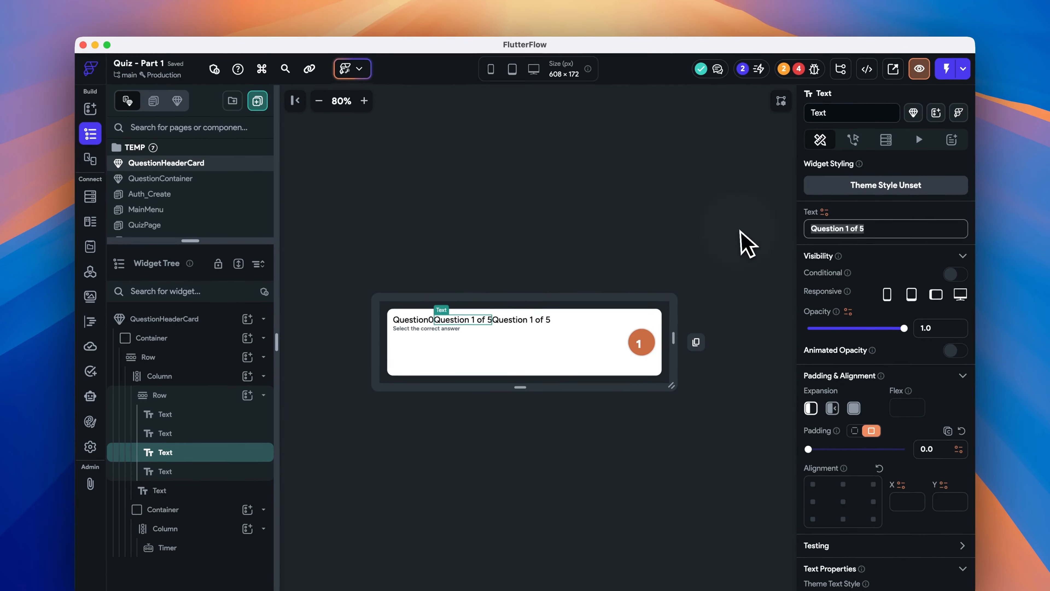
pyautogui.click(484, 319)
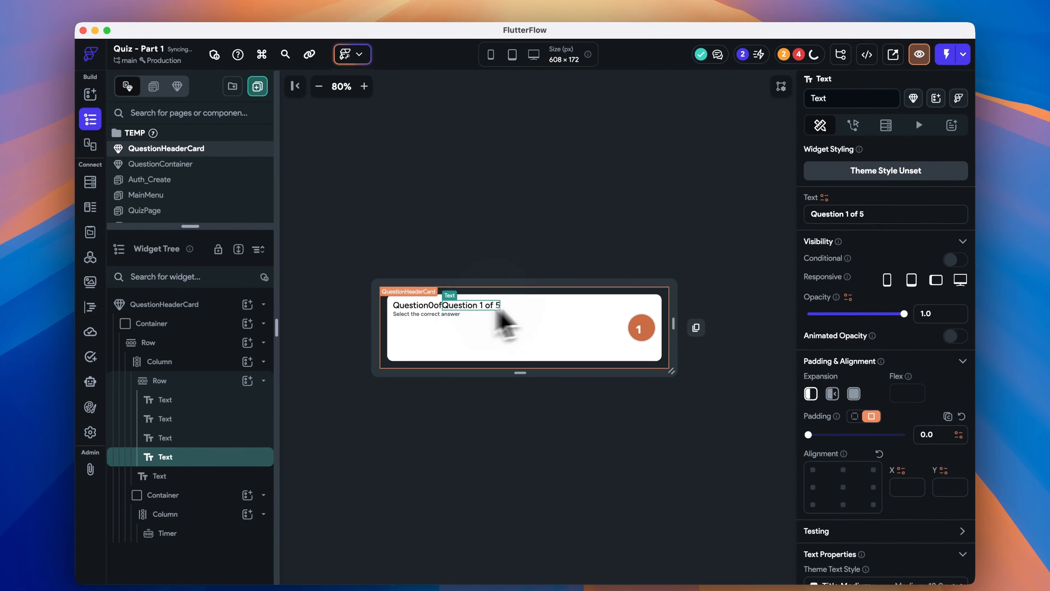
pyautogui.click(824, 213)
pyautogui.click(706, 313)
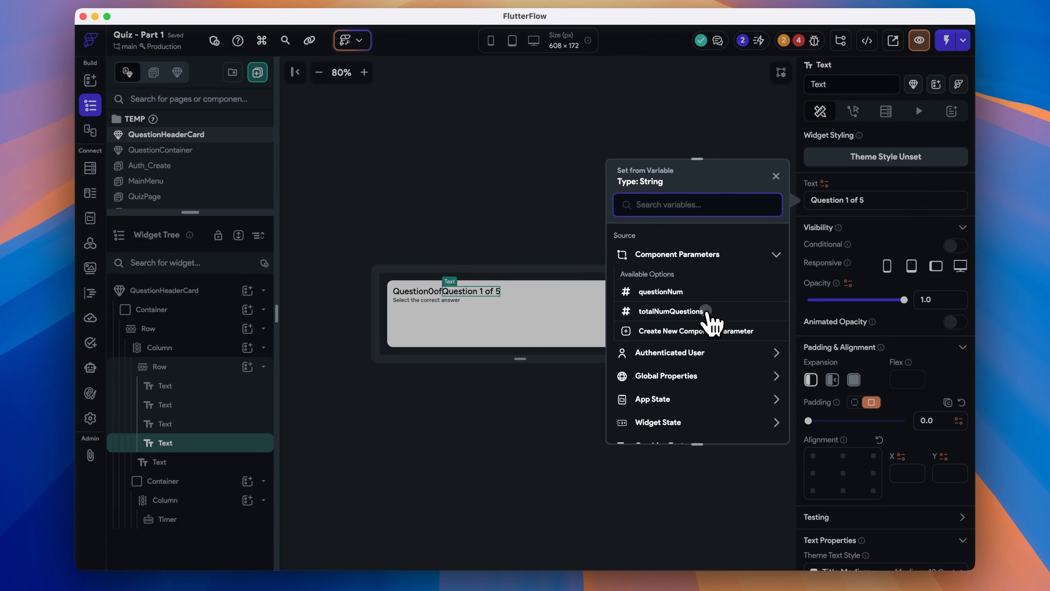
pyautogui.click(765, 428)
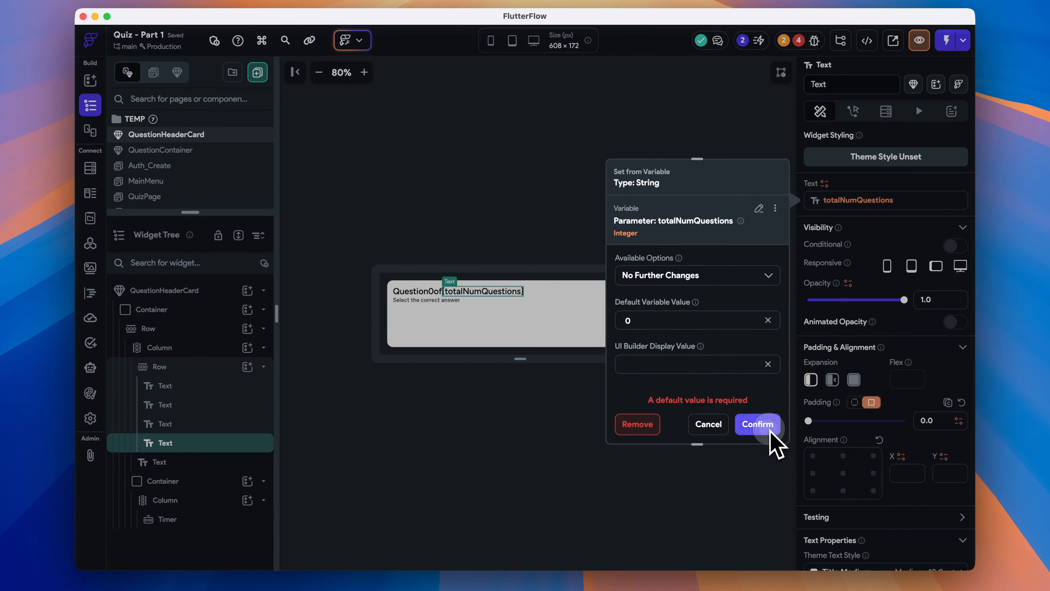
pyautogui.click(758, 424)
pyautogui.click(605, 422)
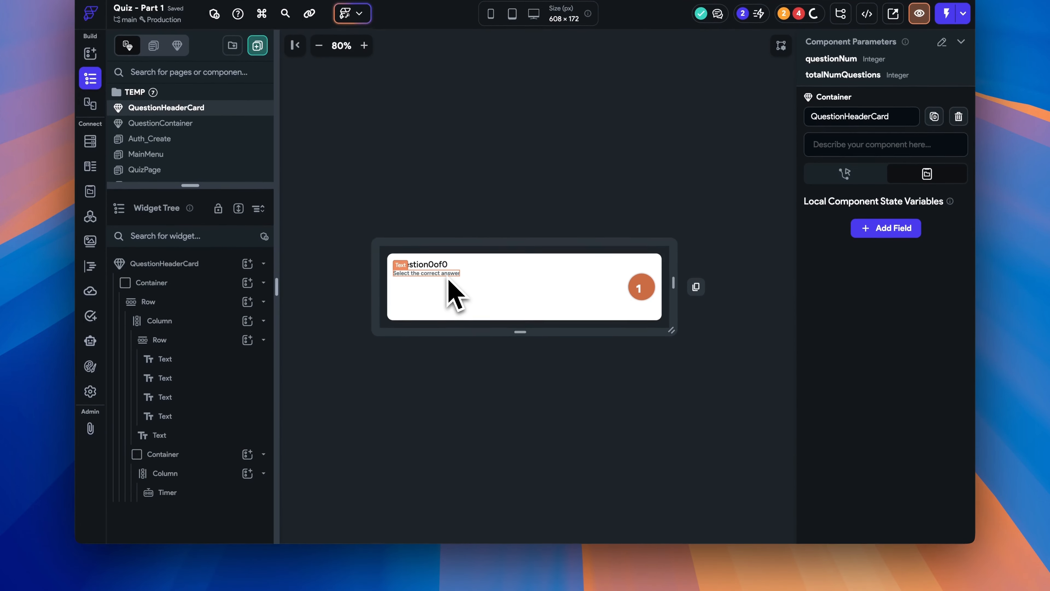
# Center the main axis alignment of the Column holding the question number and "Select the correct answer" texts.
pyautogui.click(480, 284)
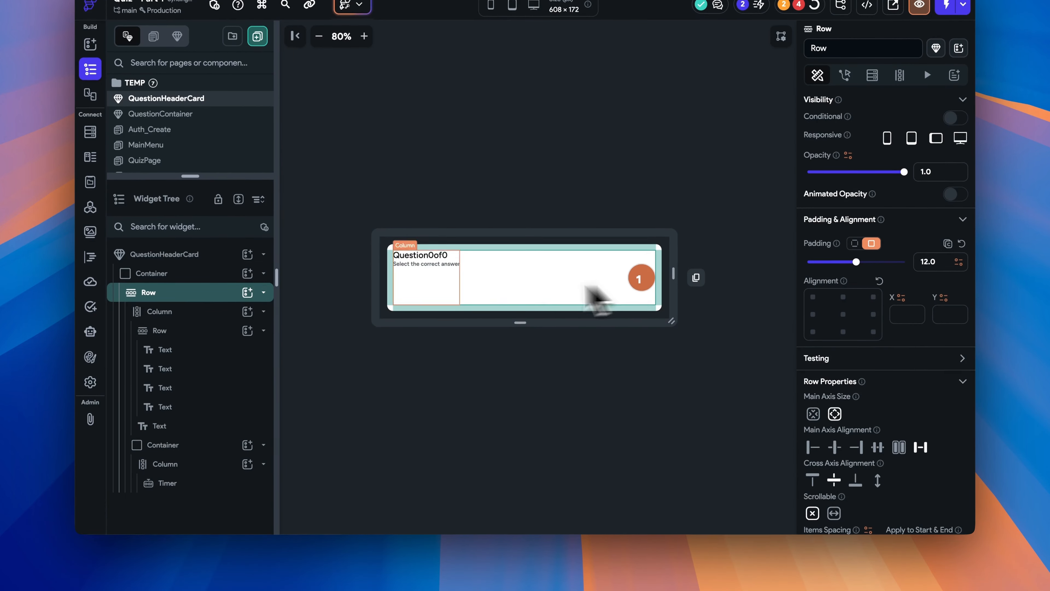
pyautogui.click(186, 311)
pyautogui.click(834, 473)
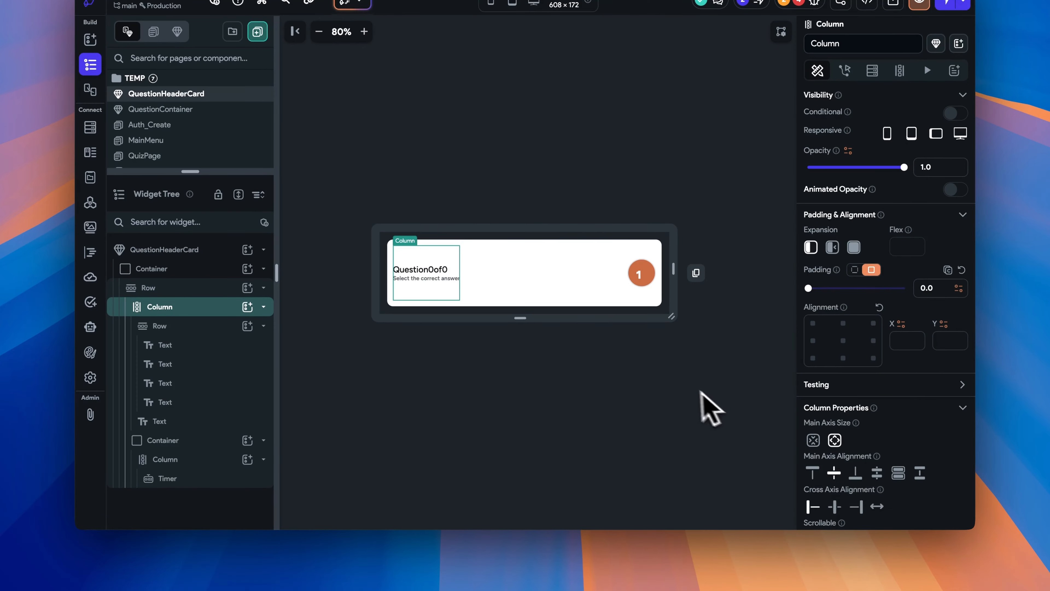
pyautogui.click(709, 393)
# Set the items spacing of the Row containing the four question number texts to 8.
pyautogui.click(443, 270)
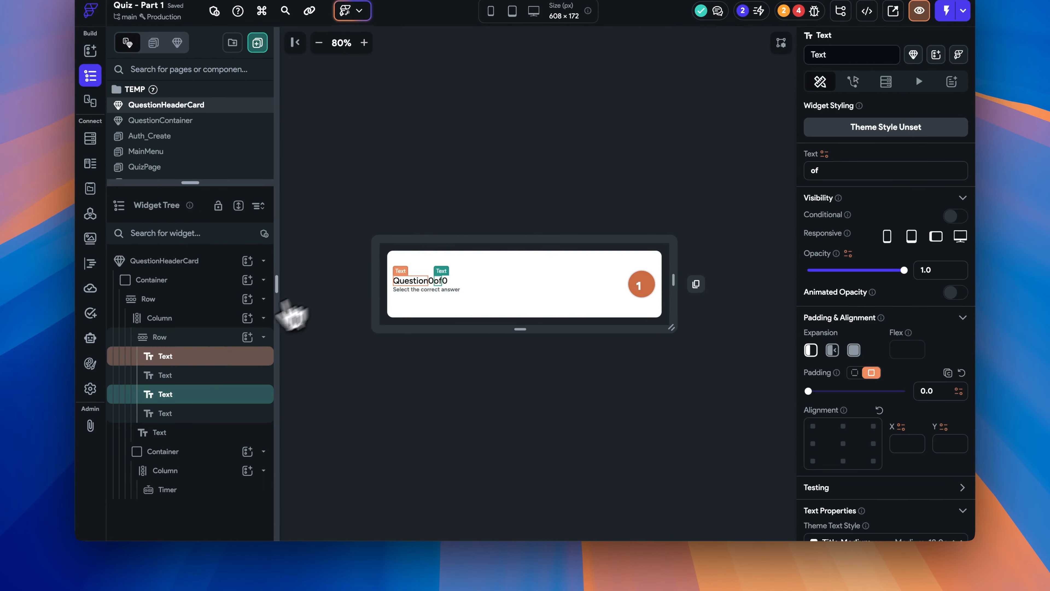
pyautogui.click(194, 327)
pyautogui.scroll(-5, 933, 499)
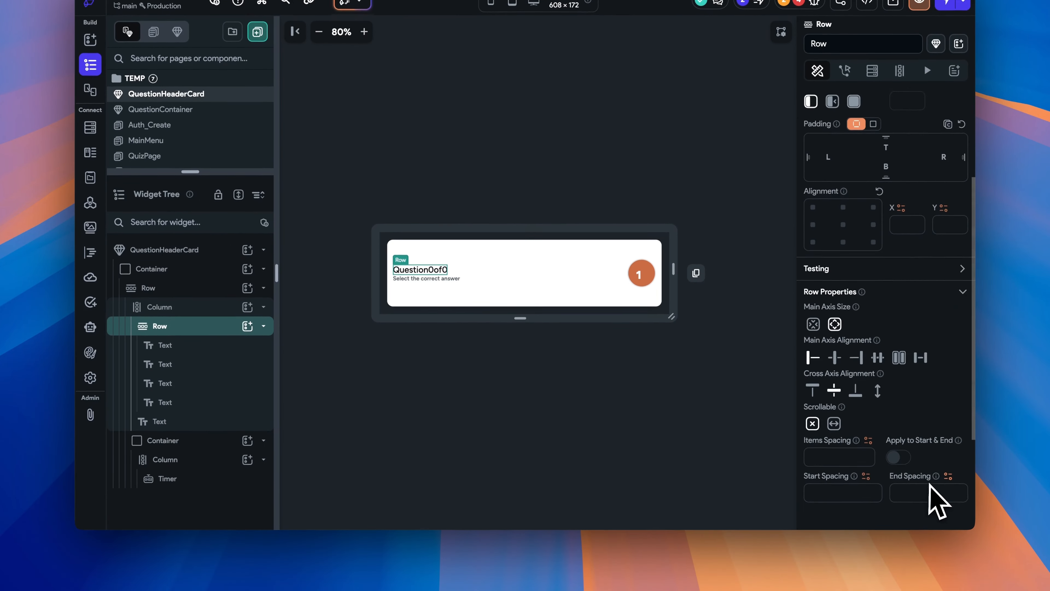
pyautogui.click(843, 453)
pyautogui.write('12')
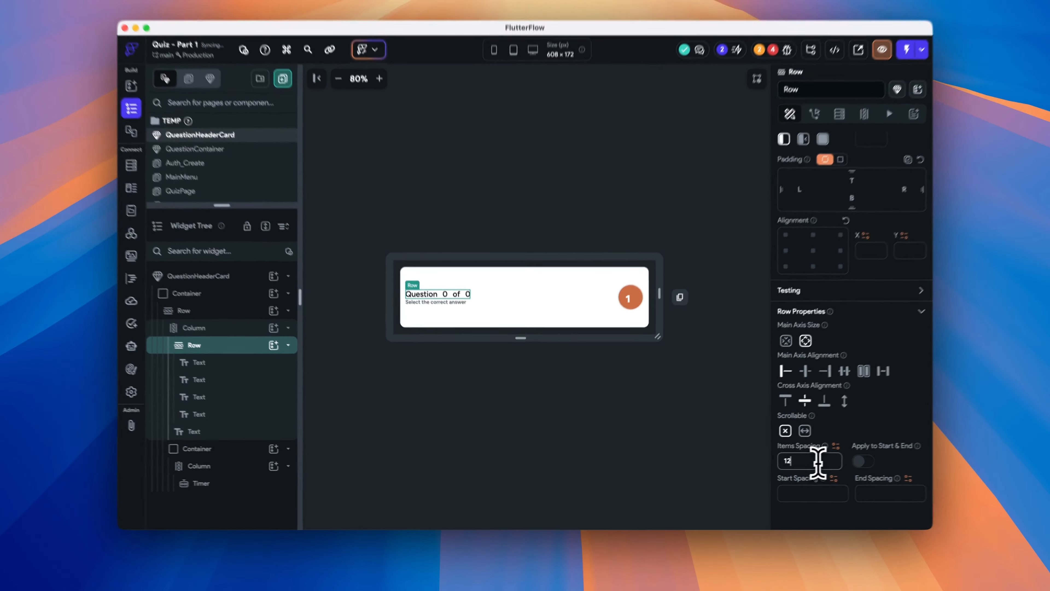
pyautogui.press('BackSpace')
pyautogui.write('8')
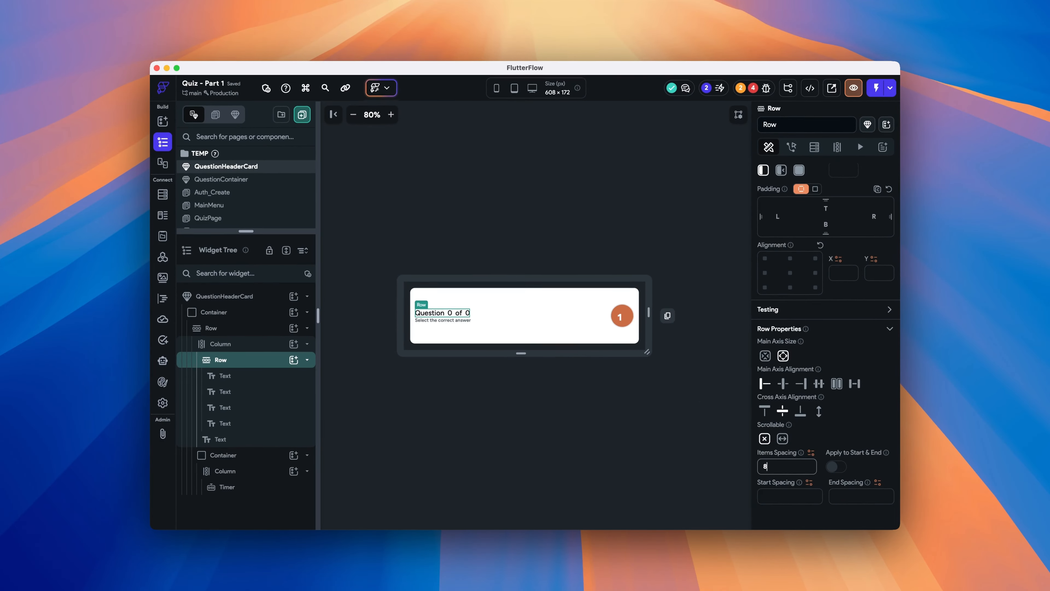
pyautogui.click(703, 416)
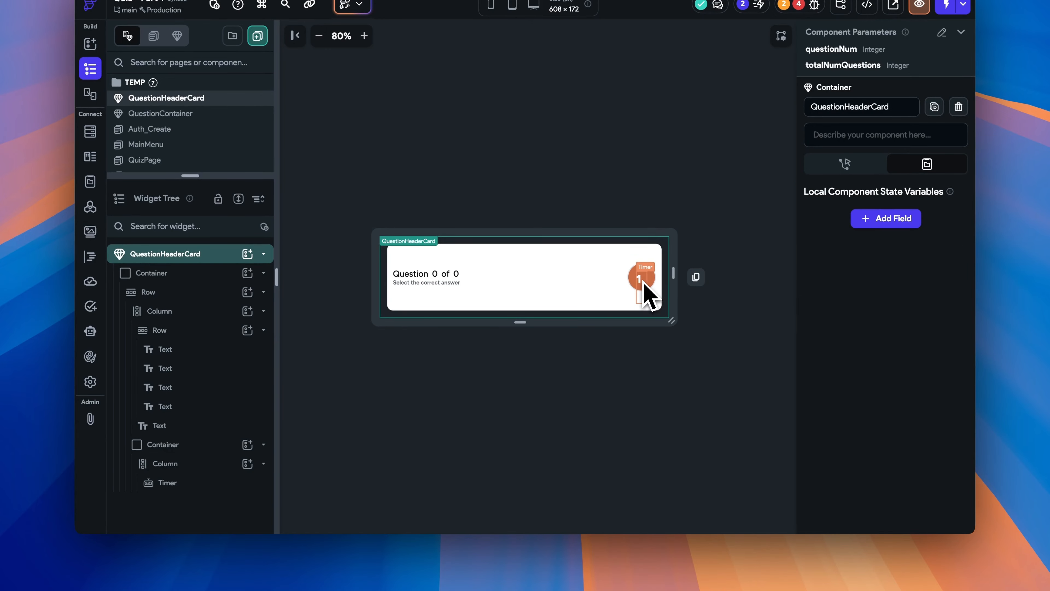
# Inspect the Timer's type, format, countdown time and update interval settings.
pyautogui.click(644, 285)
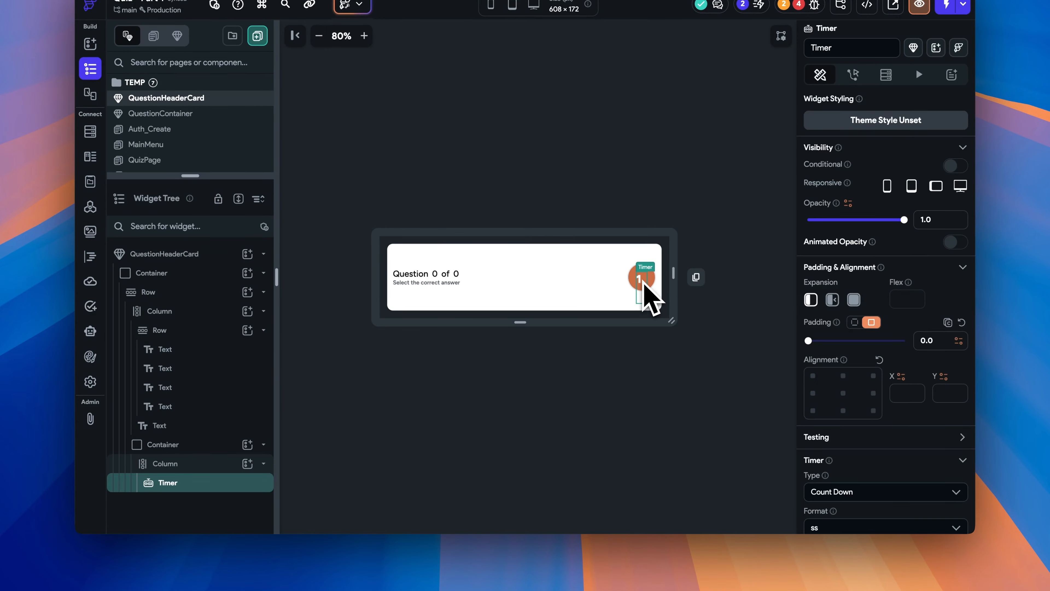
pyautogui.scroll(-3, 905, 467)
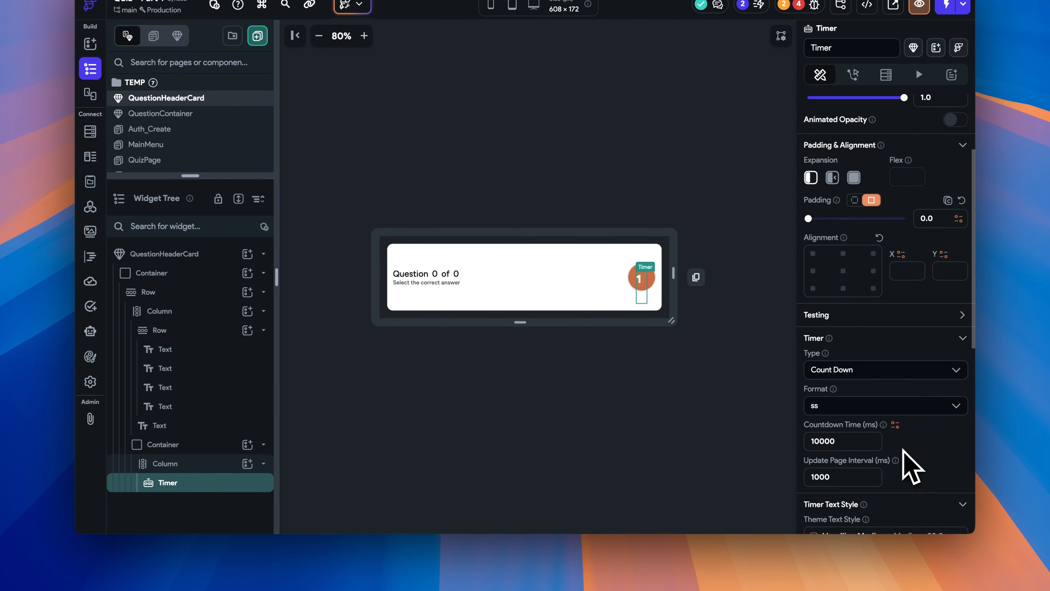
pyautogui.doubleClick(848, 441)
pyautogui.scroll(-4, 906, 498)
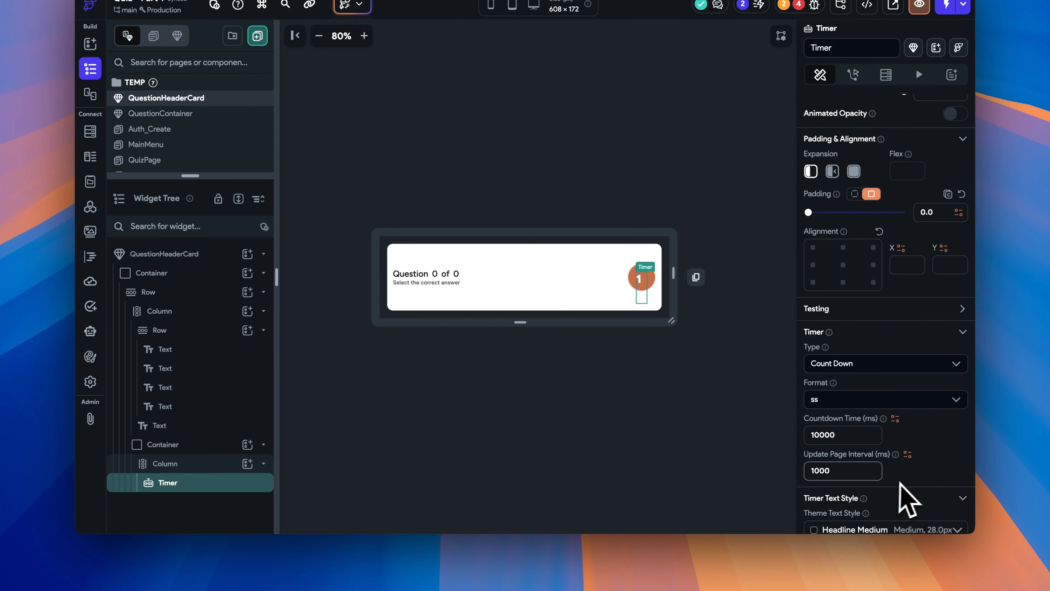
# Move the Timer out of its Column directly into the circular Container and center it inside the circle.
pyautogui.click(644, 334)
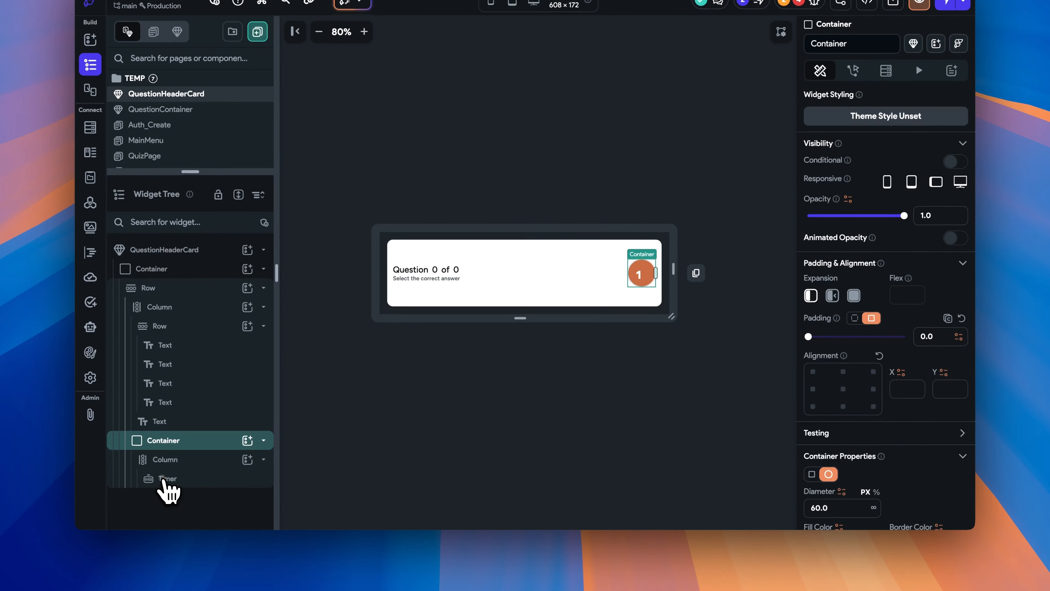
pyautogui.moveTo(167, 525); pyautogui.dragTo(178, 501)
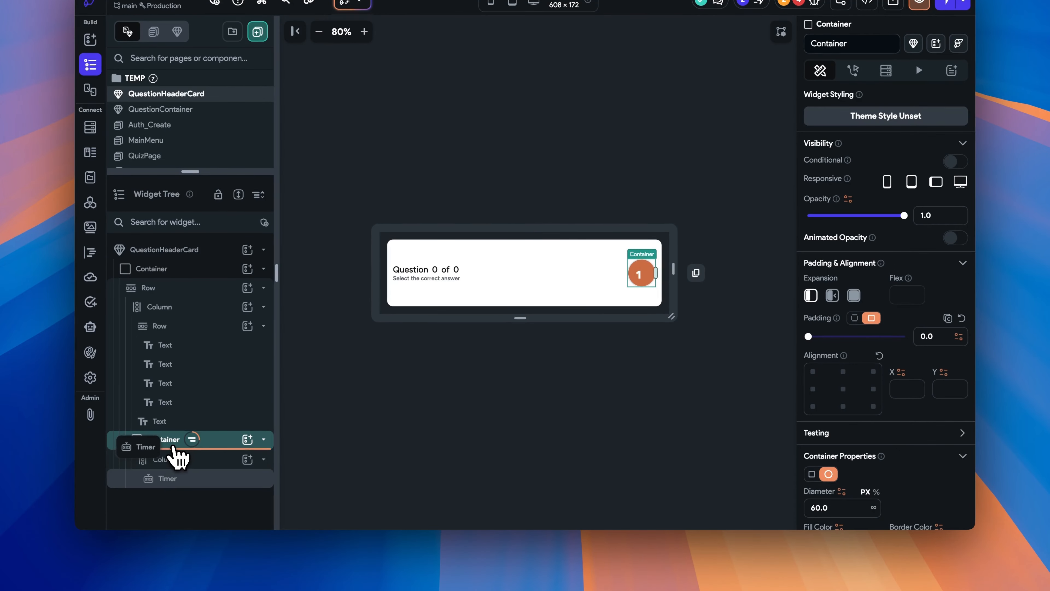
pyautogui.moveTo(178, 455); pyautogui.dragTo(184, 458)
pyautogui.click(605, 317)
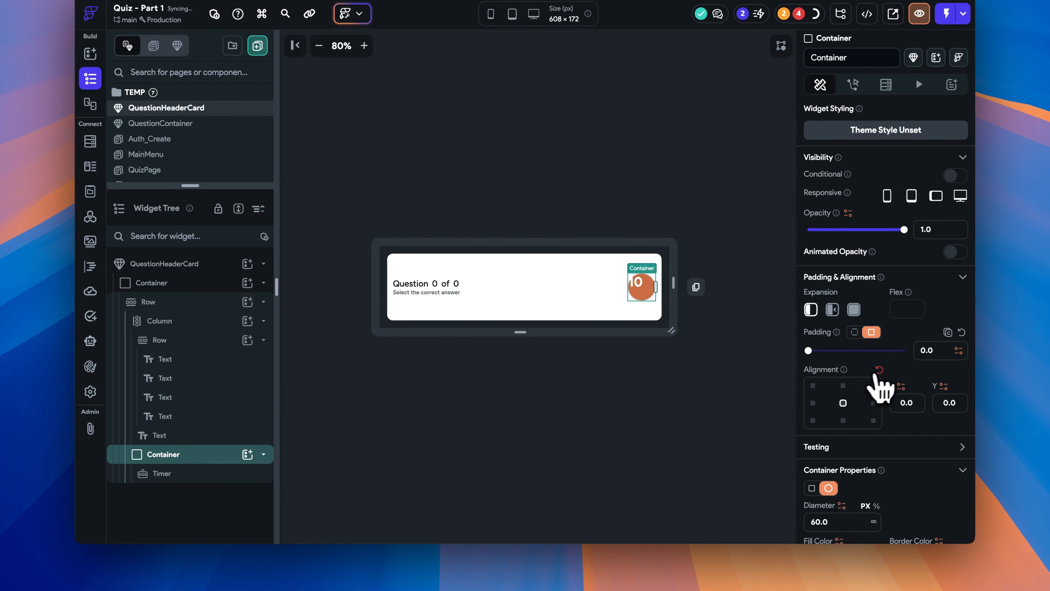
pyautogui.scroll(-10, 889, 414)
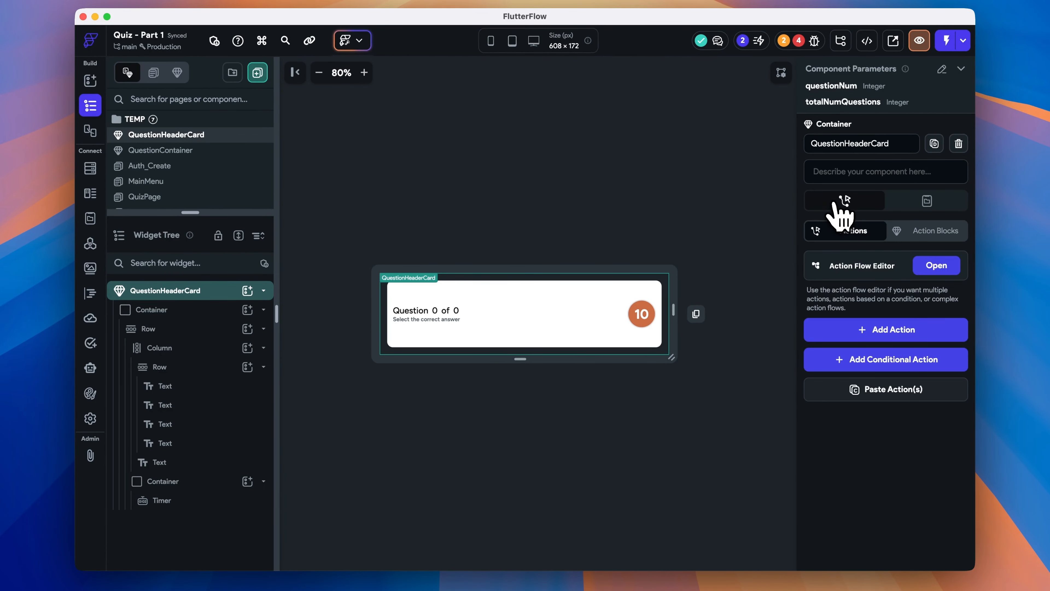
# Add an On Initialization trigger to QuestionHeaderCard with a Timer action of type Start Timer.
pyautogui.click(936, 265)
pyautogui.click(559, 235)
pyautogui.click(612, 354)
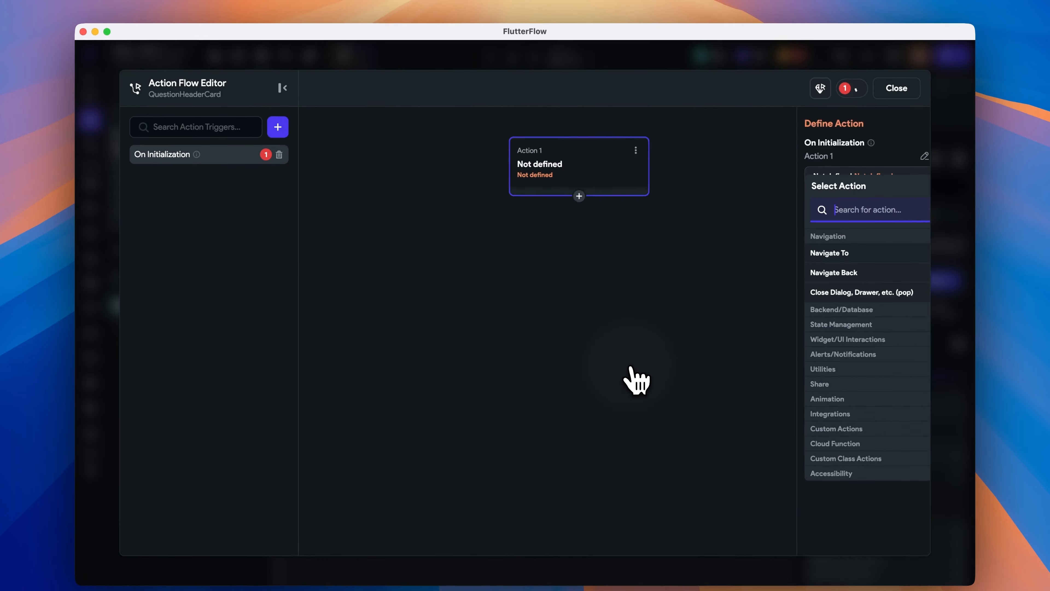
pyautogui.write('timer')
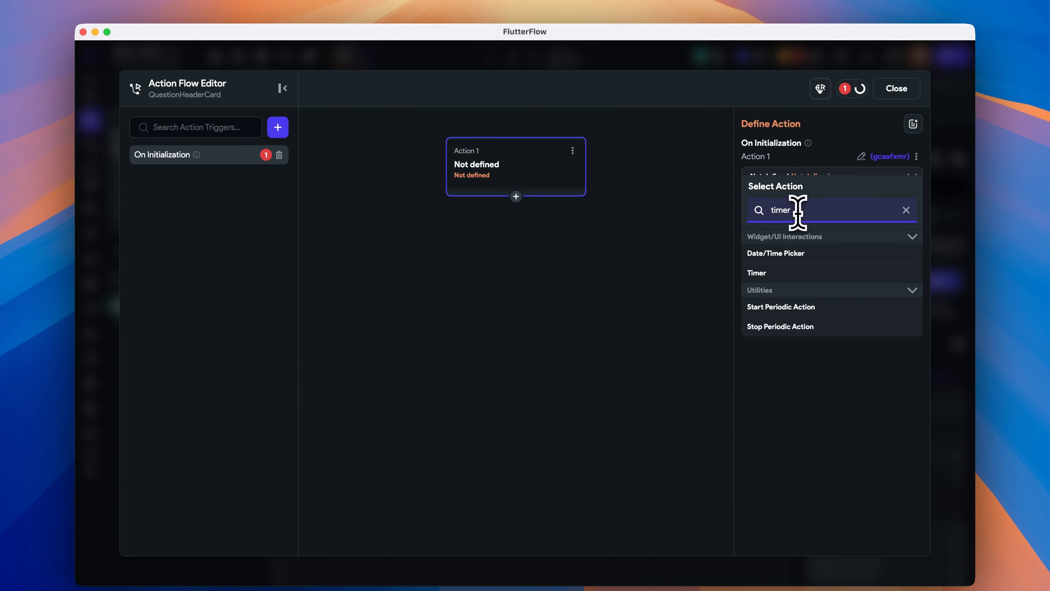
pyautogui.click(804, 273)
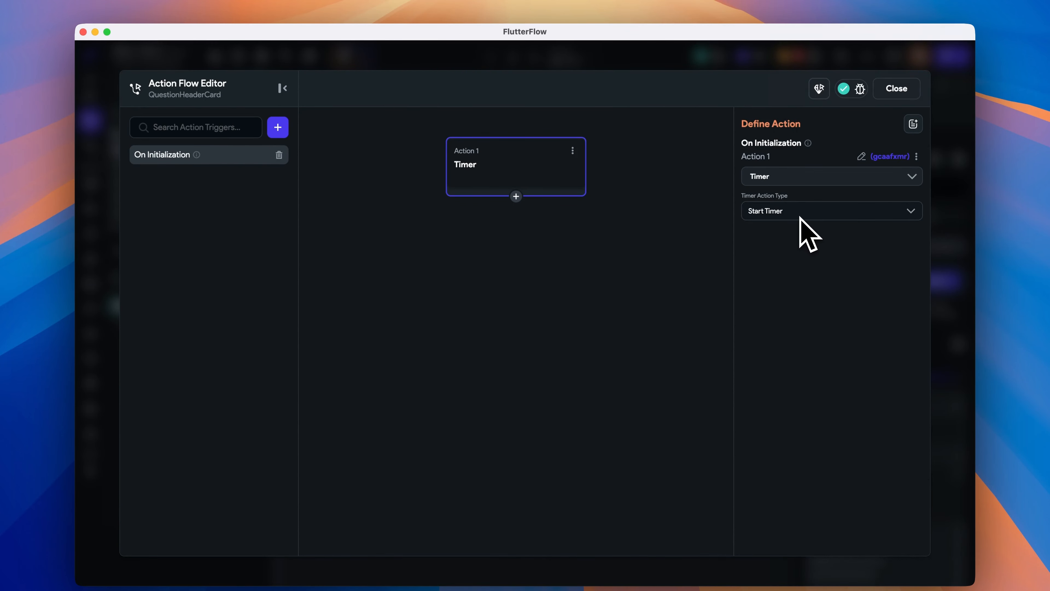
# Add an On Dispose trigger with a Timer action and set its action type to Stop Timer.
pyautogui.click(278, 126)
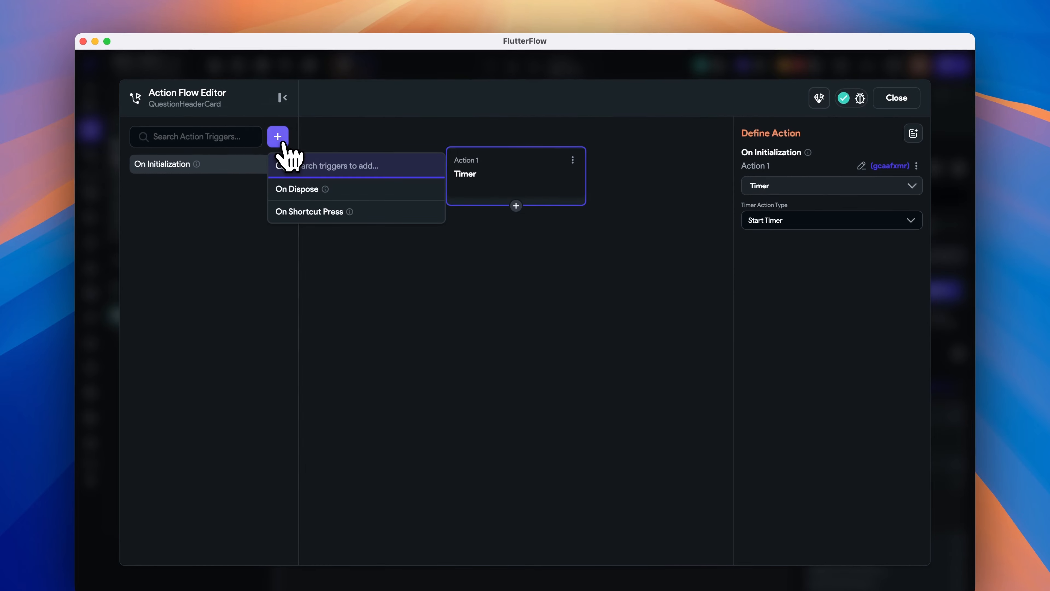
pyautogui.click(294, 189)
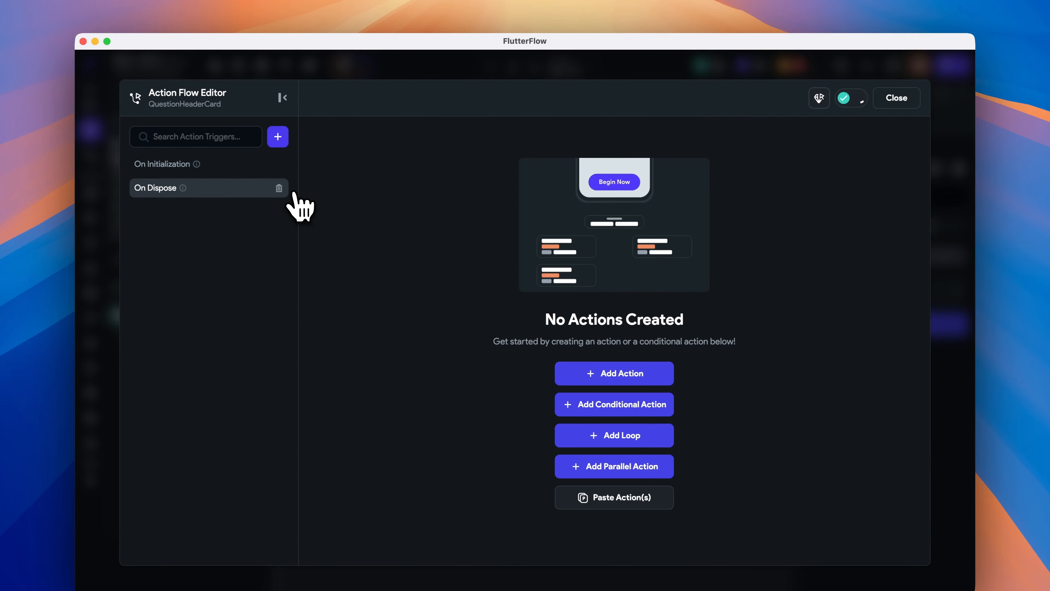
pyautogui.click(614, 373)
pyautogui.write('timer')
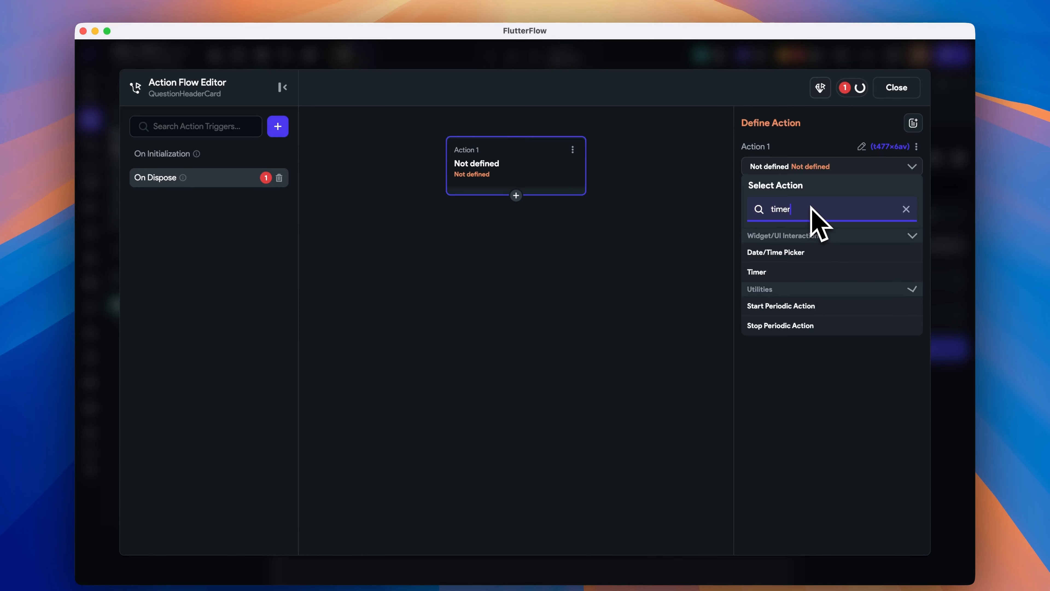
pyautogui.click(757, 272)
pyautogui.click(795, 202)
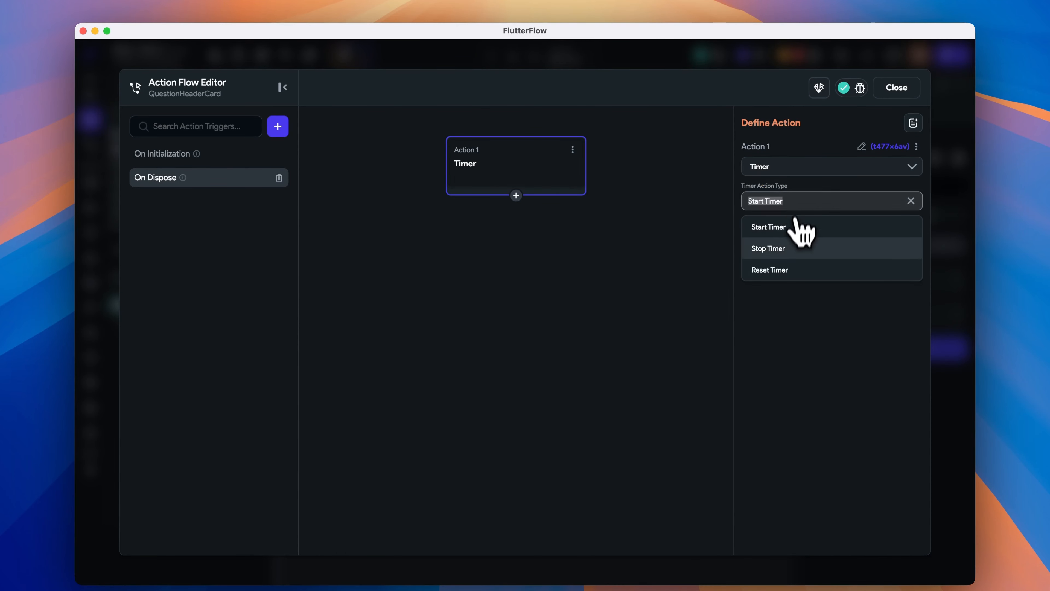
pyautogui.click(798, 273)
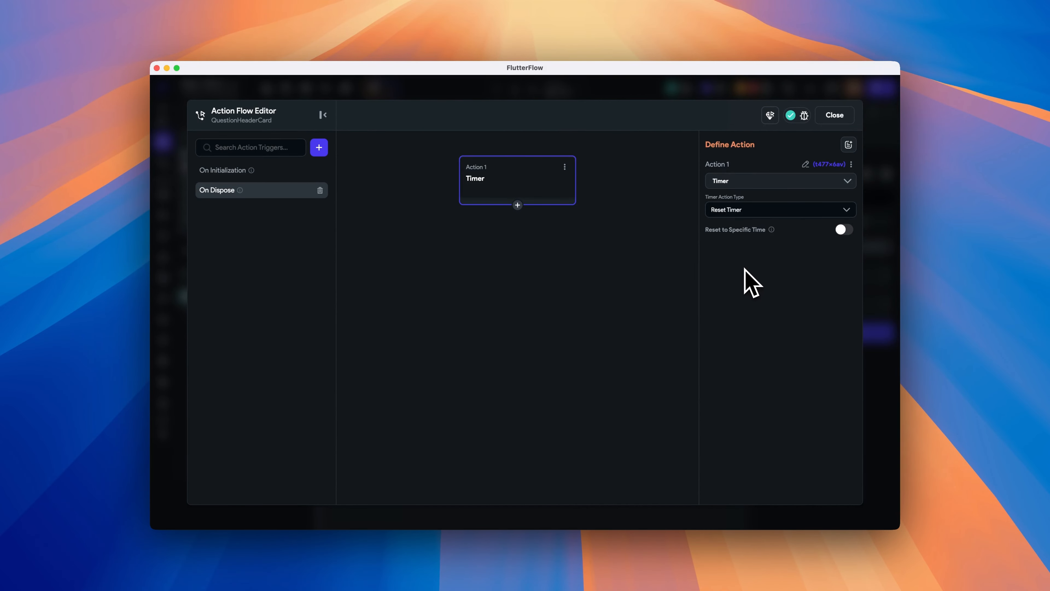
pyautogui.click(750, 209)
pyautogui.click(758, 252)
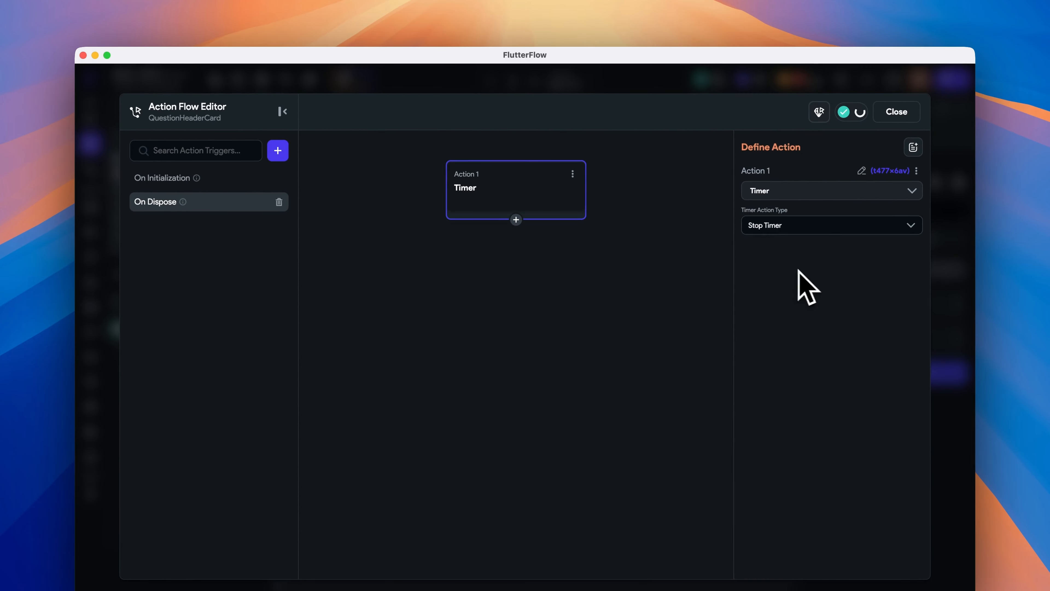
# Chain a second Timer action of type Reset Timer to the On Dispose trigger and close the action flow editor.
pyautogui.click(516, 219)
pyautogui.click(522, 239)
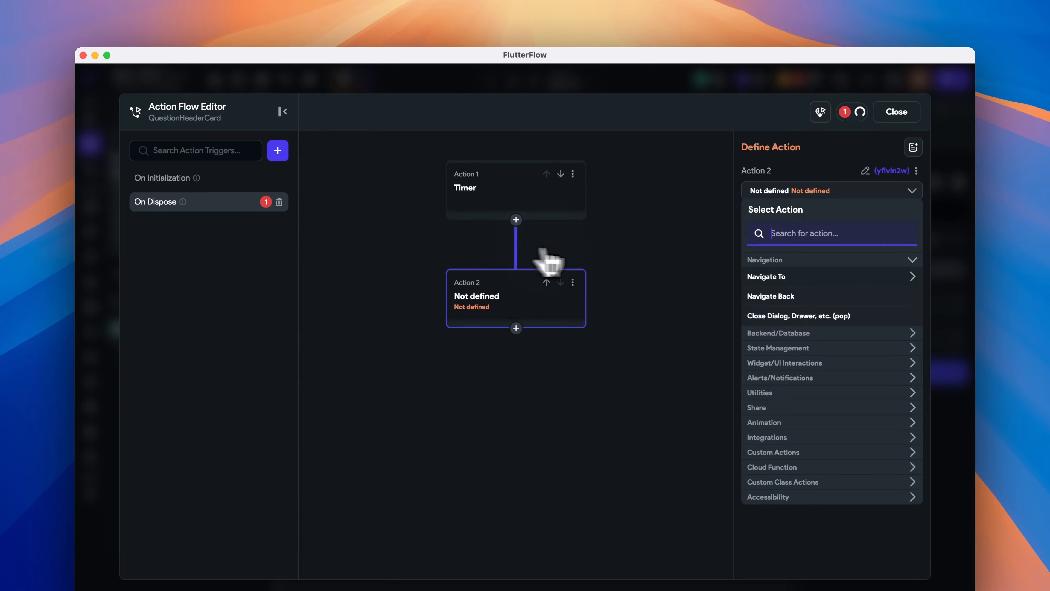
pyautogui.write('timer')
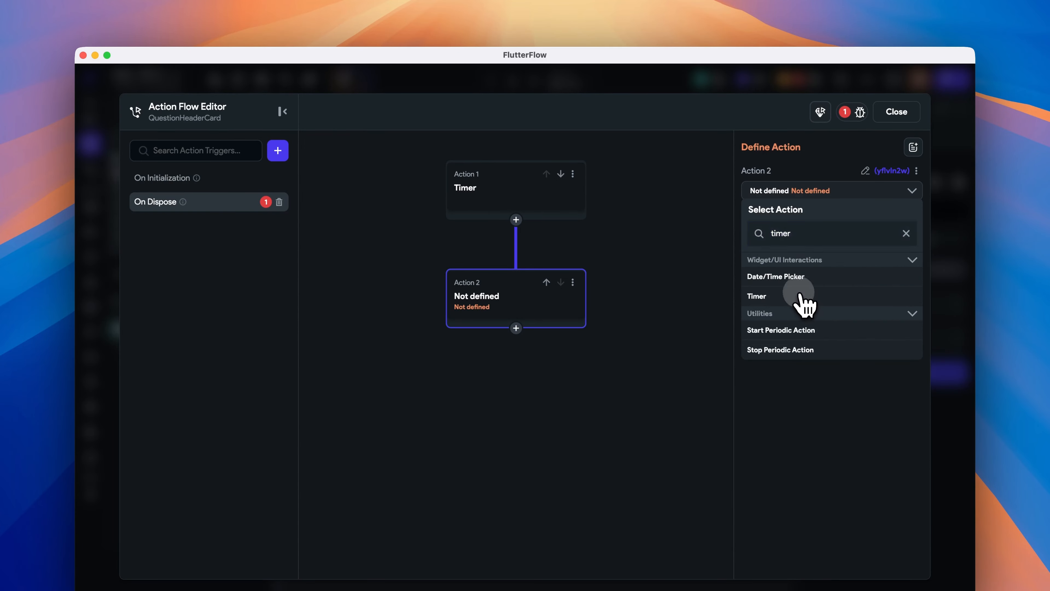
pyautogui.click(800, 296)
pyautogui.click(811, 227)
pyautogui.click(811, 295)
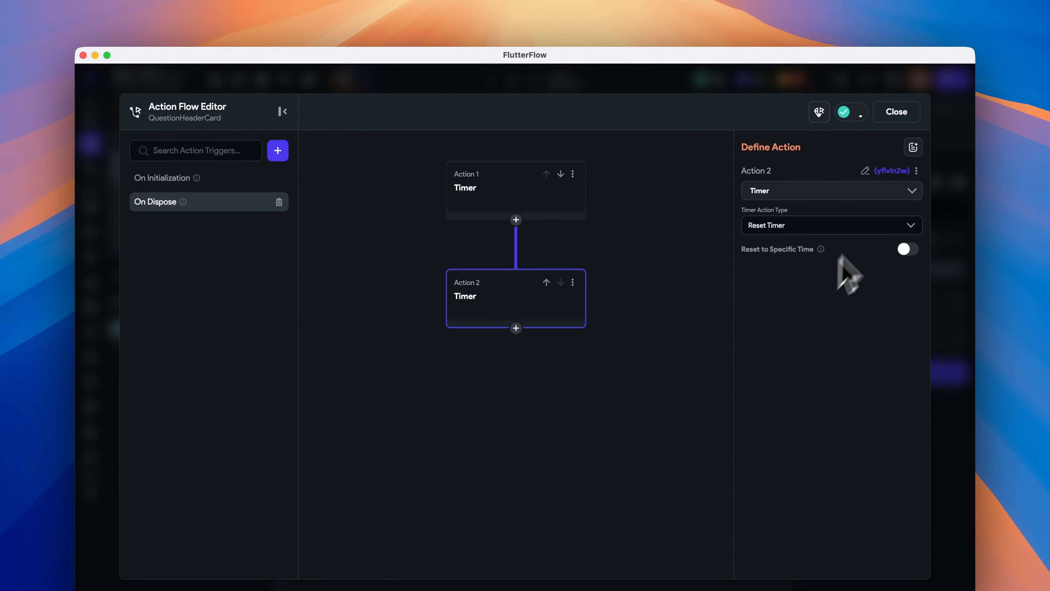
pyautogui.click(896, 111)
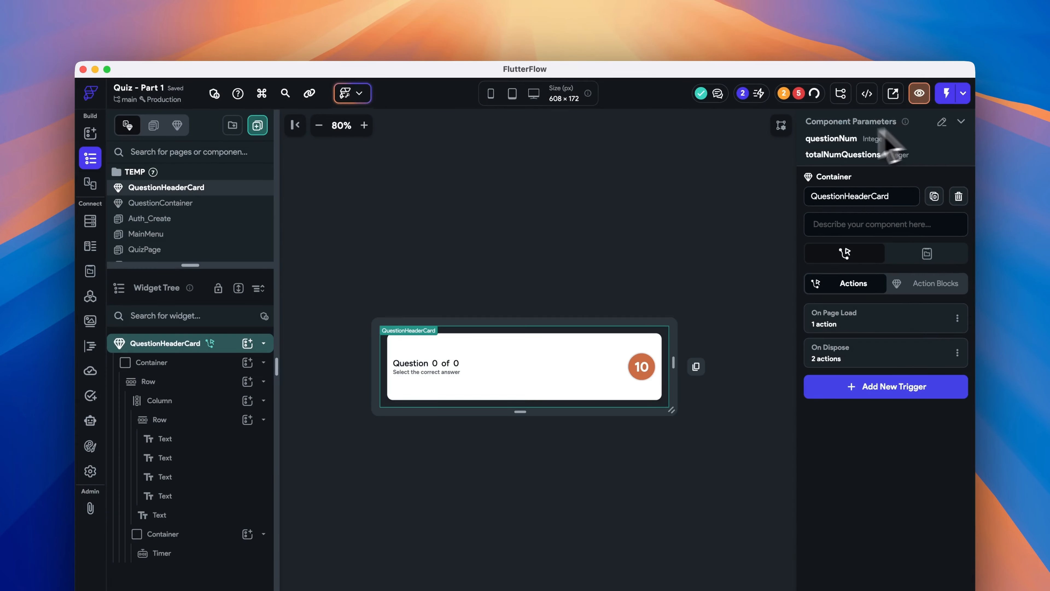
# Add a required component parameter named onTimerEnd of type Action to QuestionHeaderCard and confirm the parameters.
pyautogui.click(942, 122)
pyautogui.click(894, 269)
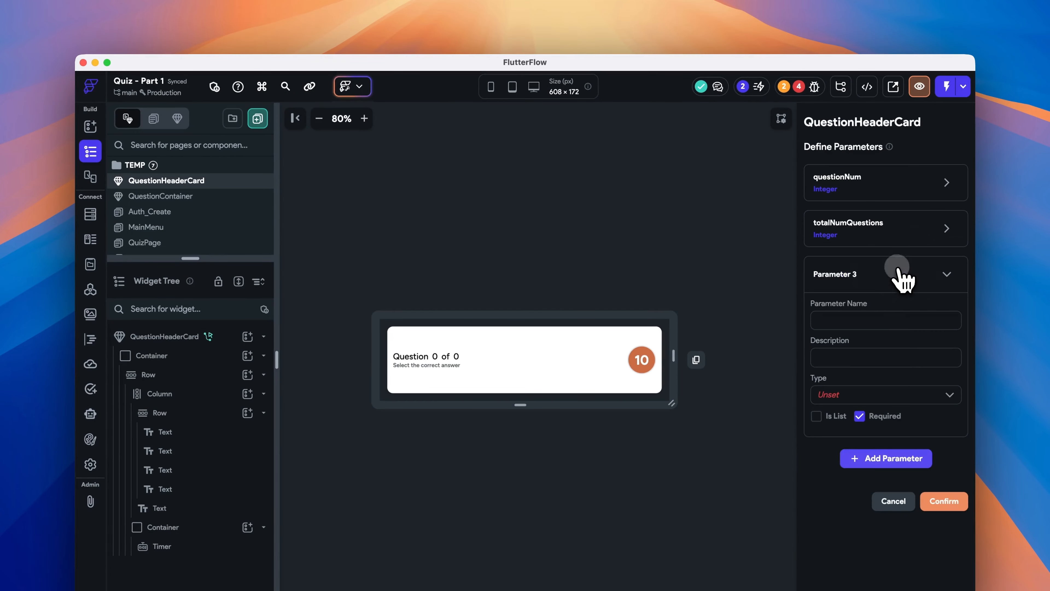
pyautogui.click(882, 318)
pyautogui.write('onTimerEnd')
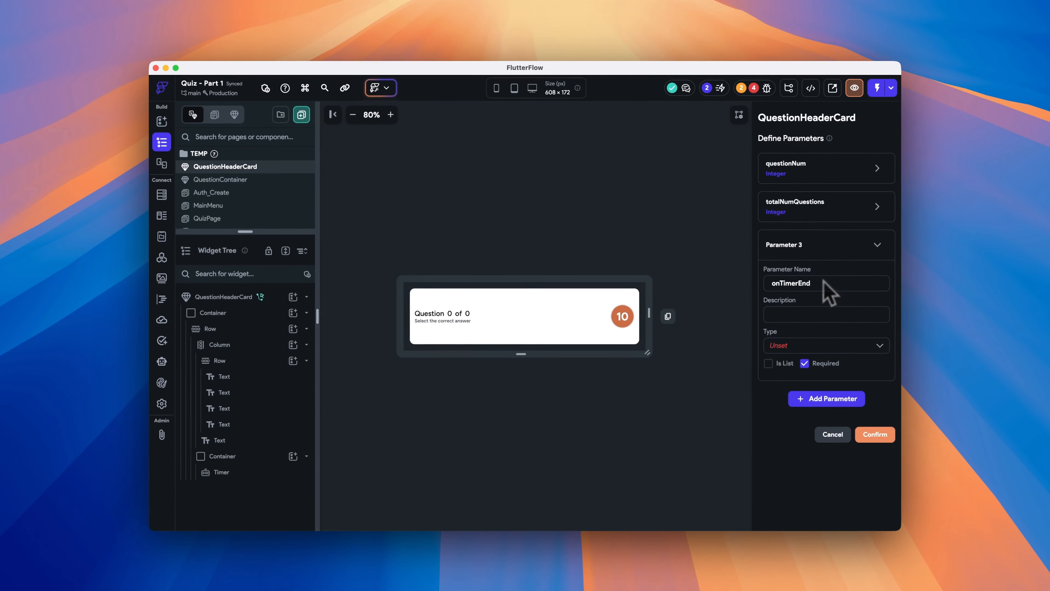
pyautogui.click(885, 368)
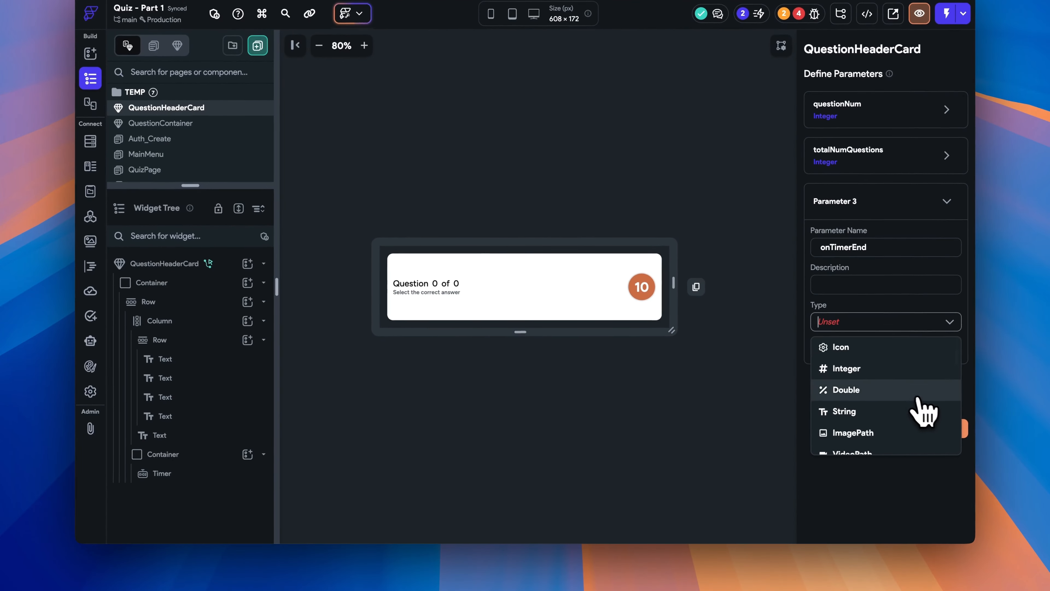
pyautogui.scroll(-5, 921, 412)
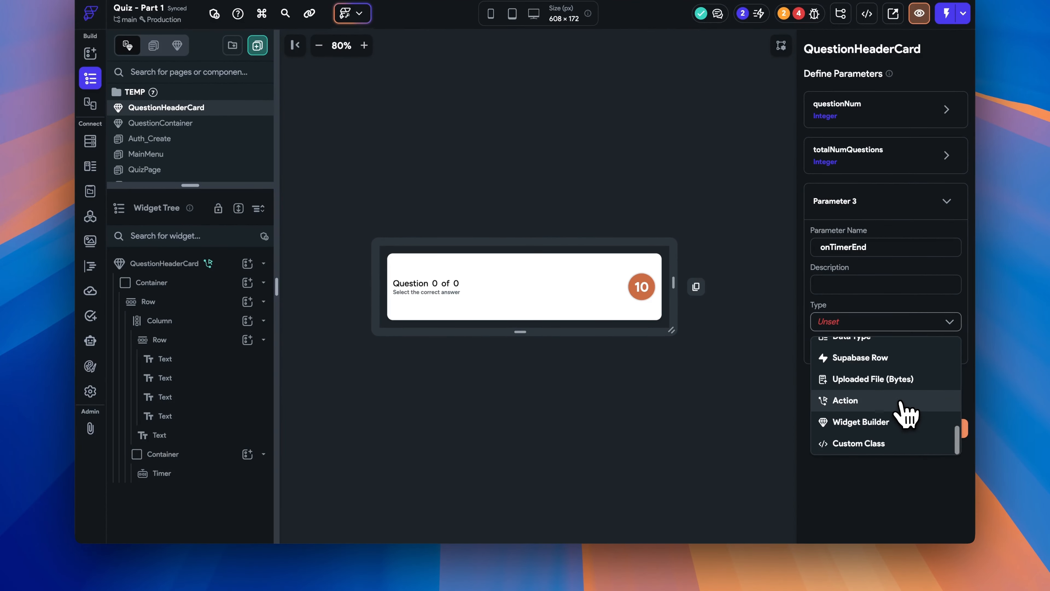
pyautogui.click(903, 401)
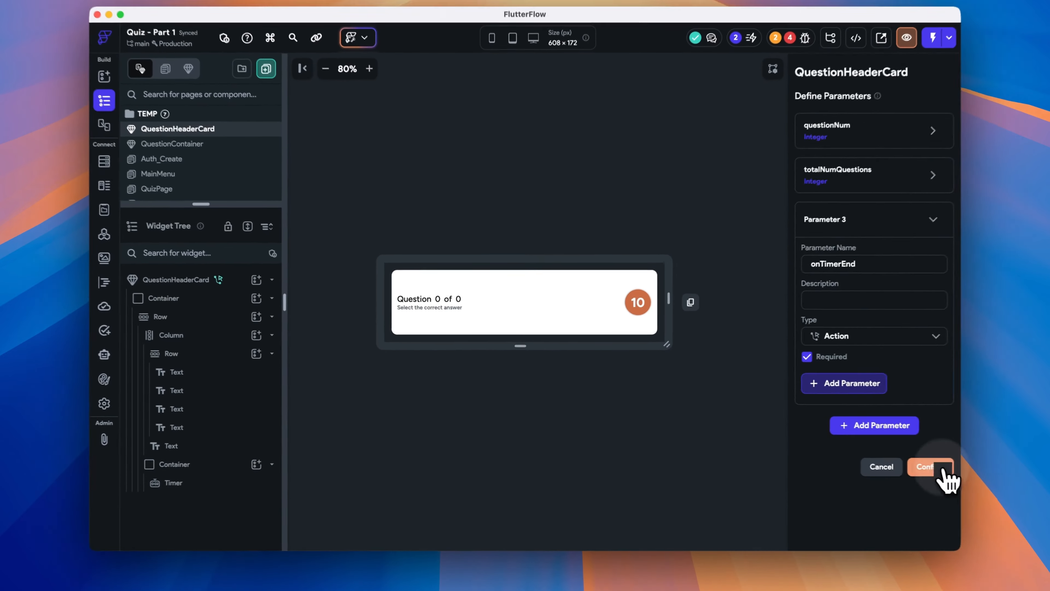
pyautogui.click(879, 459)
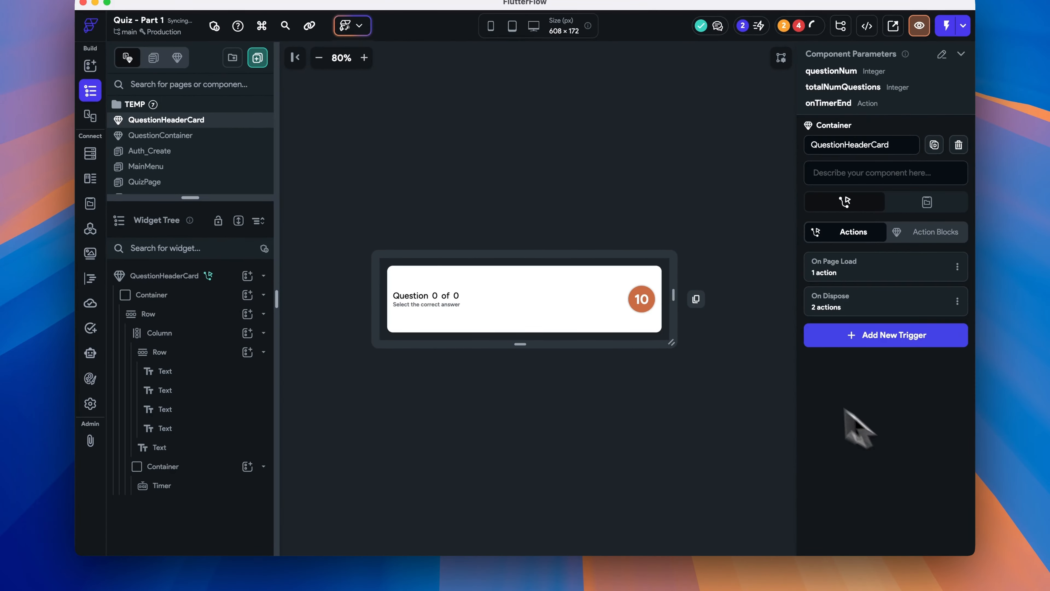
# Give the header's Timer an On Timer End trigger with an Execute Callback action calling onTimerEnd, and close the action flow editor.
pyautogui.click(647, 308)
pyautogui.click(848, 92)
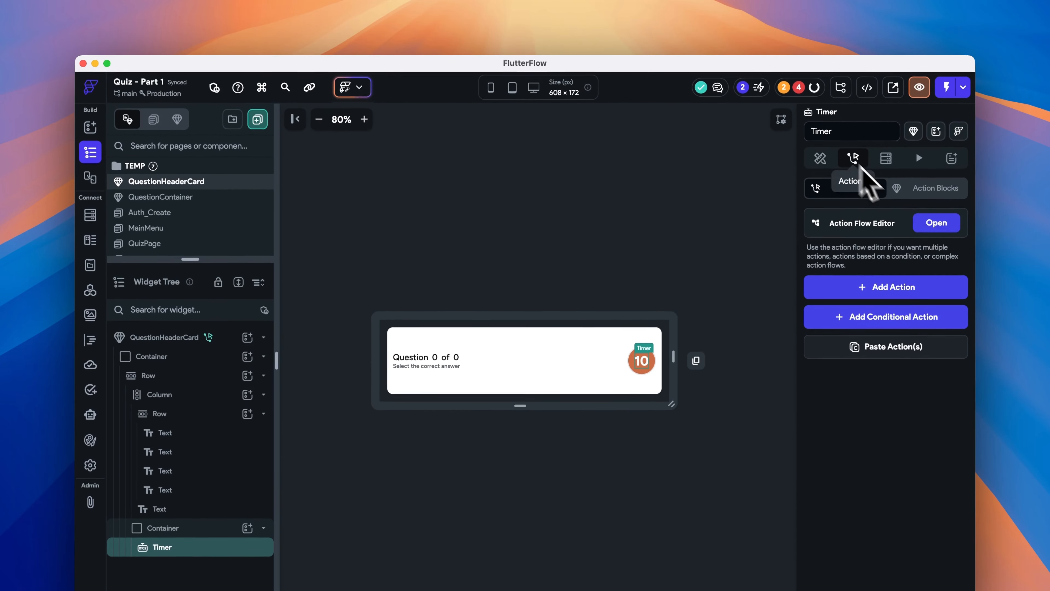
pyautogui.click(943, 166)
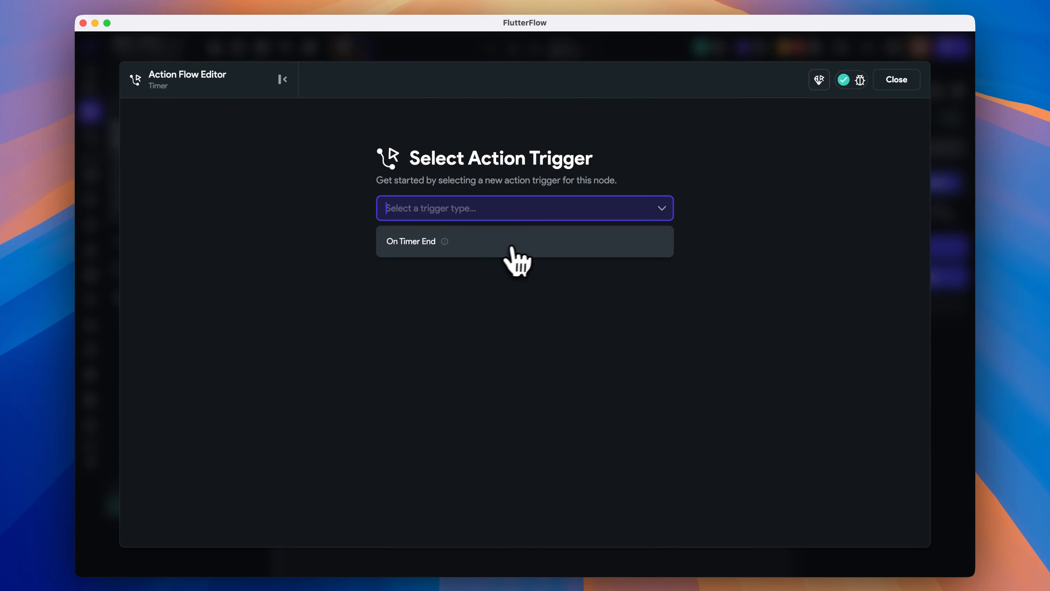
pyautogui.click(519, 284)
pyautogui.click(608, 355)
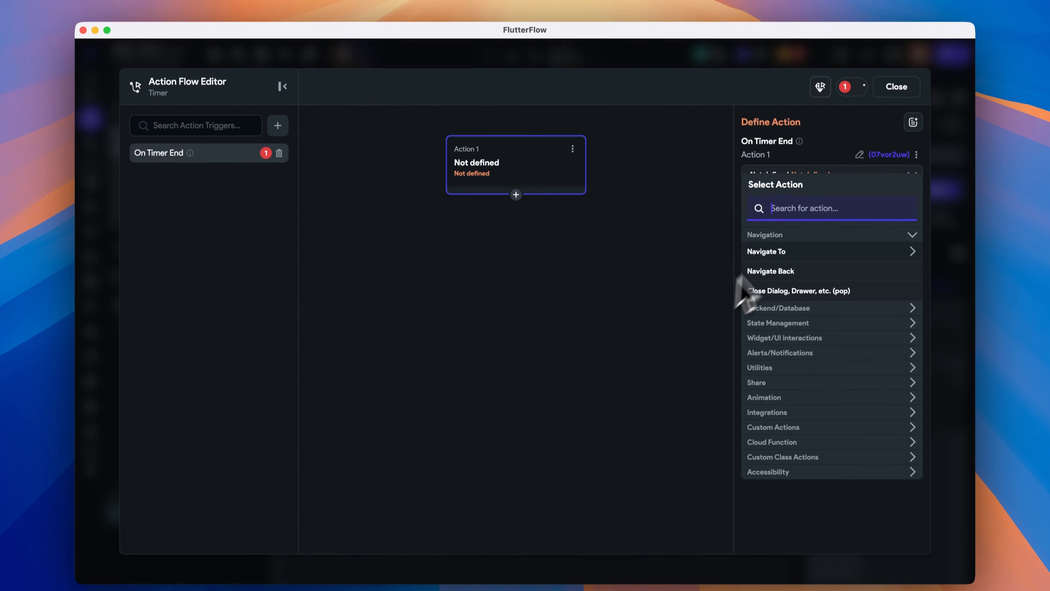
pyautogui.write('call')
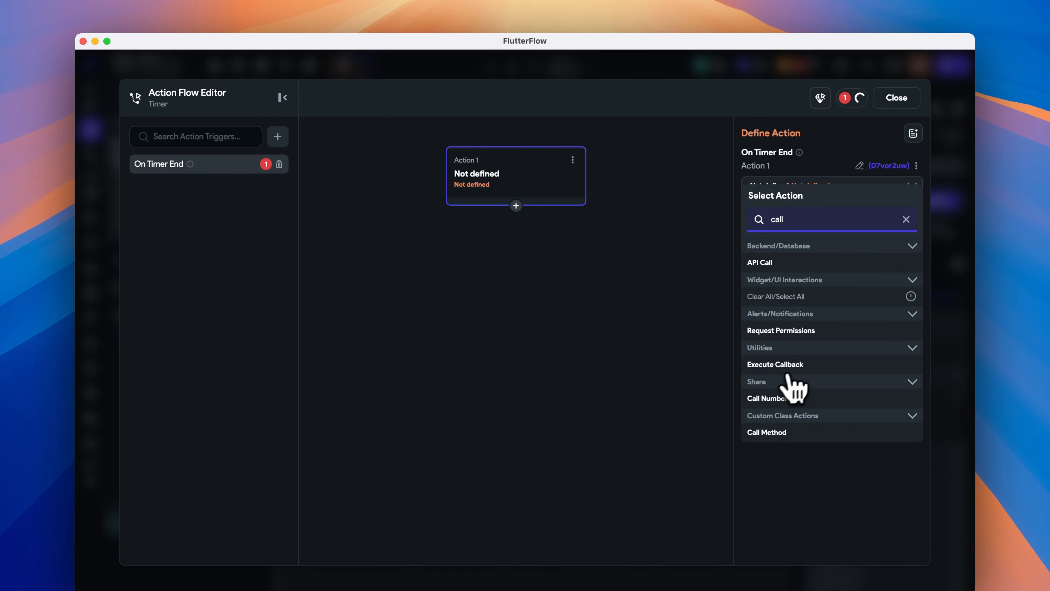
pyautogui.click(799, 364)
pyautogui.click(829, 223)
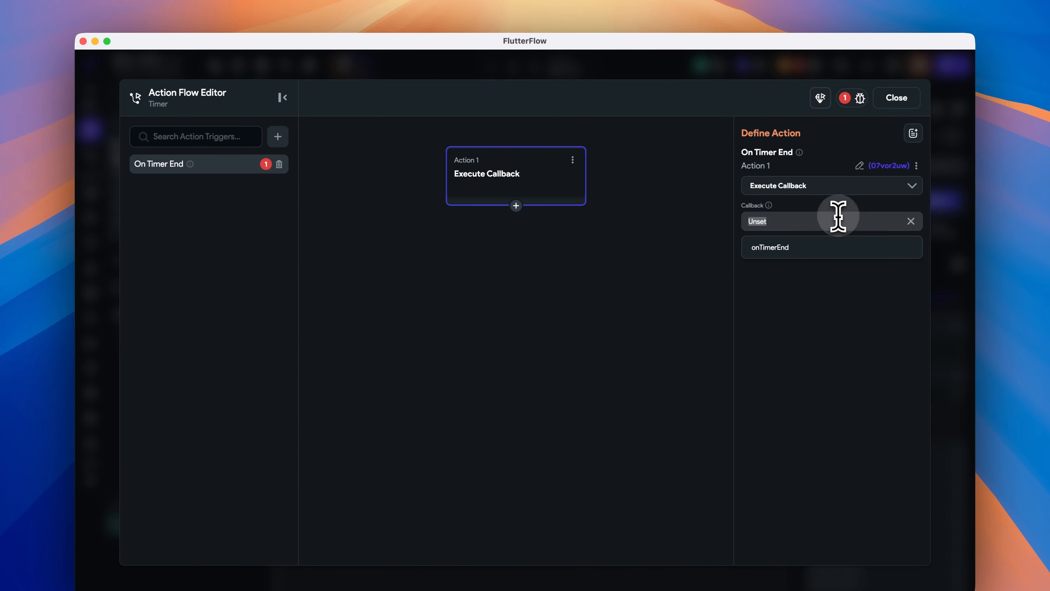
pyautogui.click(835, 247)
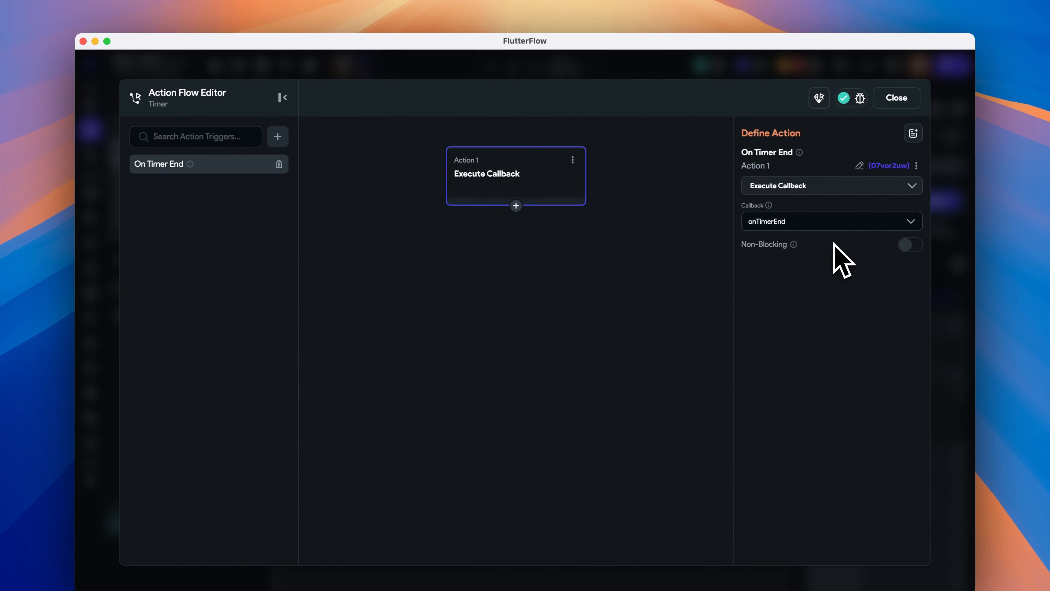
pyautogui.click(896, 98)
# Select the question text on QuizPage and open the project's theme widget settings.
pyautogui.click(163, 221)
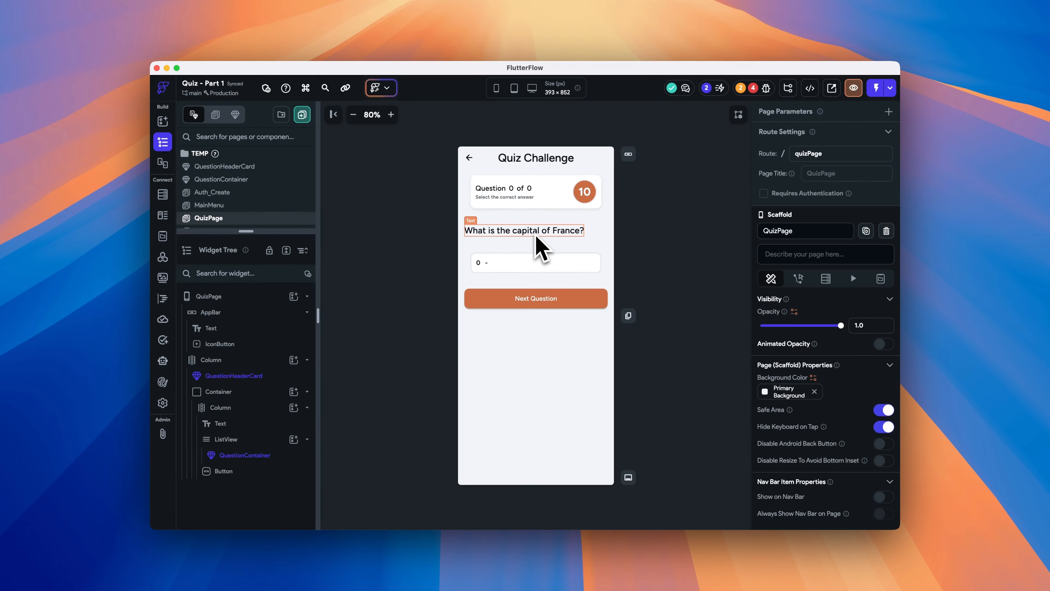
pyautogui.click(536, 237)
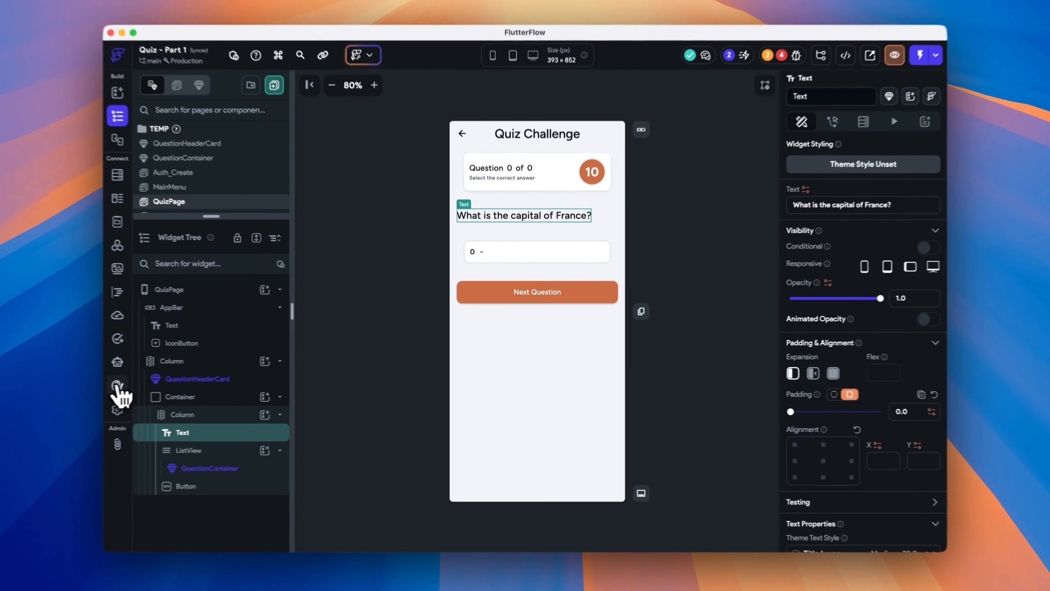
pyautogui.click(163, 382)
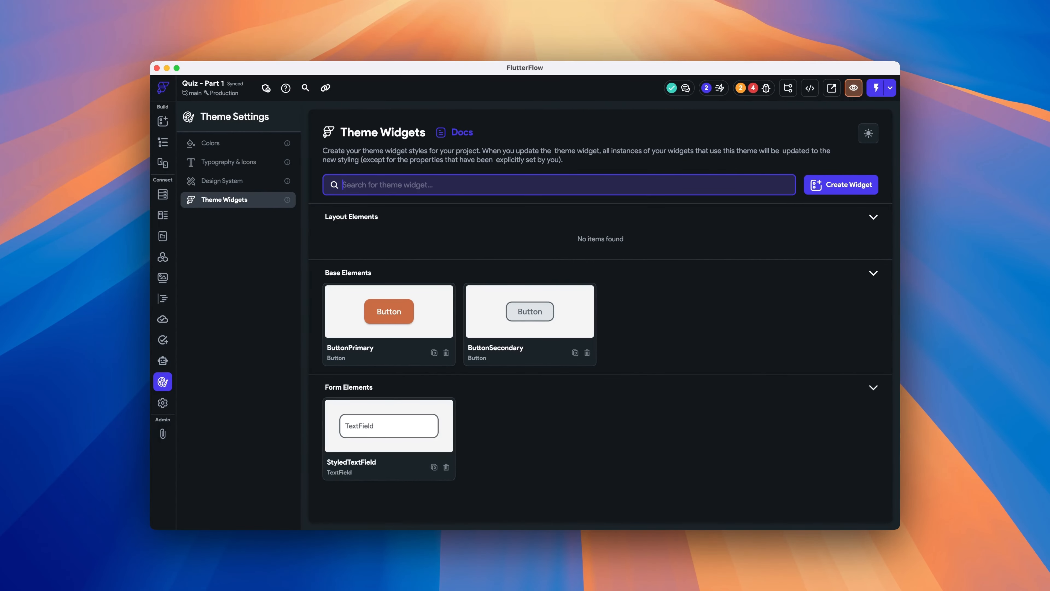
pyautogui.write('ques')
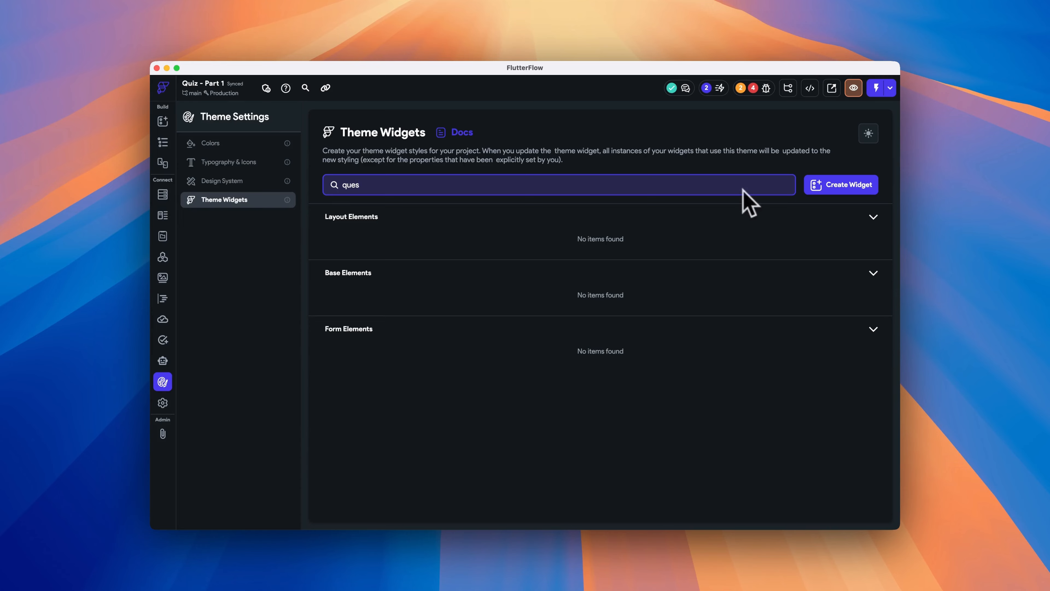
pyautogui.press('BackSpace')
pyautogui.press('BackSpace')
pyautogui.press('BackSpace')
pyautogui.press('BackSpace')
# Create a new Text theme widget named questionDisplay.
pyautogui.click(827, 189)
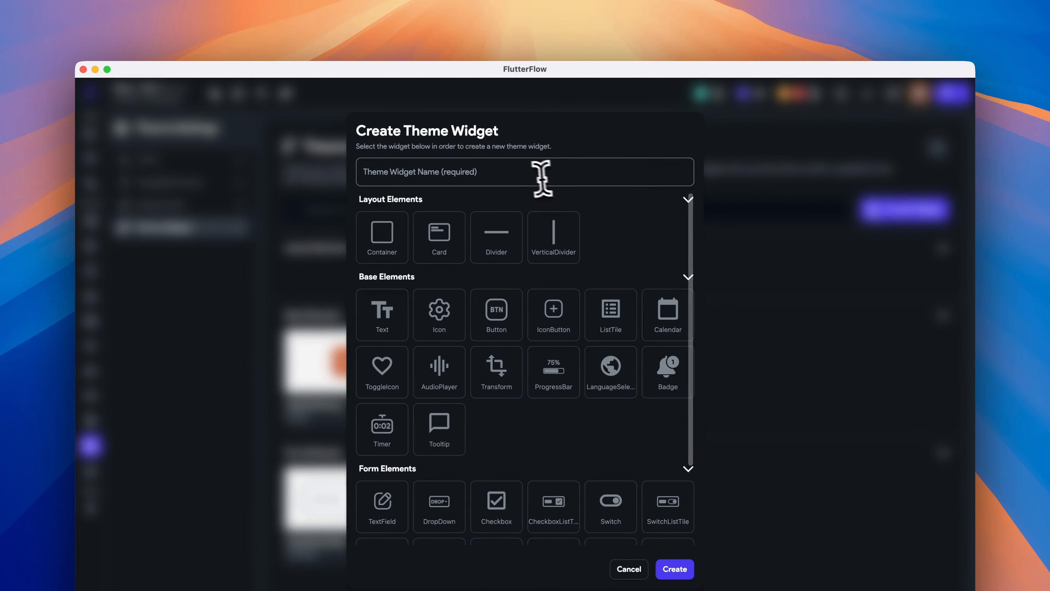
pyautogui.click(530, 175)
pyautogui.write('question')
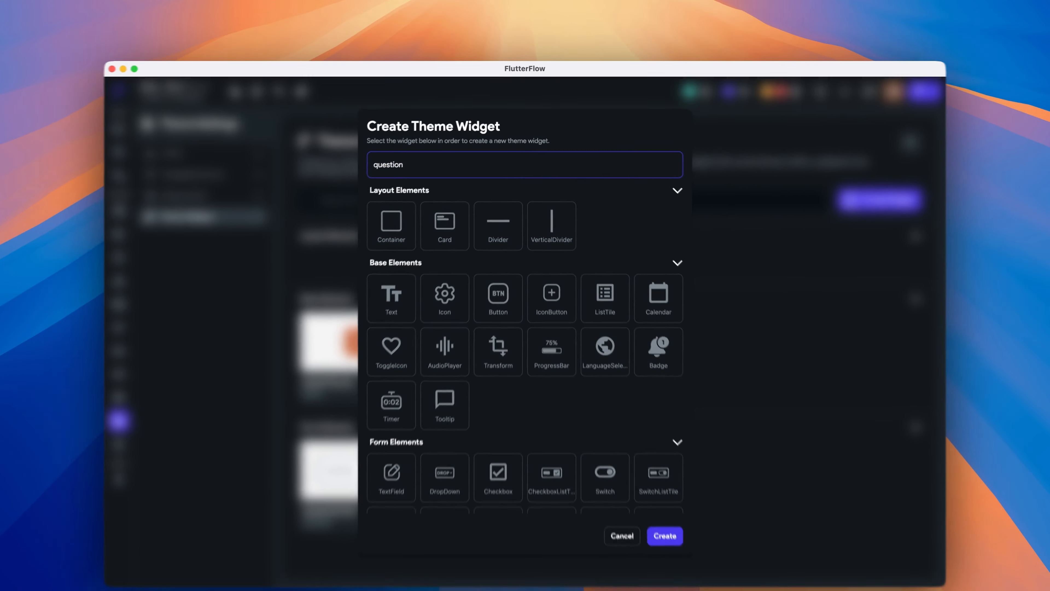
pyautogui.write('Display')
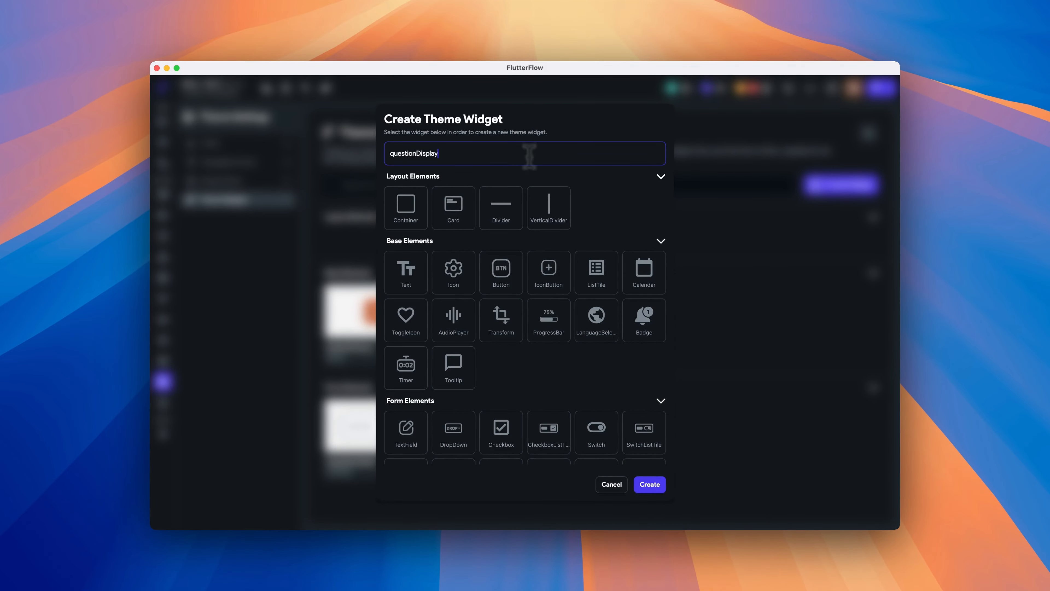
pyautogui.click(423, 264)
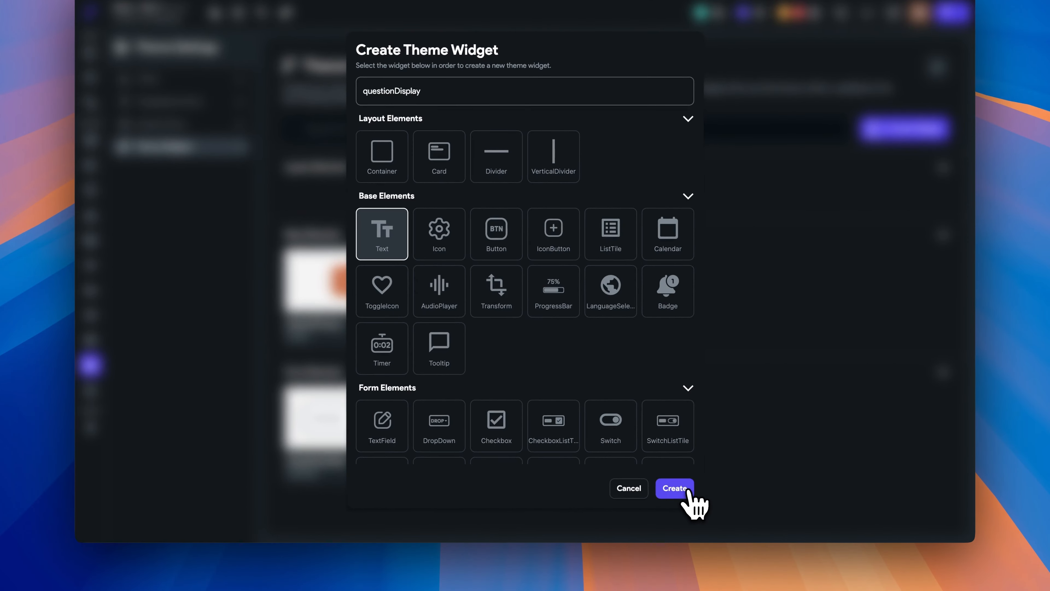
pyautogui.click(657, 484)
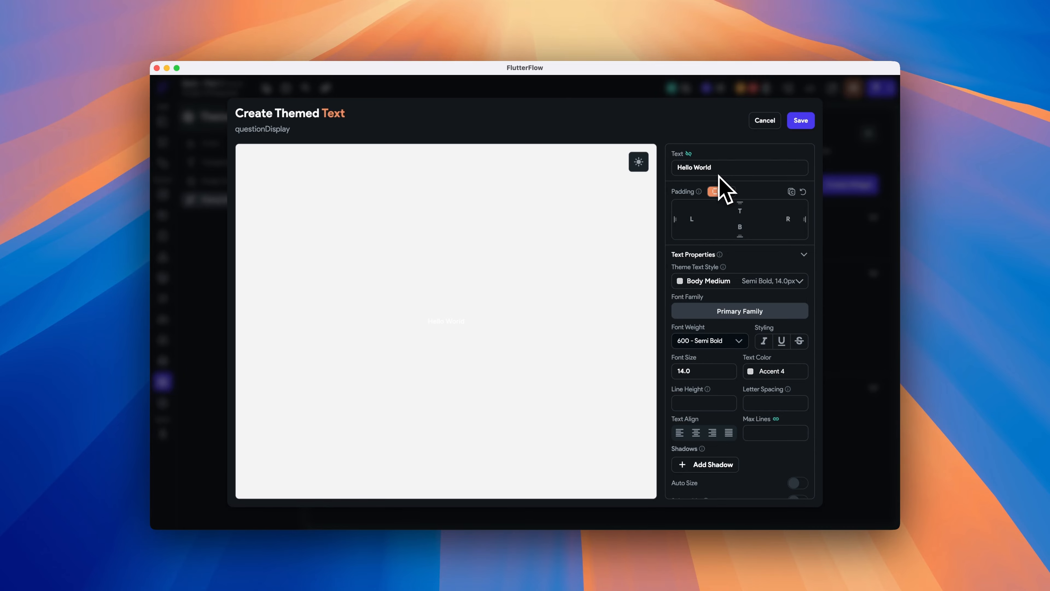
# Style the themed text with the Headline Small text style, the custom Komikax font family and a 400 - Normal font weight.
pyautogui.click(744, 282)
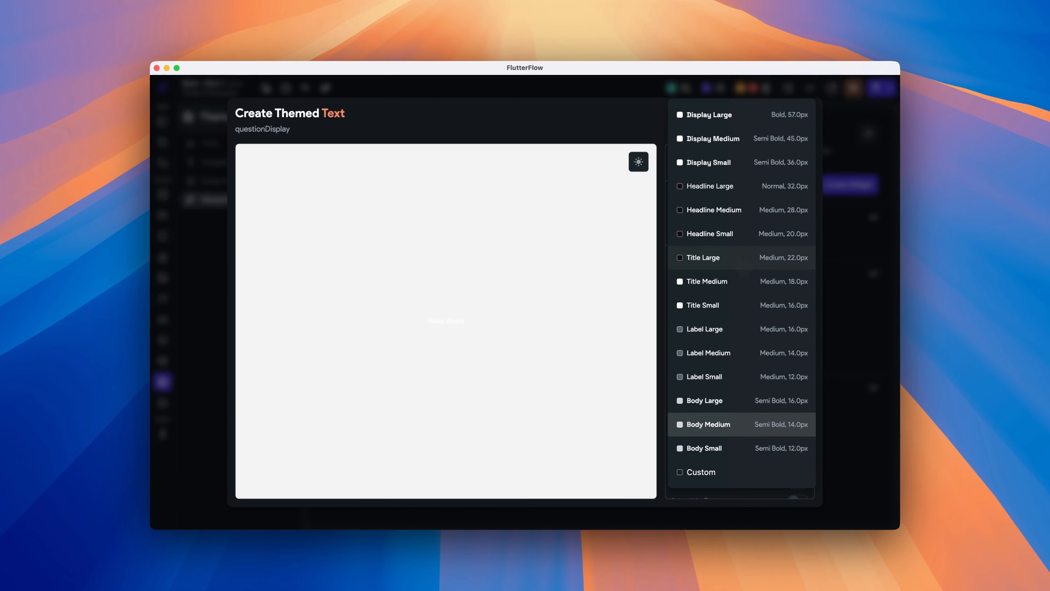
pyautogui.click(740, 233)
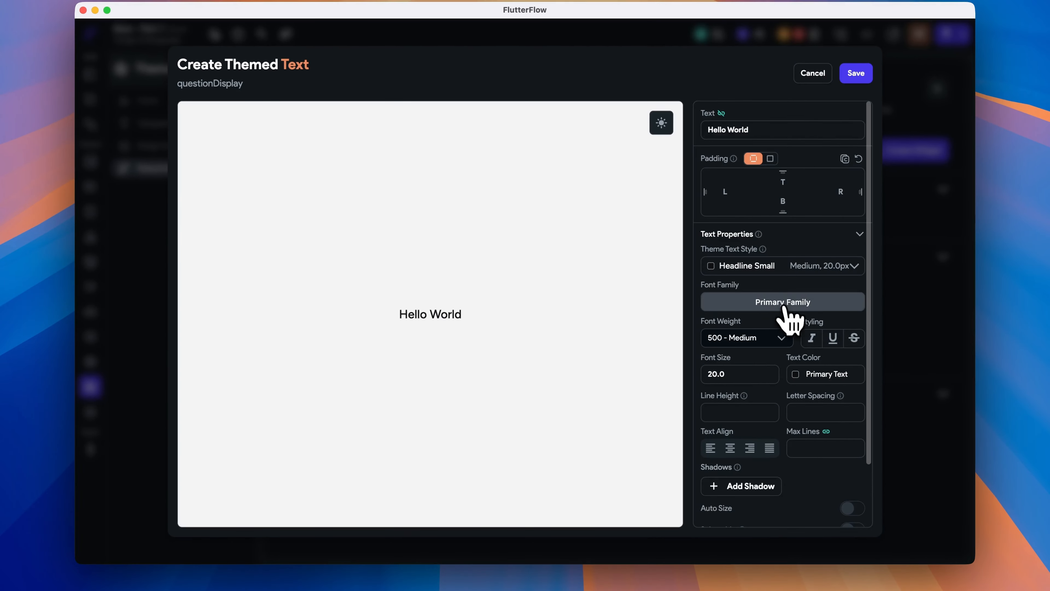
pyautogui.click(735, 313)
pyautogui.click(549, 225)
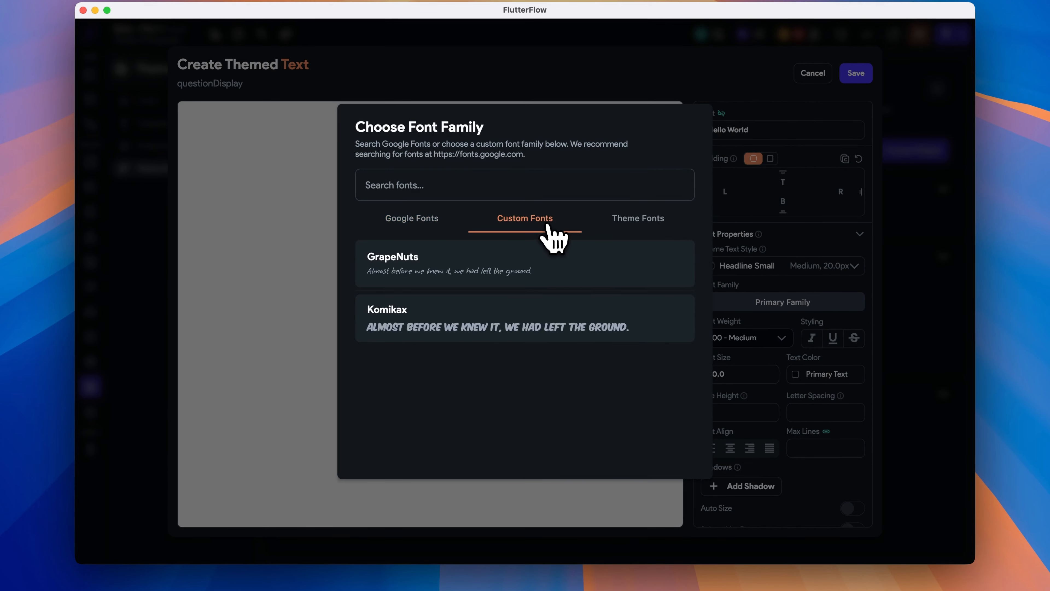
pyautogui.click(532, 324)
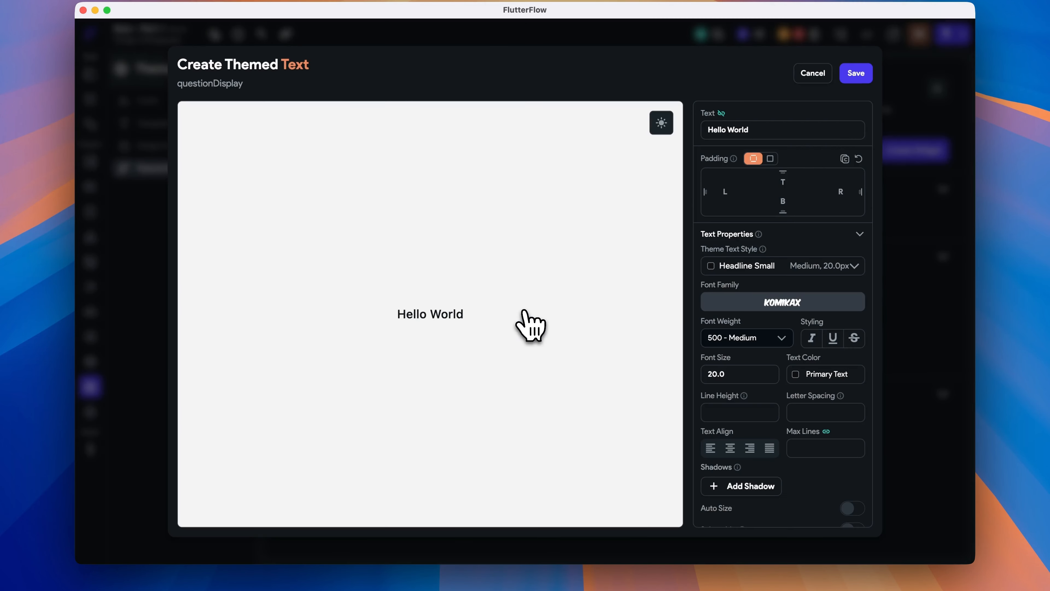
pyautogui.click(777, 337)
pyautogui.click(765, 430)
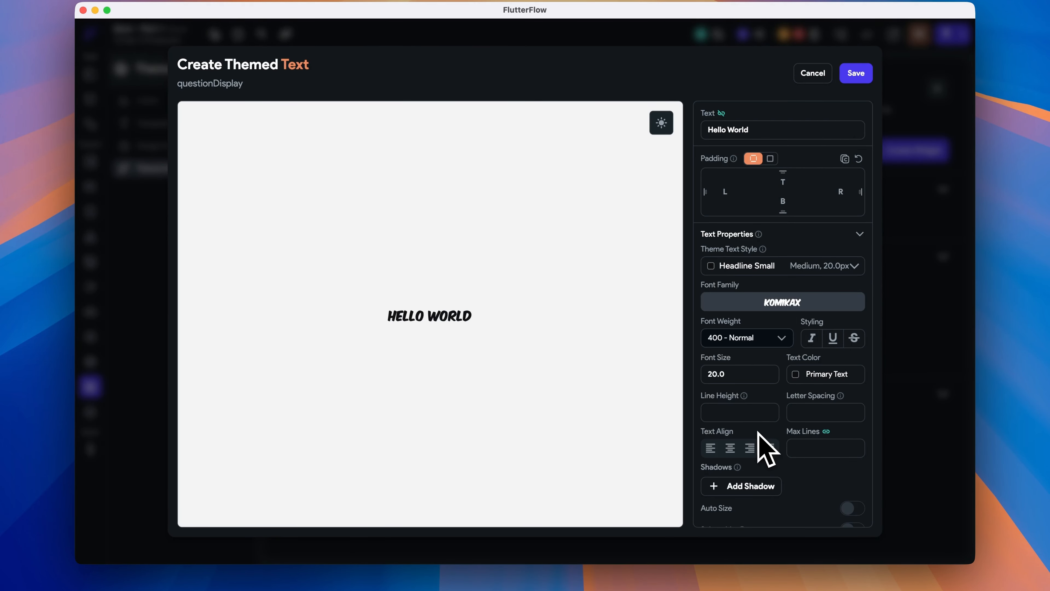
# Limit the themed text to a maximum of 3 lines and enable Auto Size.
pyautogui.scroll(-3, 761, 432)
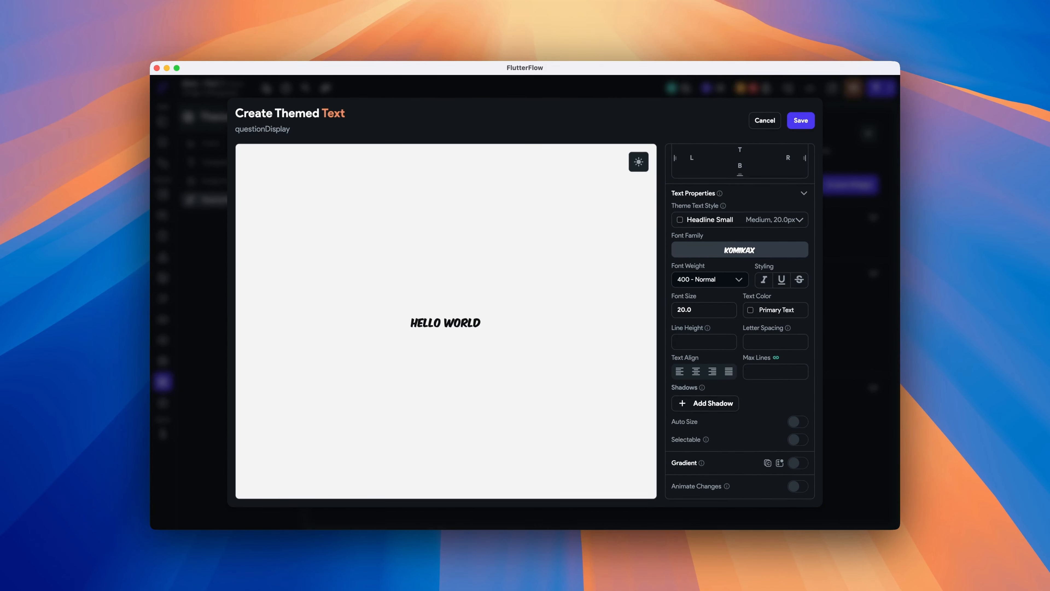
pyautogui.click(759, 372)
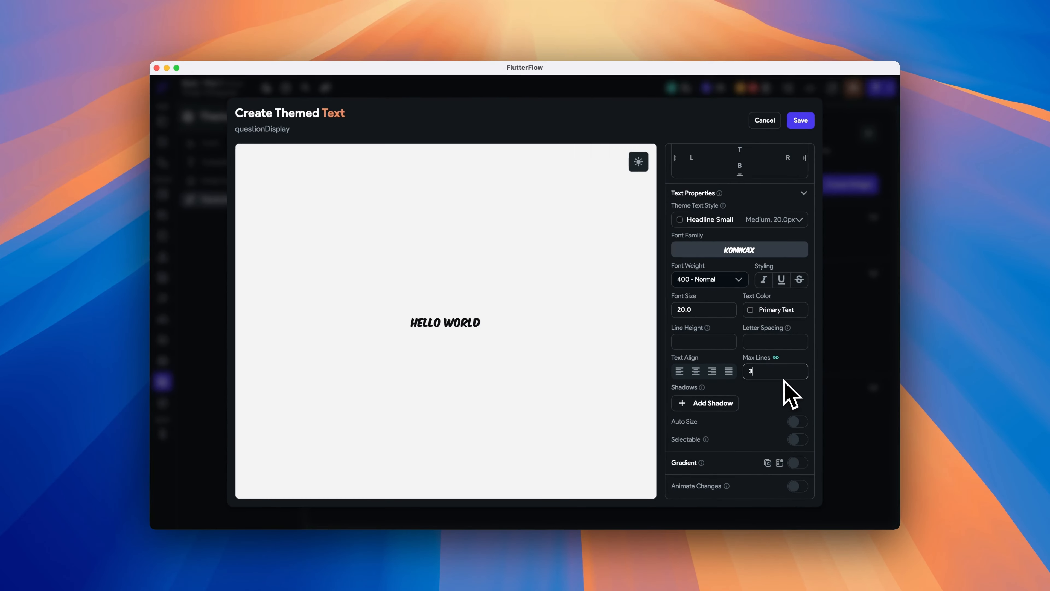
pyautogui.moveTo(826, 338)
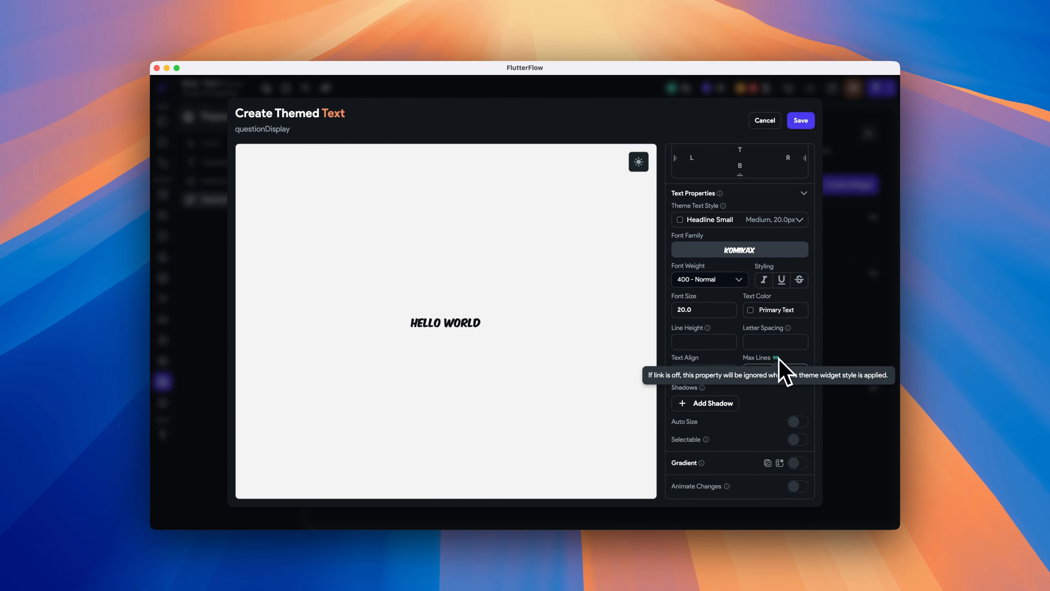
pyautogui.click(795, 421)
pyautogui.scroll(-1, 769, 434)
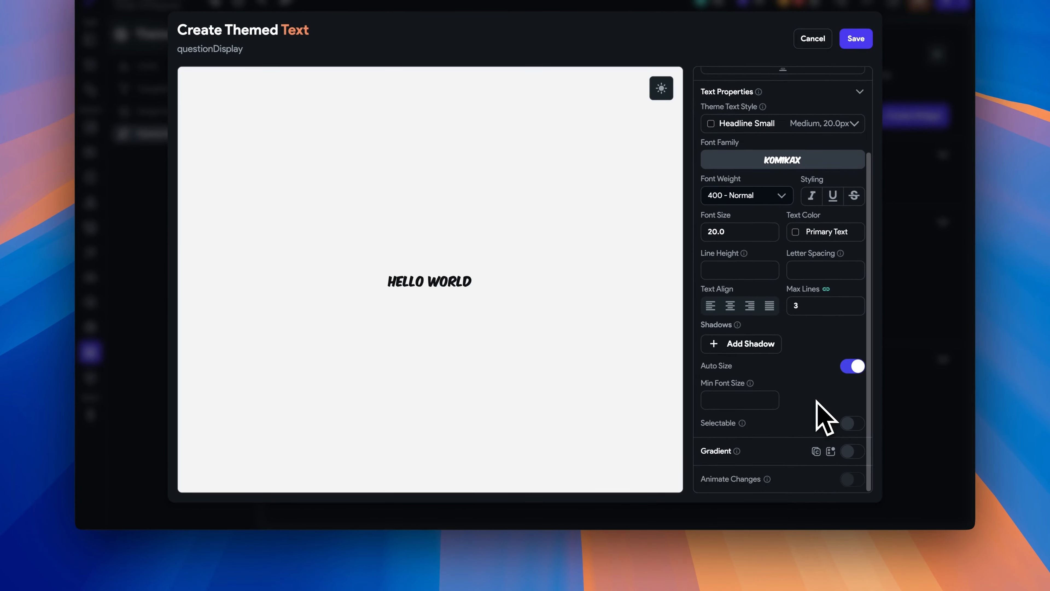
pyautogui.scroll(-1, 816, 400)
# Center-align the themed text, set its color to the Primary theme color and save the theme widget.
pyautogui.scroll(5, 815, 401)
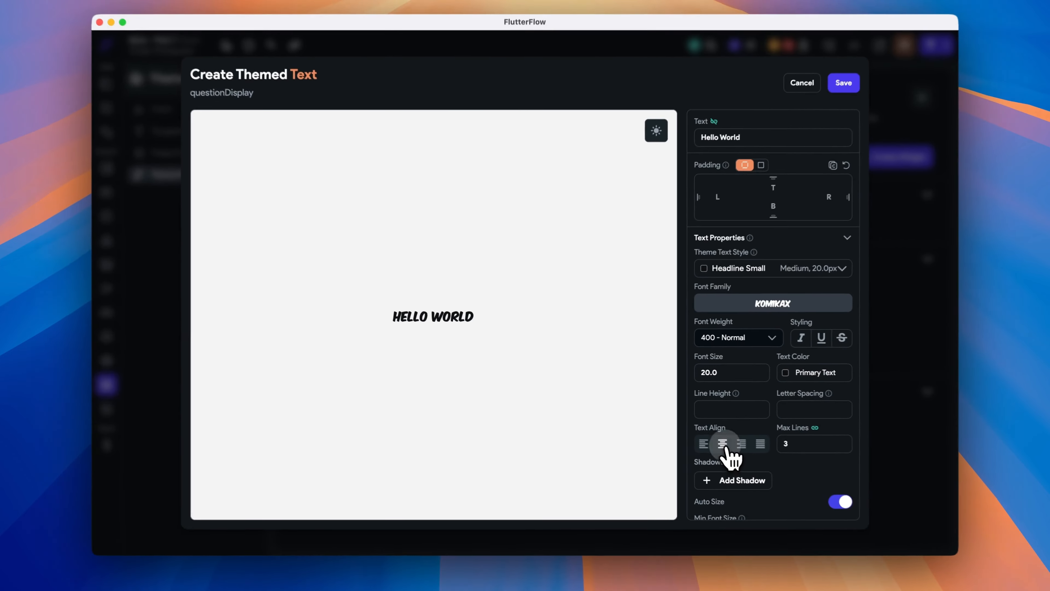
pyautogui.click(695, 432)
pyautogui.click(800, 374)
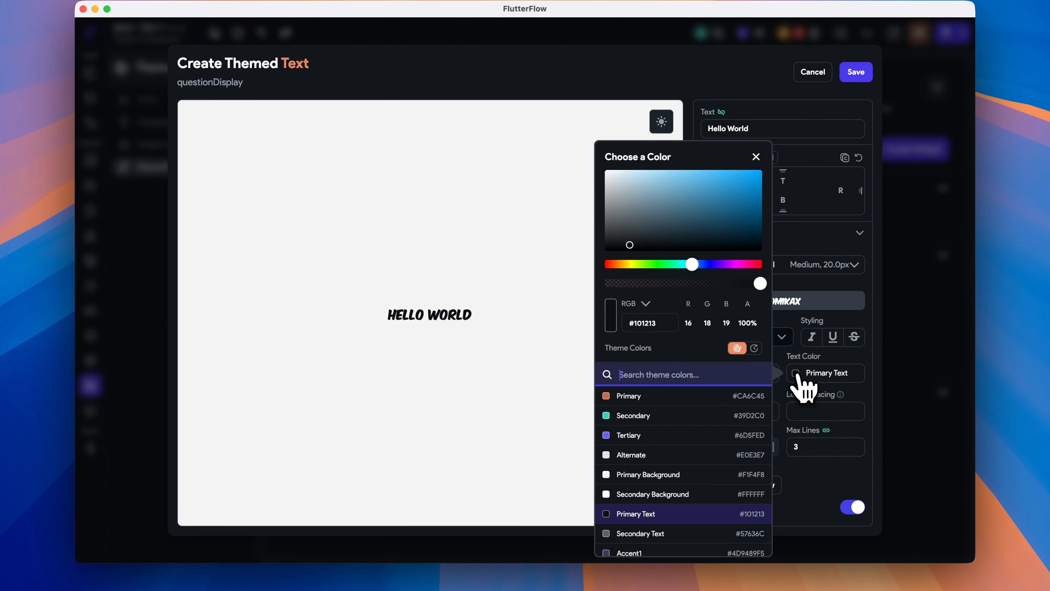
pyautogui.click(610, 397)
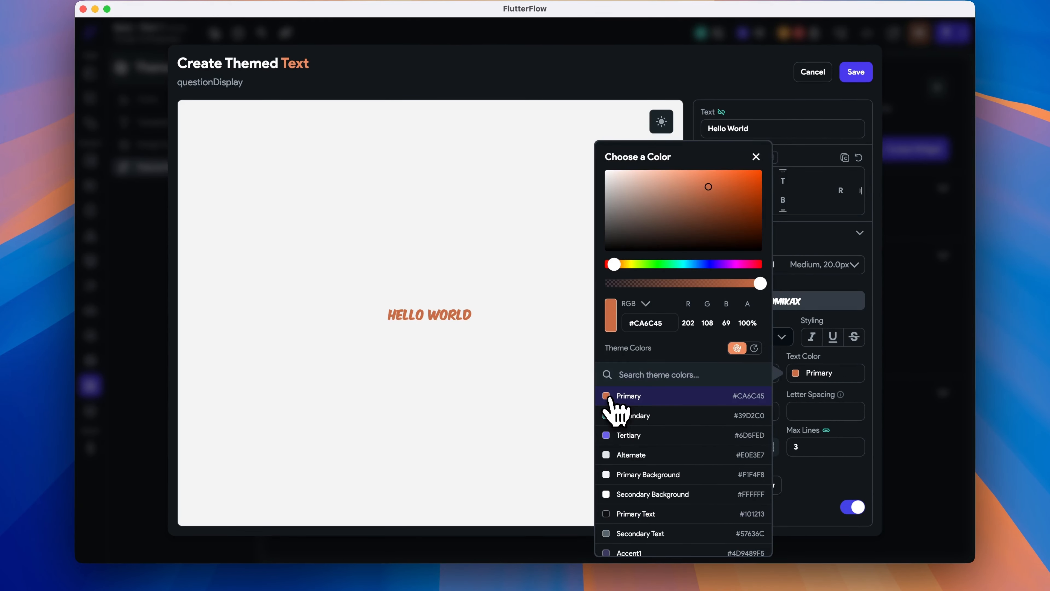
pyautogui.click(554, 391)
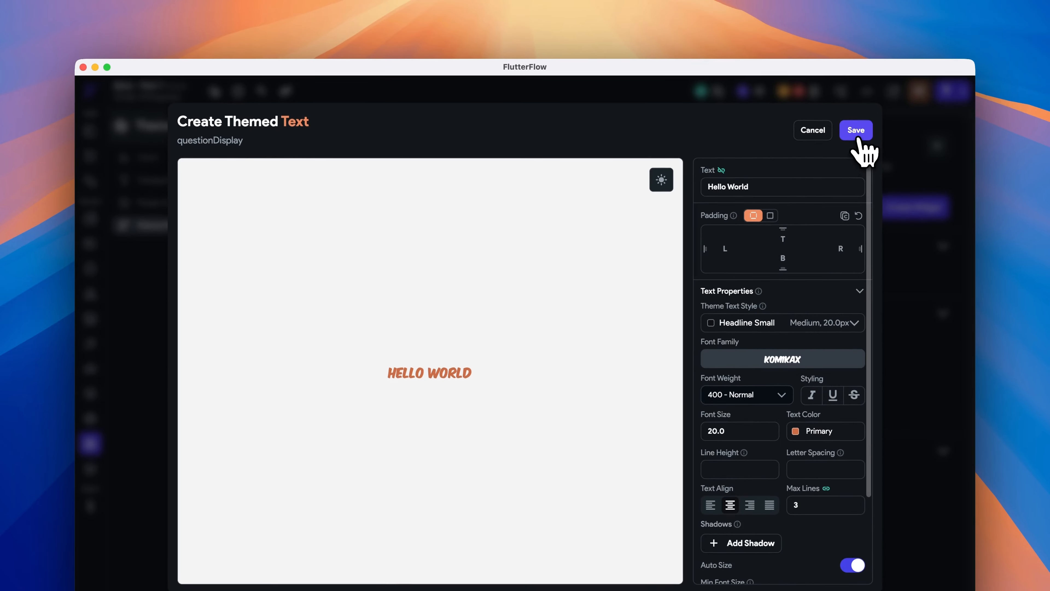
pyautogui.click(856, 72)
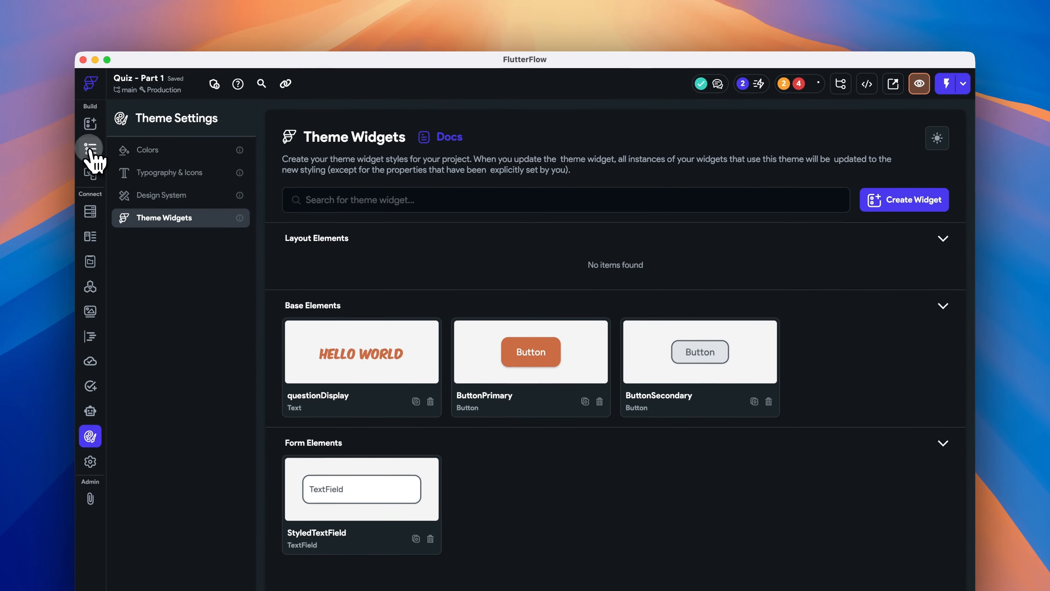
# Apply the questionDisplay theme style to the question text on QuizPage.
pyautogui.click(90, 158)
pyautogui.click(845, 192)
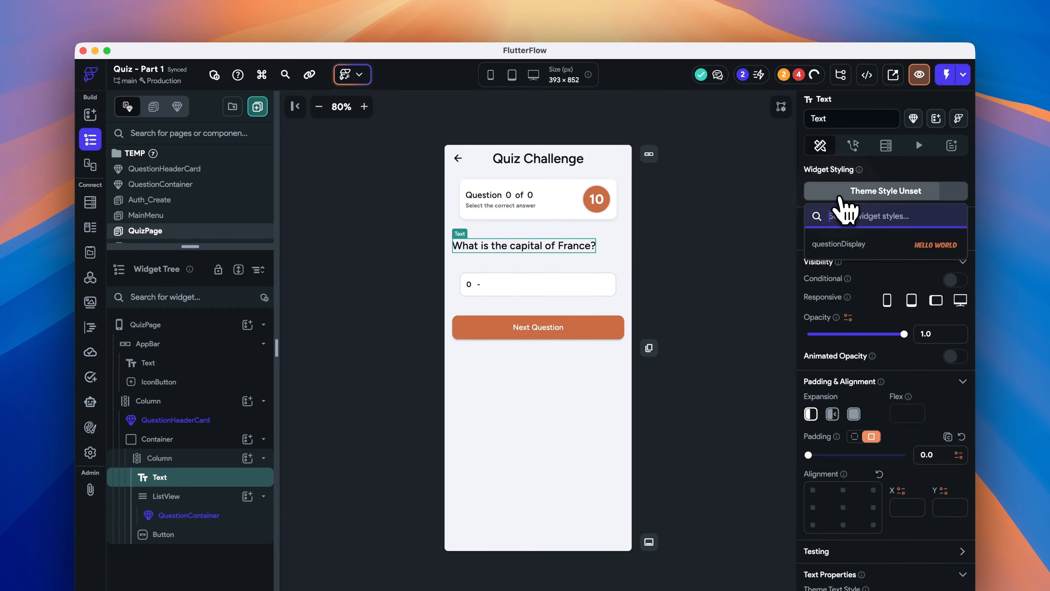
pyautogui.click(889, 250)
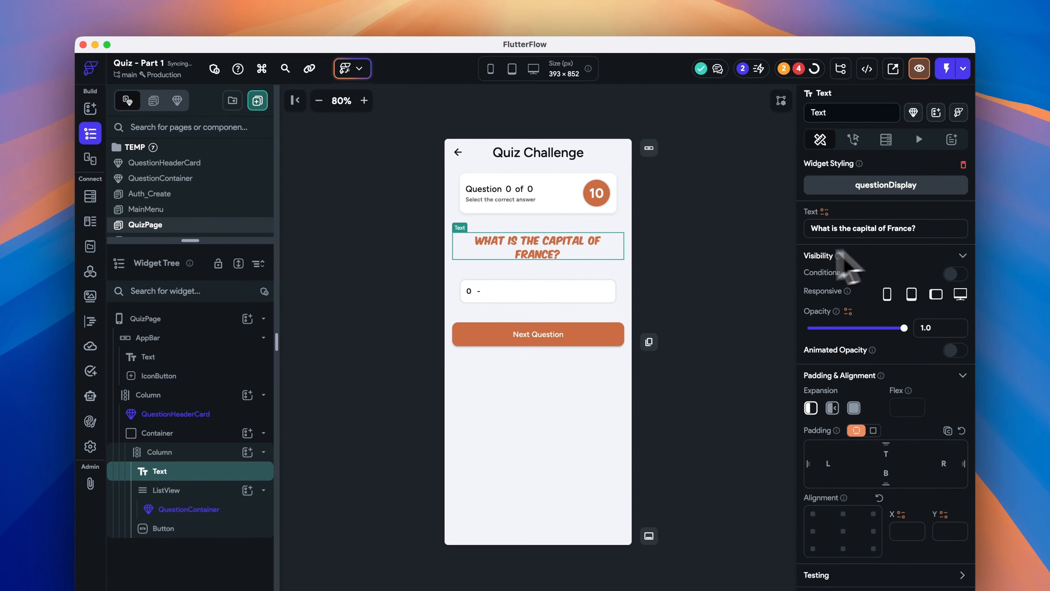
pyautogui.click(719, 283)
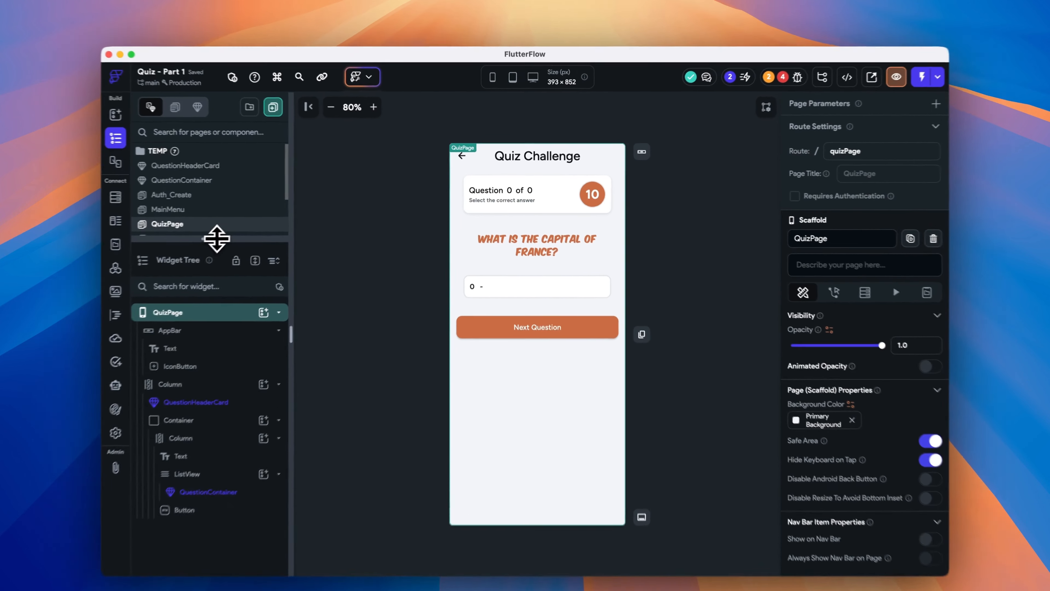
# Convert the circular score container on the Quiz Results page into a component named ScoreDisplay.
pyautogui.moveTo(246, 231); pyautogui.dragTo(239, 271)
pyautogui.click(248, 243)
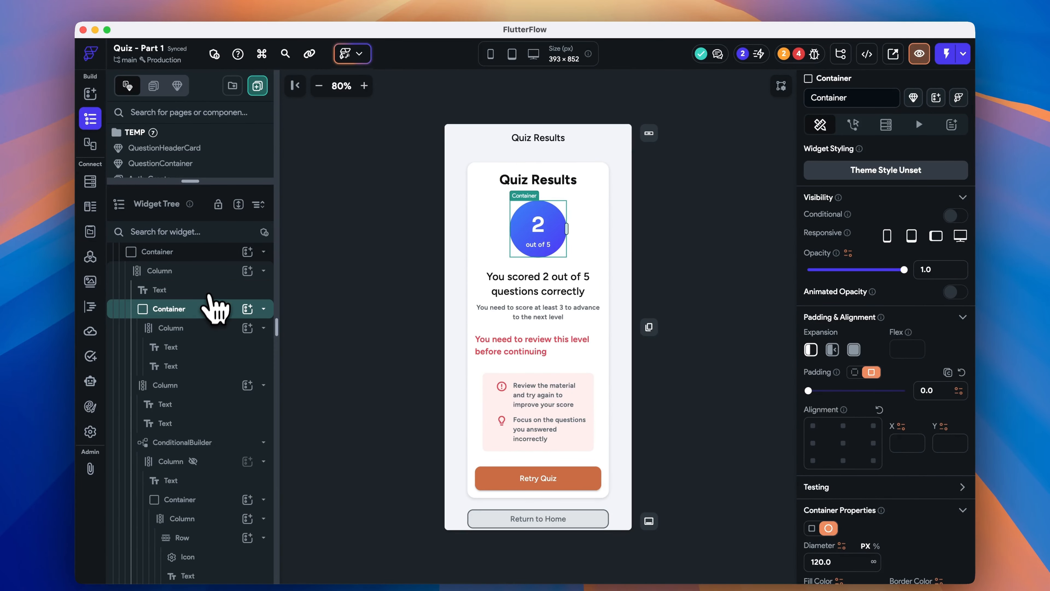
pyautogui.rightClick(187, 309)
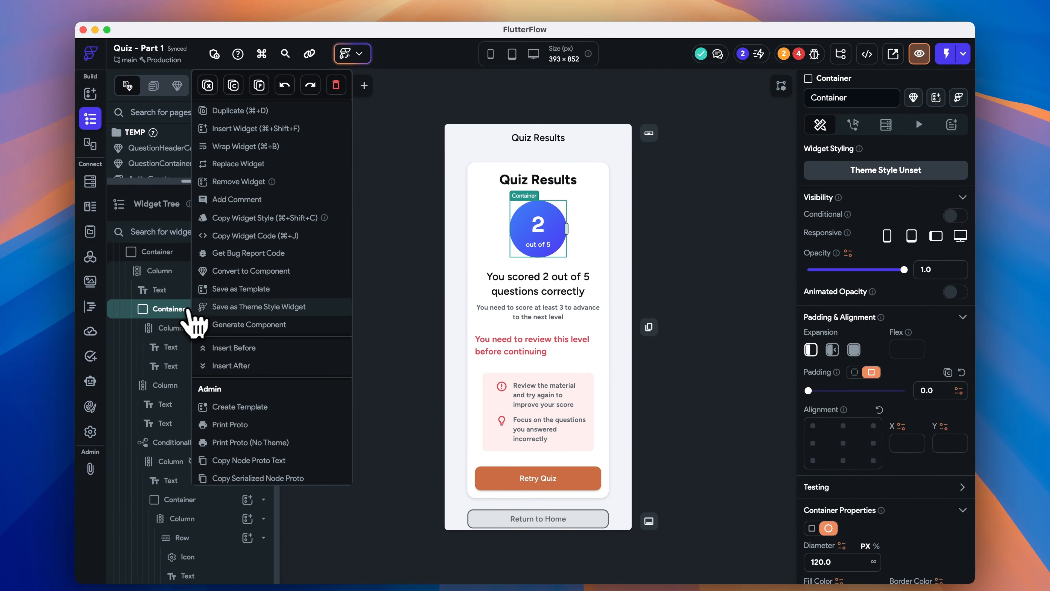
pyautogui.click(274, 271)
pyautogui.write('Sc')
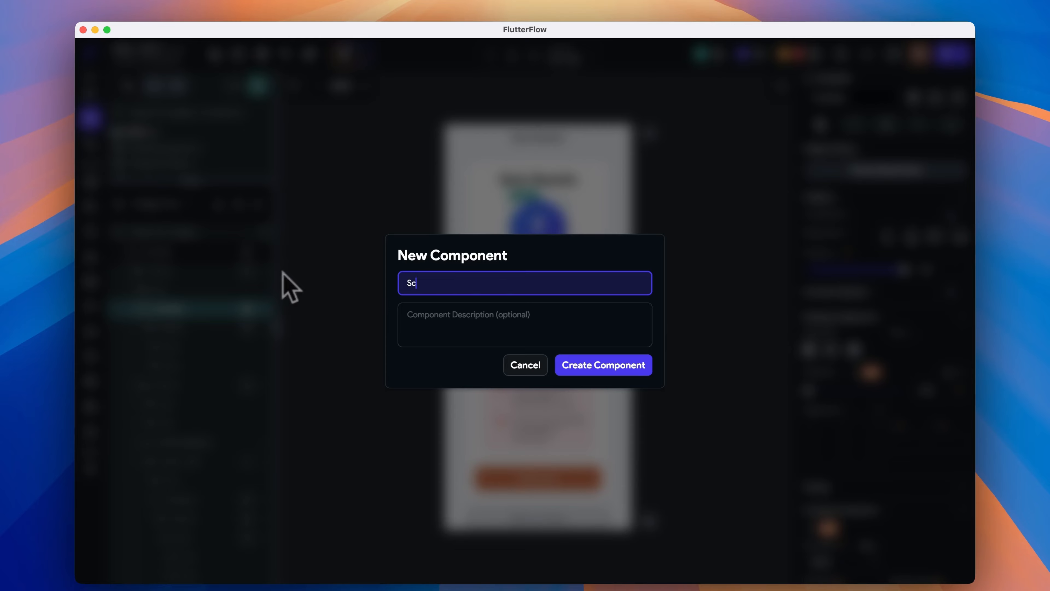
pyautogui.write('oreDisplayu')
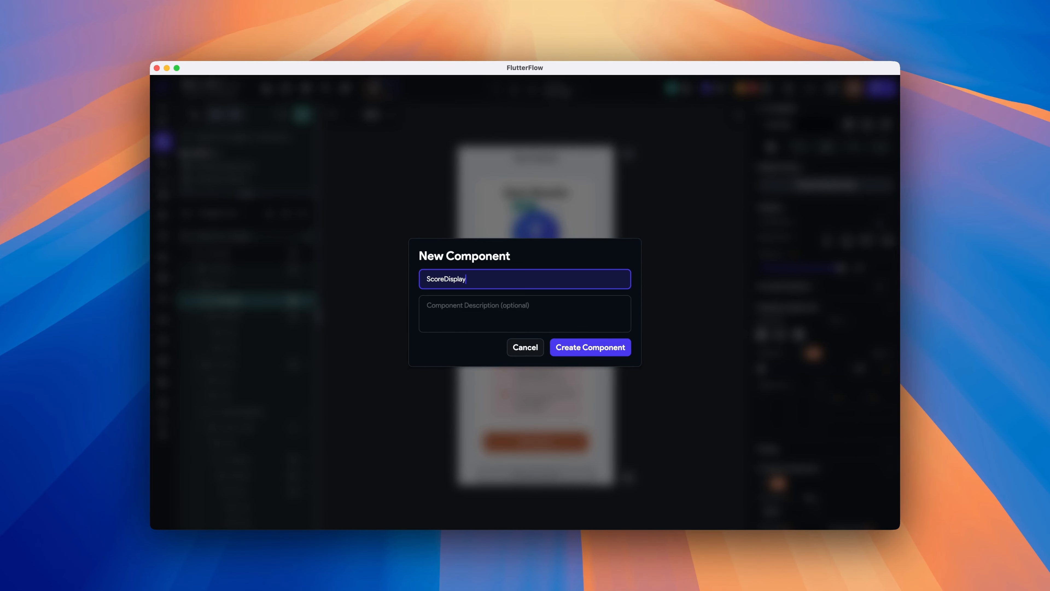
pyautogui.press('Return')
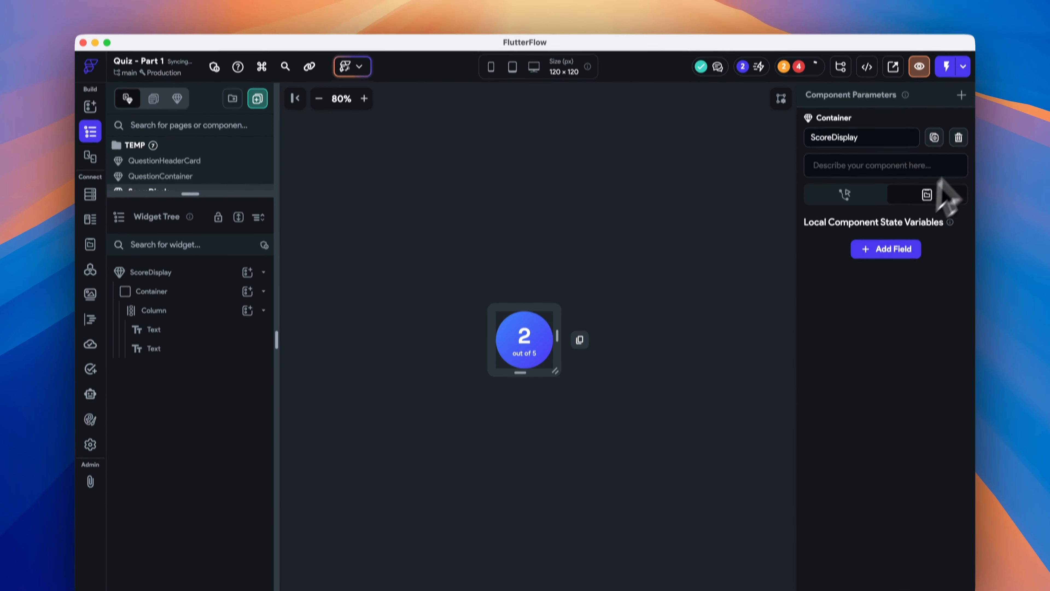
# Add a required Integer parameter named score to the ScoreDisplay component.
pyautogui.click(961, 95)
pyautogui.click(885, 167)
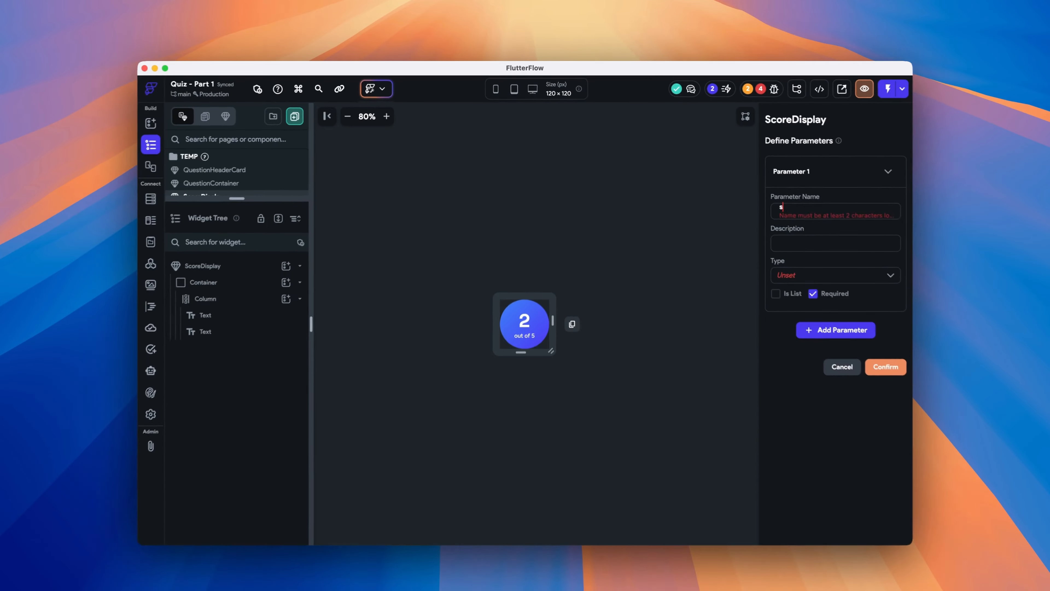
pyautogui.write('score')
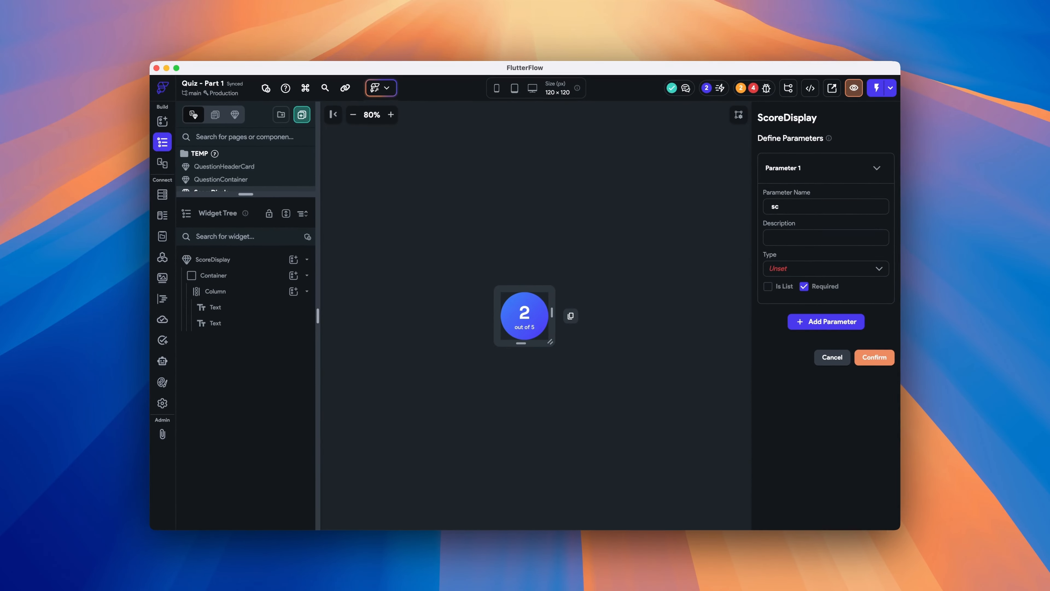
pyautogui.click(852, 262)
pyautogui.click(840, 305)
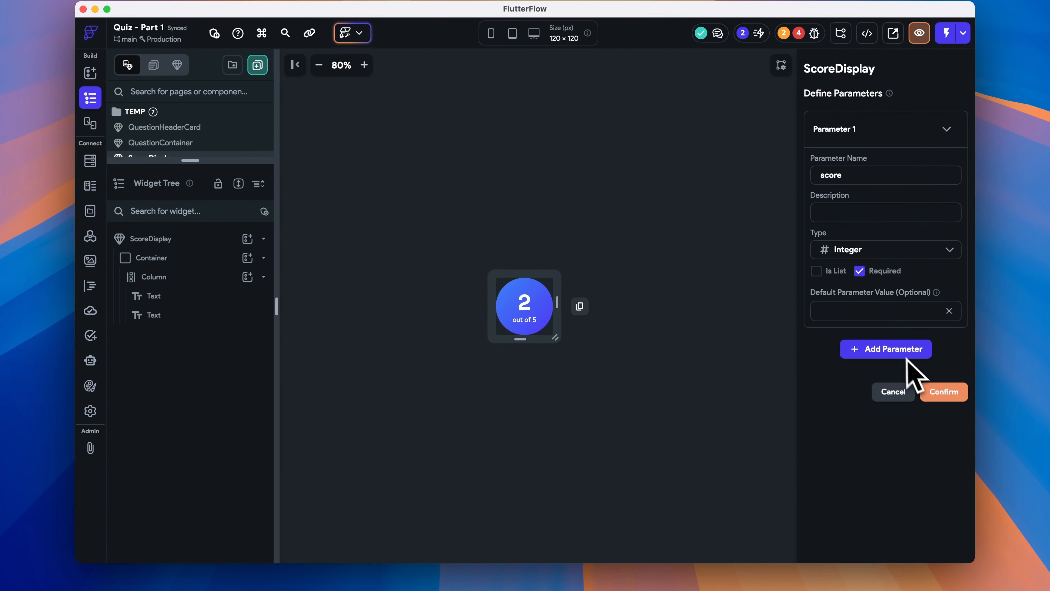
# Add a second required Integer parameter named outOf to ScoreDisplay and confirm the parameter definitions.
pyautogui.click(897, 352)
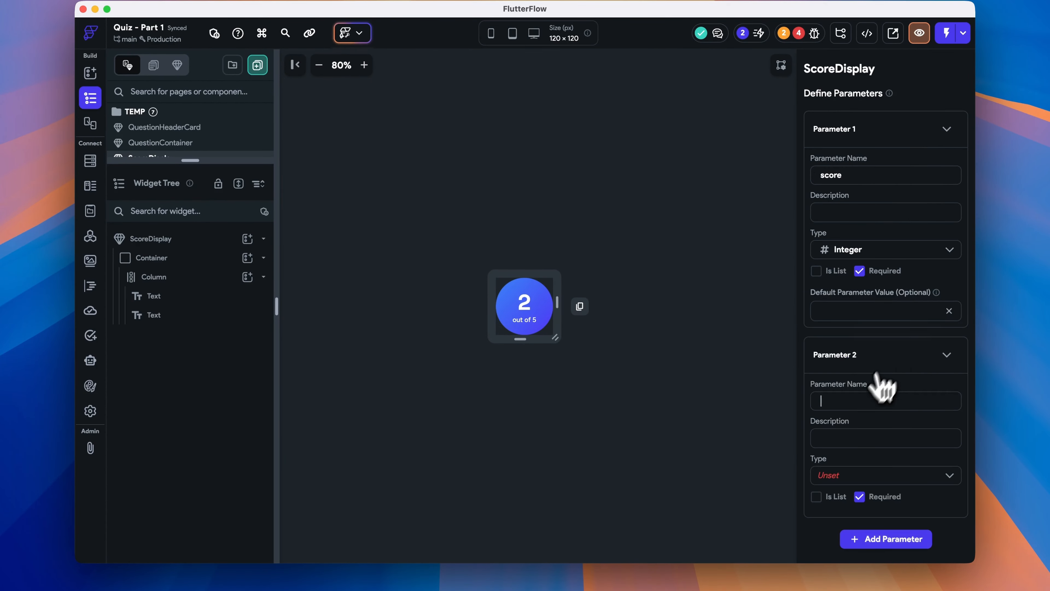
pyautogui.click(858, 401)
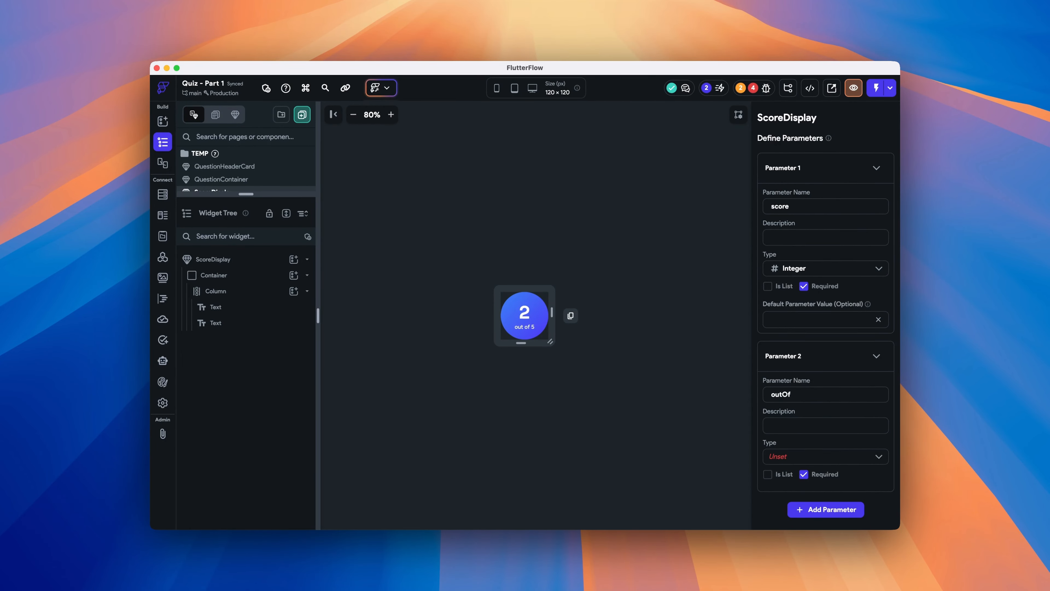
pyautogui.click(831, 456)
pyautogui.click(843, 496)
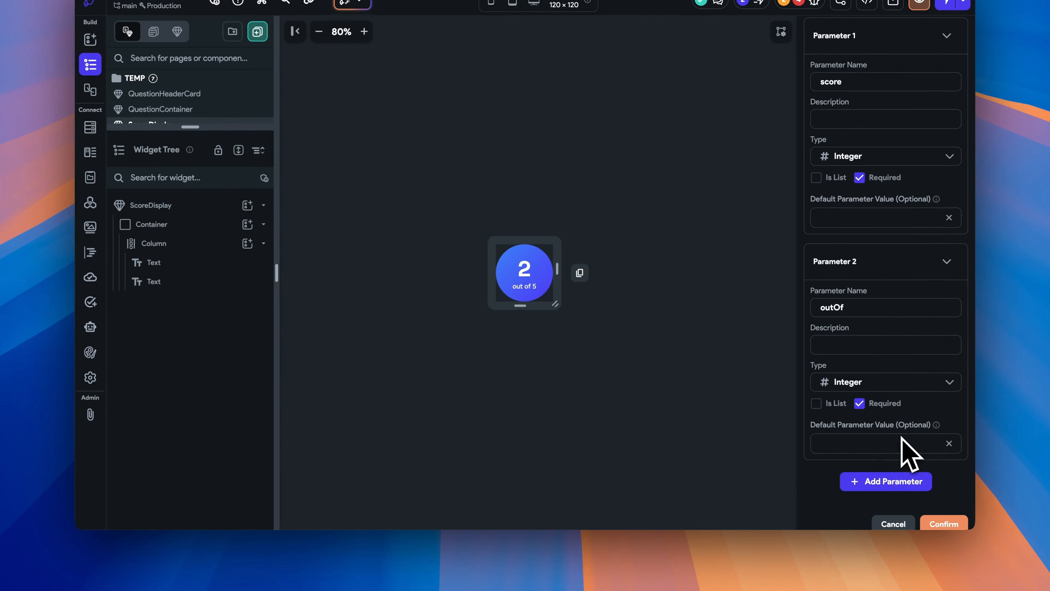
pyautogui.click(914, 523)
# Bind the large number text in ScoreDisplay to the score parameter.
pyautogui.click(525, 271)
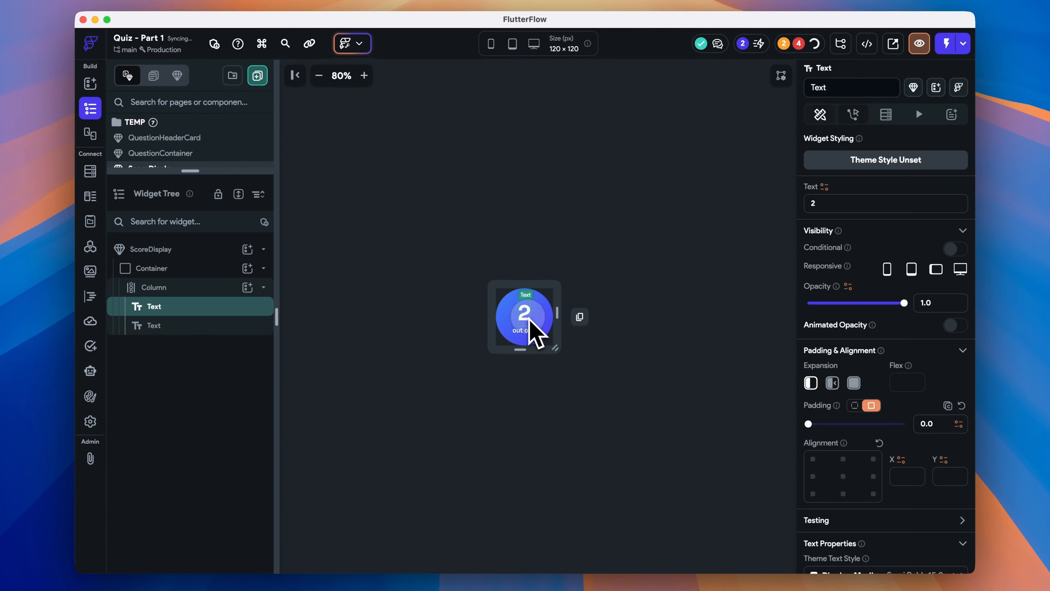
pyautogui.click(824, 188)
pyautogui.click(670, 310)
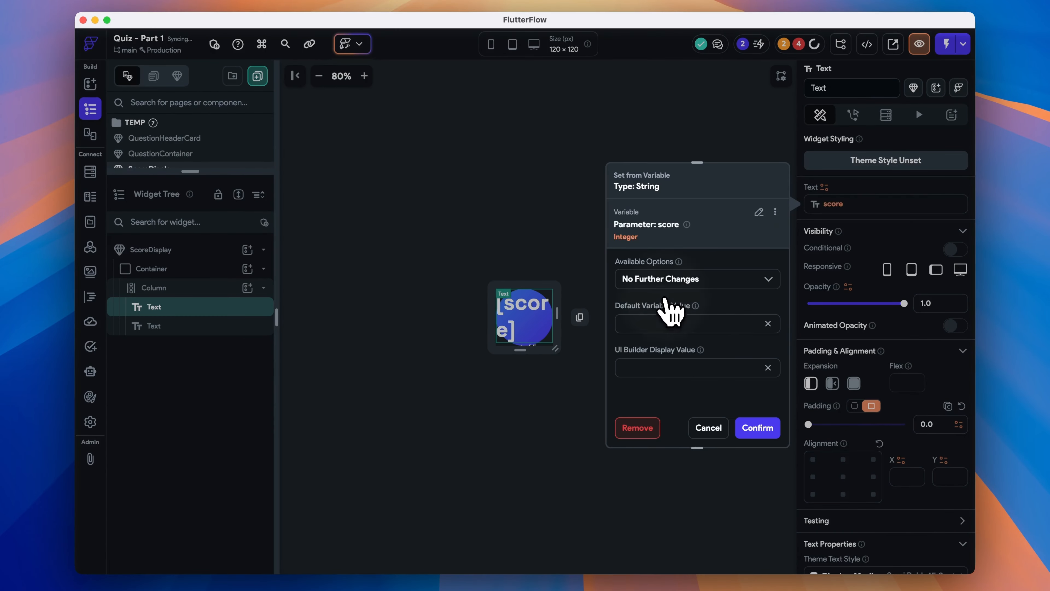
pyautogui.click(762, 427)
# Wrap the "out of 5" text in a Row and duplicate the text inside that row.
pyautogui.moveTo(533, 344); pyautogui.dragTo(183, 330)
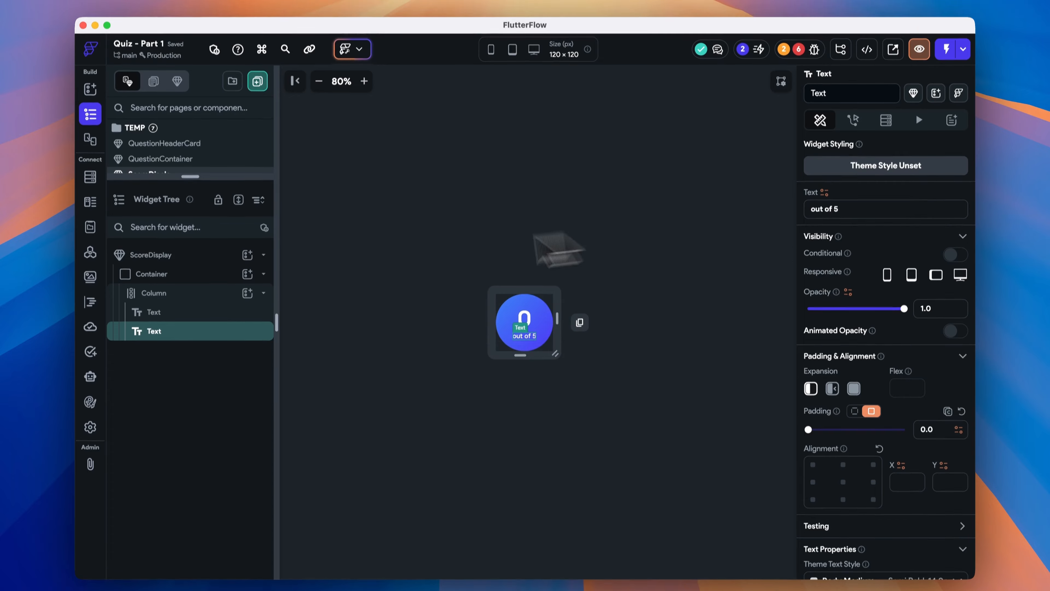
pyautogui.rightClick(183, 330)
pyautogui.click(262, 146)
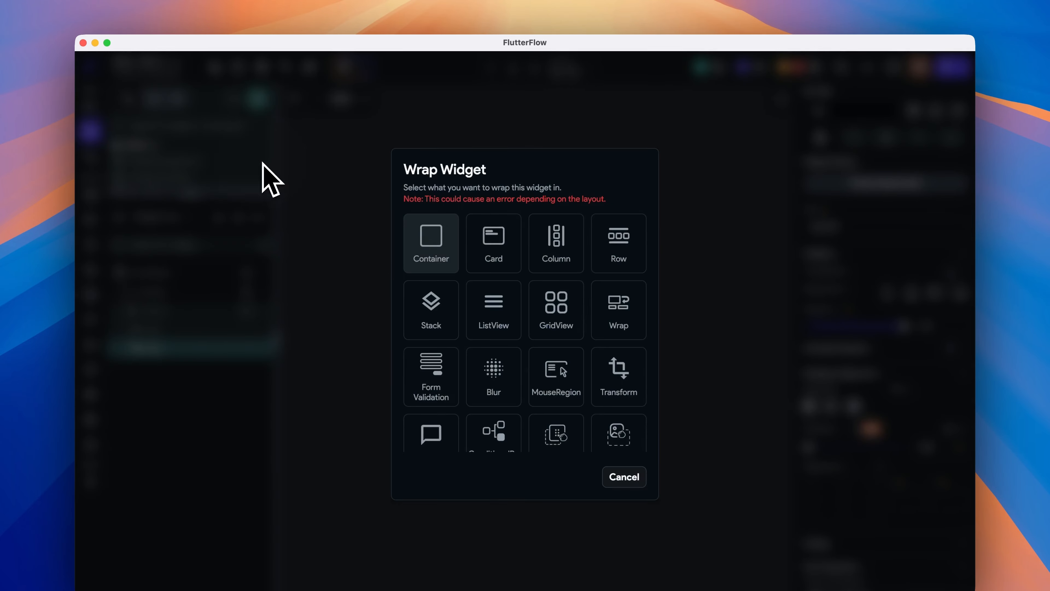
pyautogui.click(617, 243)
pyautogui.click(169, 373)
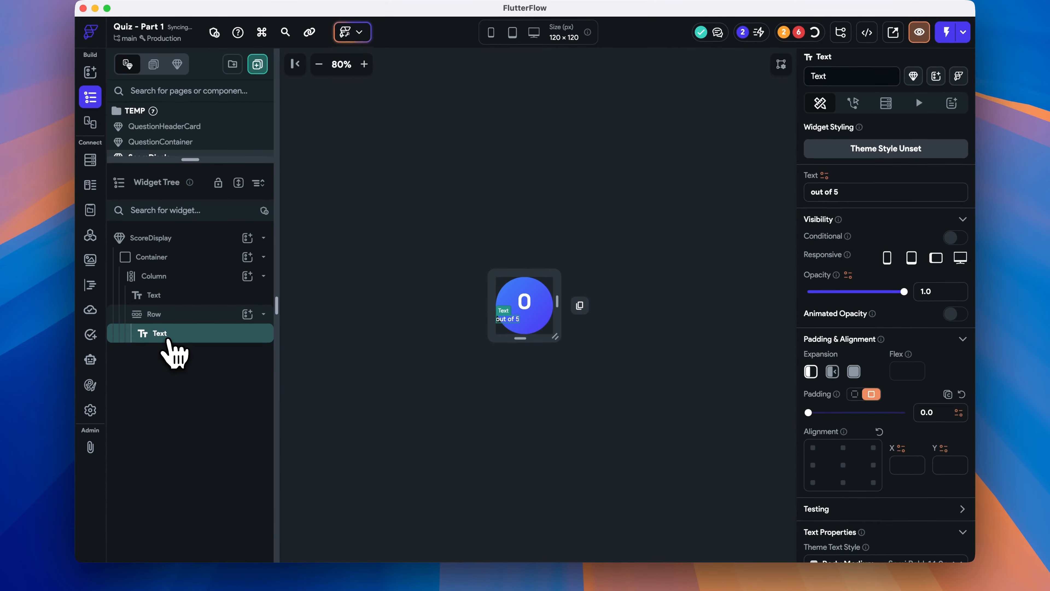
pyautogui.press('super+d')
# Bind the second text in the row to the outOf parameter.
pyautogui.click(187, 353)
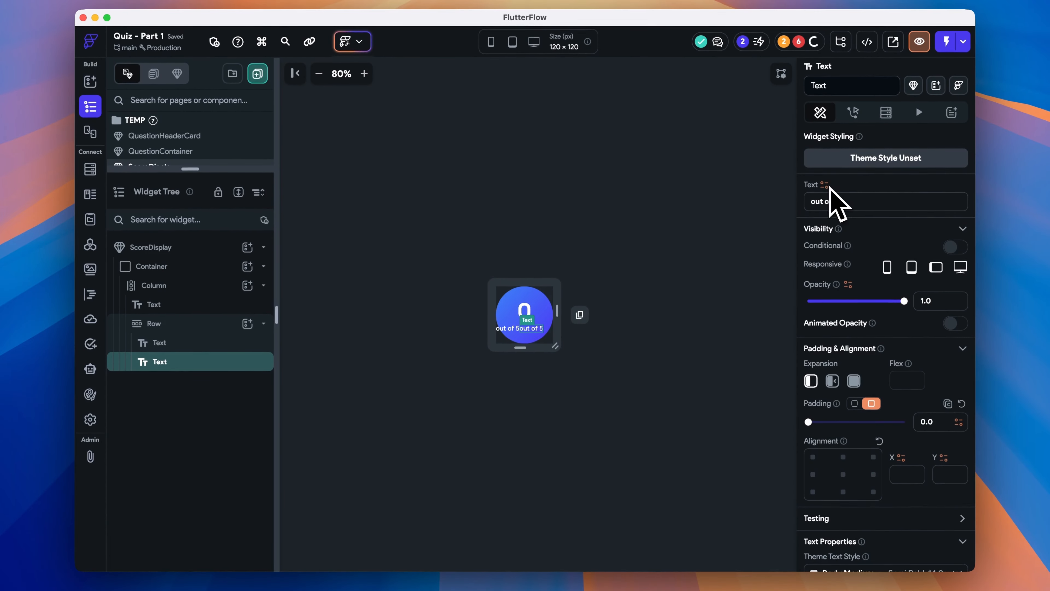
pyautogui.click(824, 185)
pyautogui.click(649, 313)
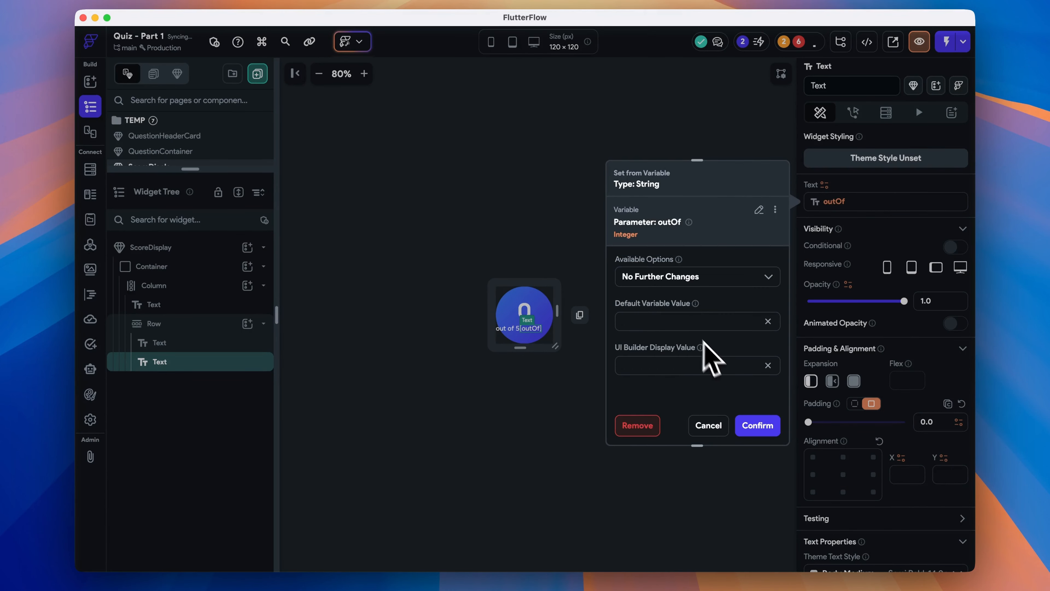
pyautogui.click(757, 425)
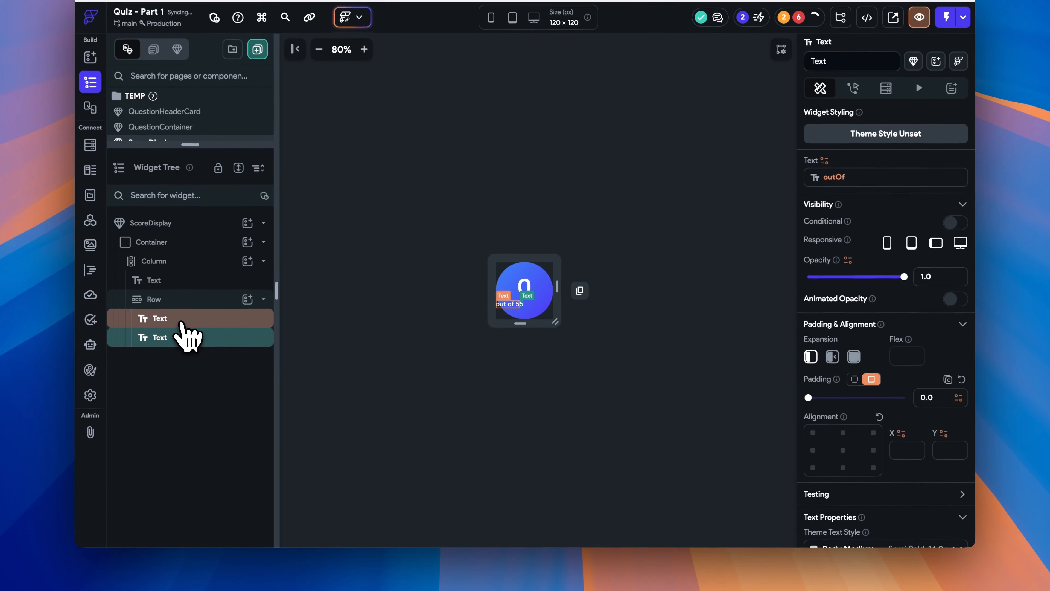
# Center the row's children along its main axis and set the items spacing to 4.
pyautogui.click(186, 299)
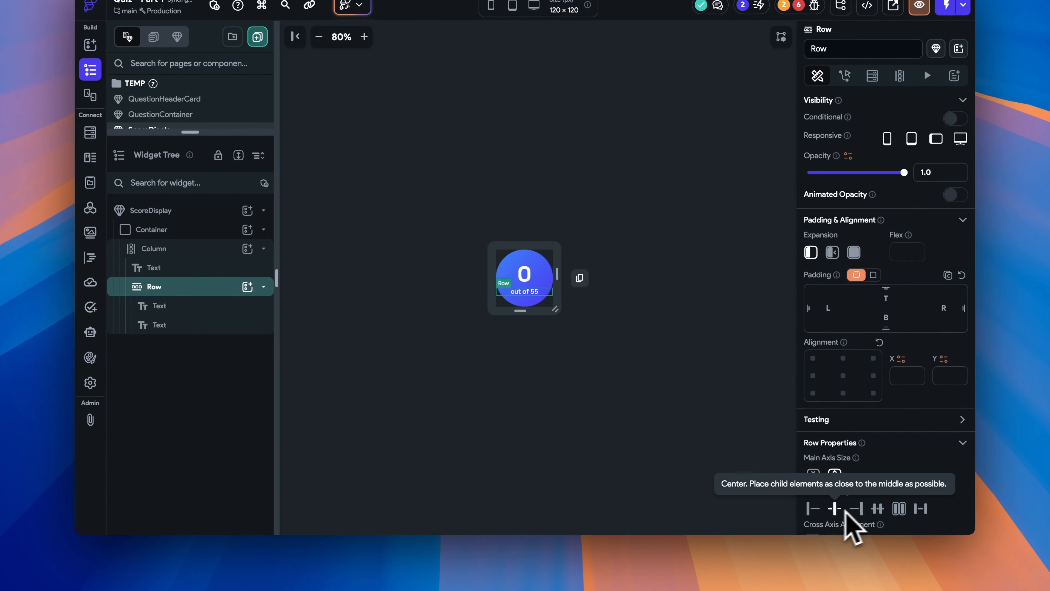
pyautogui.click(840, 519)
pyautogui.scroll(-3, 880, 531)
pyautogui.click(849, 492)
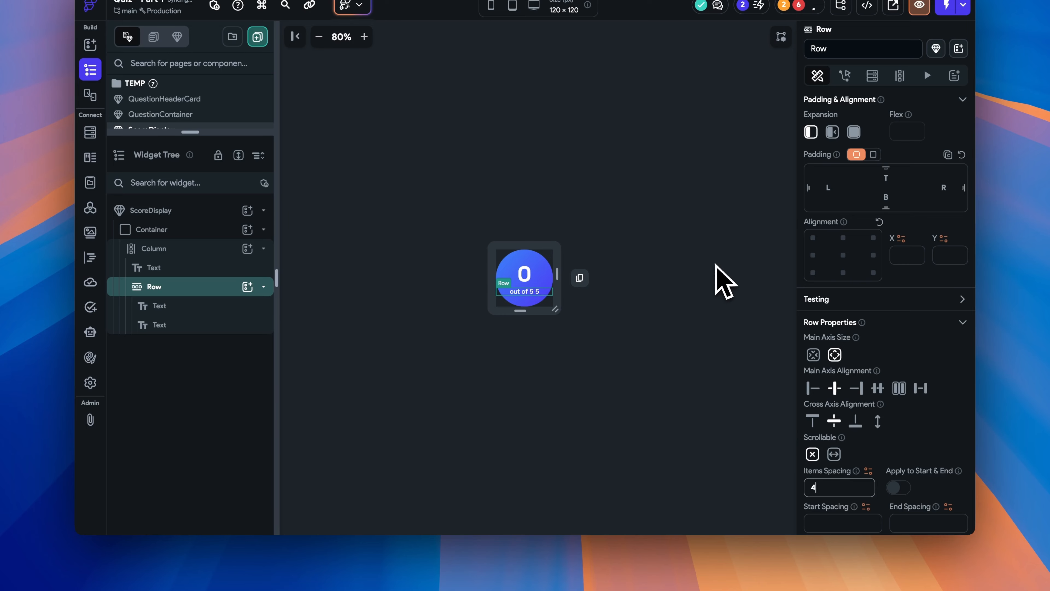
# Edit the content of the row's first text, the "out of 5" label.
pyautogui.click(232, 306)
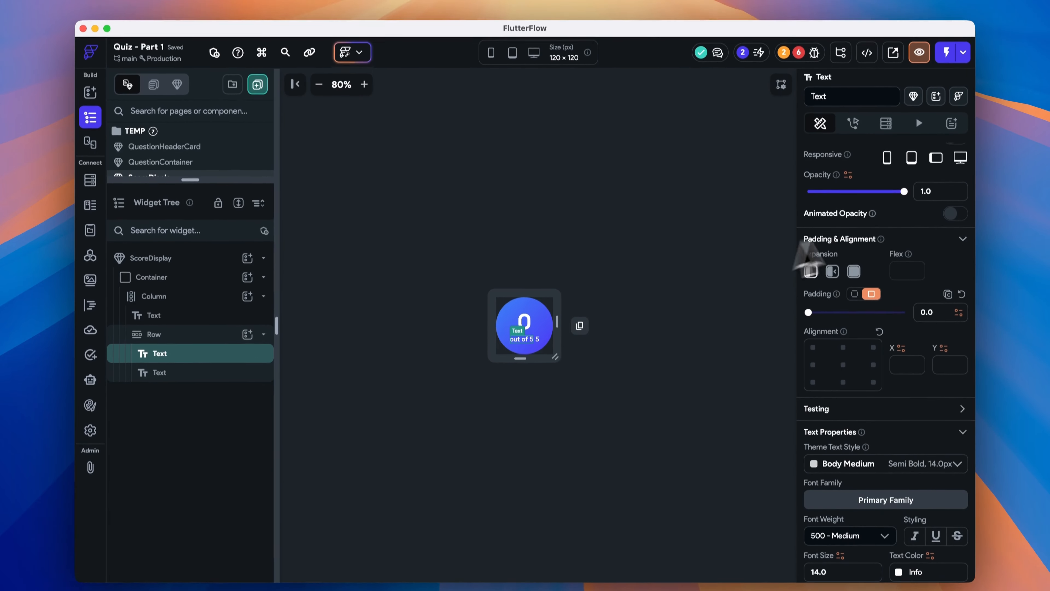
pyautogui.click(864, 162)
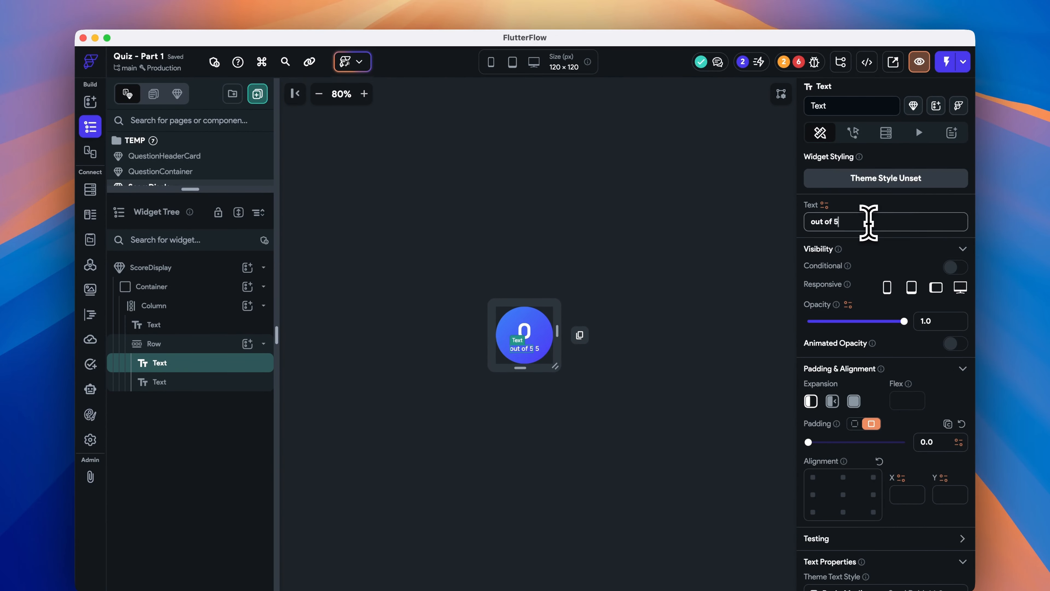
pyautogui.click(685, 335)
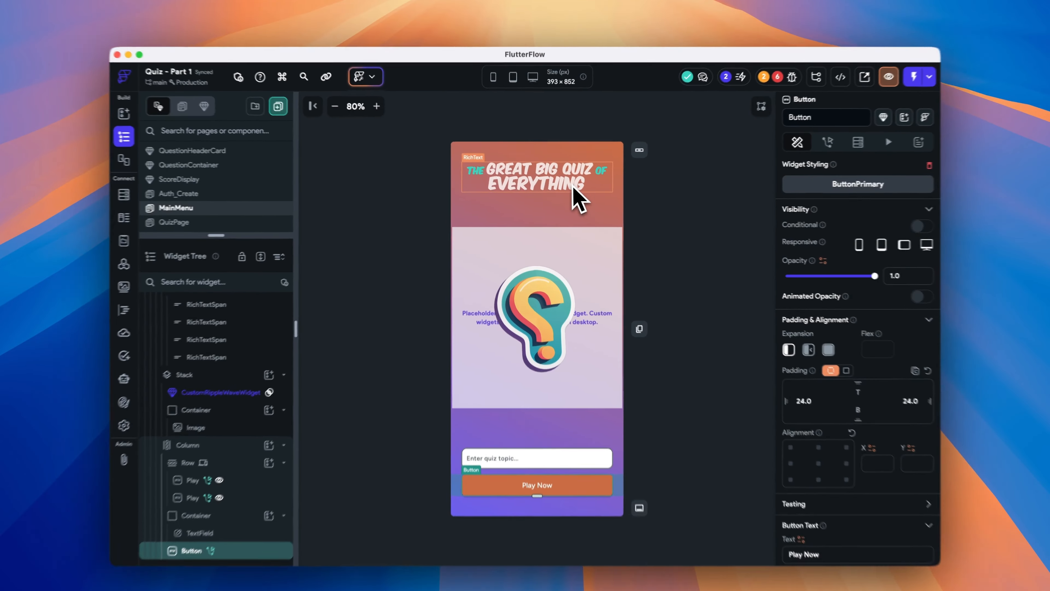
# Convert the container around the MainMenu title rich text into a component named QuizOfHeaderCard.
pyautogui.click(587, 186)
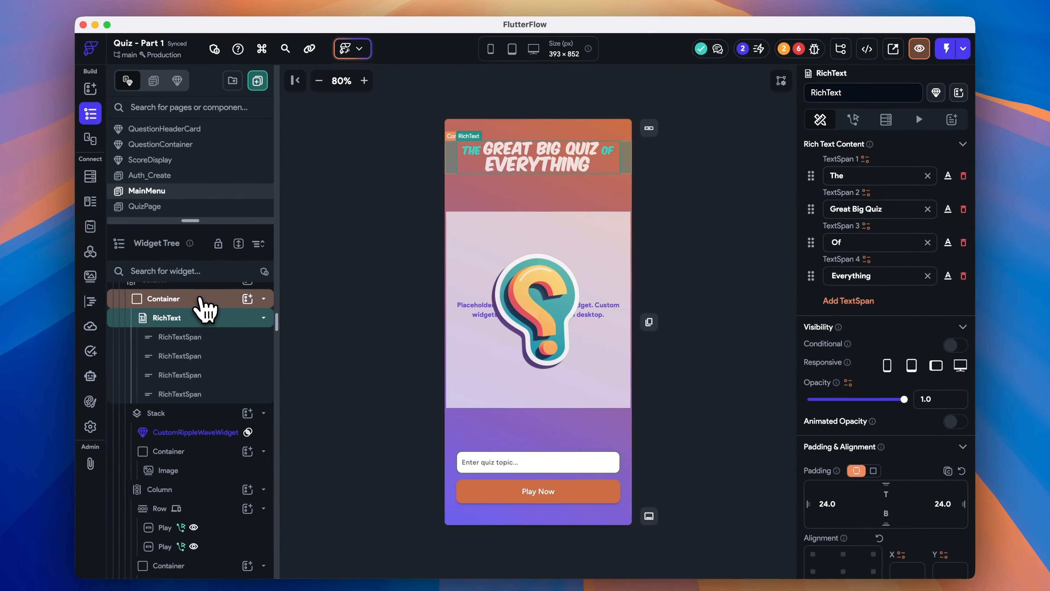
pyautogui.click(198, 317)
pyautogui.rightClick(189, 319)
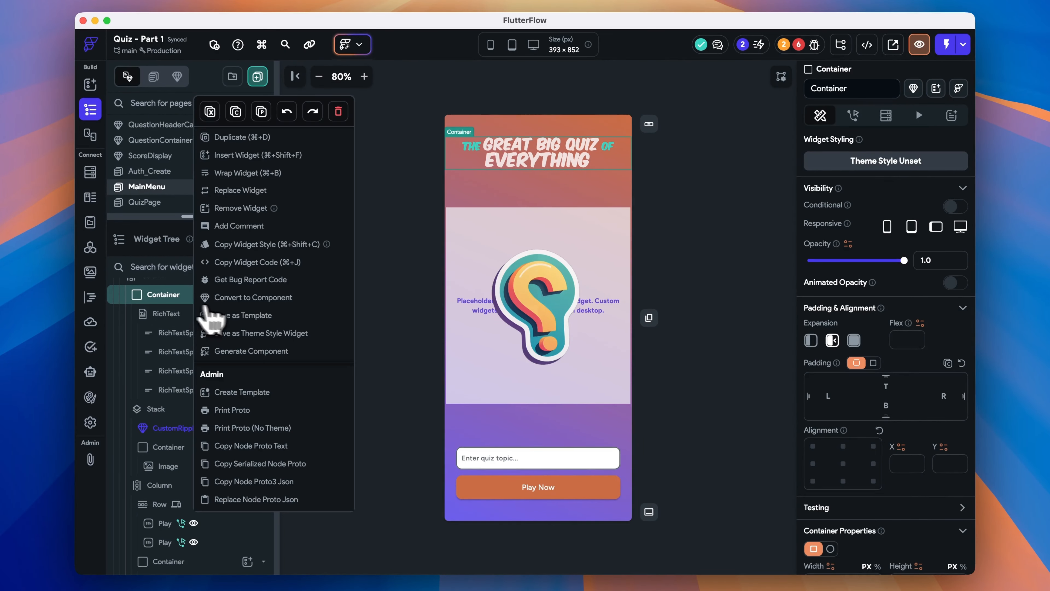
pyautogui.click(261, 298)
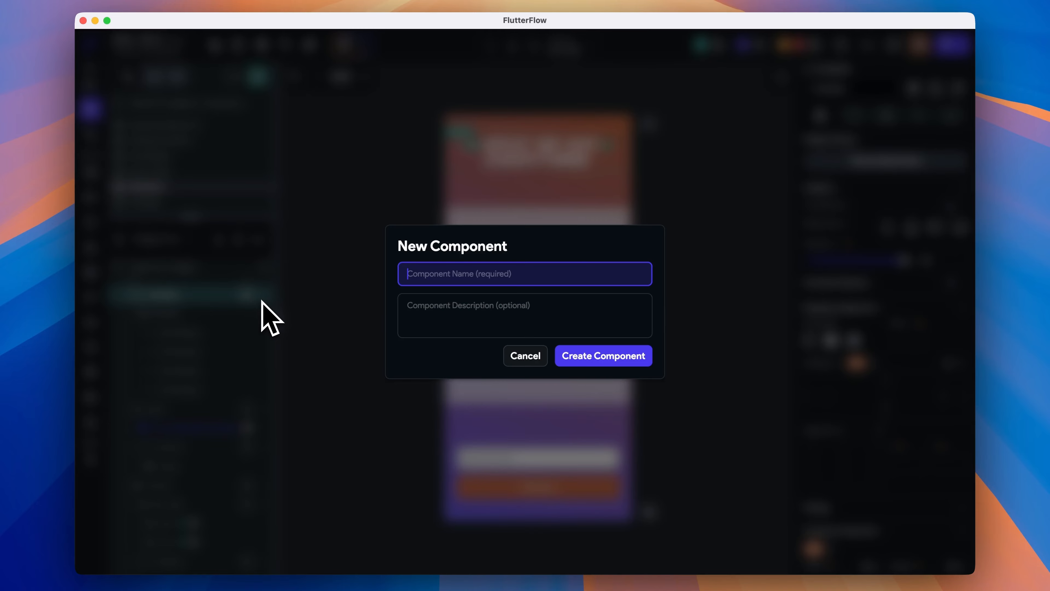
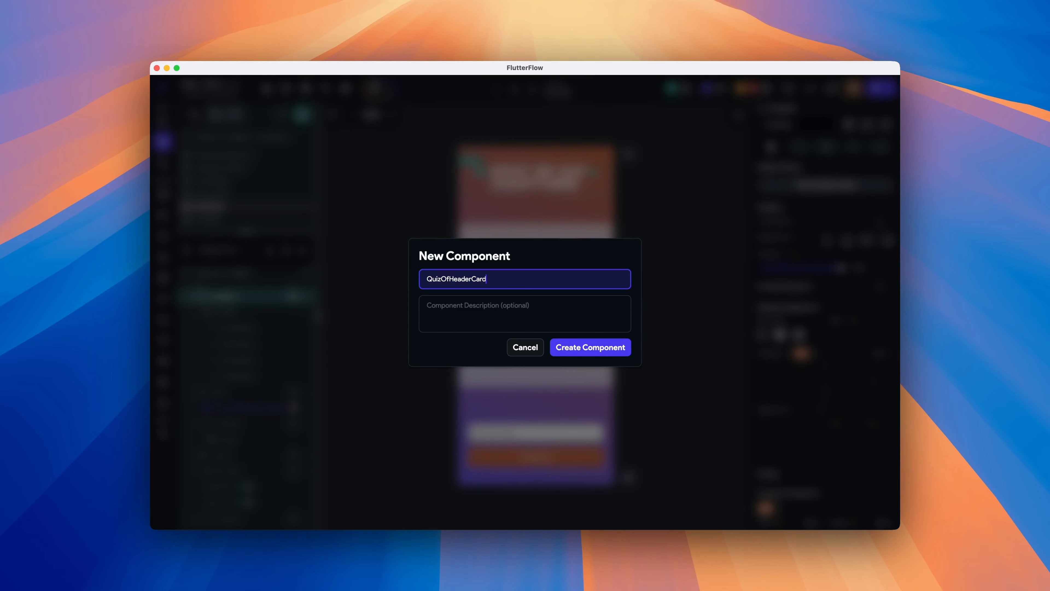
pyautogui.click(571, 349)
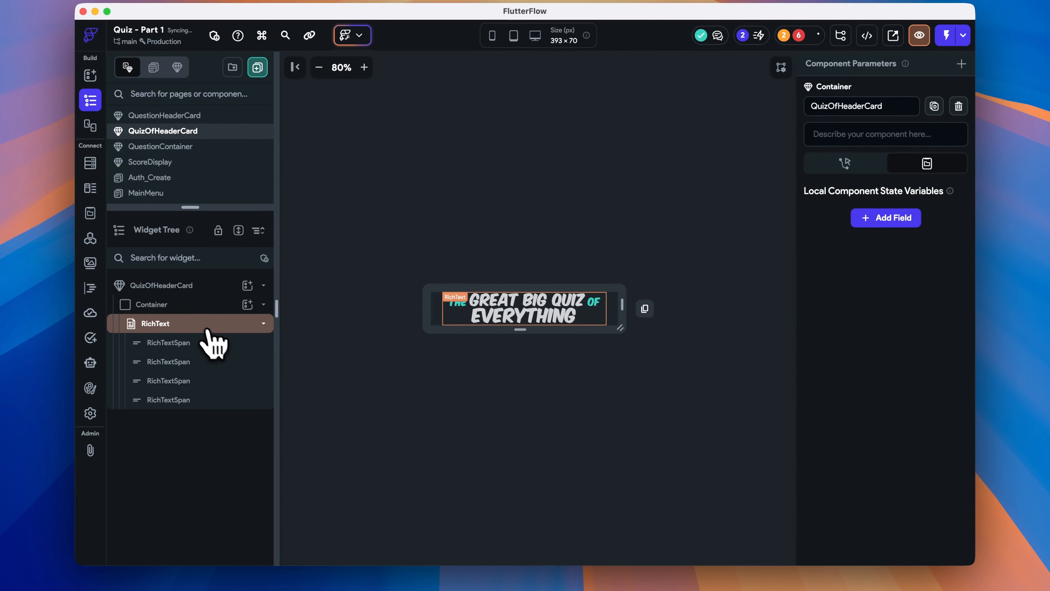
pyautogui.click(201, 323)
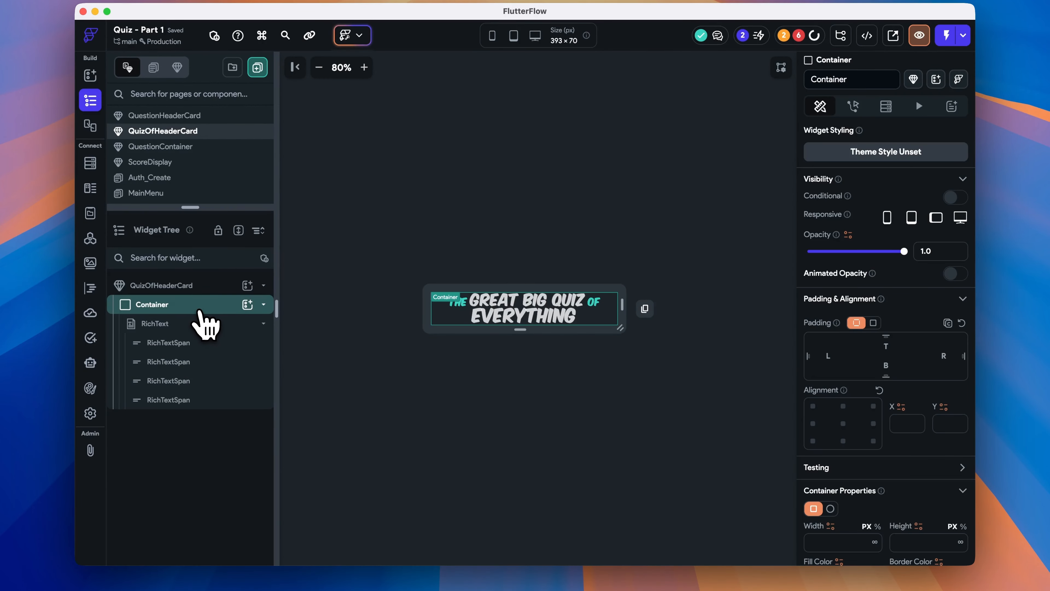
pyautogui.click(693, 235)
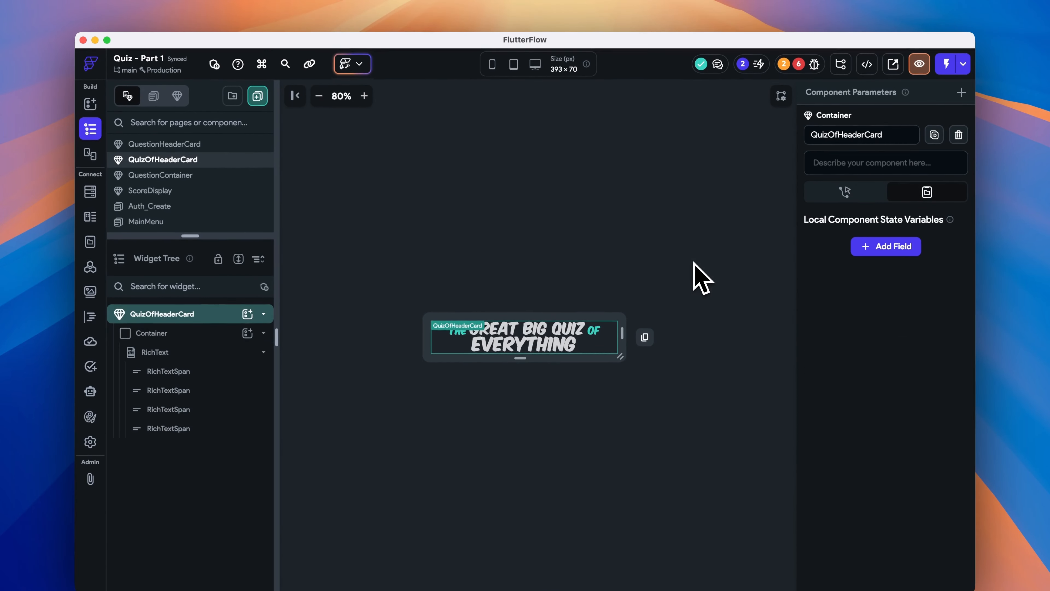
pyautogui.click(693, 261)
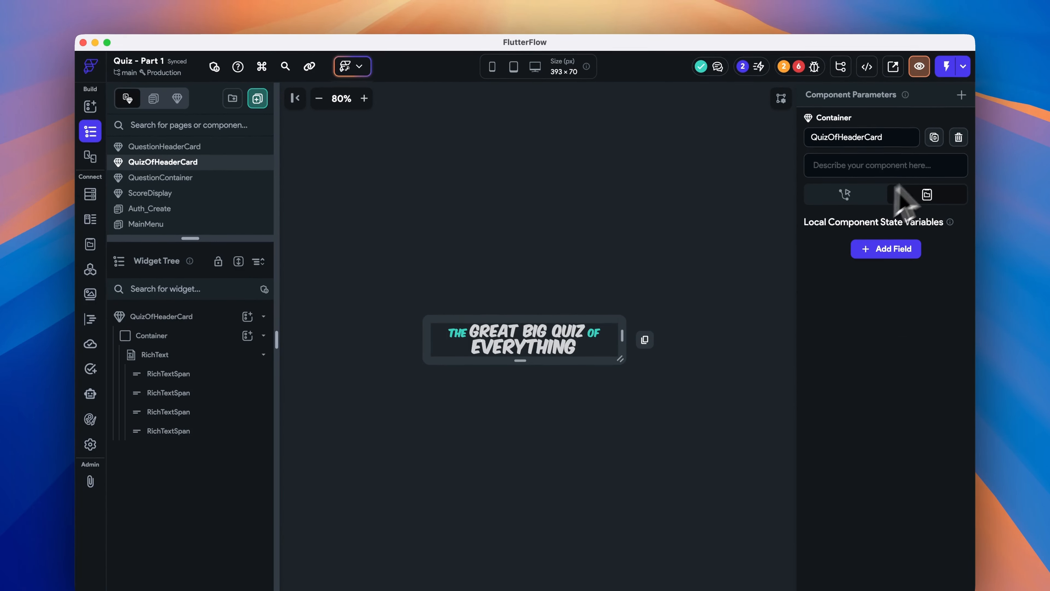
# Add a required Boolean parameter named isExpanded, with its default value switched on, to the QuizOfHeaderCard component.
pyautogui.click(961, 92)
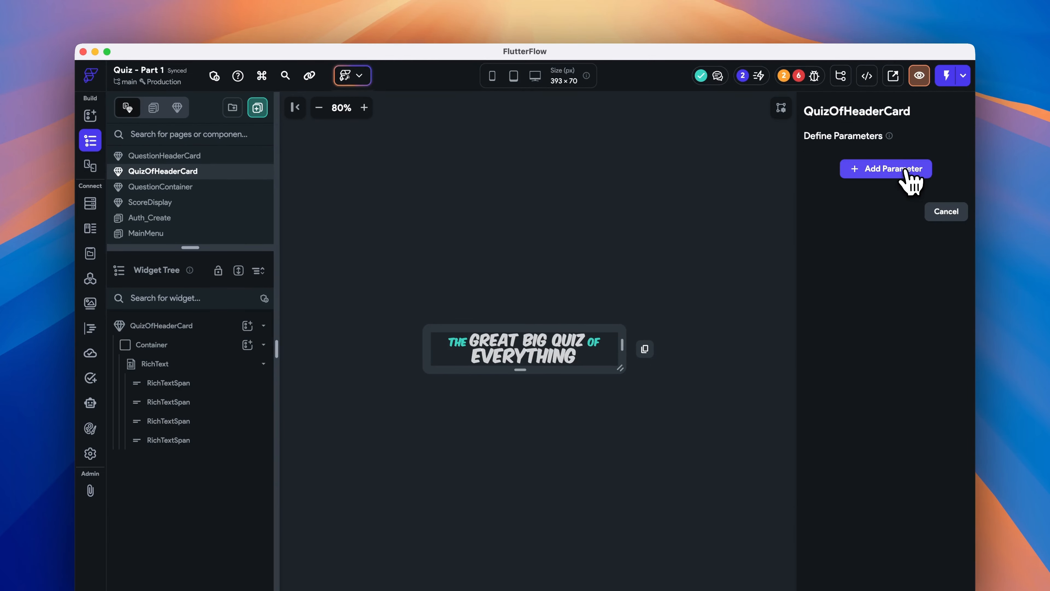
pyautogui.click(905, 169)
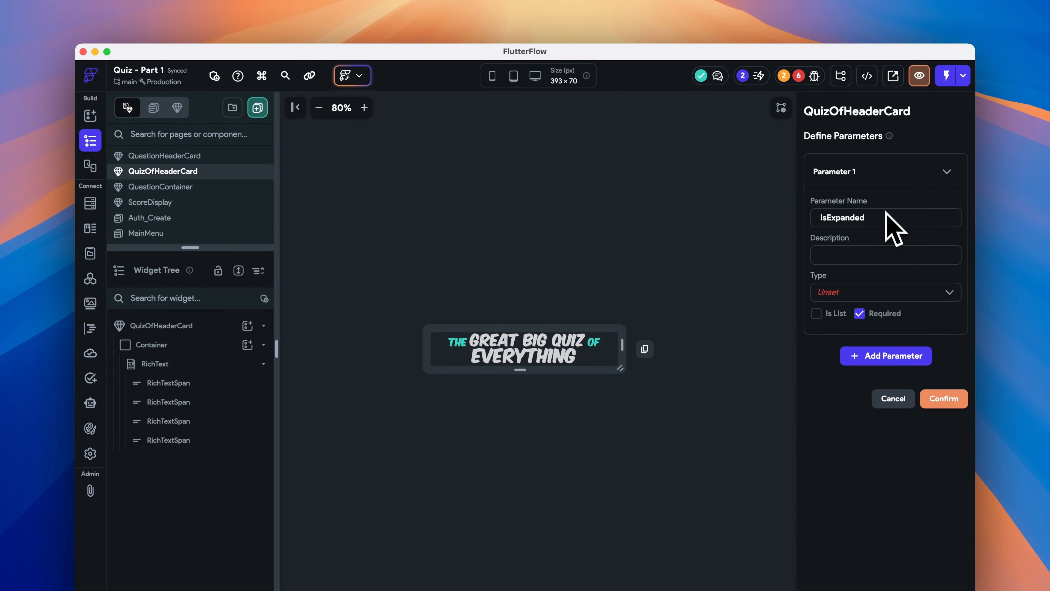
pyautogui.click(893, 293)
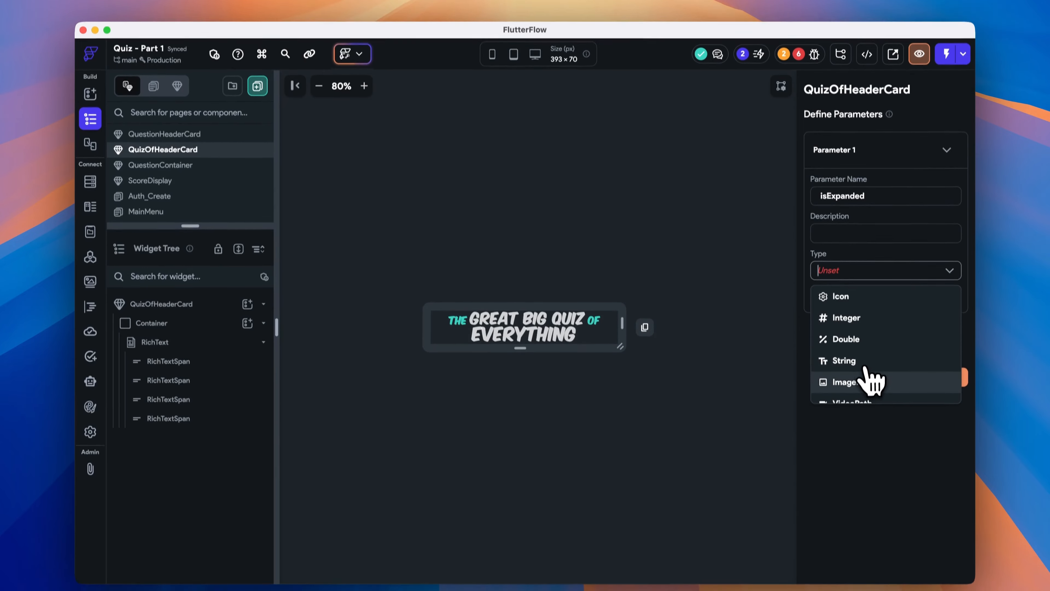
pyautogui.scroll(-3, 873, 393)
pyautogui.click(872, 364)
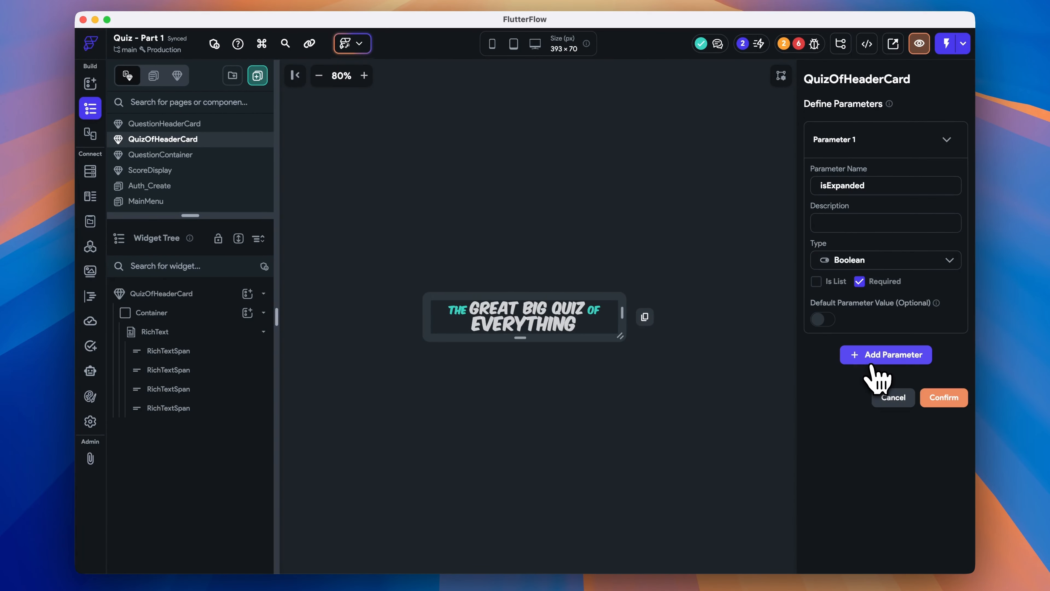
pyautogui.click(860, 282)
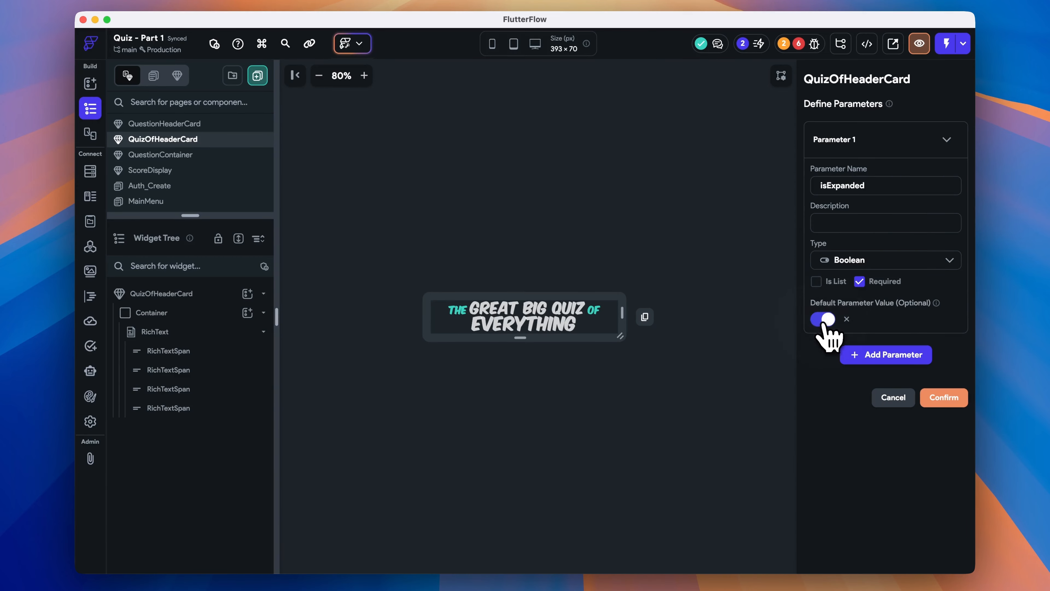
pyautogui.click(944, 398)
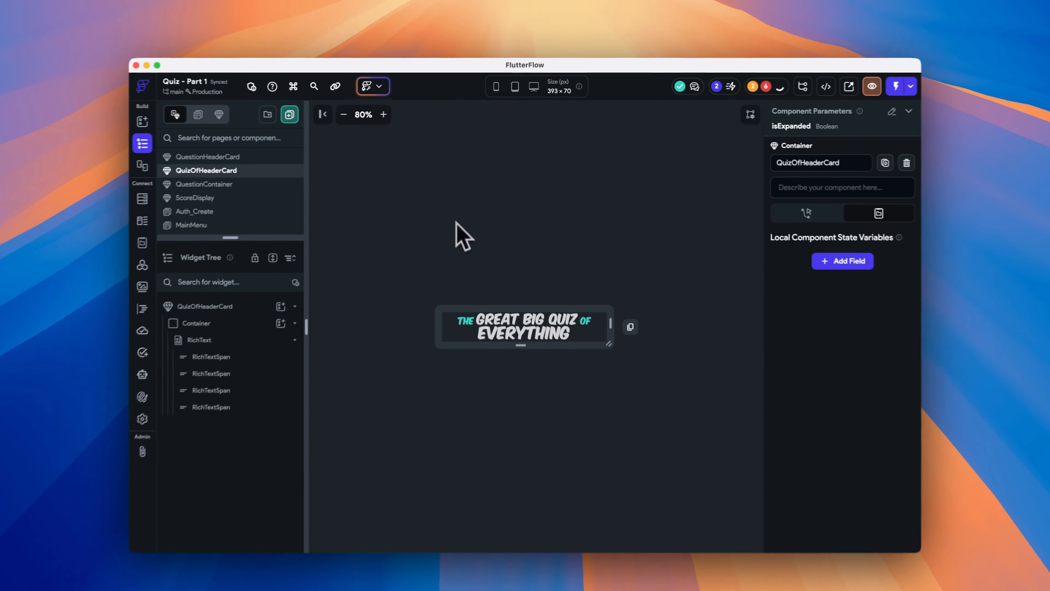
# Wrap the QuizOfHeaderCard component's container in another Container.
pyautogui.click(279, 337)
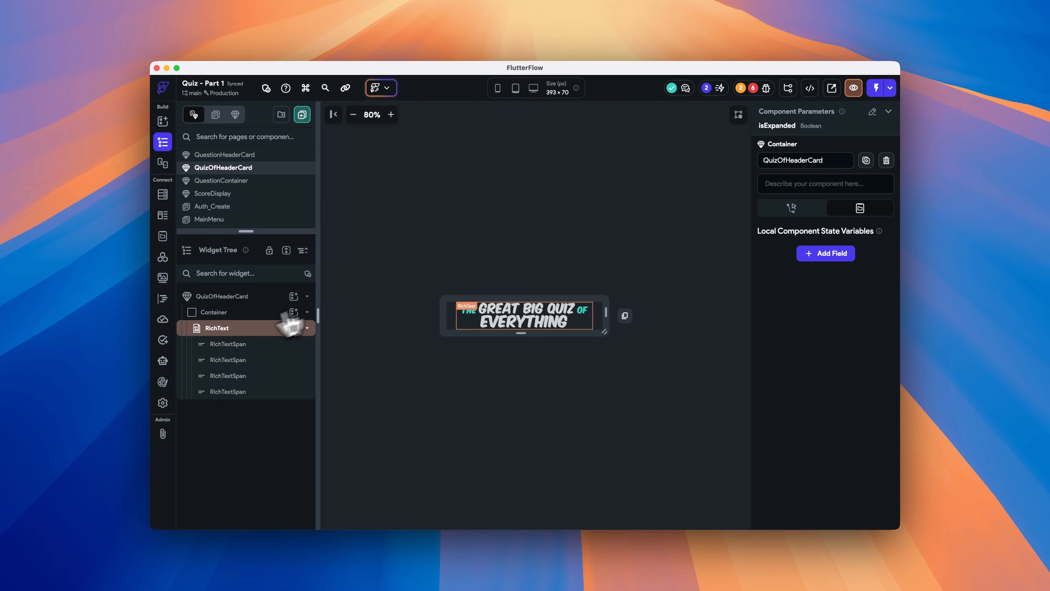
pyautogui.click(253, 312)
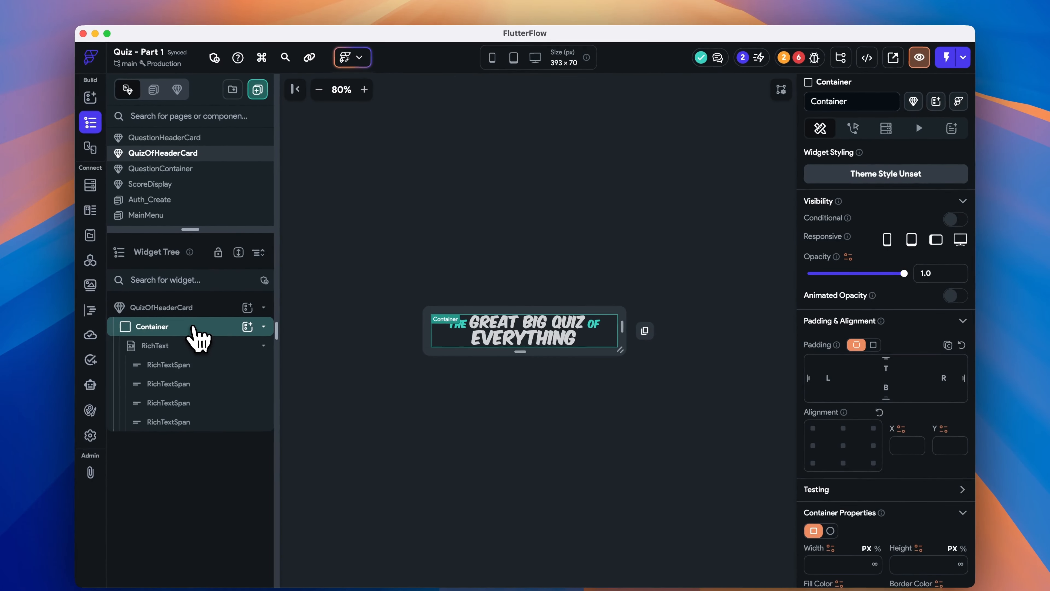
pyautogui.rightClick(199, 338)
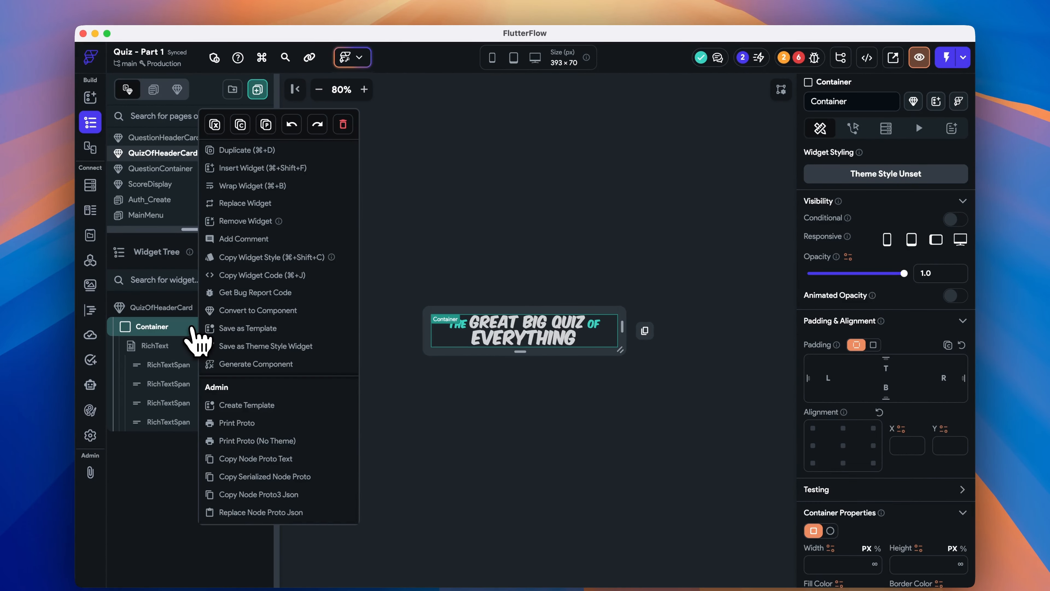
pyautogui.click(273, 190)
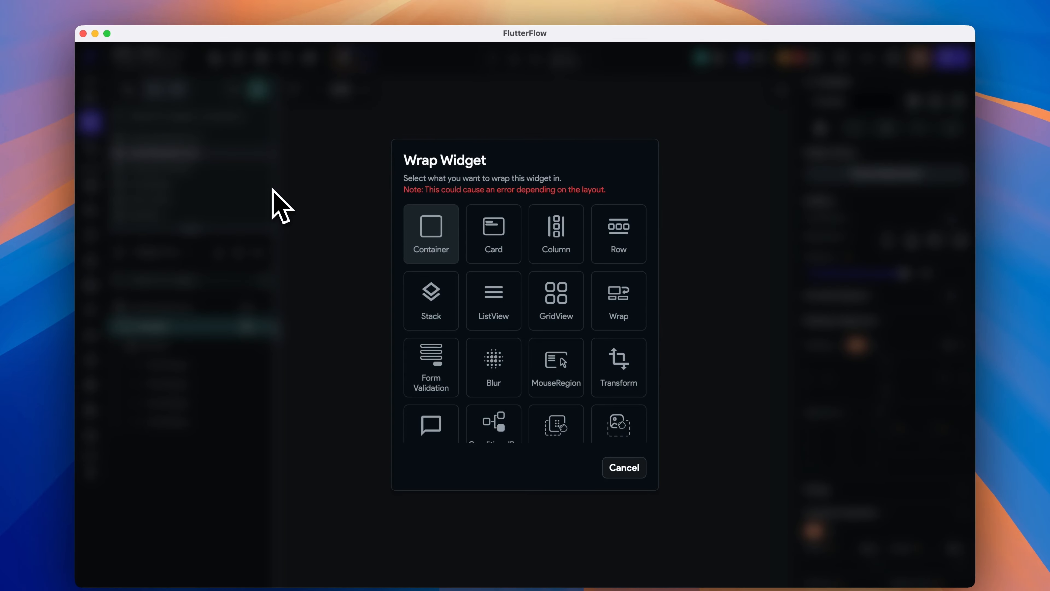
pyautogui.click(446, 243)
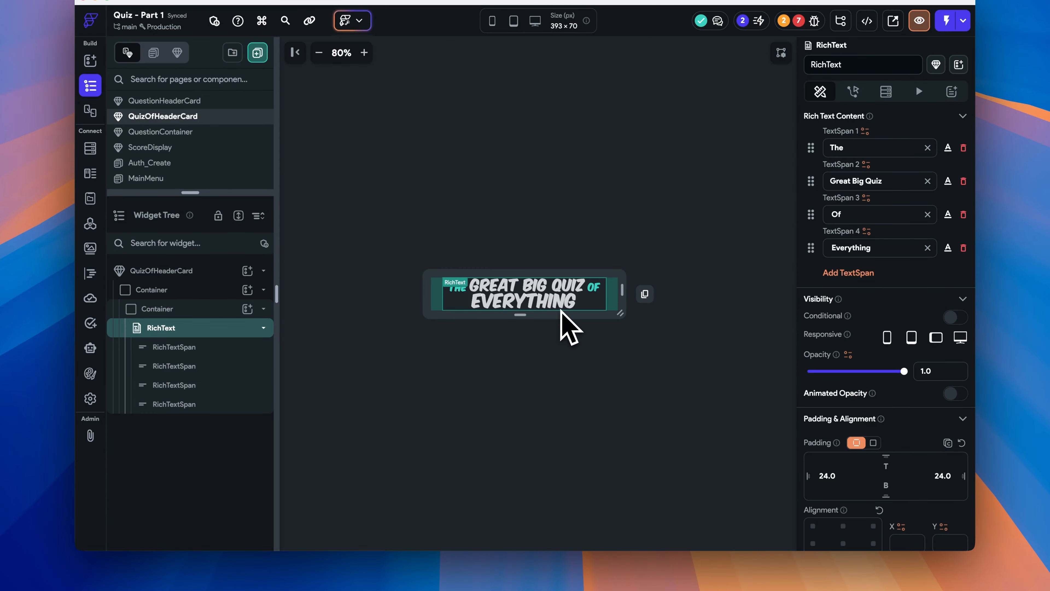
# Set the rich text's fourth text span from an If/Then/Else conditional value with isExpanded as the condition.
pyautogui.click(867, 233)
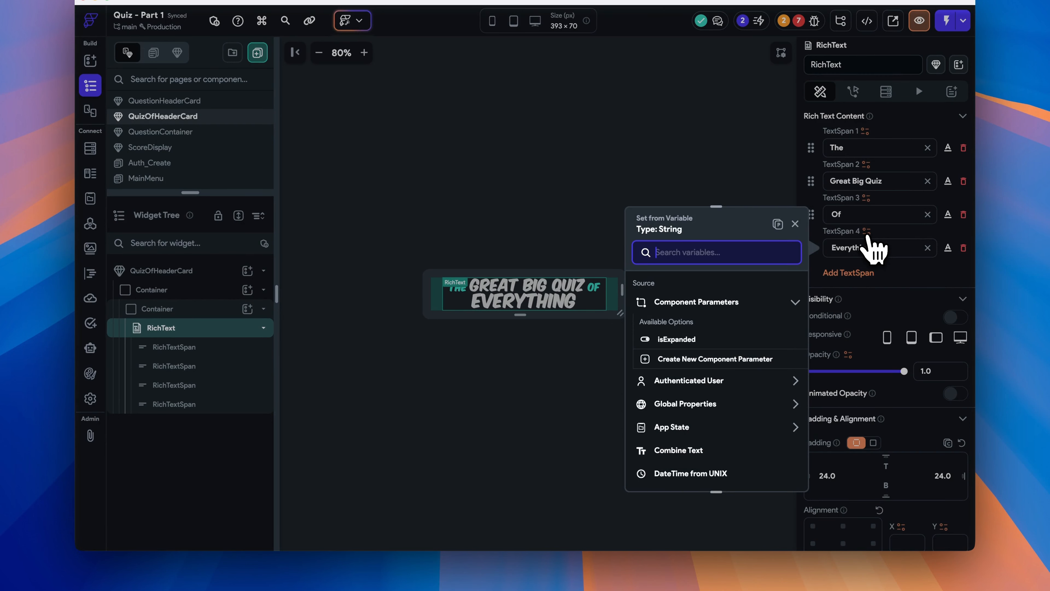
pyautogui.scroll(-3, 734, 438)
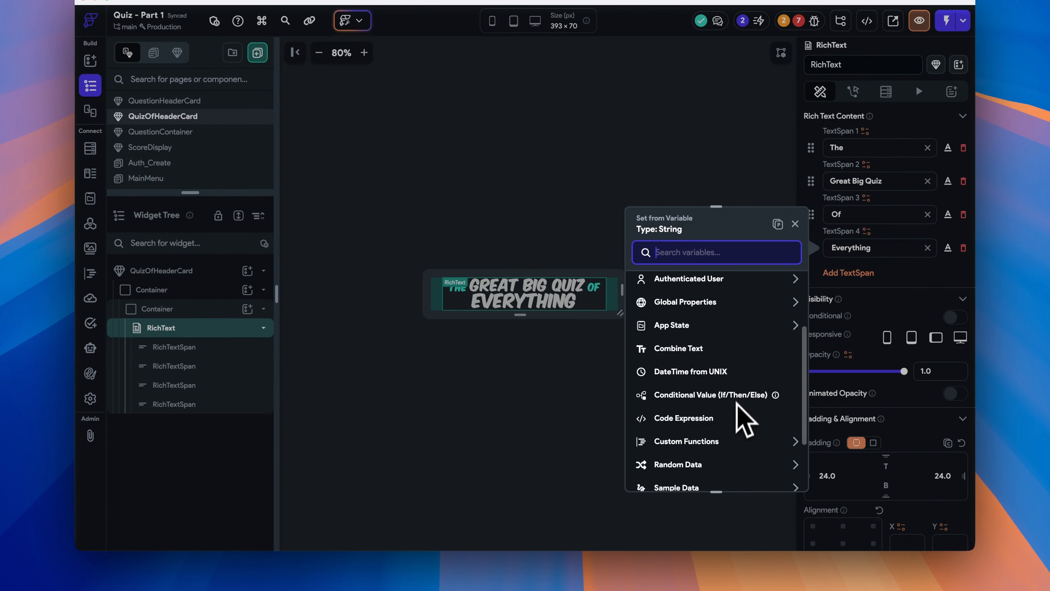
pyautogui.click(736, 397)
pyautogui.click(713, 327)
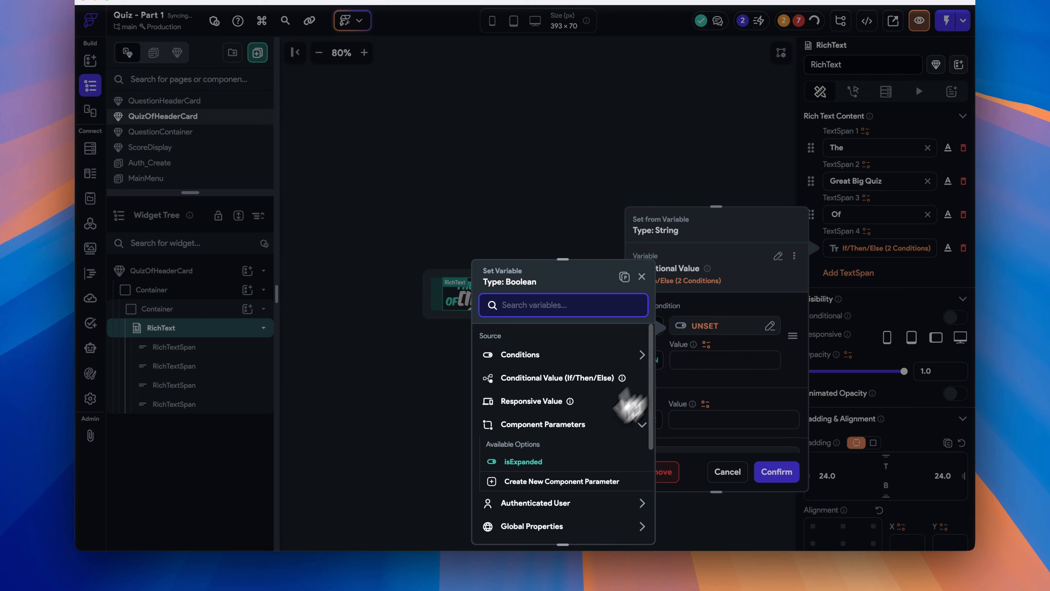
pyautogui.click(554, 461)
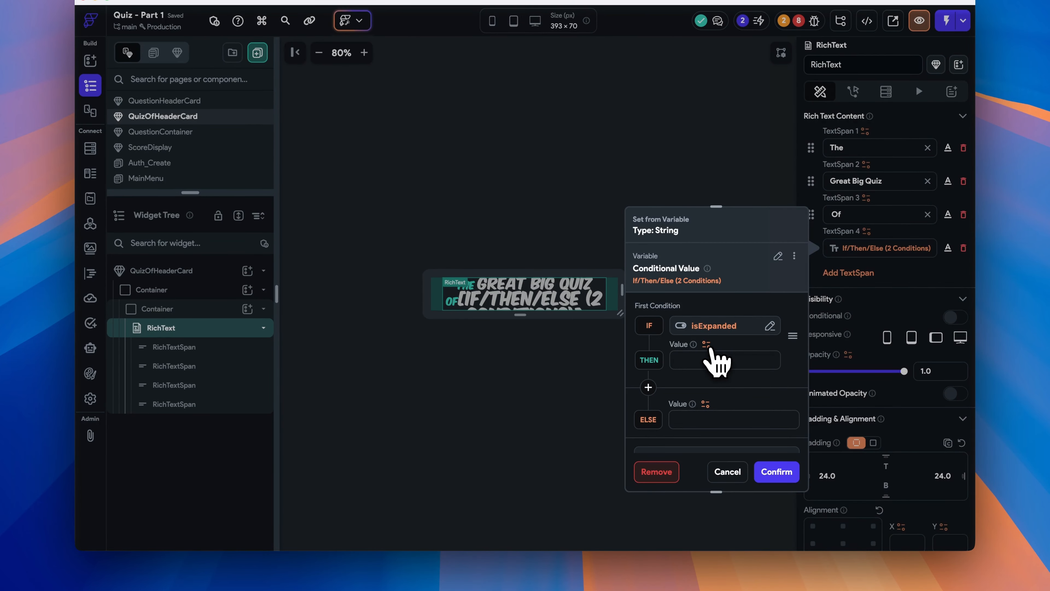
# Create a String component parameter quizTopic with the description Everything and use it as the conditional's Then value.
pyautogui.click(710, 354)
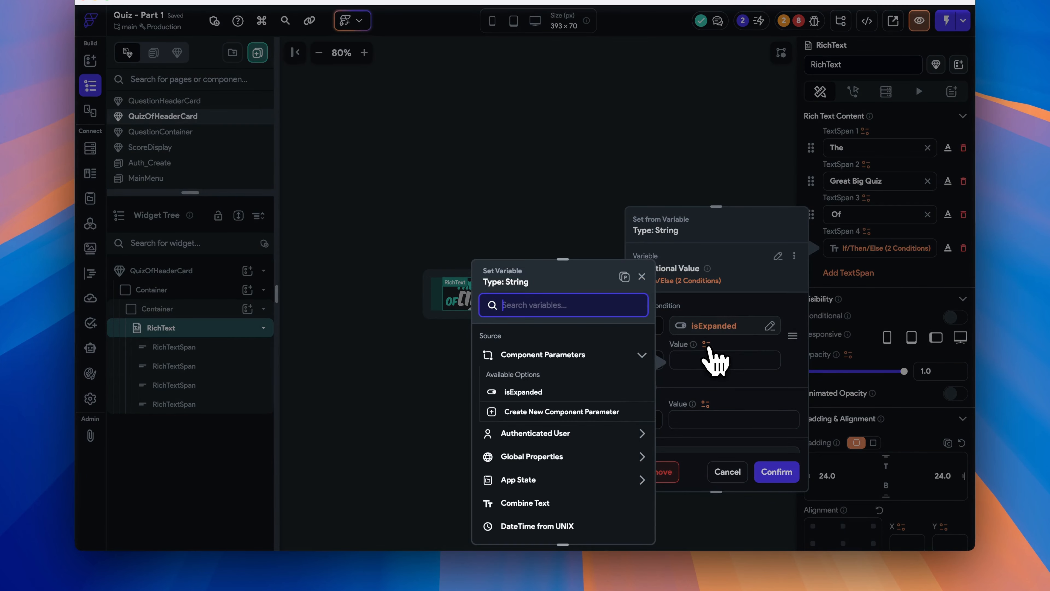
pyautogui.click(596, 412)
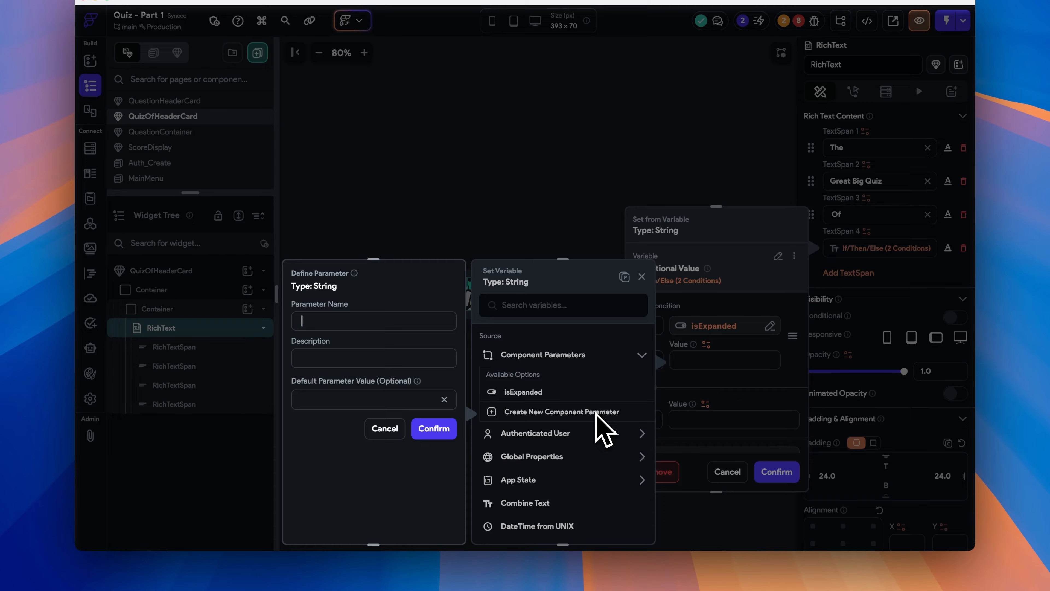
pyautogui.write('quizTopic')
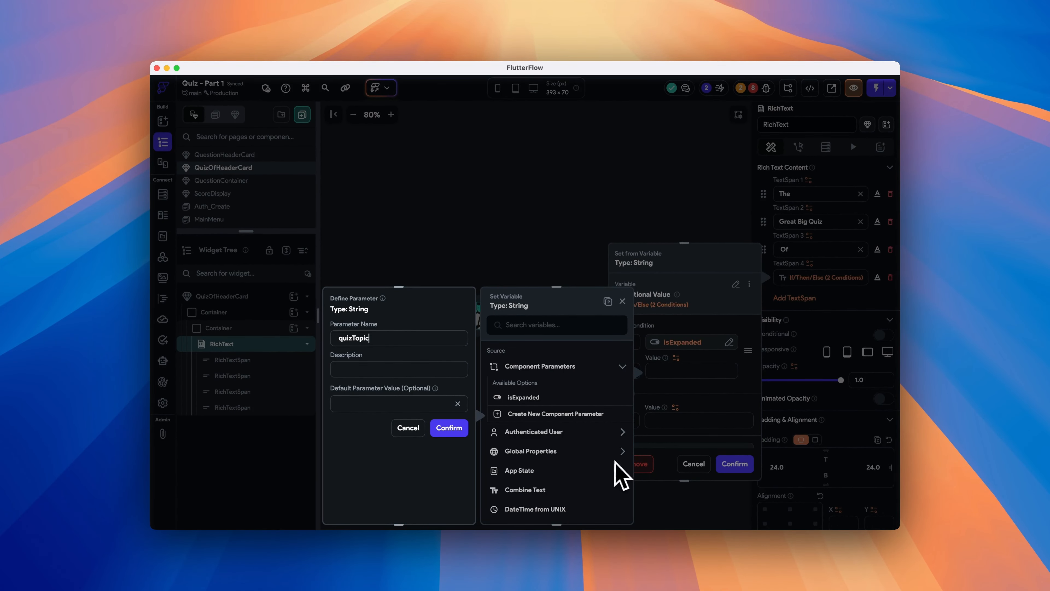
pyautogui.click(422, 367)
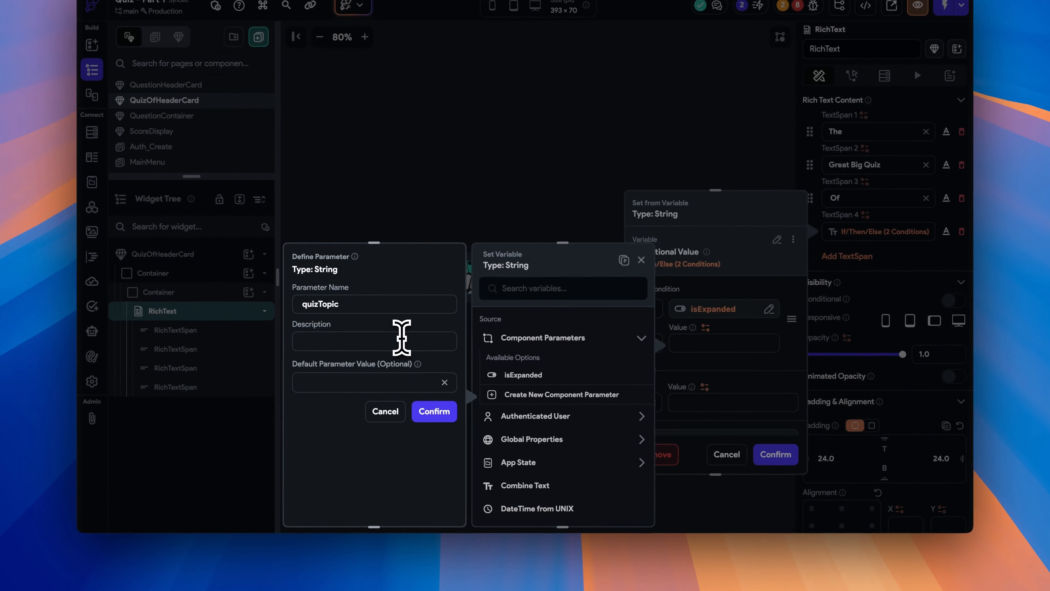
pyautogui.write('Everything')
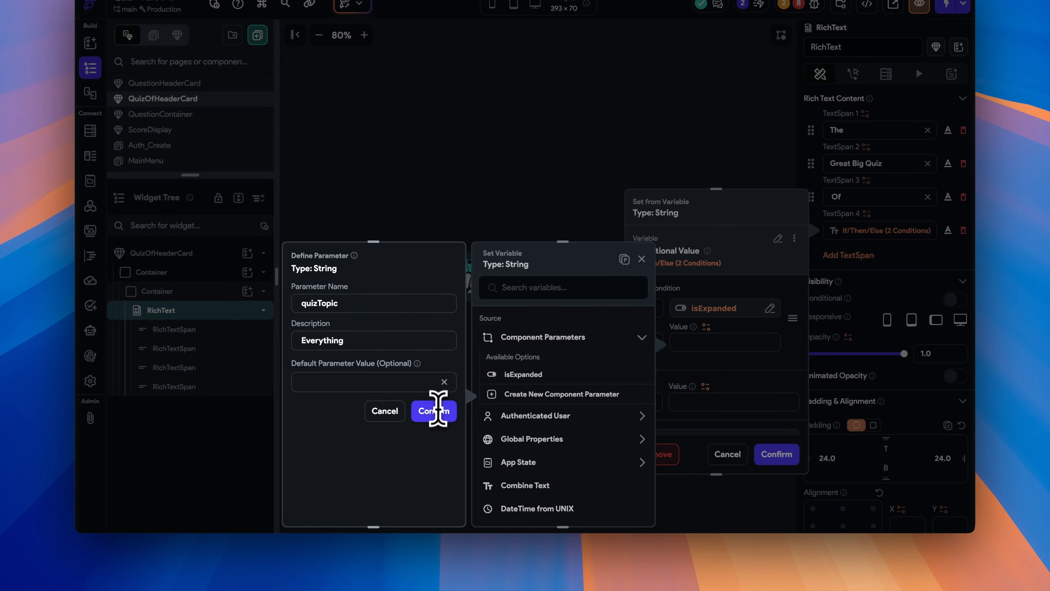
pyautogui.click(434, 411)
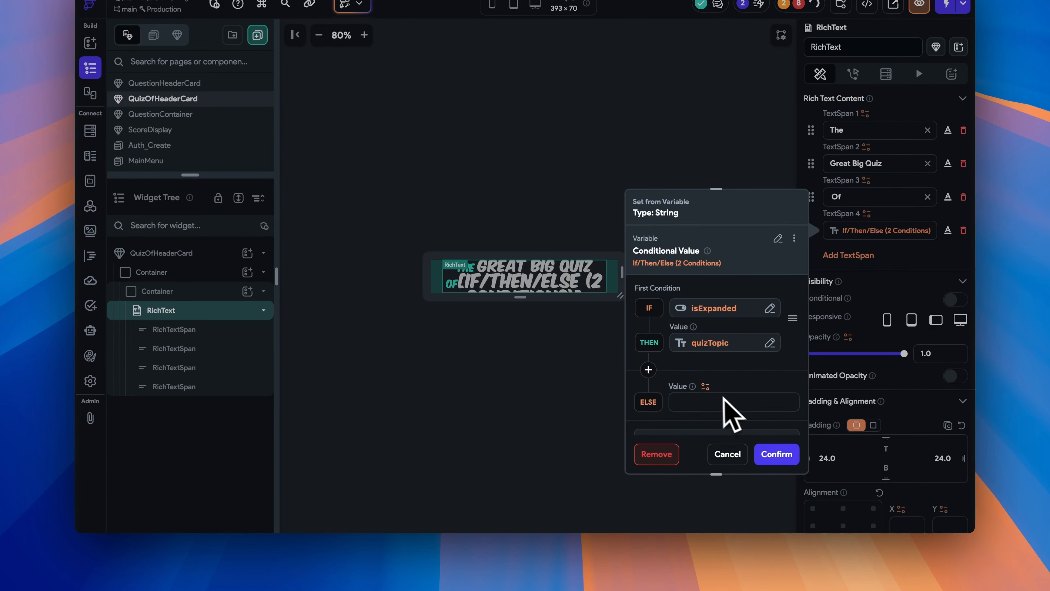
# Set the conditional's Else value and default variable value to Everything, and apply the conditional value to the text span.
pyautogui.click(705, 407)
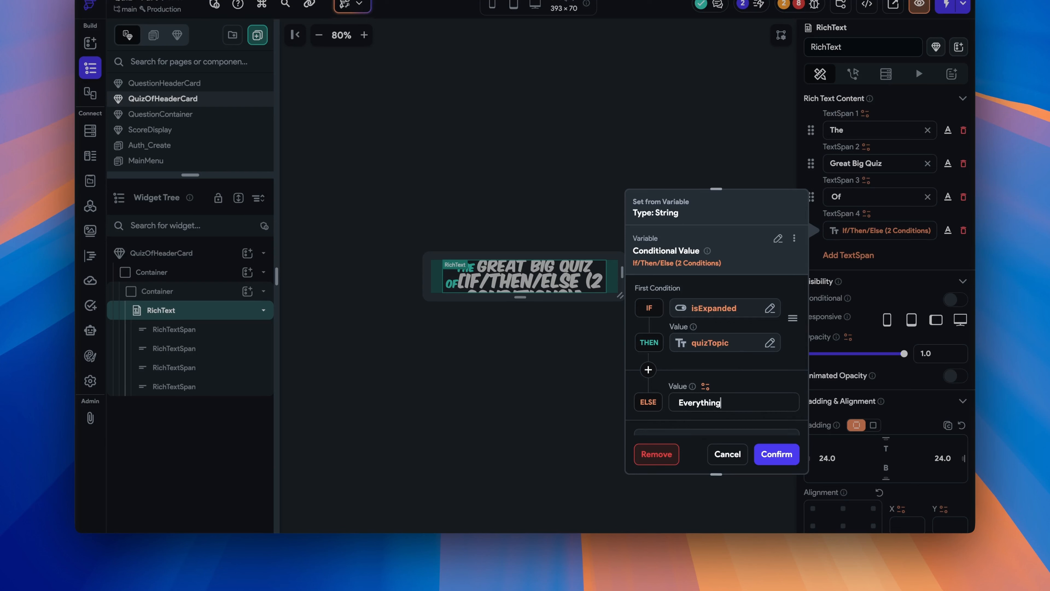
pyautogui.write('Everything')
pyautogui.scroll(-4, 705, 408)
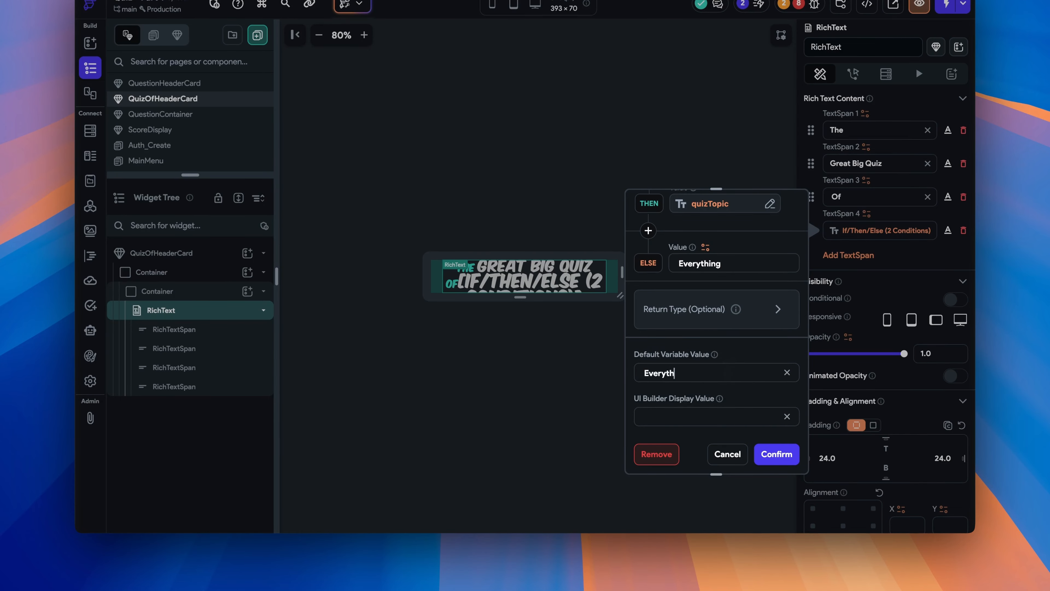
pyautogui.write('Everythig')
pyautogui.press('BackSpace')
pyautogui.write('ng')
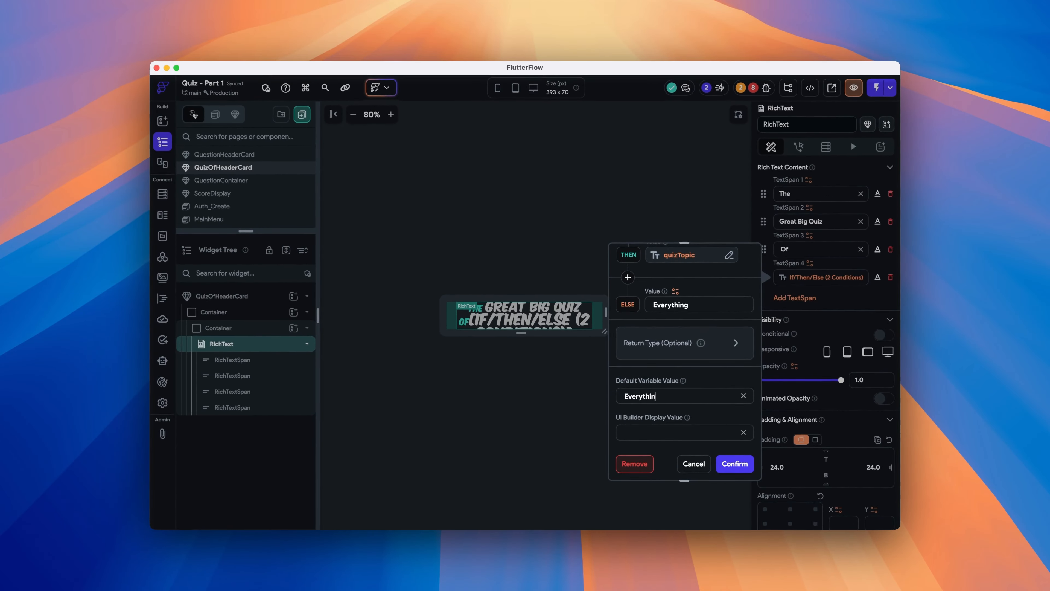
pyautogui.click(734, 463)
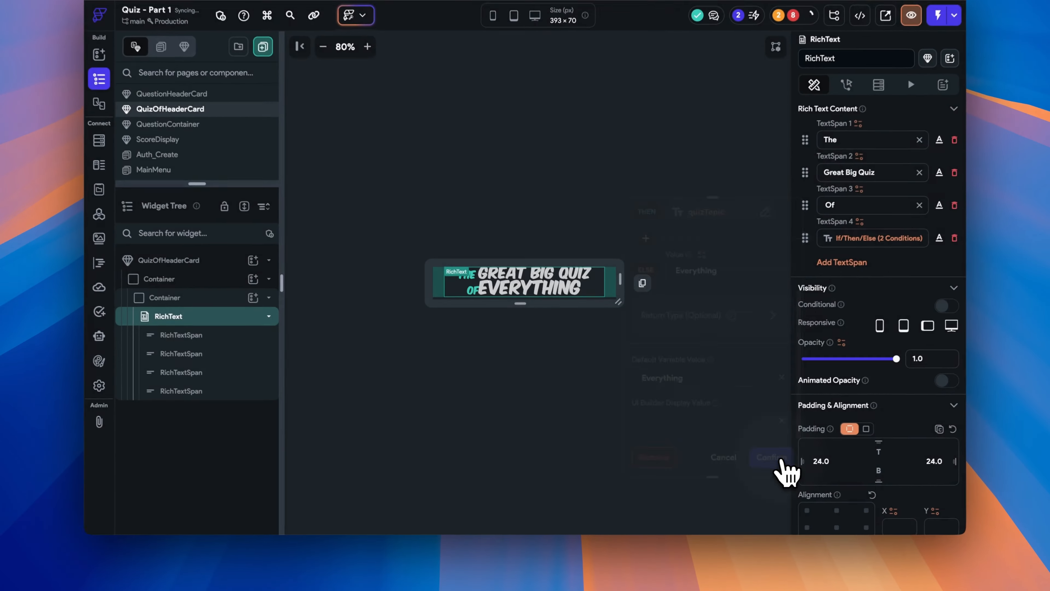
# Wrap the component's outer container in a Column and add a Text widget reading "Get ready to play" above the container.
pyautogui.press('super+b')
pyautogui.click(570, 246)
pyautogui.click(247, 318)
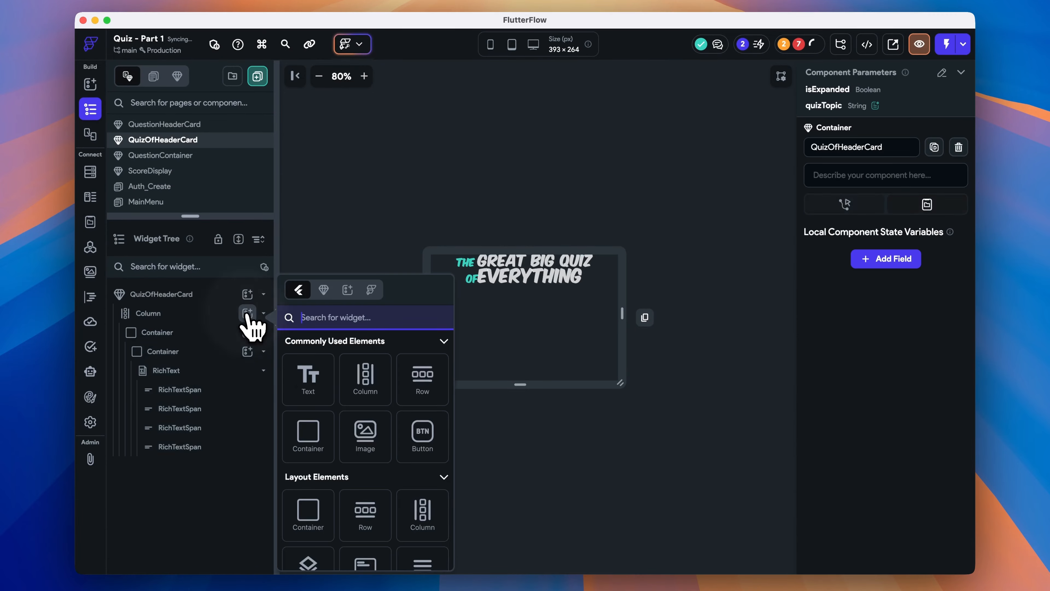
pyautogui.click(314, 387)
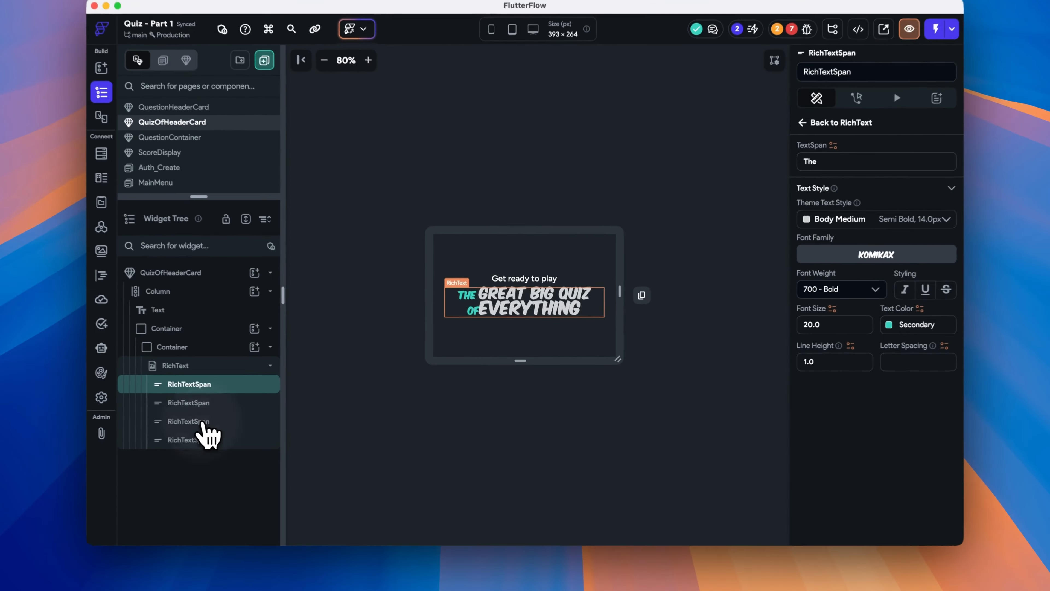
# Adjust the rich text's third span, "Of", so that the topic text starts on its own line.
pyautogui.click(237, 423)
pyautogui.click(804, 201)
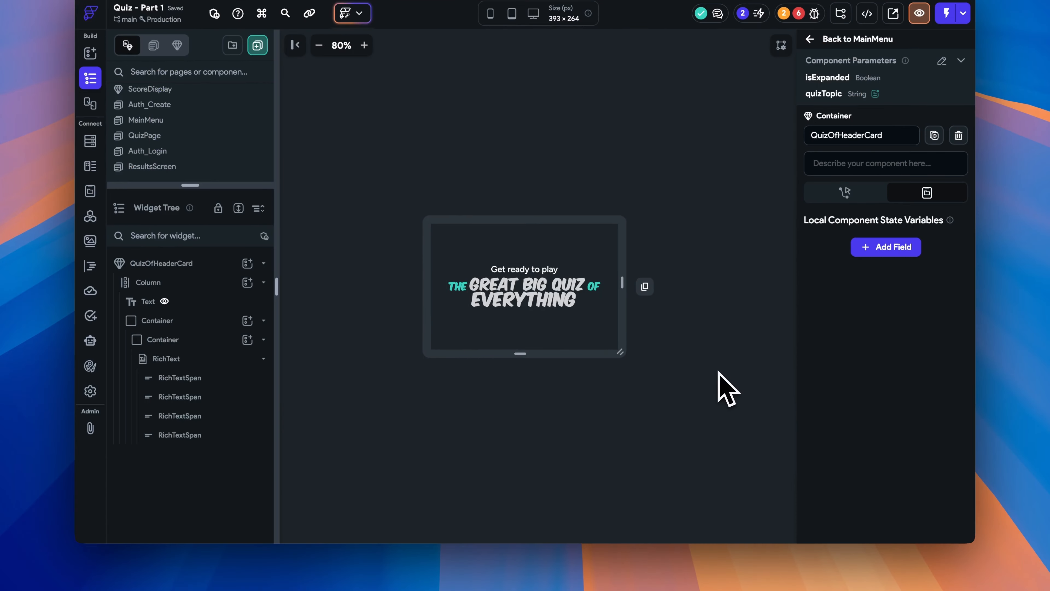
# On the MainMenu page, set the QuizOfHeaderCard's isExpanded parameter to the constant False and its quizTopic to Everything.
pyautogui.click(836, 107)
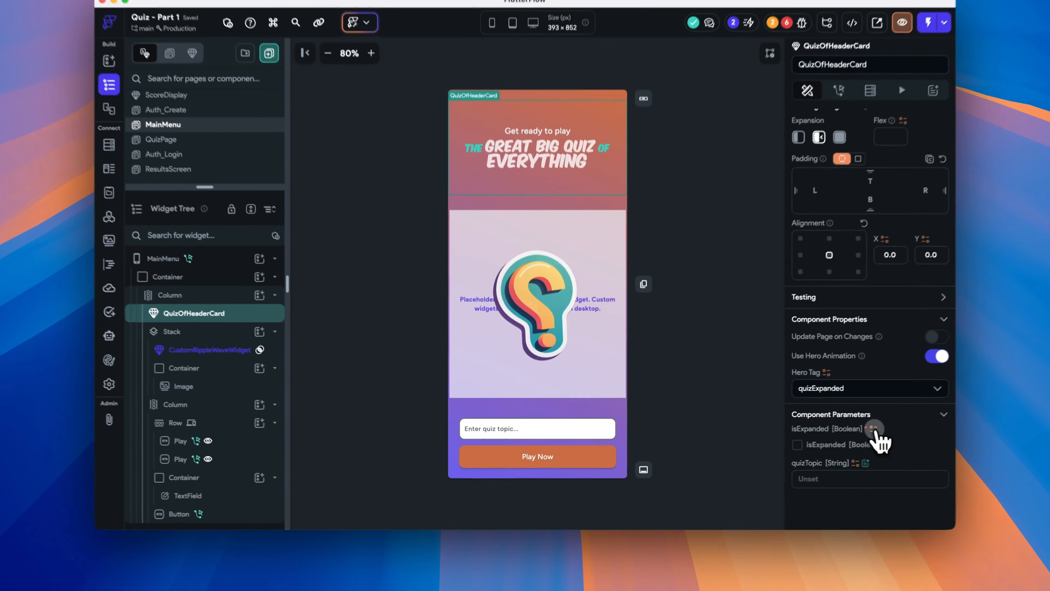
pyautogui.click(828, 442)
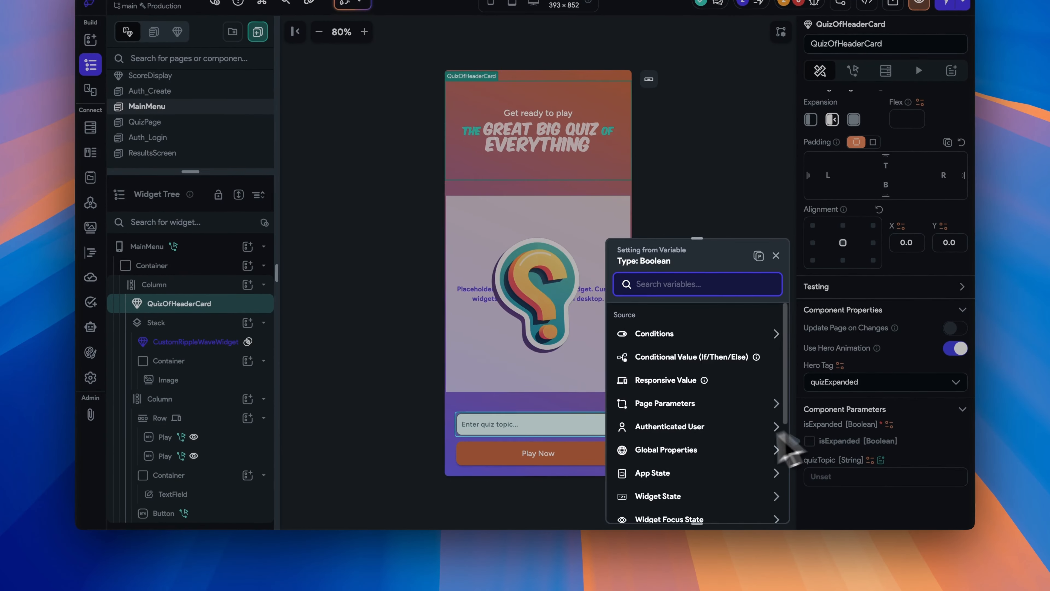
pyautogui.scroll(-5, 685, 478)
pyautogui.click(698, 501)
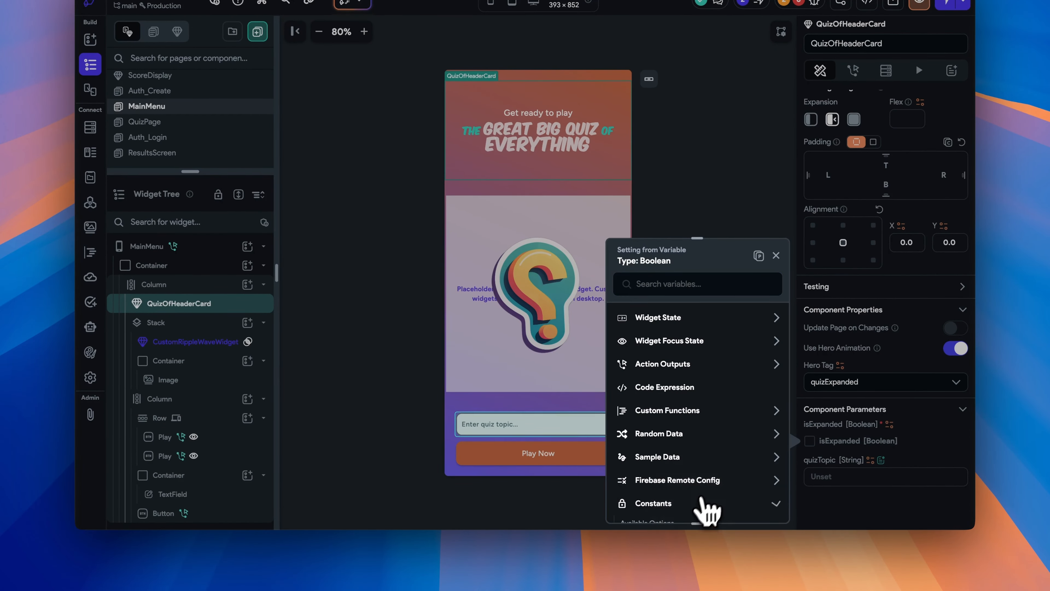
pyautogui.scroll(-1, 712, 484)
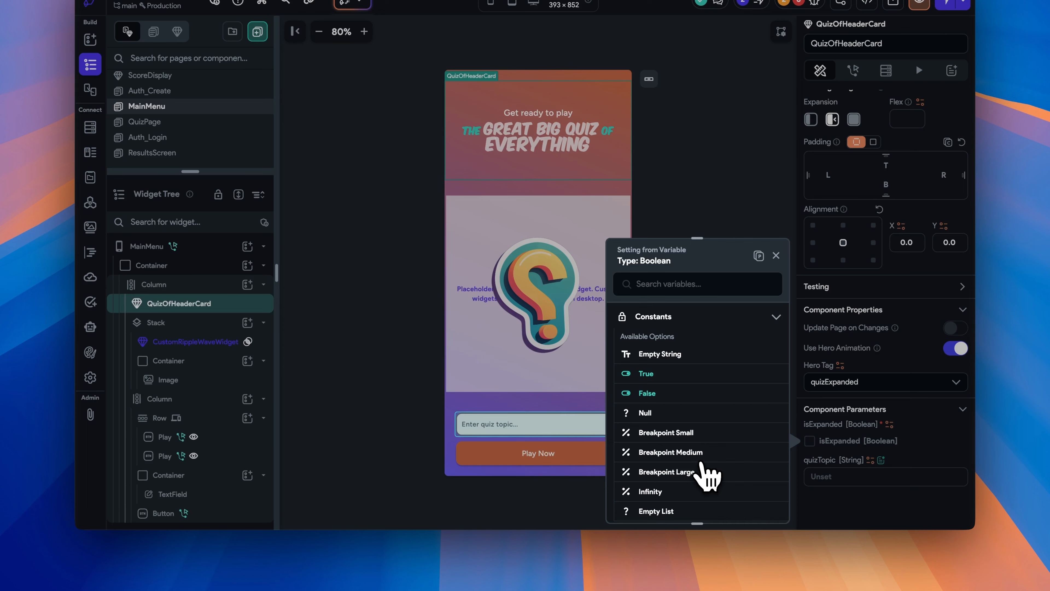
pyautogui.click(657, 394)
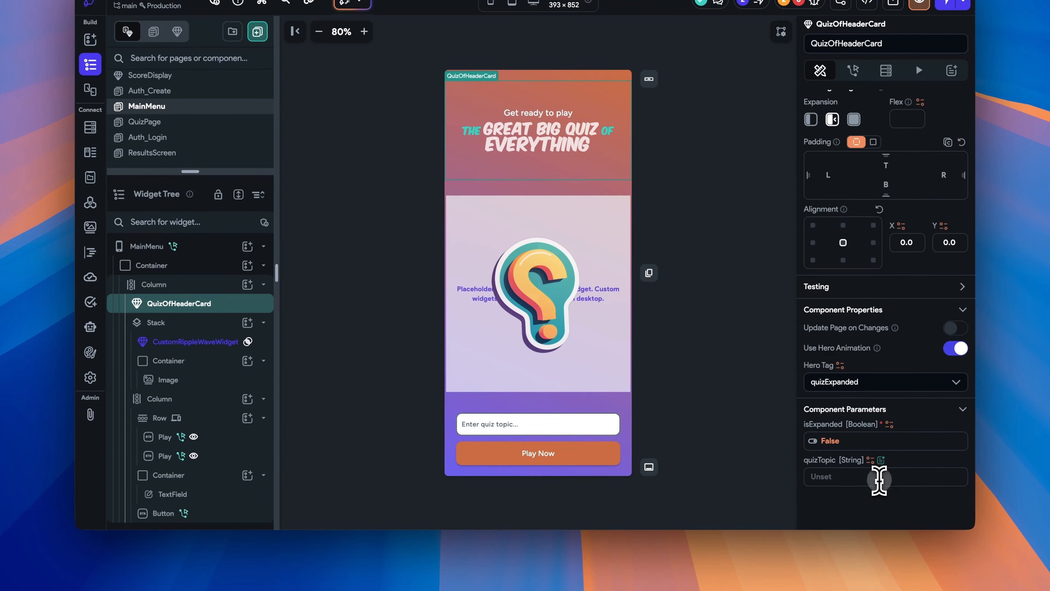
pyautogui.click(879, 479)
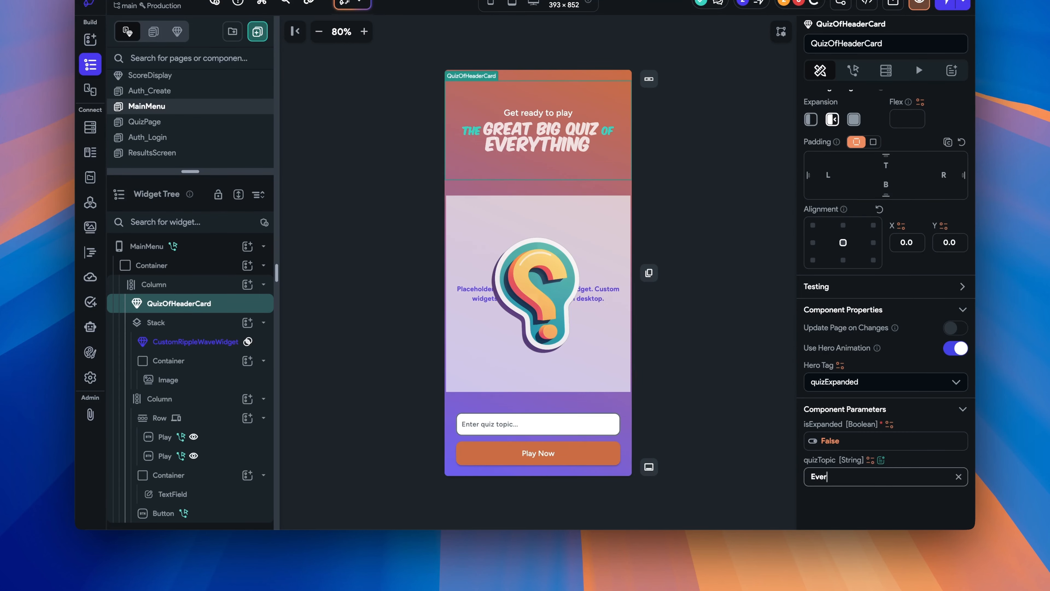
pyautogui.write('Everything')
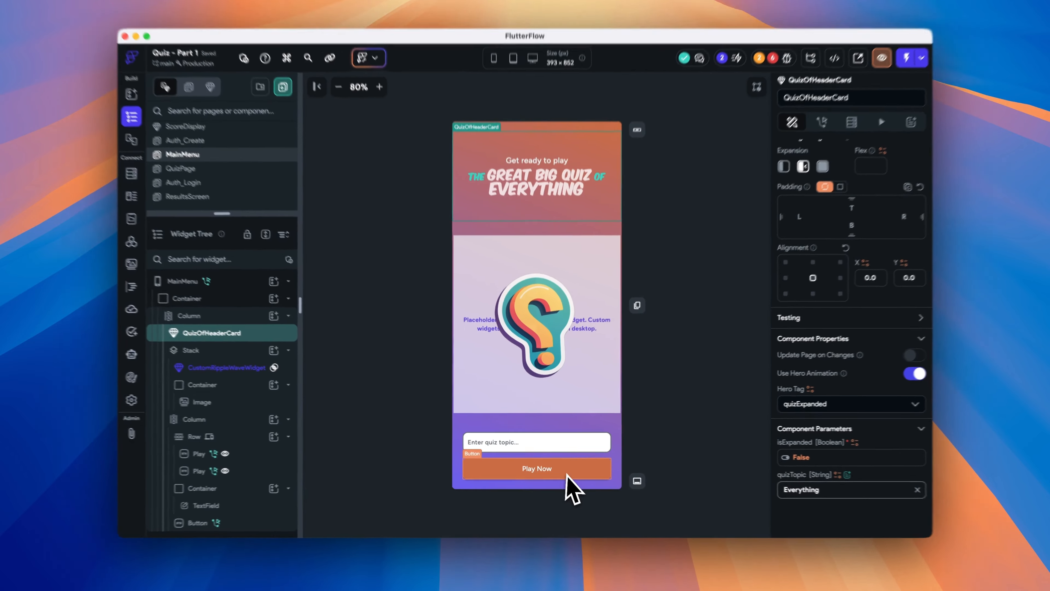
# In the Play Now button's On Tap action flow, add a new action and place it before the Navigate To QuizPage action.
pyautogui.click(554, 470)
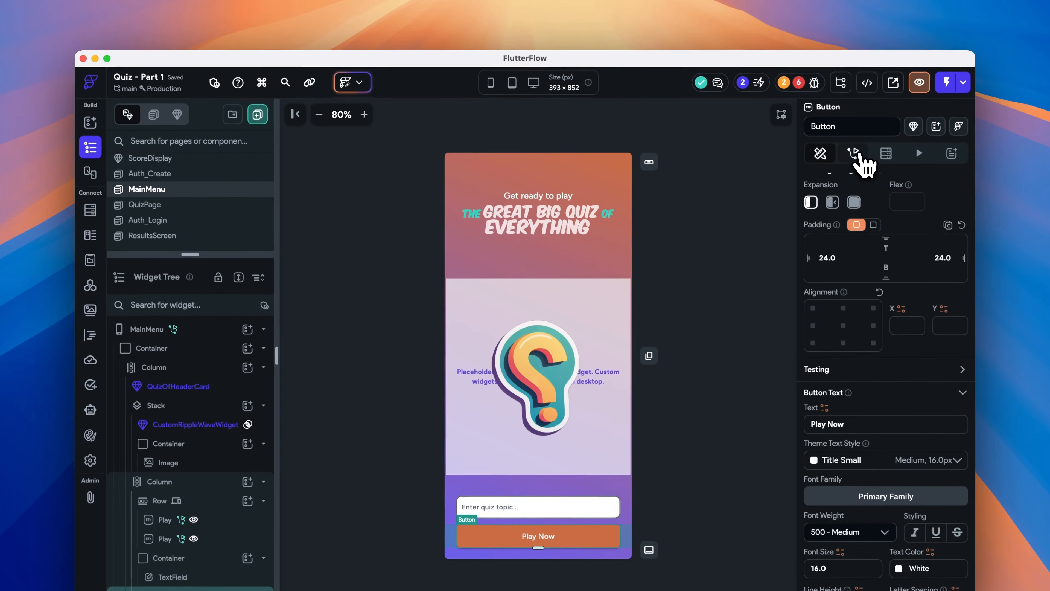
pyautogui.click(855, 155)
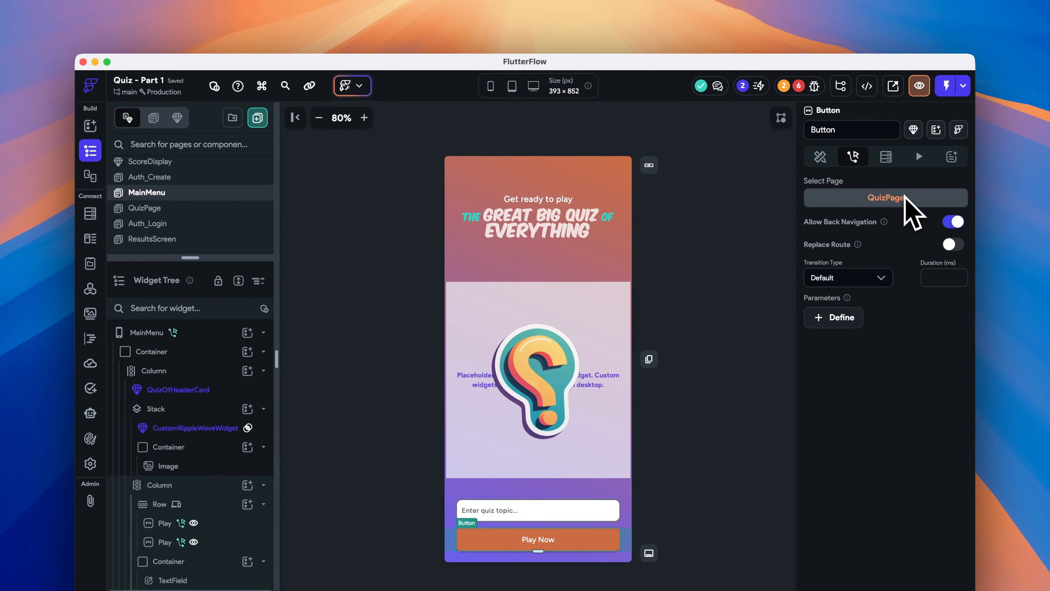
pyautogui.scroll(5, 906, 196)
pyautogui.click(946, 233)
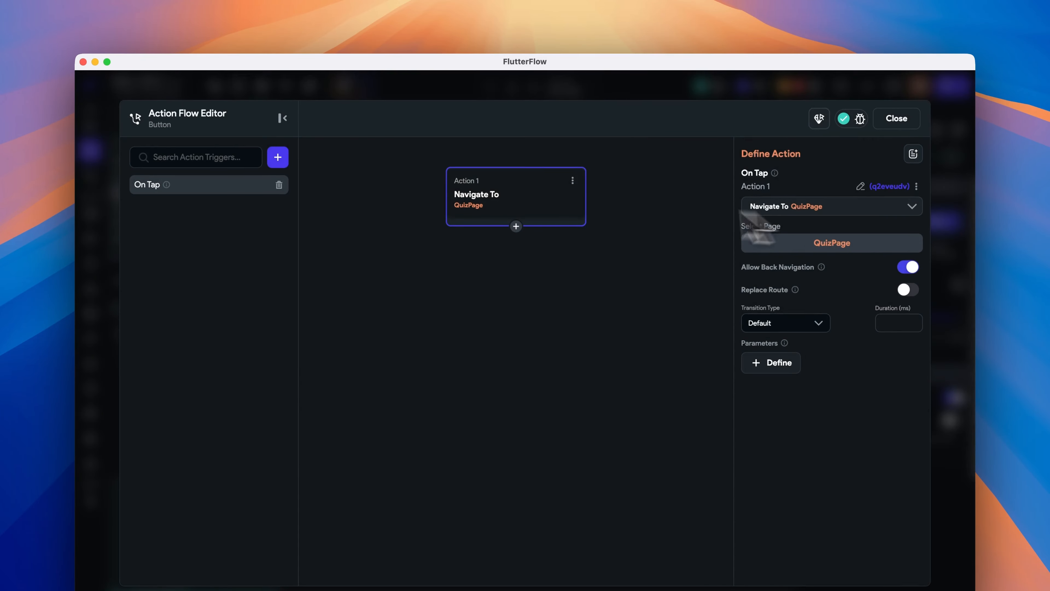
pyautogui.click(516, 225)
pyautogui.click(525, 247)
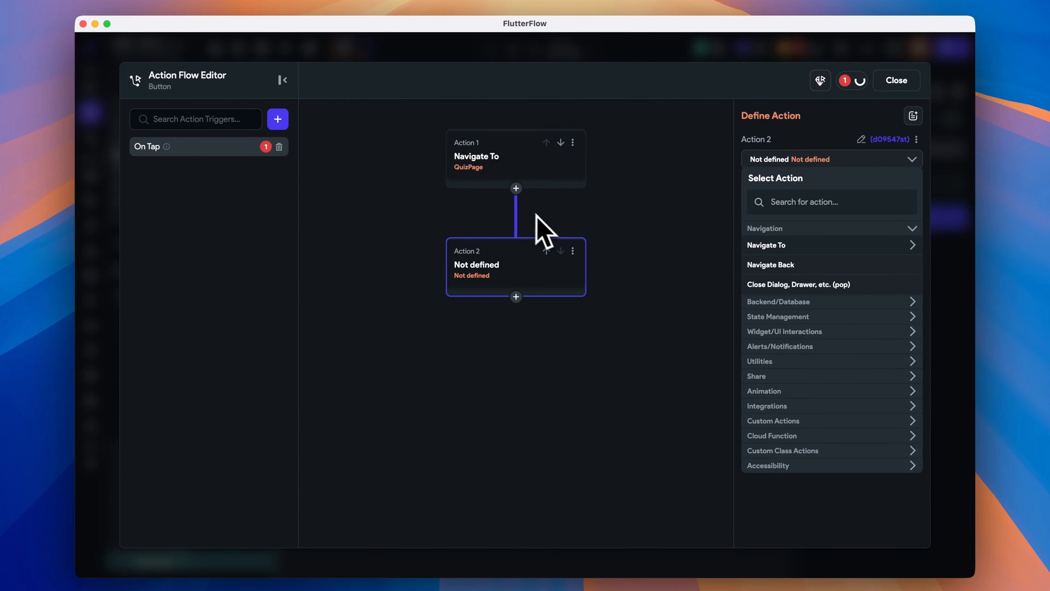
pyautogui.click(547, 251)
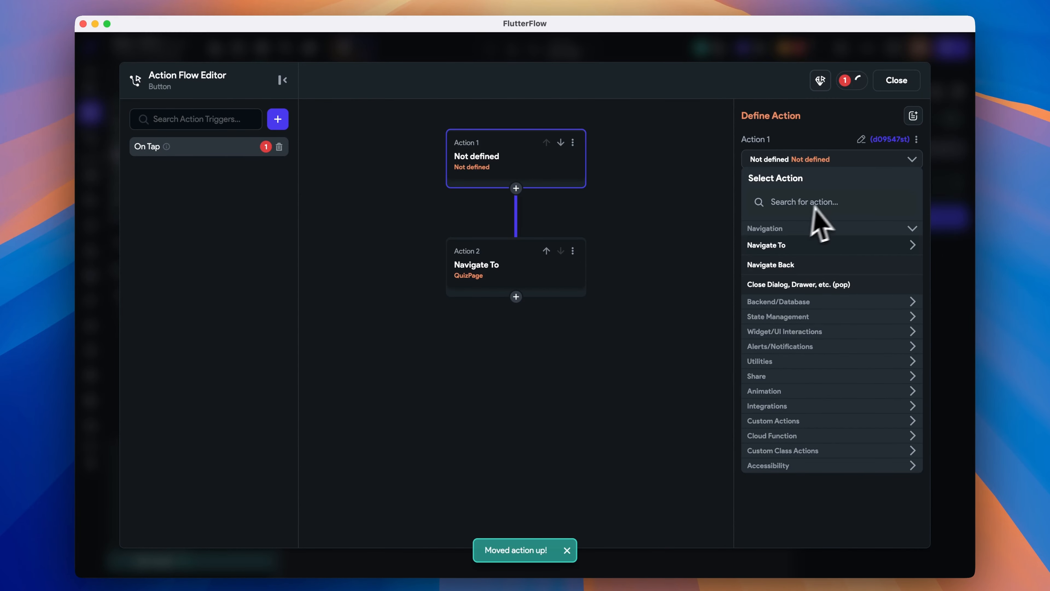
# Define the new first action as an Alert Dialog of type Custom Dialog that shows the QuizOfHeaderCard component.
pyautogui.click(828, 203)
pyautogui.write('cust')
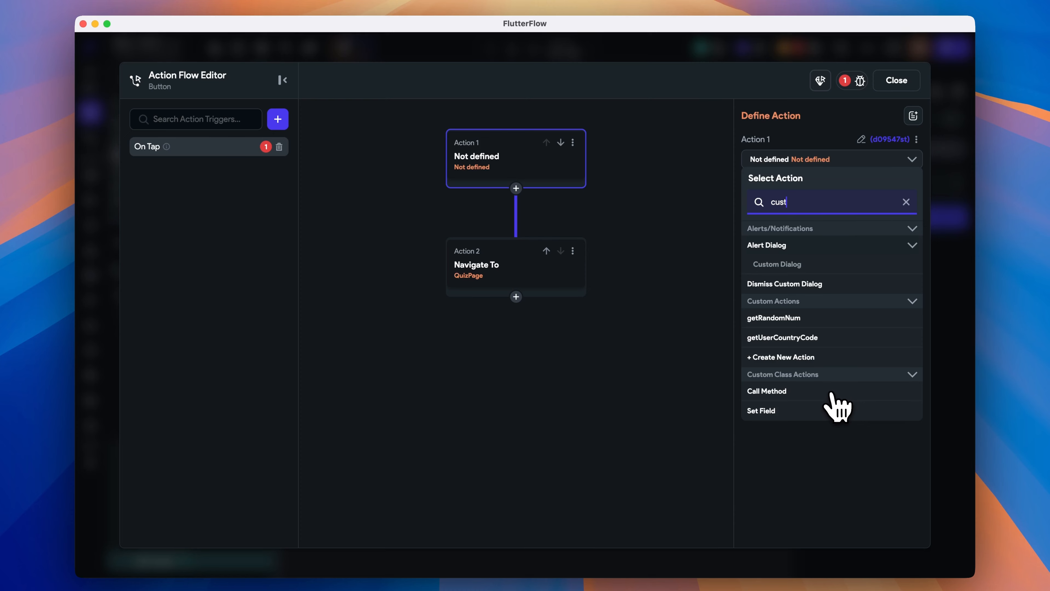
pyautogui.click(822, 265)
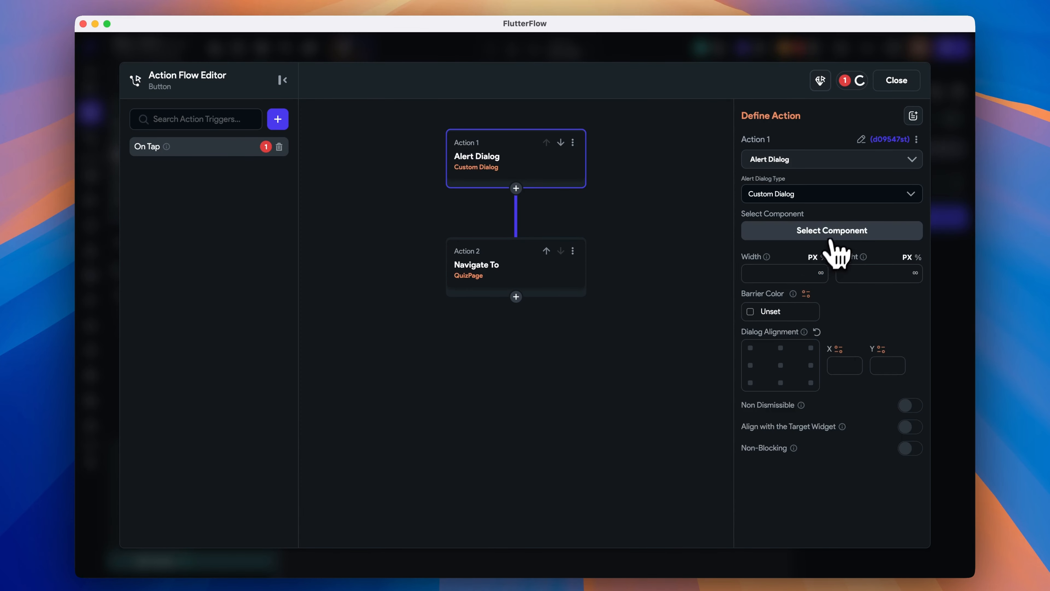
pyautogui.click(832, 232)
pyautogui.scroll(-2, 860, 343)
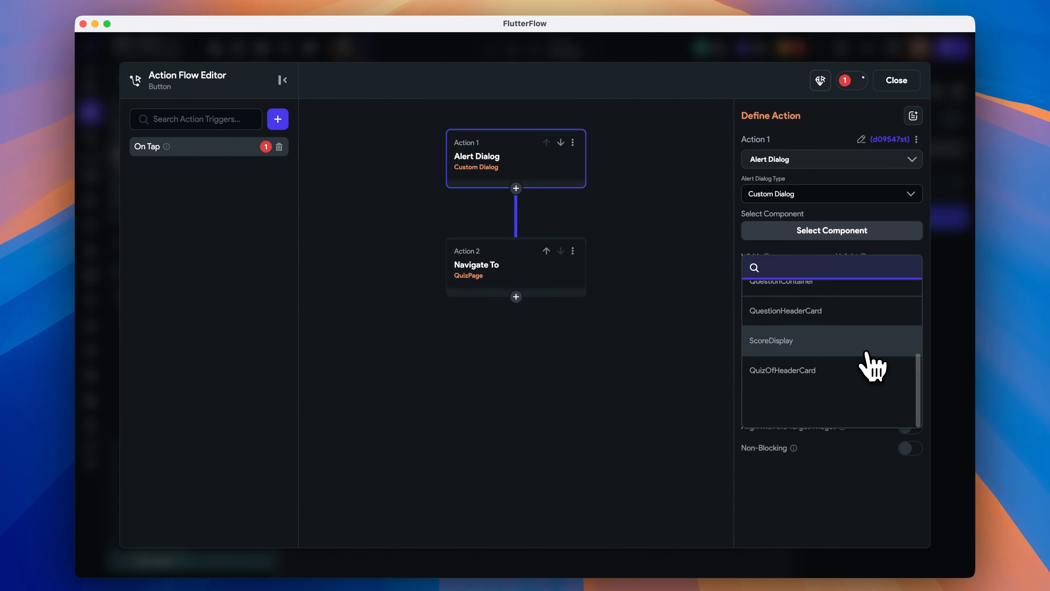
pyautogui.click(864, 412)
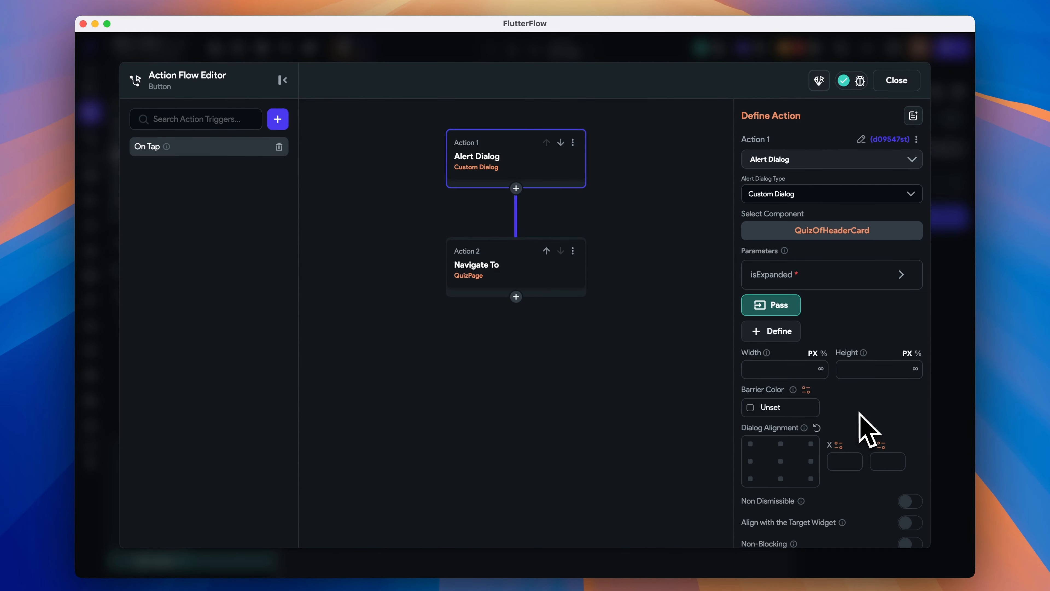
# Pass the dialog component's parameters: isExpanded as True and quizTopic from the widget state of the "Enter quiz topic..." TextField.
pyautogui.click(836, 278)
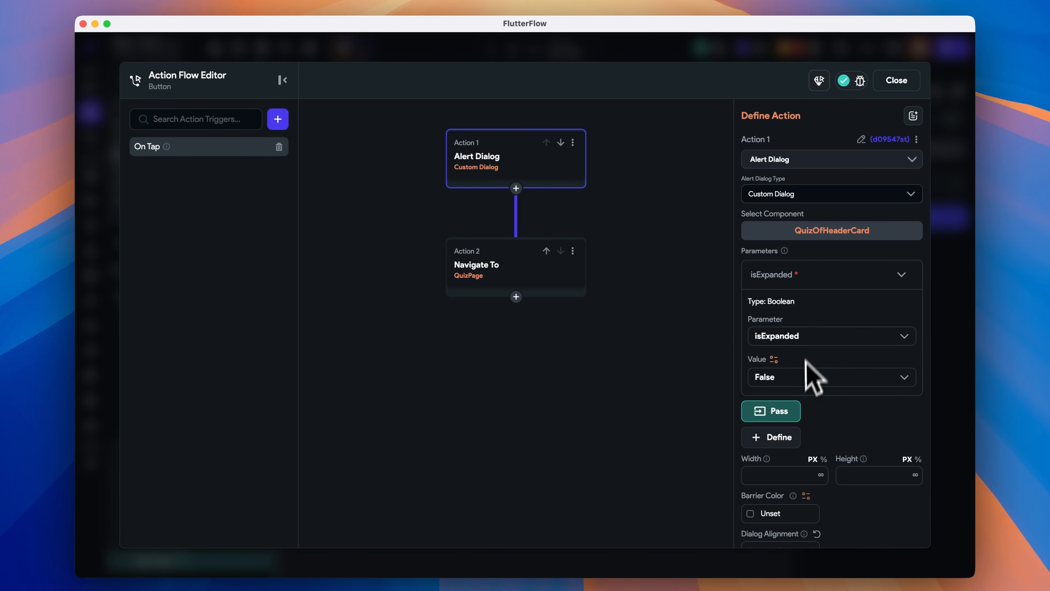
pyautogui.click(801, 377)
pyautogui.click(797, 404)
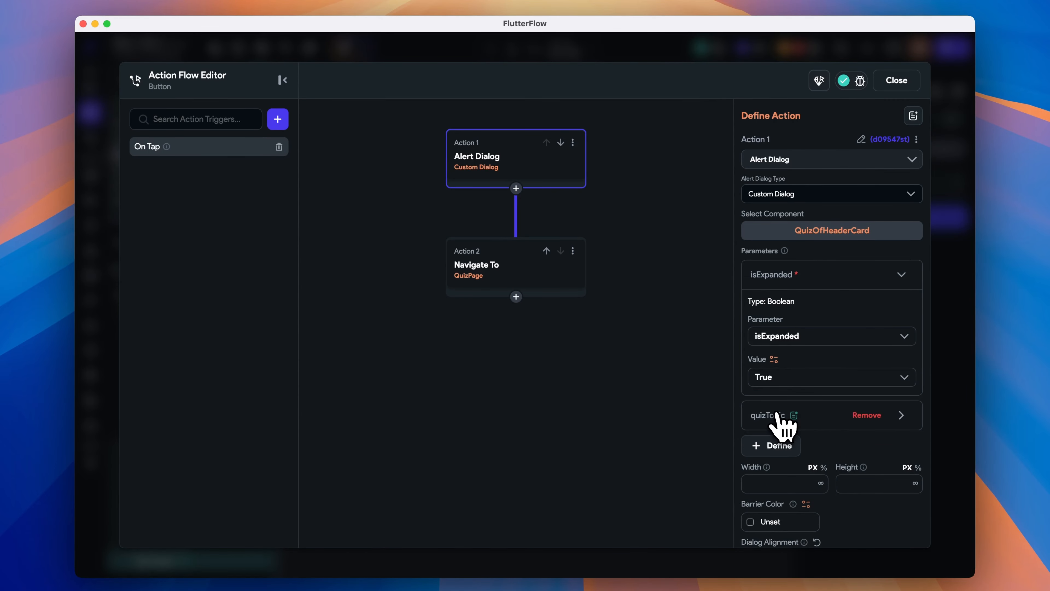
pyautogui.click(769, 415)
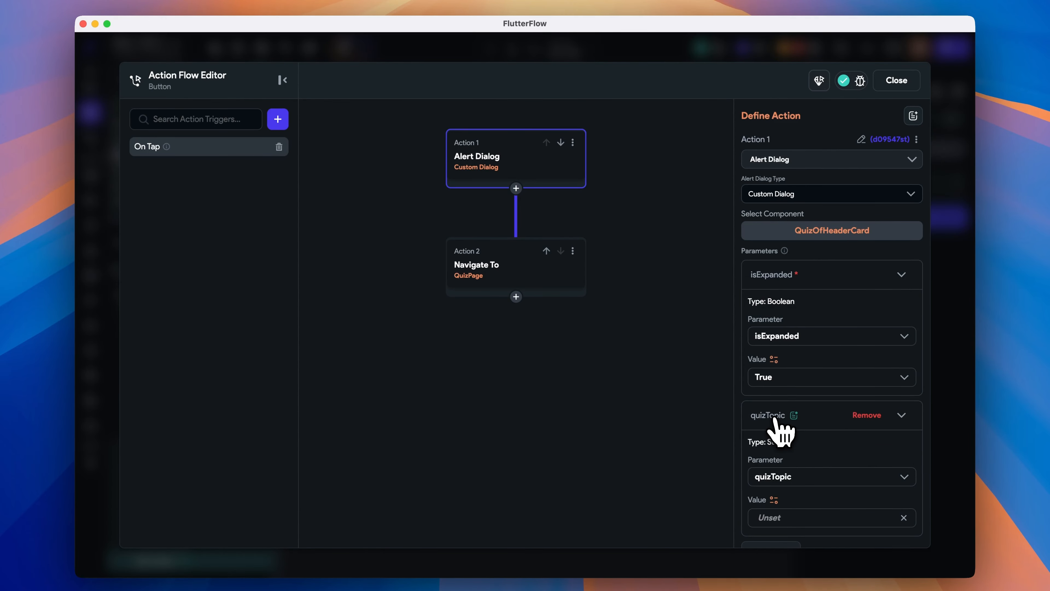
pyautogui.click(774, 499)
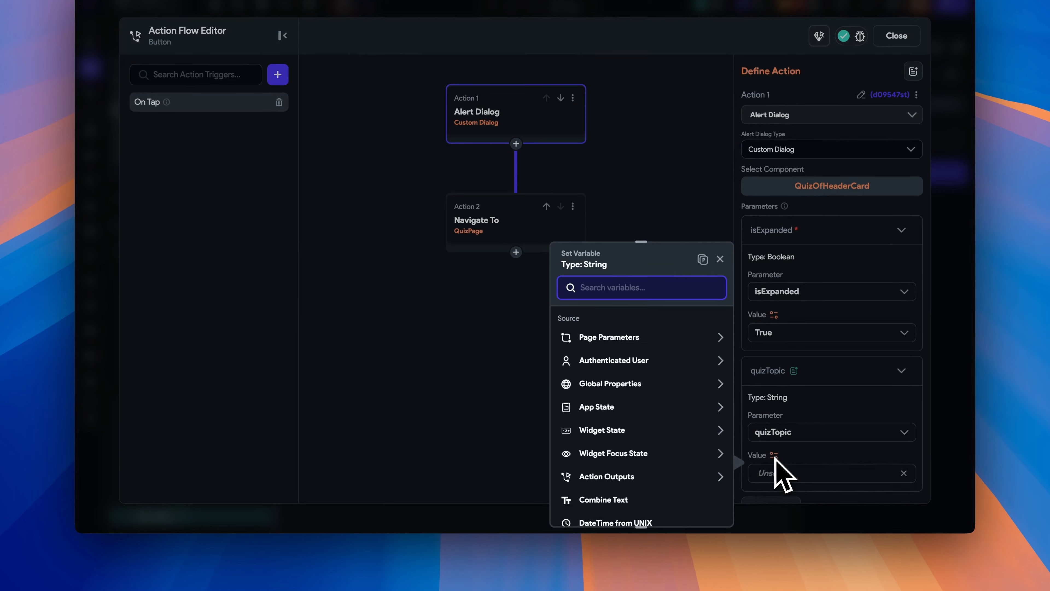
pyautogui.click(664, 432)
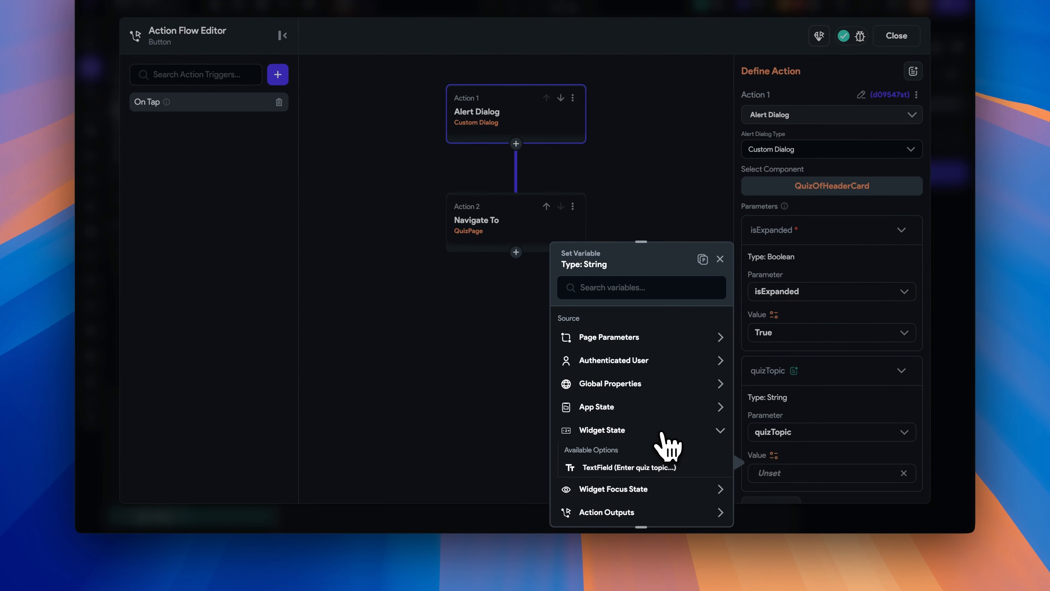
pyautogui.click(672, 467)
# Set the custom dialog's alignment to the center, X 0.0 and Y 0.0.
pyautogui.scroll(-4, 868, 467)
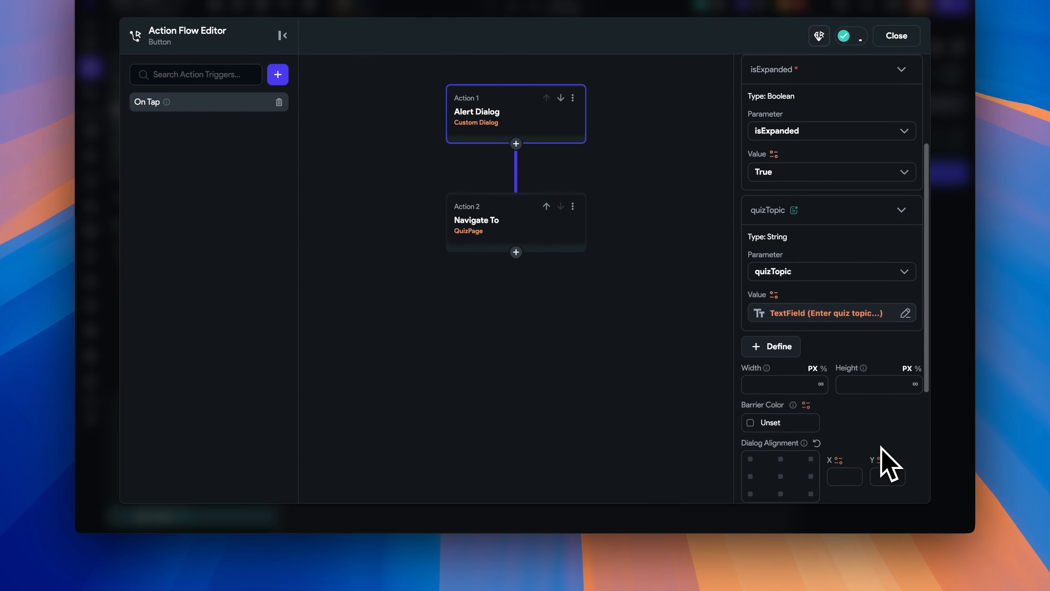
pyautogui.scroll(-5, 879, 463)
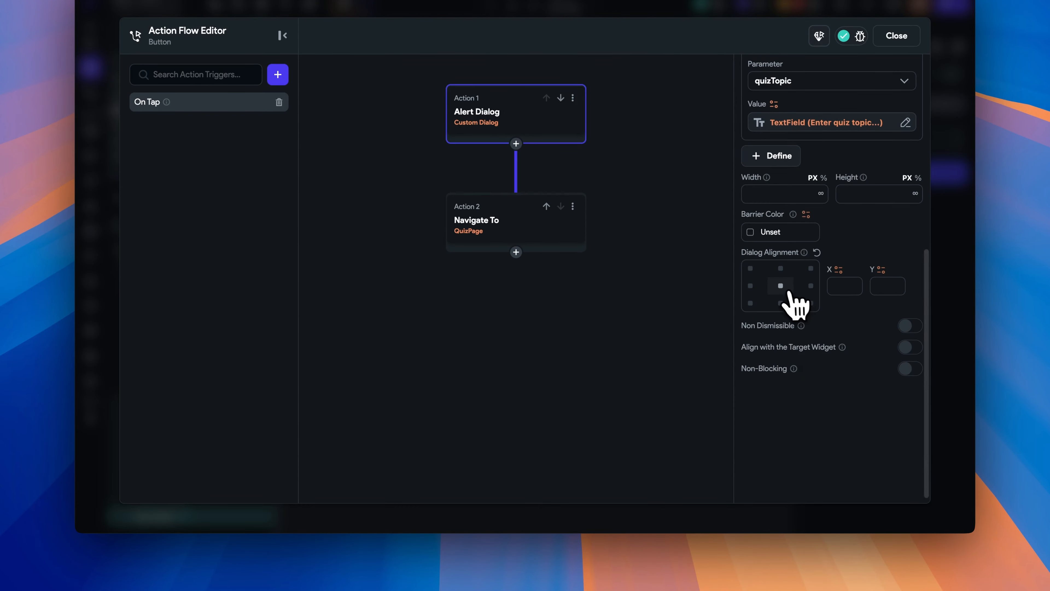
pyautogui.click(782, 287)
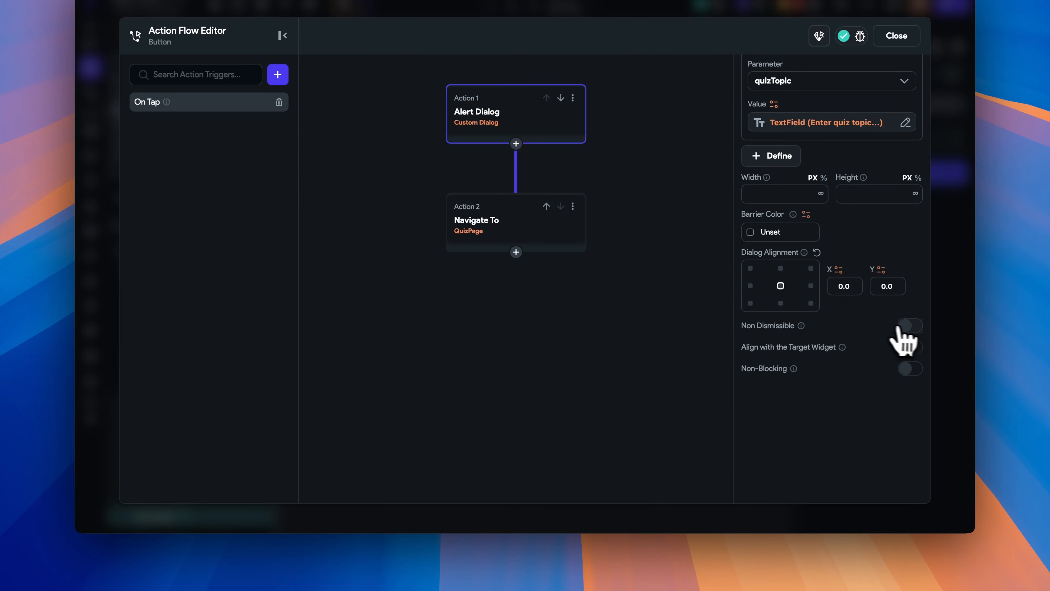